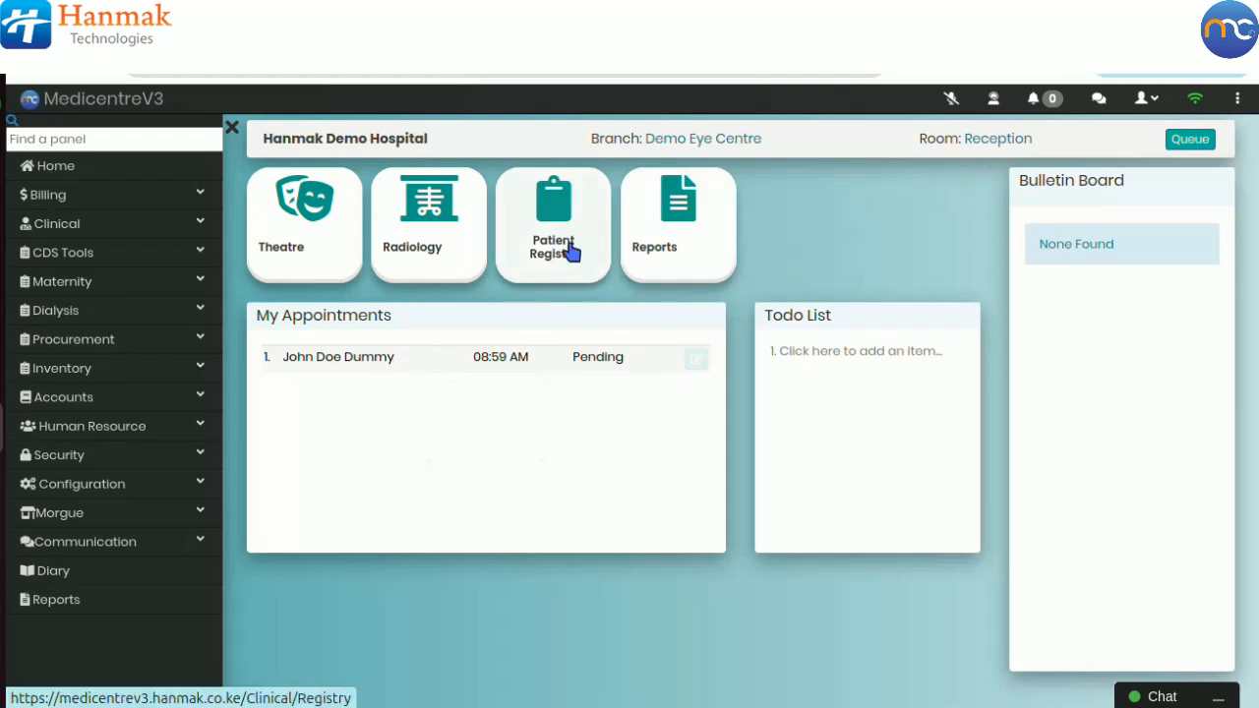
# Step: Open the Add Shortcut dialog from the home page and browse the list of available panels
pyautogui.rightClick(799, 255)
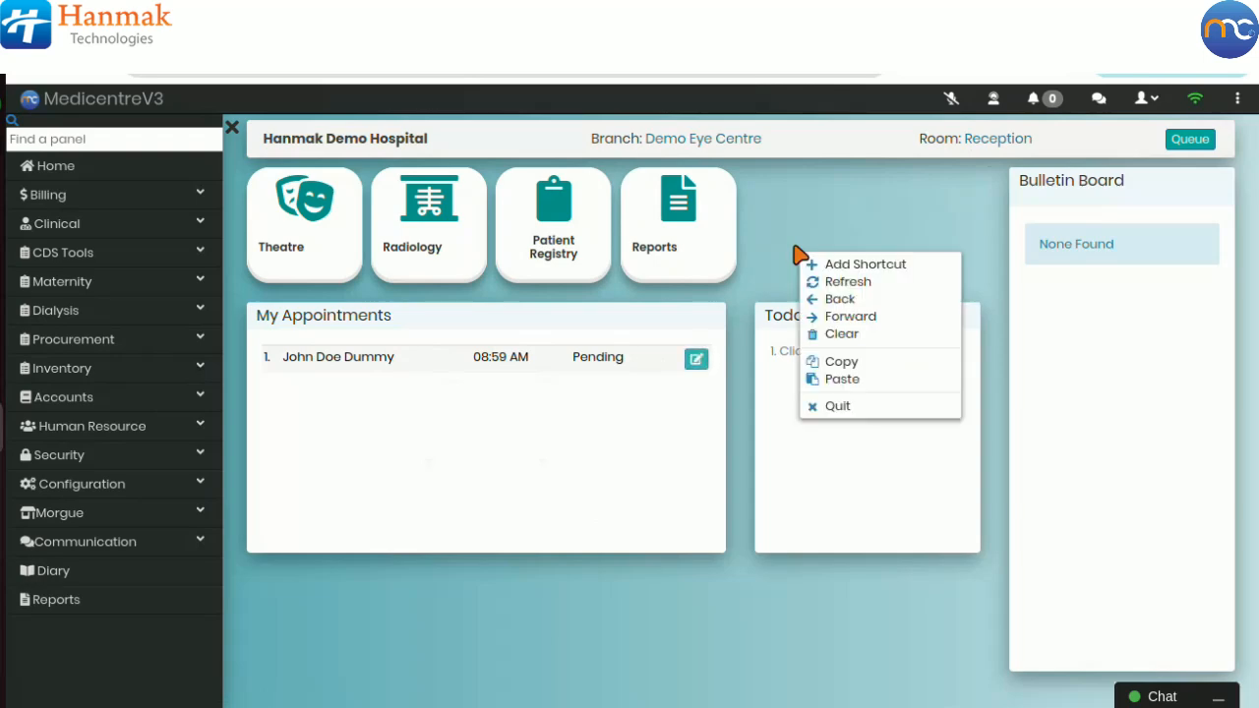
pyautogui.click(865, 265)
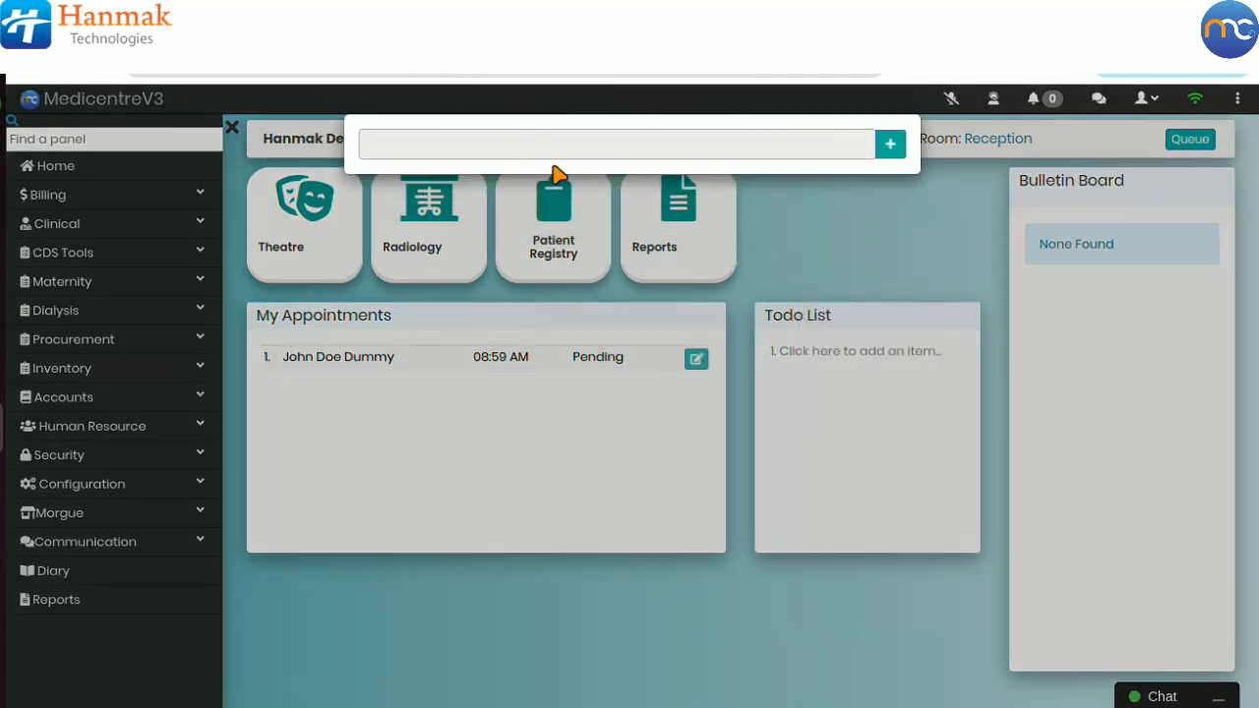
pyautogui.click(524, 141)
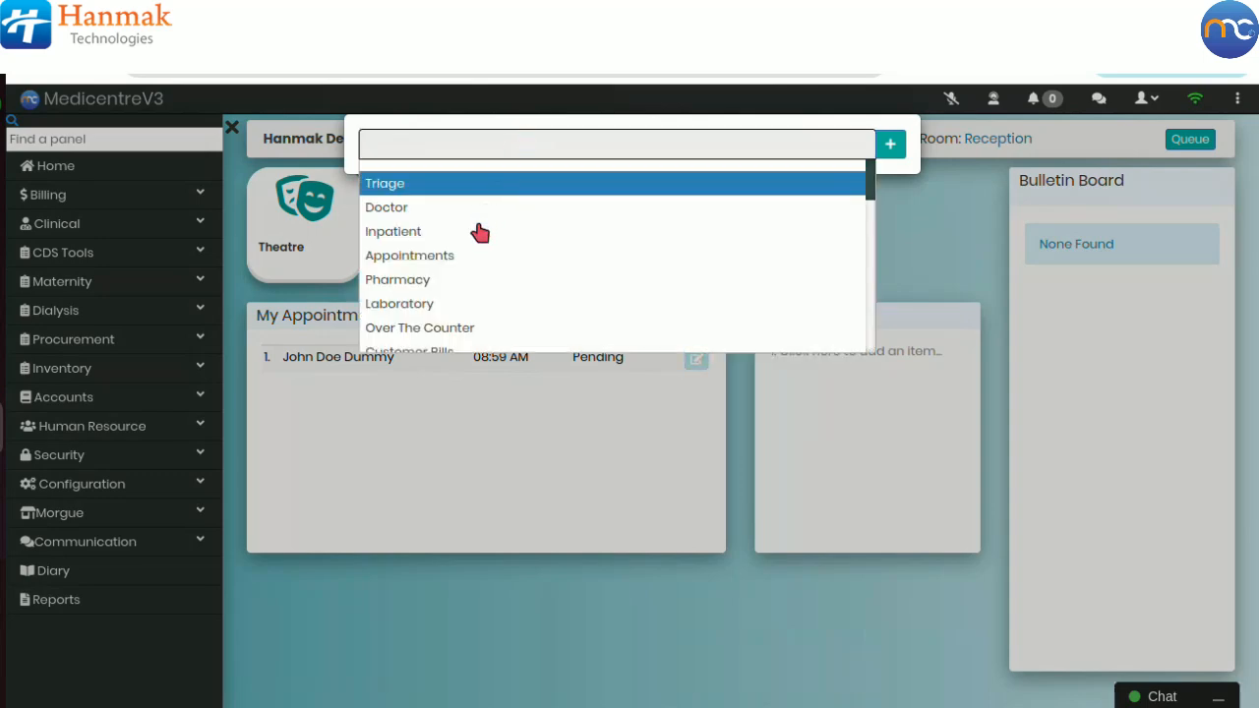
pyautogui.scroll(-10, 472, 246)
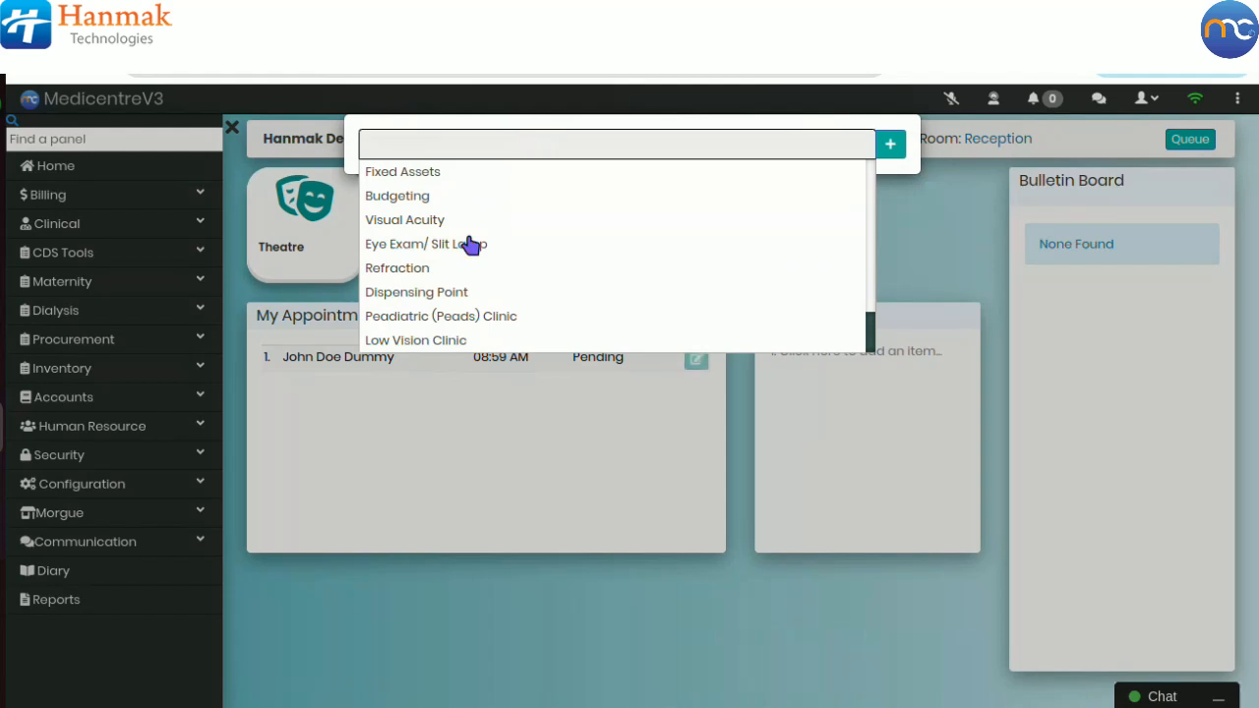
pyautogui.scroll(3, 512, 211)
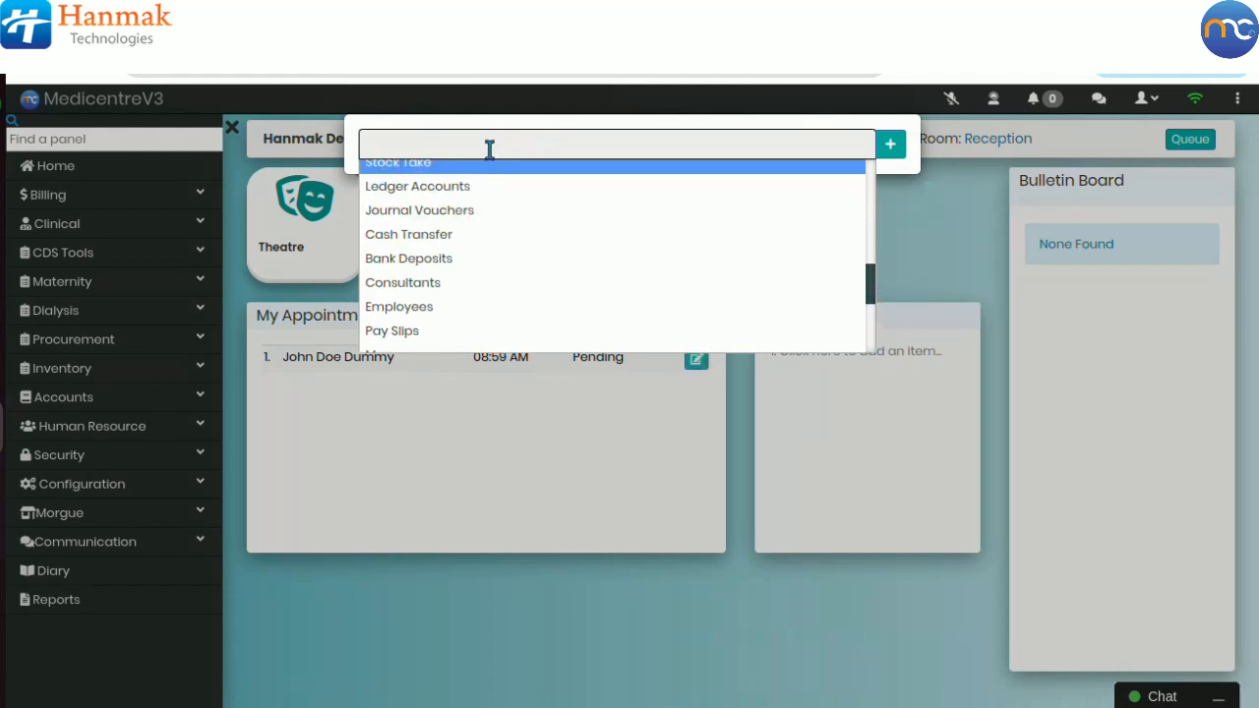
pyautogui.click(490, 150)
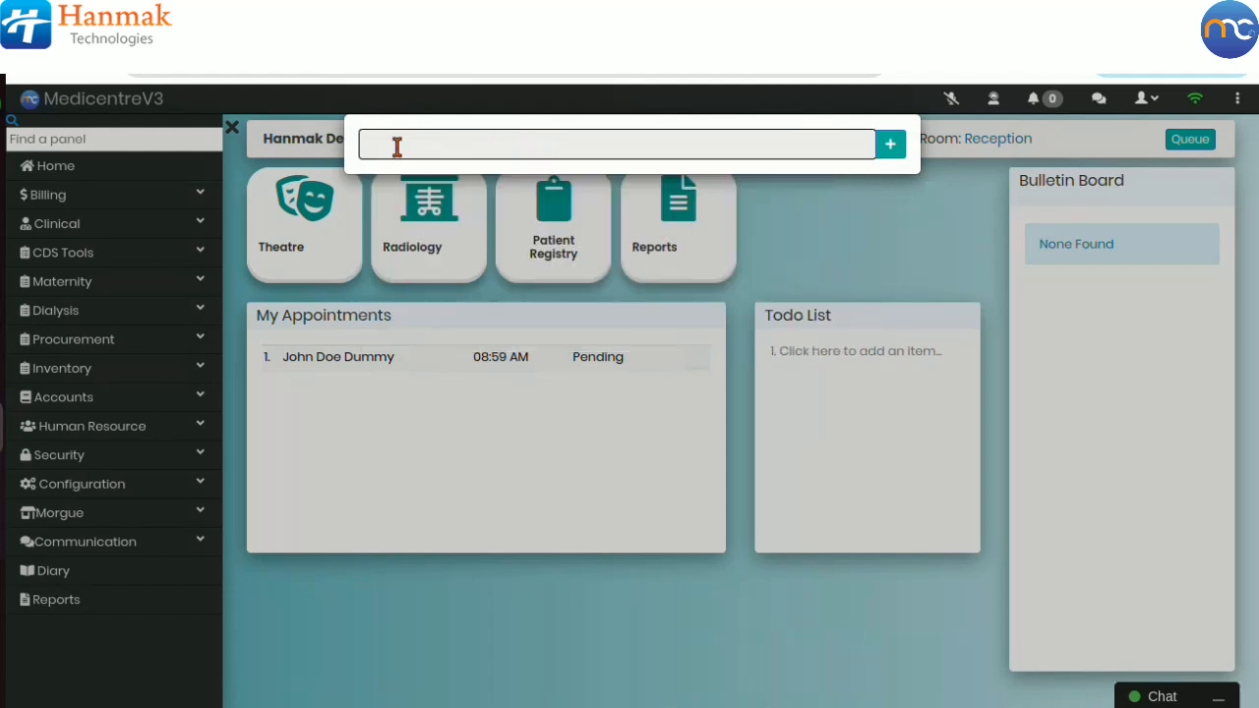
pyautogui.click(631, 144)
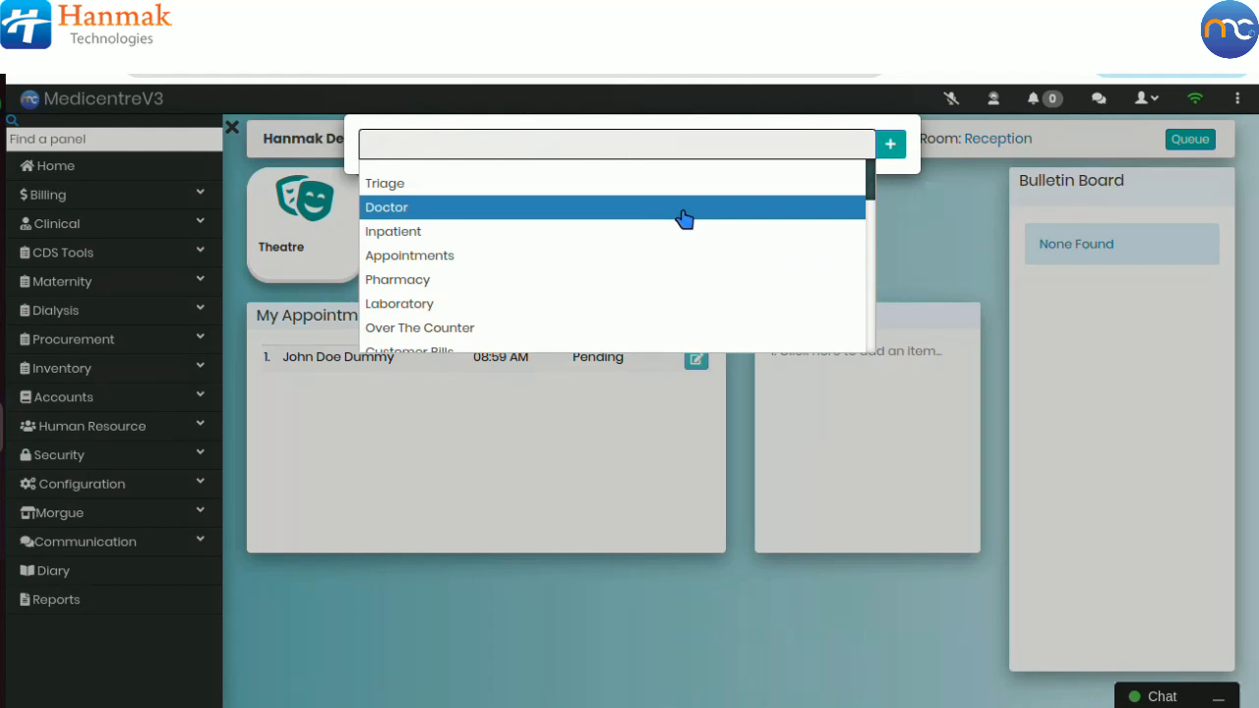
pyautogui.scroll(-10, 684, 218)
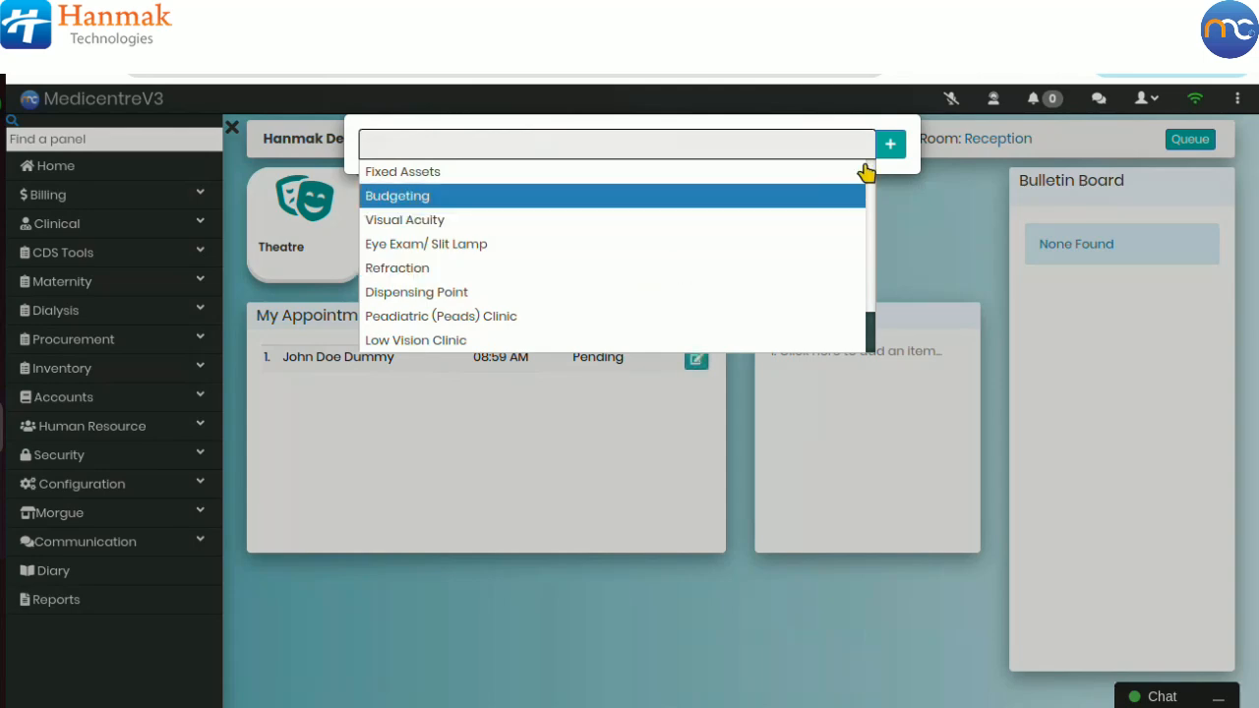
pyautogui.click(905, 200)
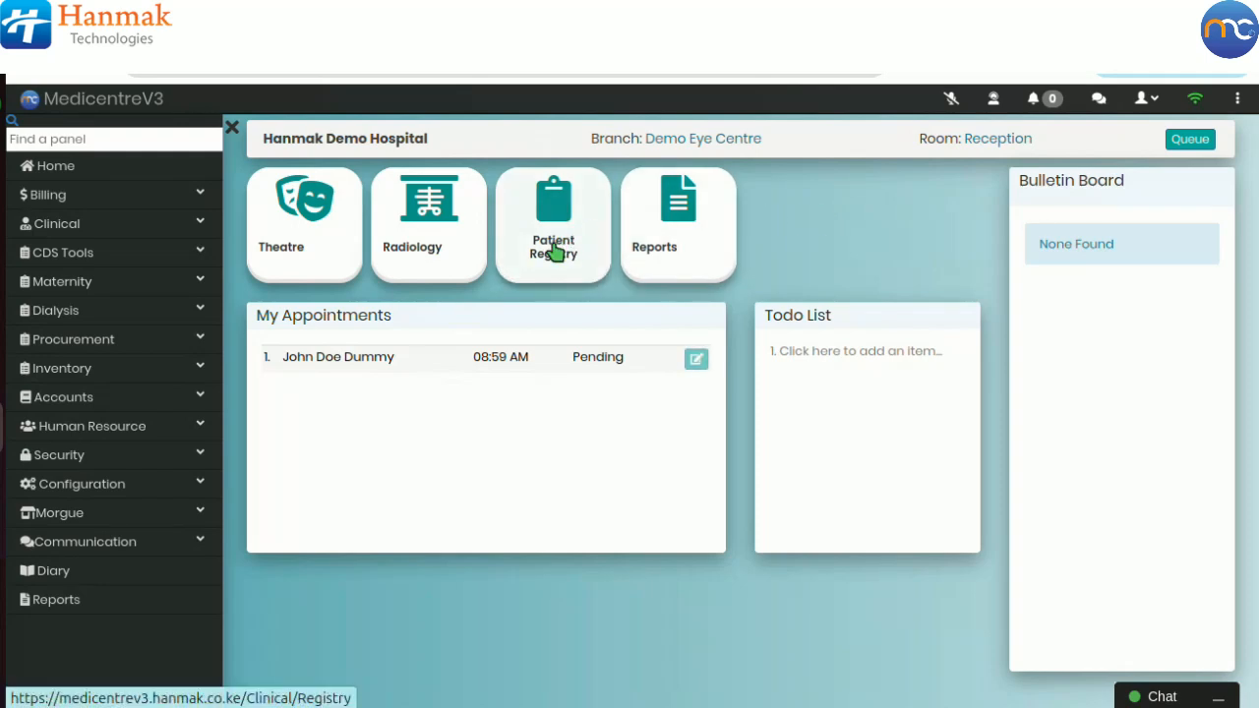
# Step: Open the Patient Registry page from the Clinical section and collapse the side panel
pyautogui.click(179, 225)
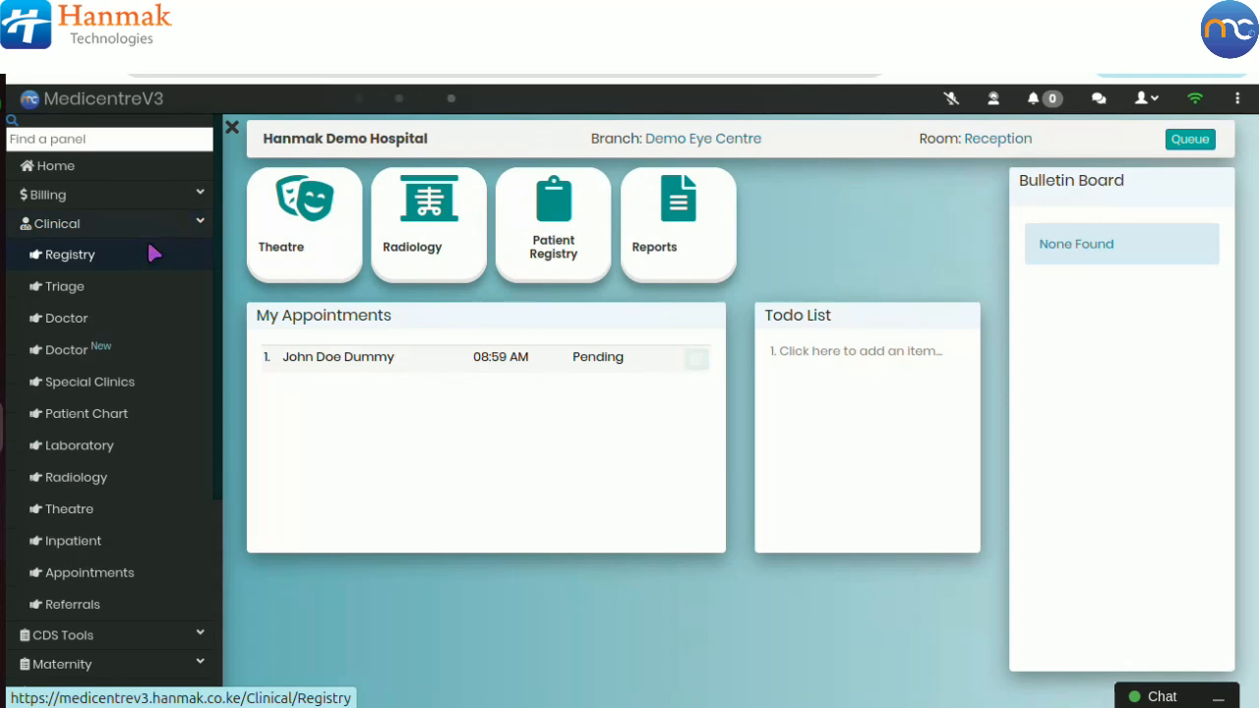
pyautogui.click(154, 254)
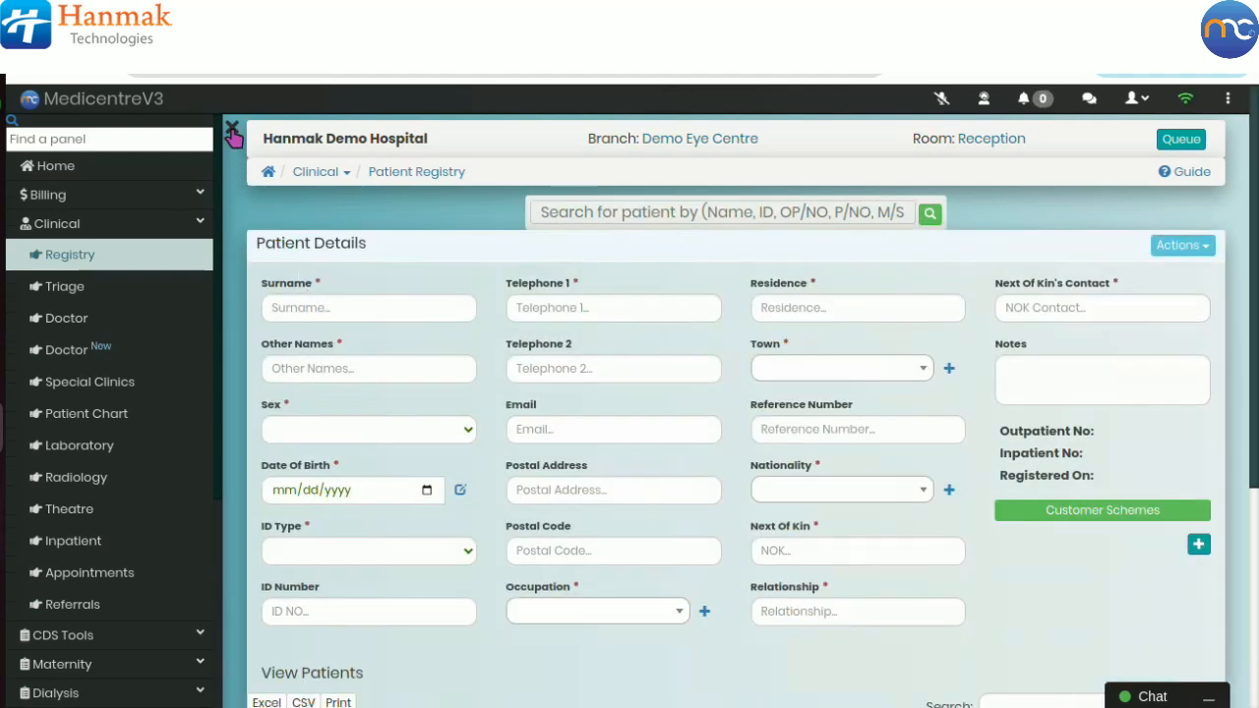
pyautogui.click(233, 132)
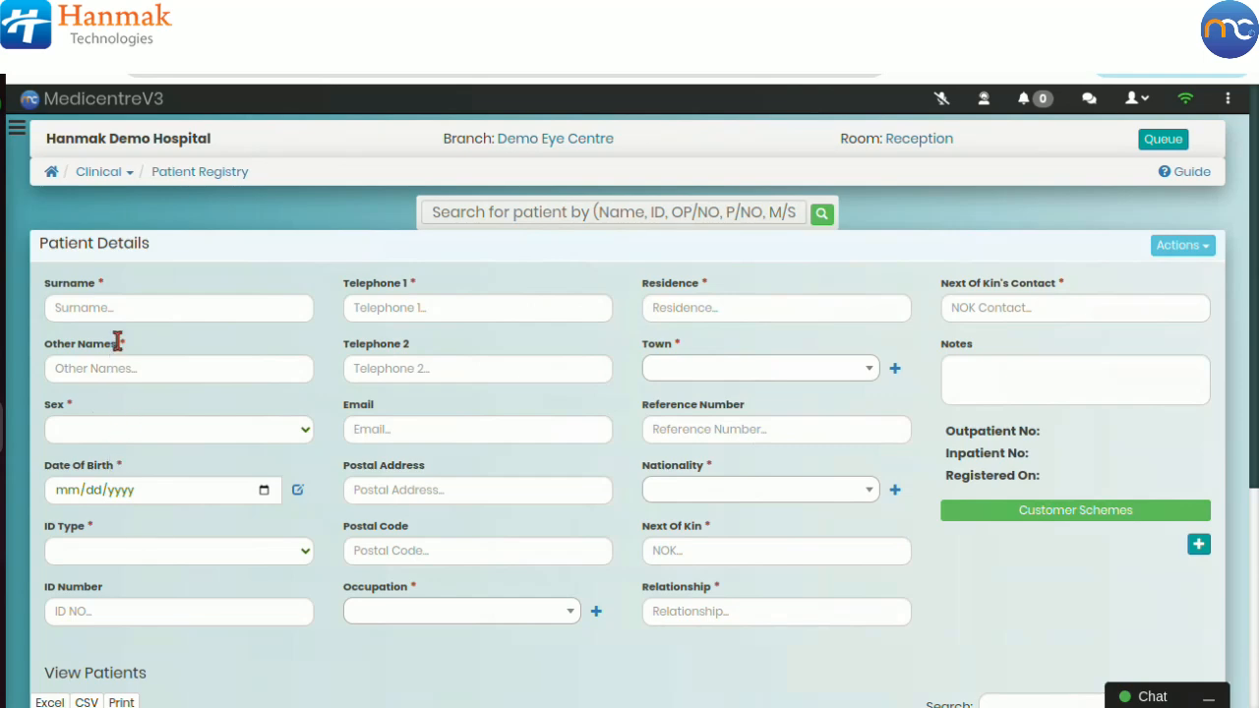
# Step: Enter the patient's surname and other names in the patient details form
pyautogui.click(124, 307)
pyautogui.click(163, 351)
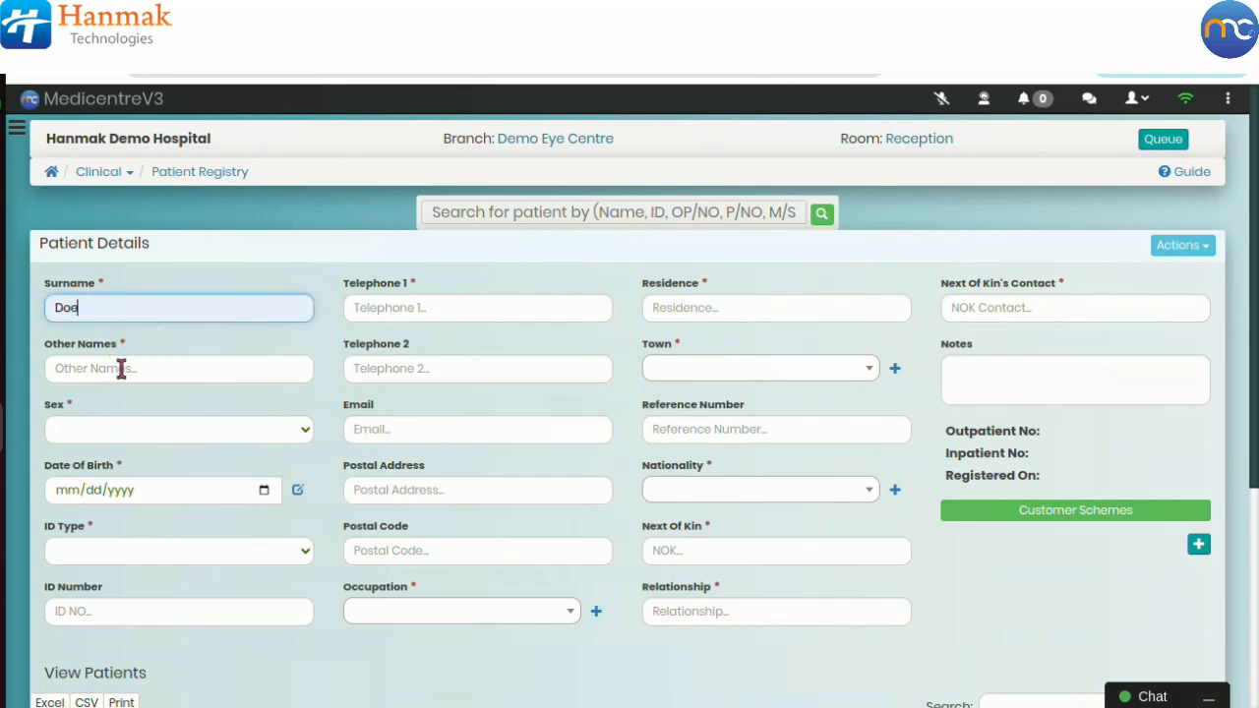
pyautogui.click(121, 366)
pyautogui.click(168, 423)
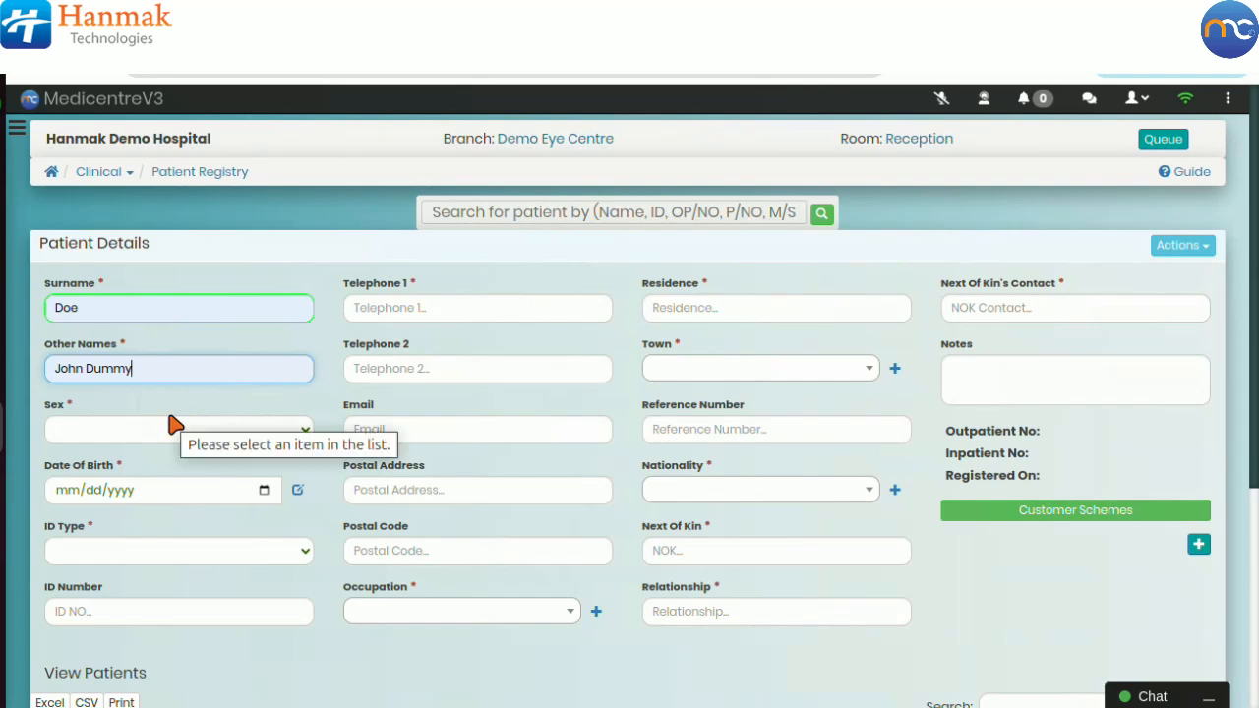
# Step: Set the sex to Male and fill the date of birth by adding the patient's age in years
pyautogui.click(158, 437)
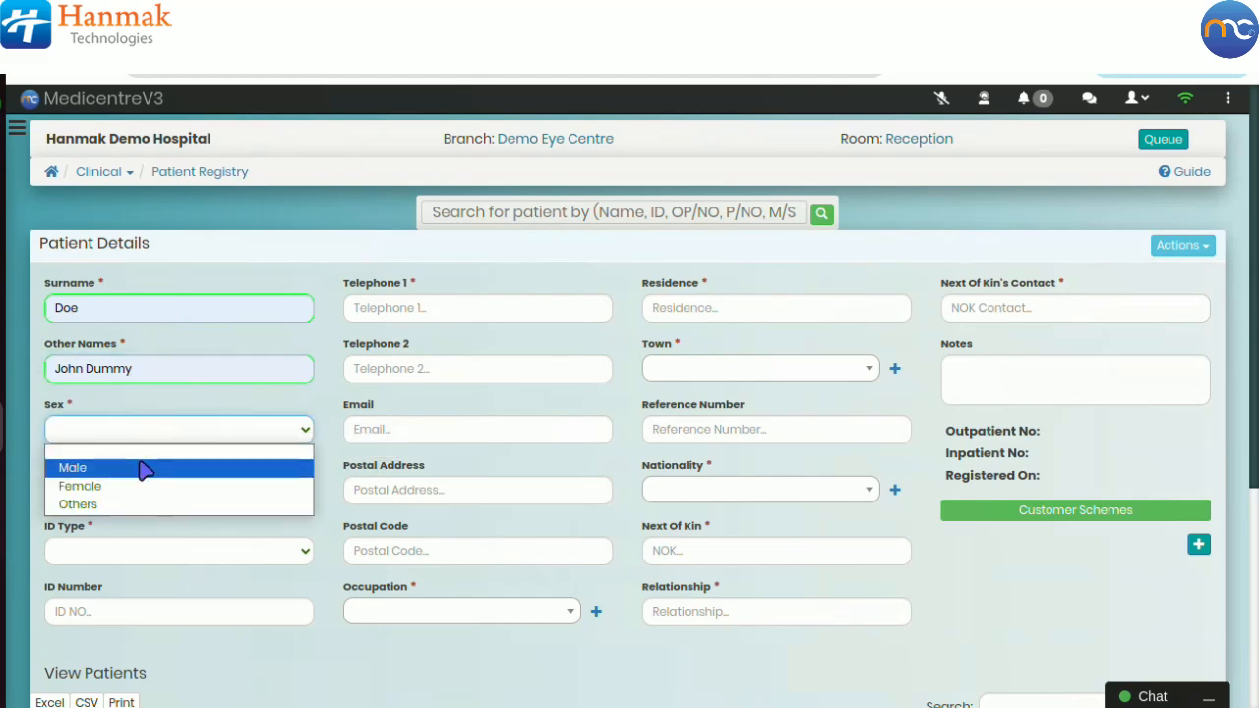
pyautogui.click(143, 469)
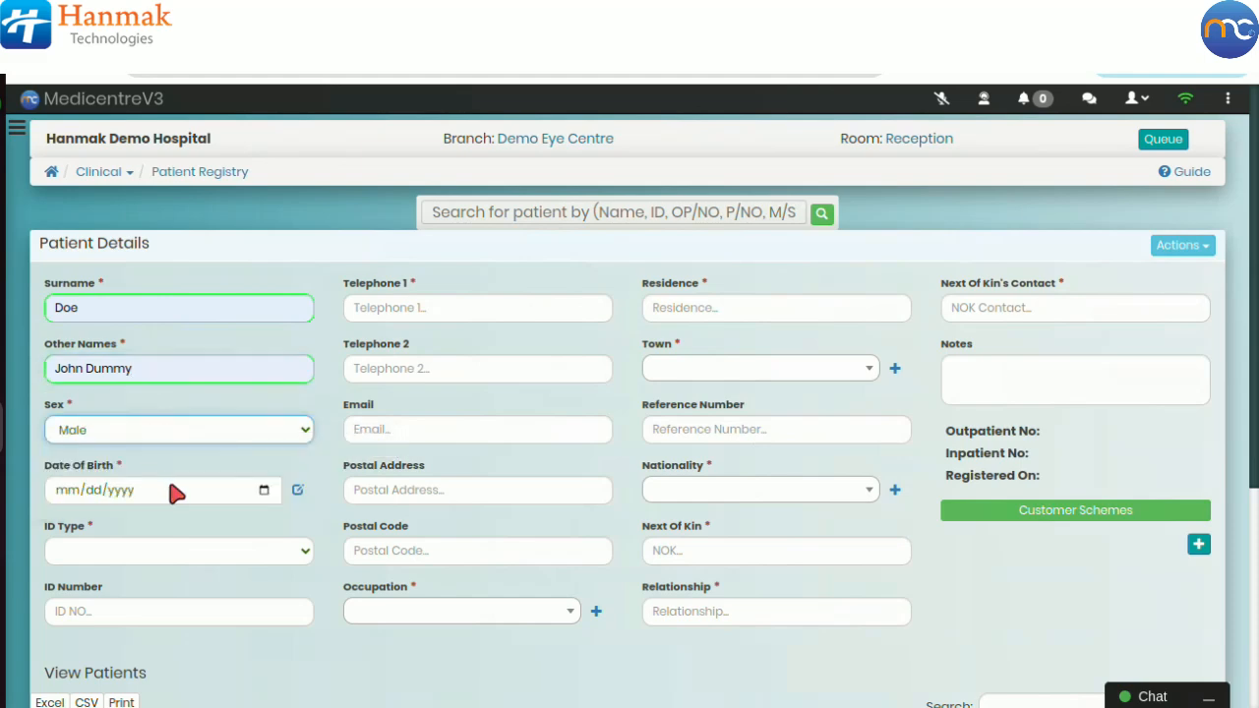
pyautogui.click(295, 494)
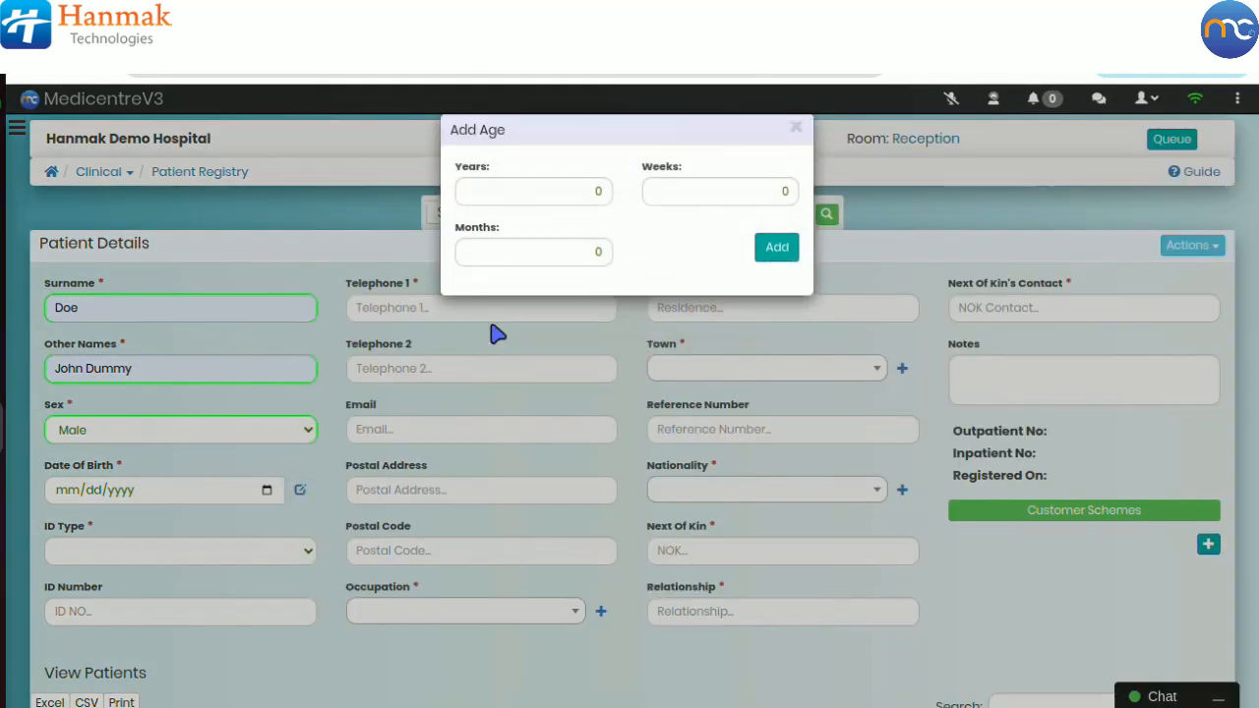
pyautogui.click(566, 193)
pyautogui.write('3')
pyautogui.click(757, 244)
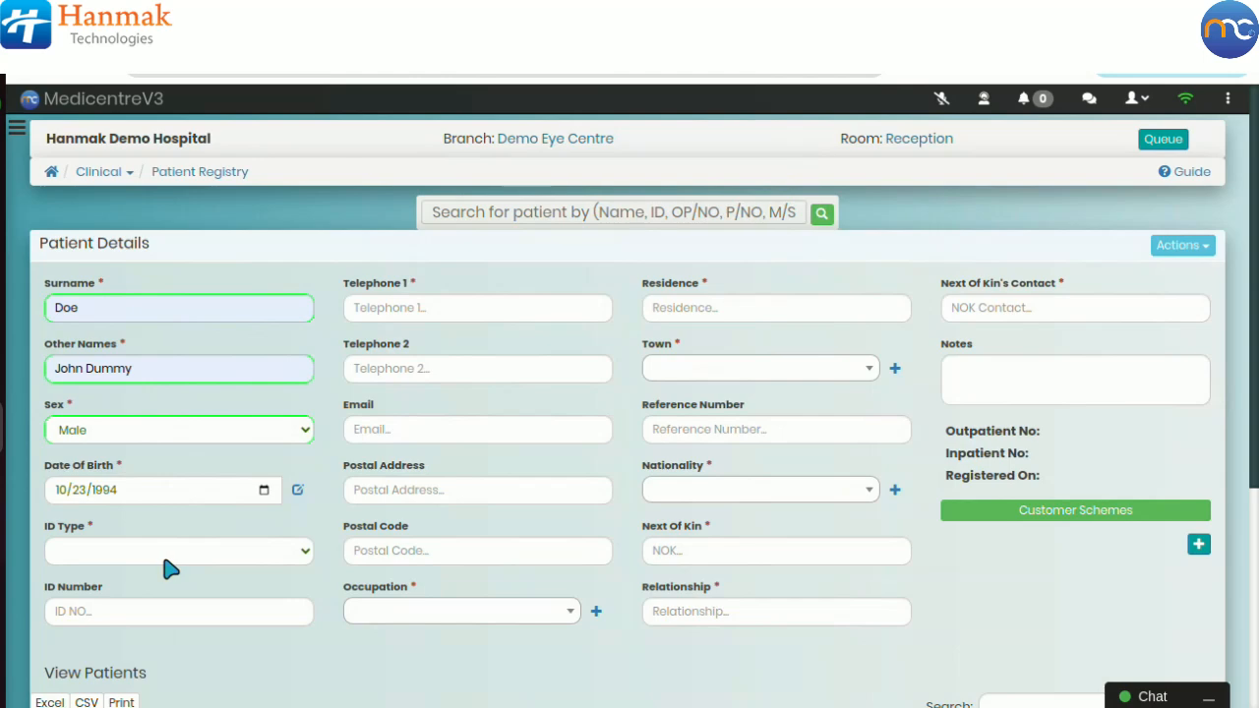
# Step: Choose National Identity Card as the ID type and enter the patient's ID number
pyautogui.click(168, 563)
pyautogui.click(196, 417)
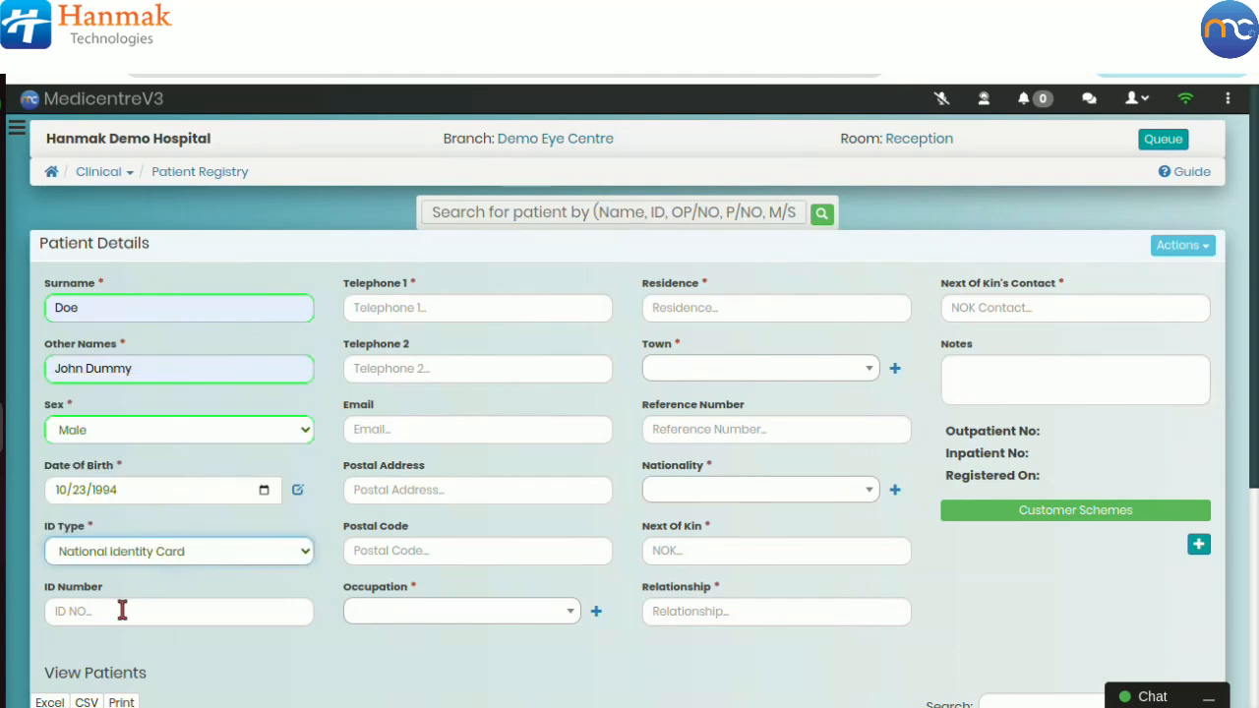
pyautogui.click(121, 607)
pyautogui.click(177, 658)
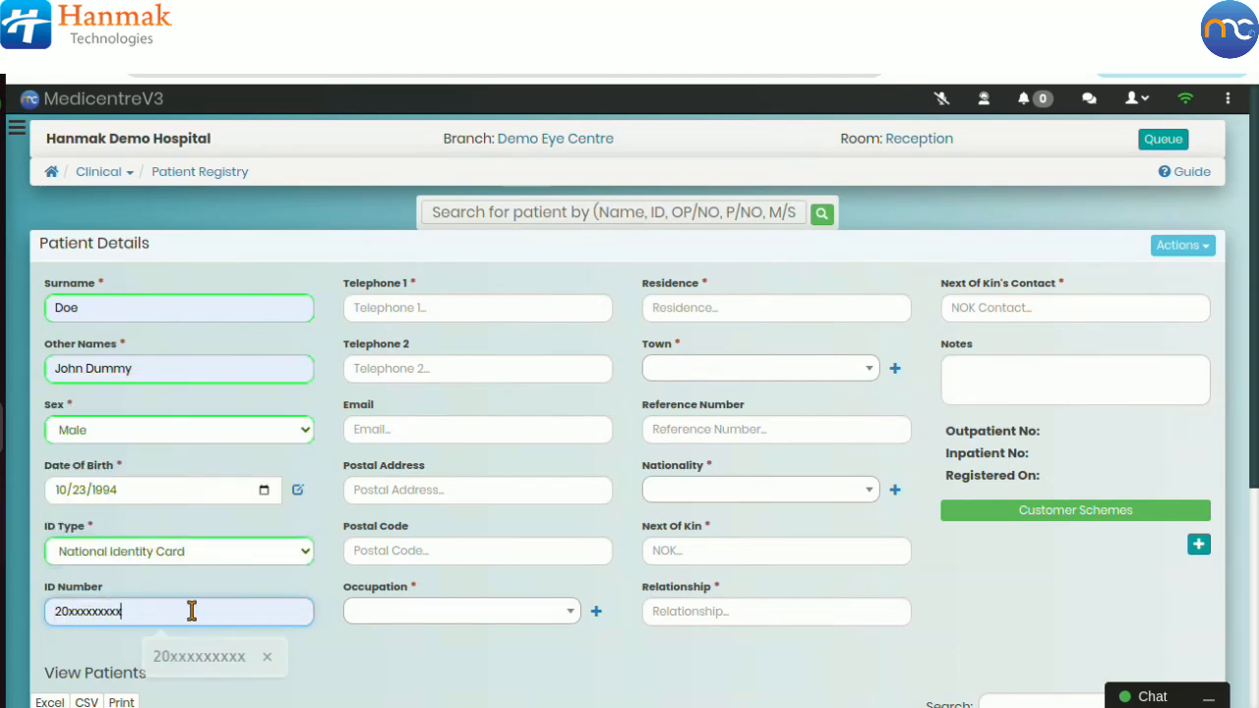
pyautogui.click(216, 558)
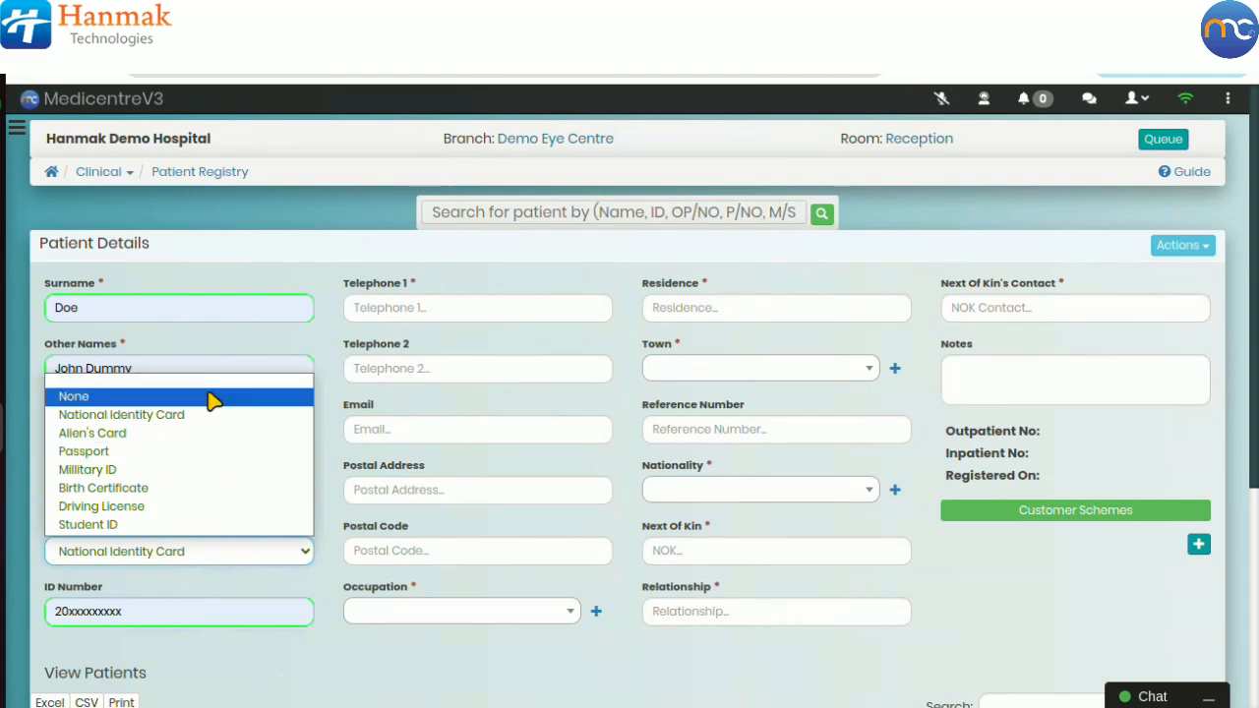
pyautogui.click(162, 663)
# Step: Fill in the patient's primary telephone number from the suggestion
pyautogui.click(416, 307)
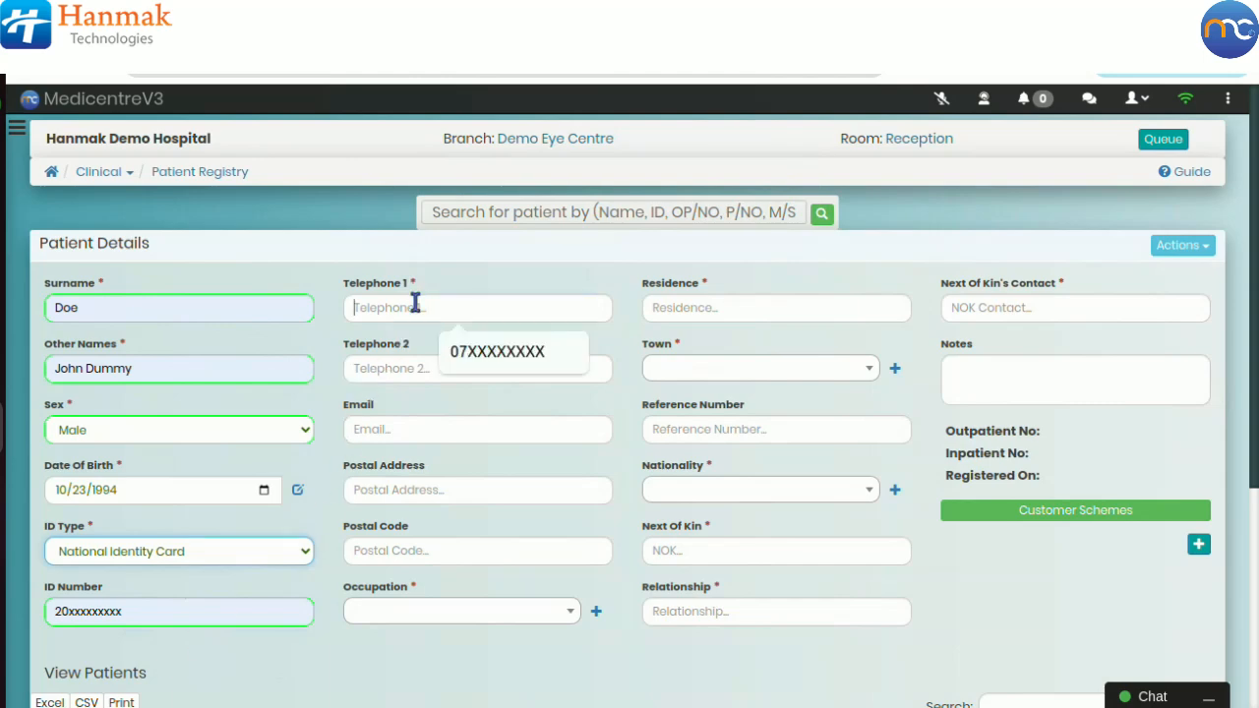
pyautogui.click(458, 349)
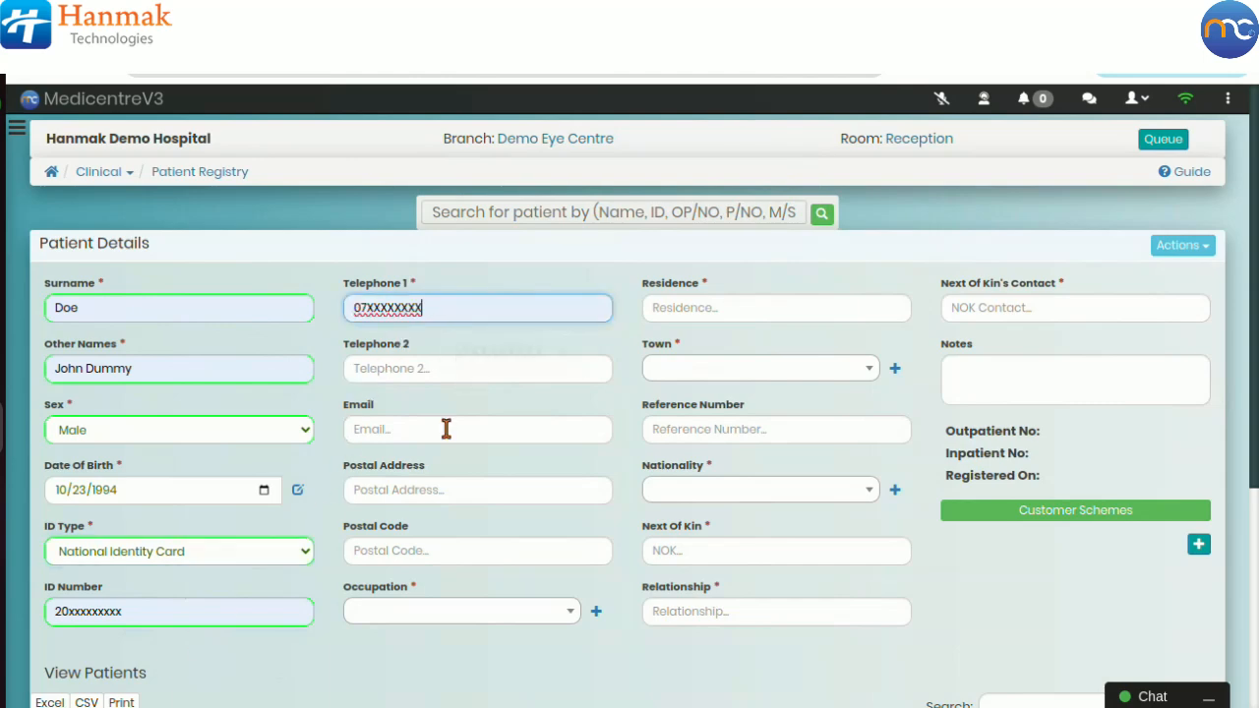
# Step: Select Farmer as the occupation, opening and closing the Add an occupation dialog without adding one
pyautogui.click(398, 607)
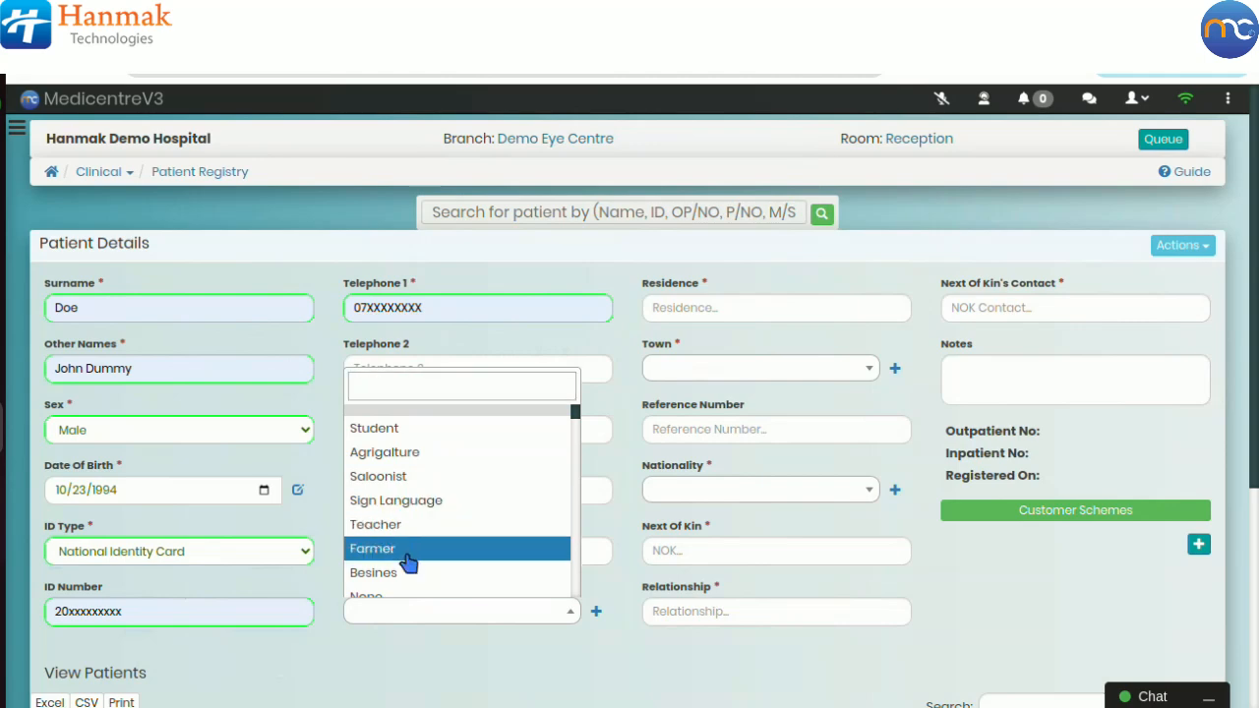
pyautogui.click(404, 551)
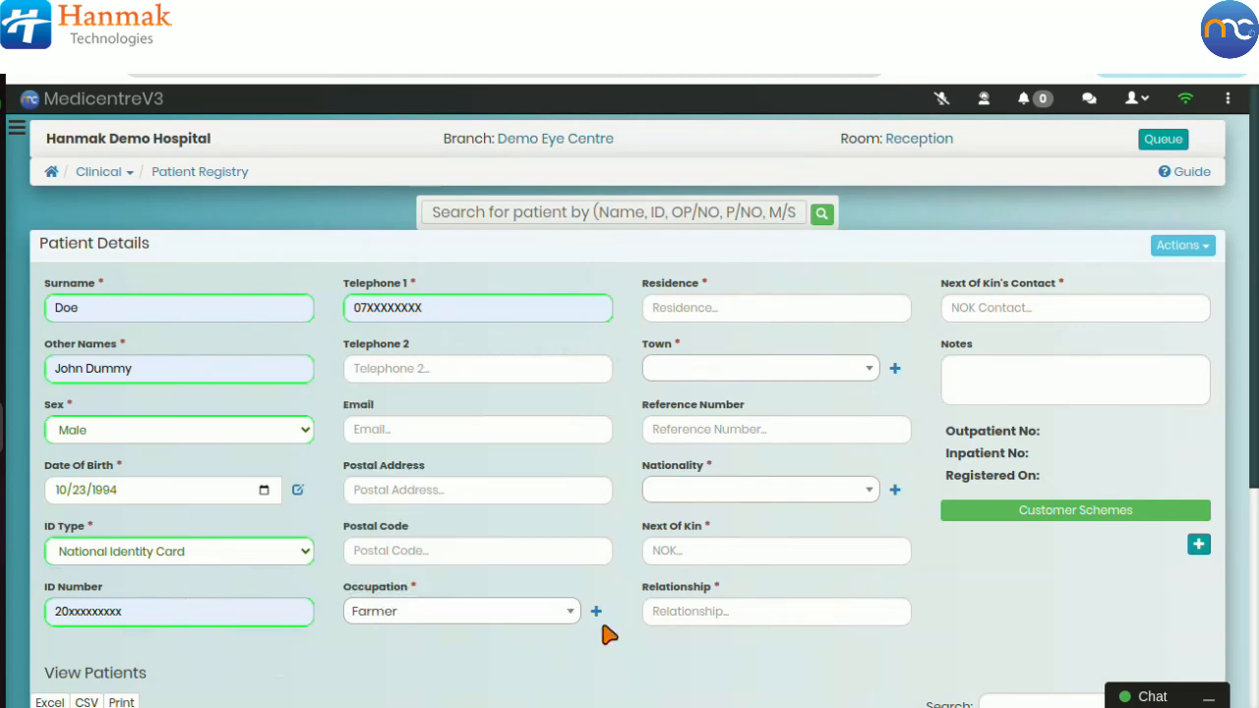
pyautogui.click(596, 611)
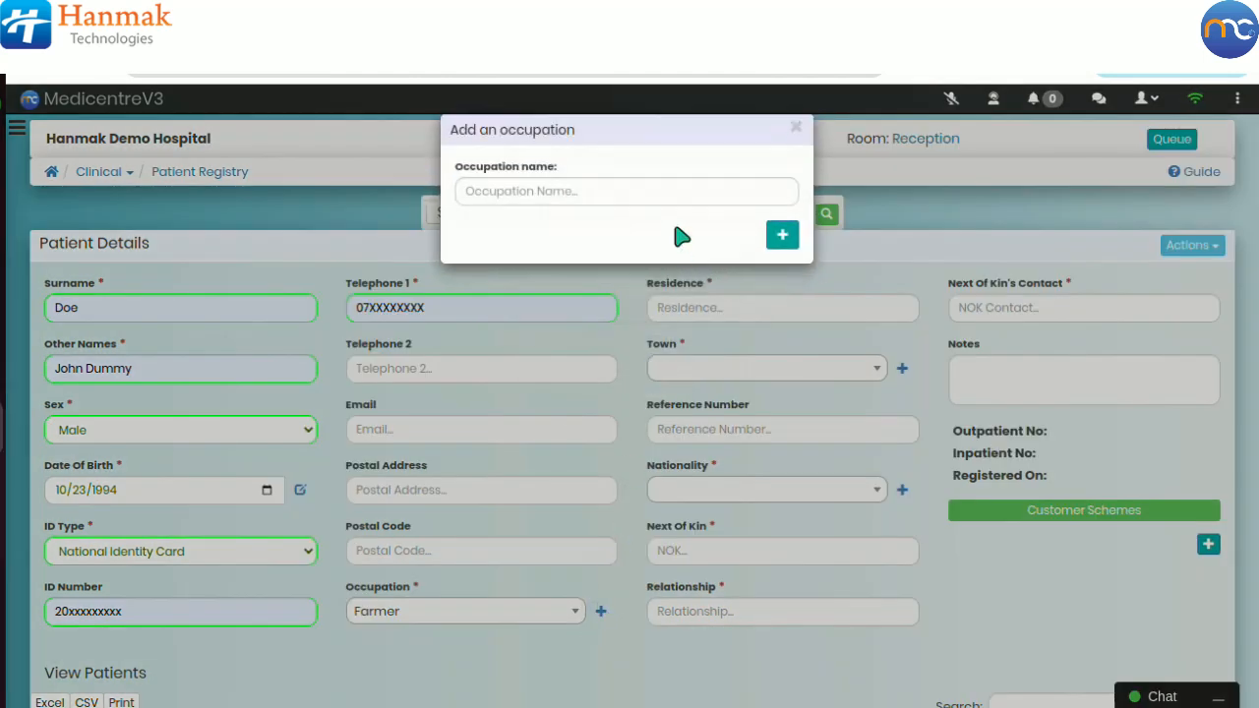
pyautogui.click(796, 128)
# Step: Enter Embakasi as the residence and select Nairobi as the town
pyautogui.click(742, 307)
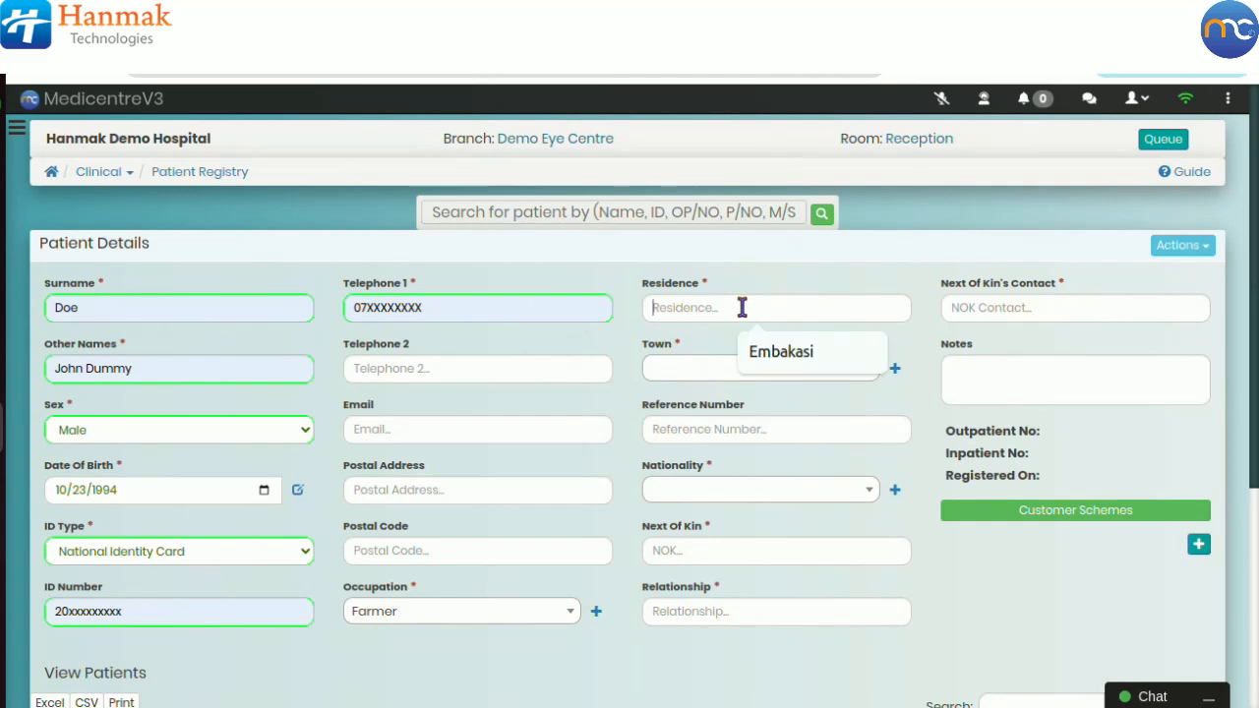
pyautogui.click(761, 354)
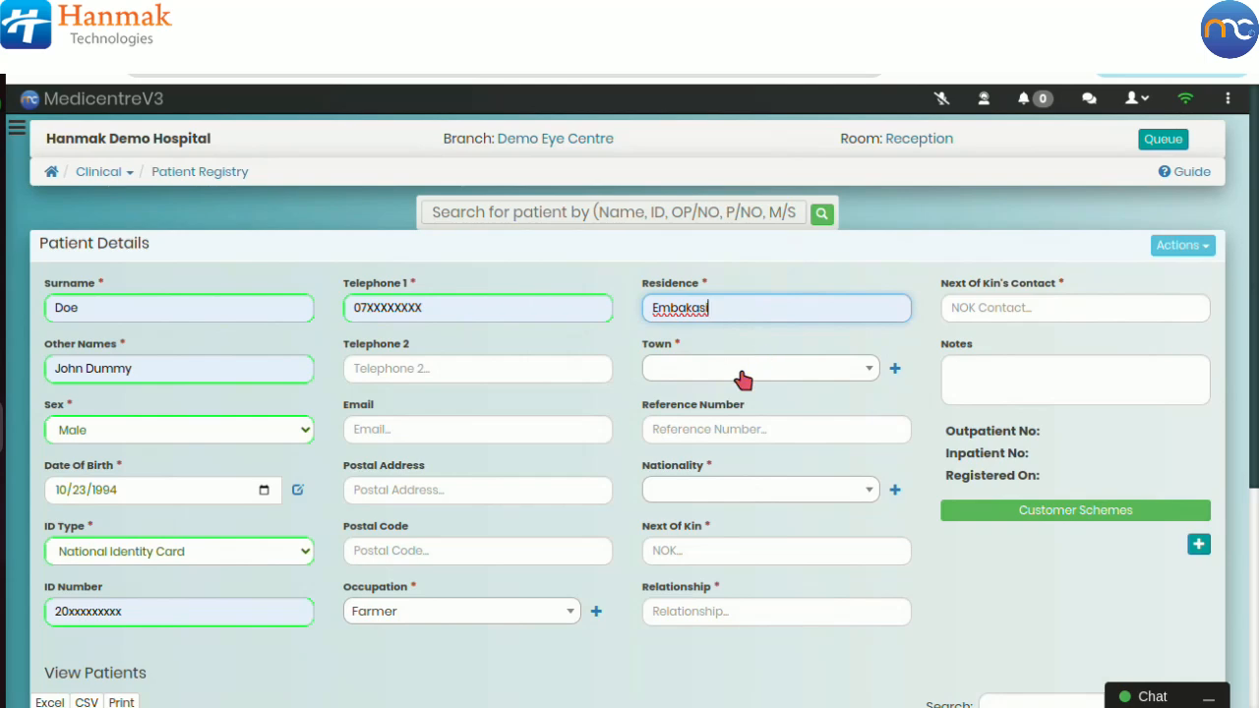
pyautogui.click(742, 374)
pyautogui.click(719, 463)
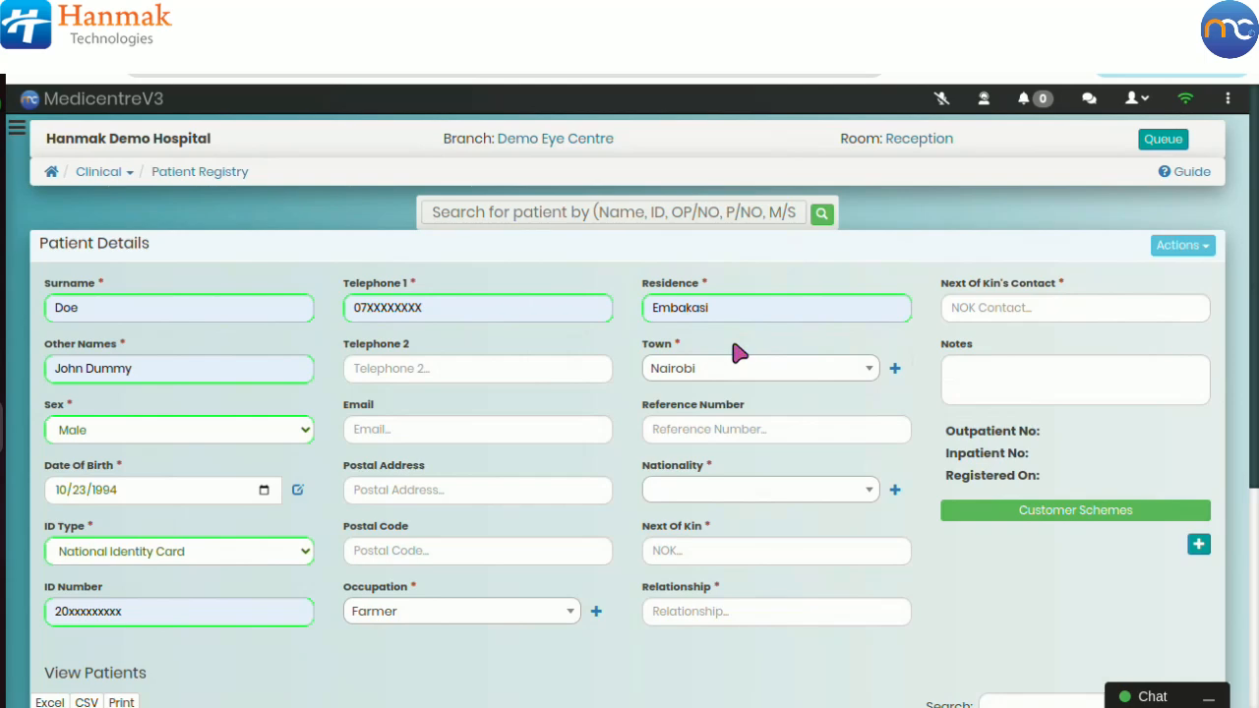
# Step: Select Kenya as the patient's nationality
pyautogui.click(716, 498)
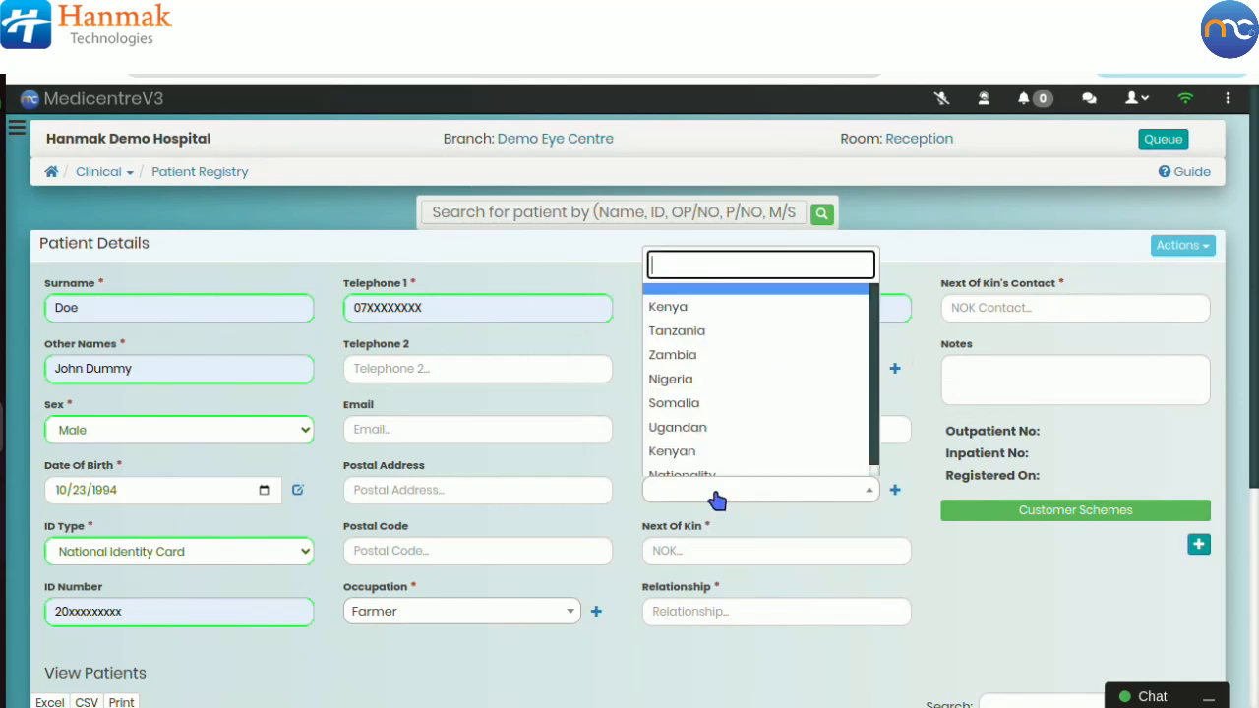
pyautogui.click(703, 311)
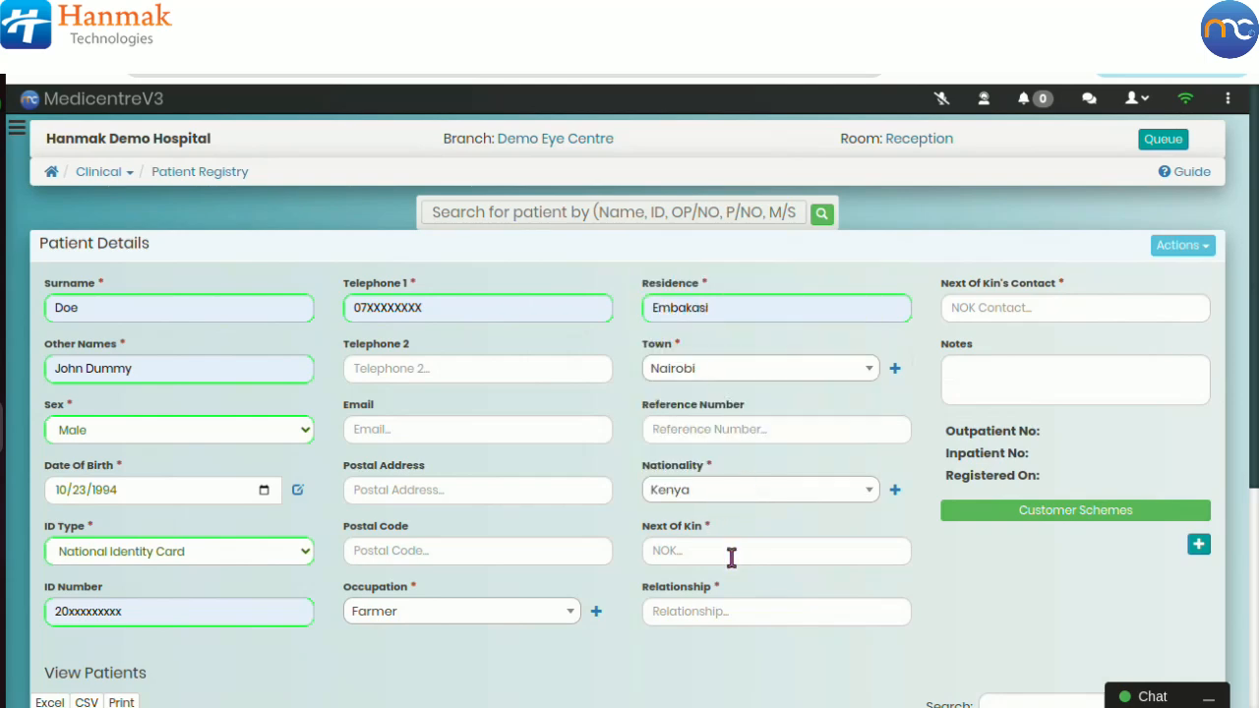
# Step: Enter the next of kin's name and set the relationship to Mother
pyautogui.click(732, 555)
pyautogui.click(773, 596)
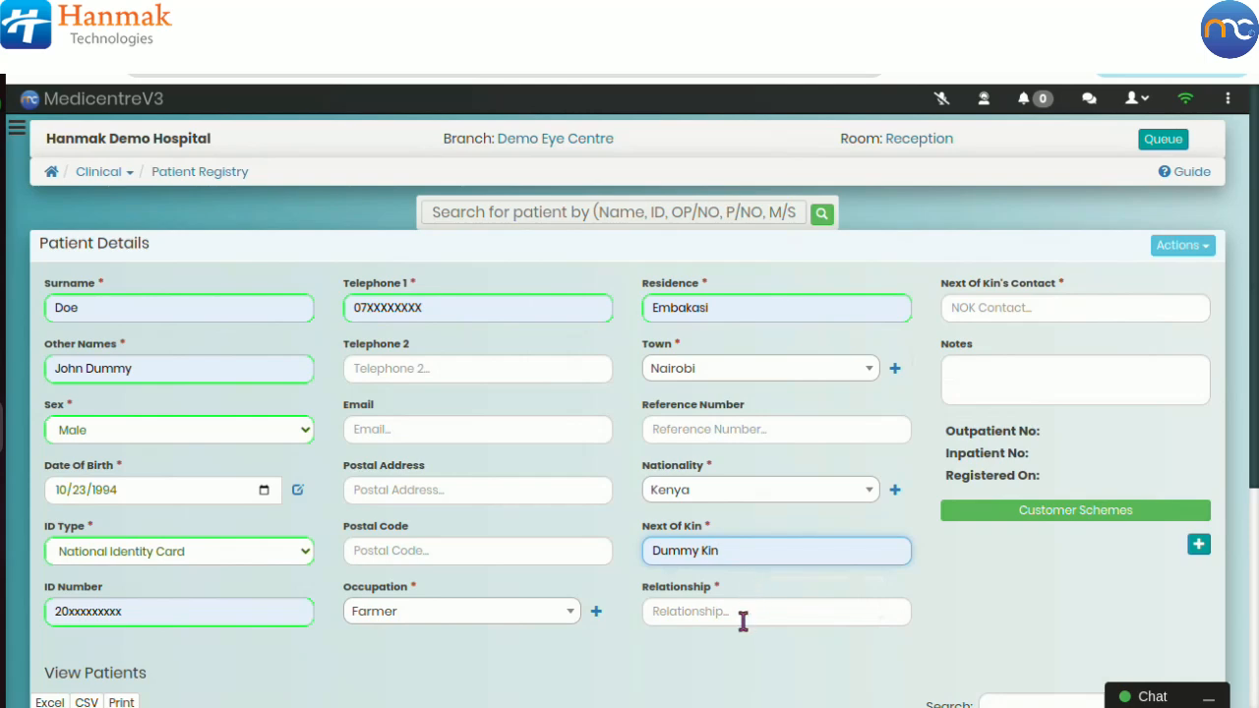
pyautogui.click(745, 617)
pyautogui.click(765, 657)
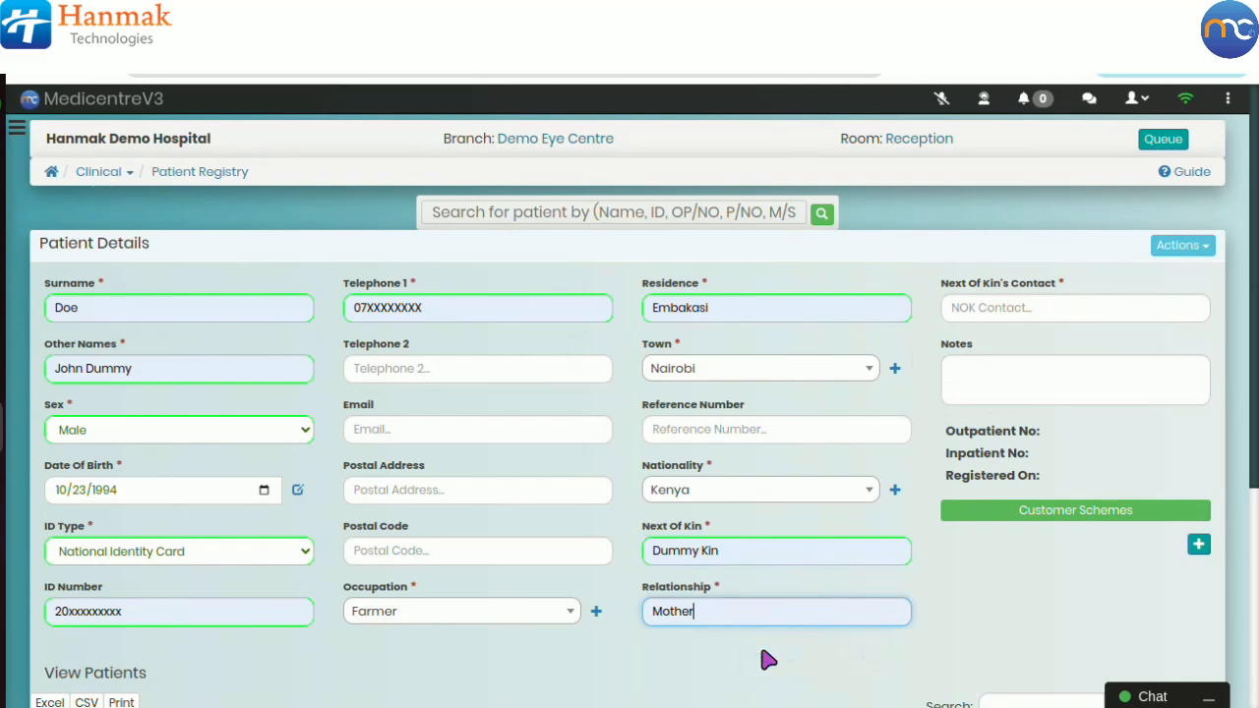
# Step: Fill in the next of kin's contact number and open Customer Schemes
pyautogui.click(985, 307)
pyautogui.click(1062, 352)
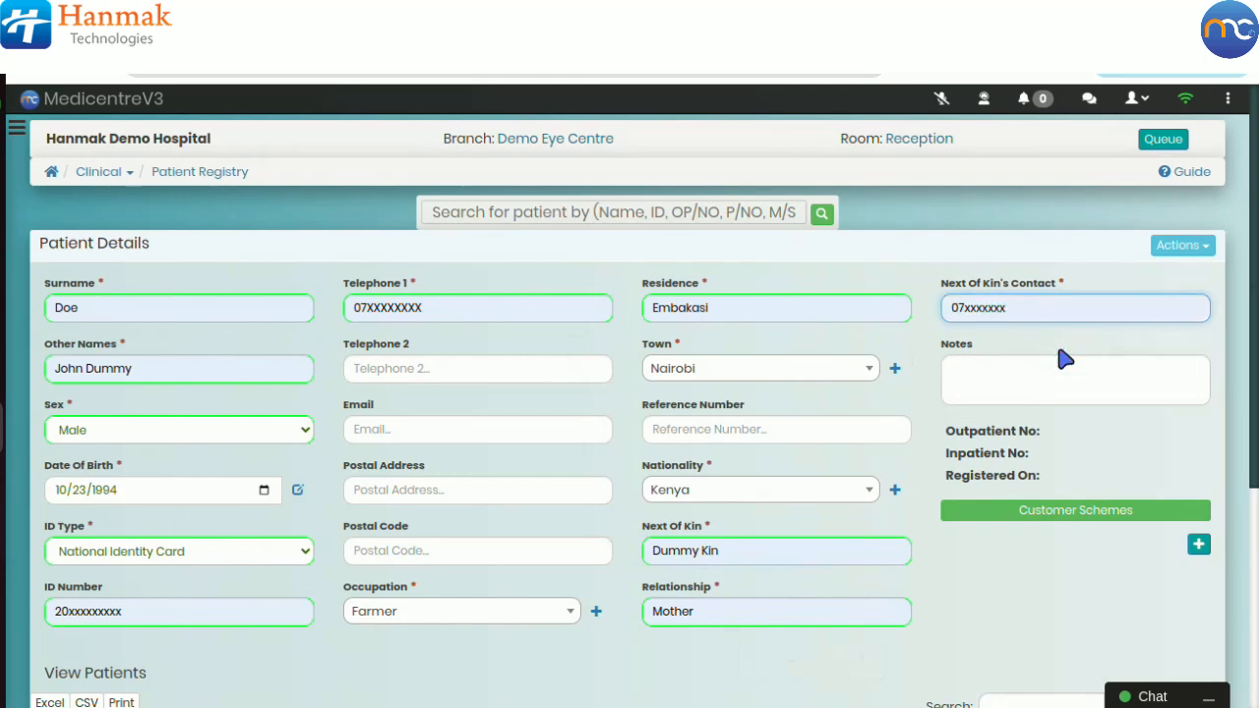
pyautogui.click(1040, 517)
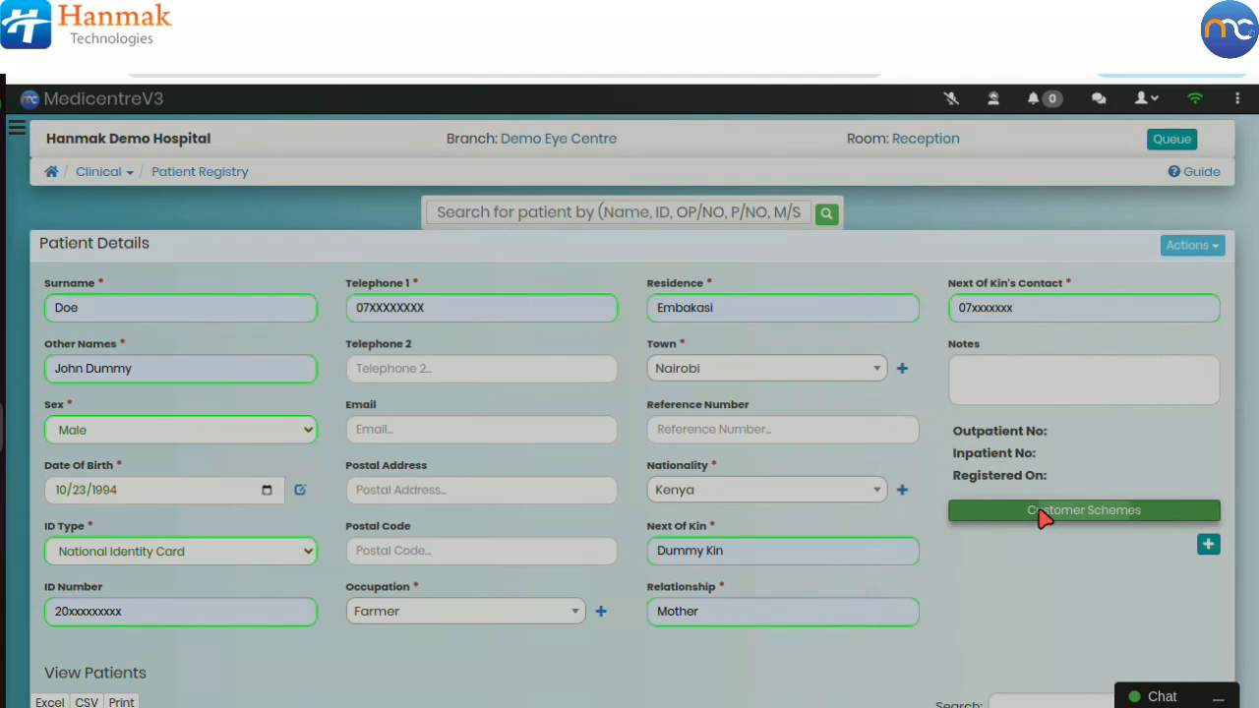
# Step: Open Customer Schemes, choose NHIF NATIONAL SCHEME and enter the patient's membership number
pyautogui.click(1043, 516)
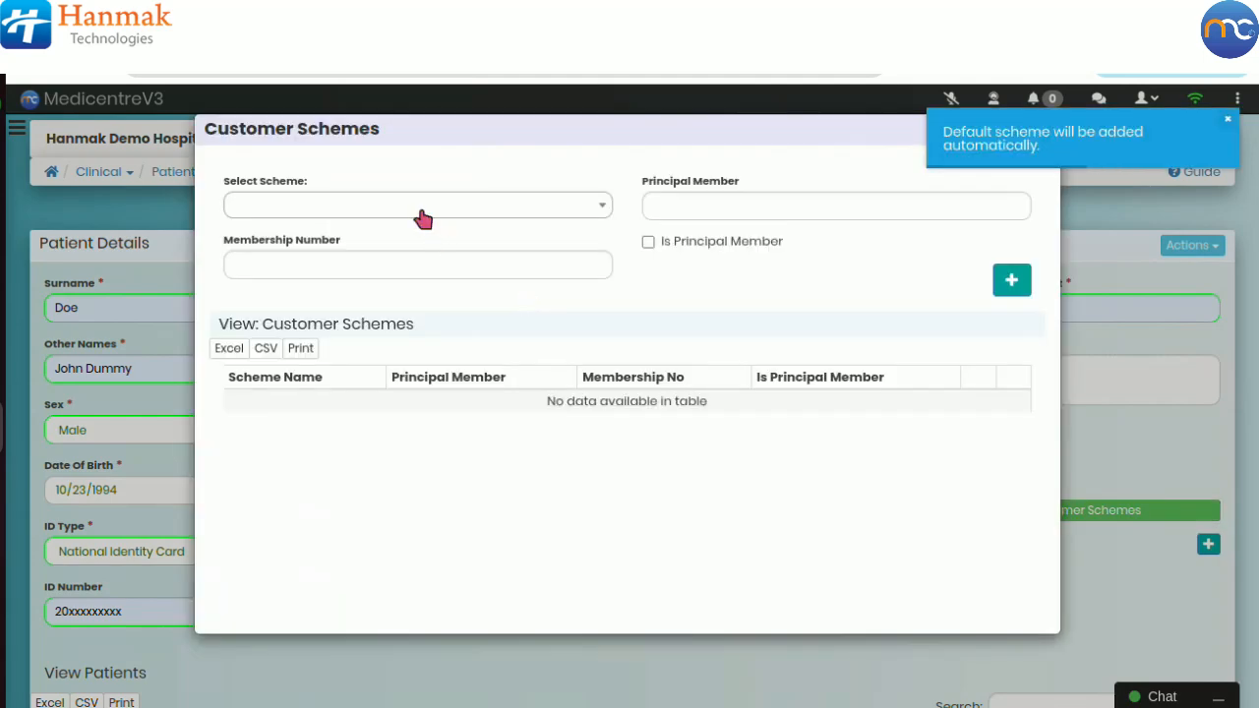
pyautogui.click(309, 207)
pyautogui.click(295, 278)
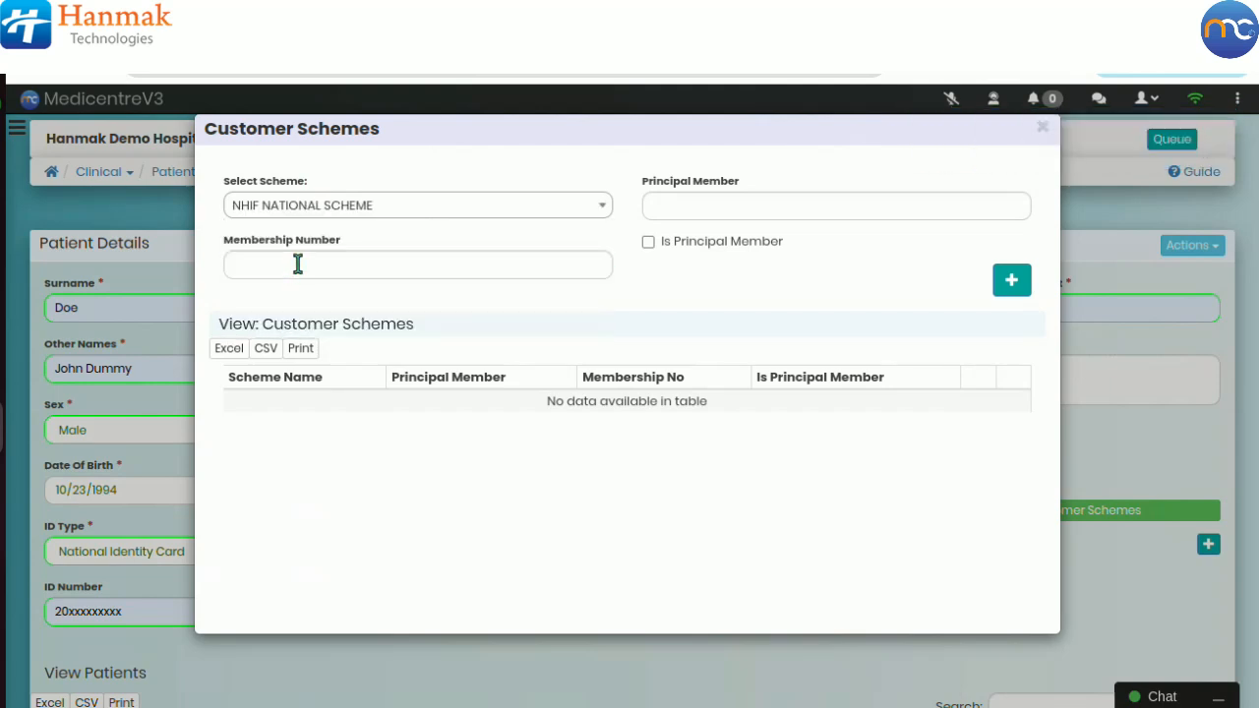
pyautogui.click(298, 263)
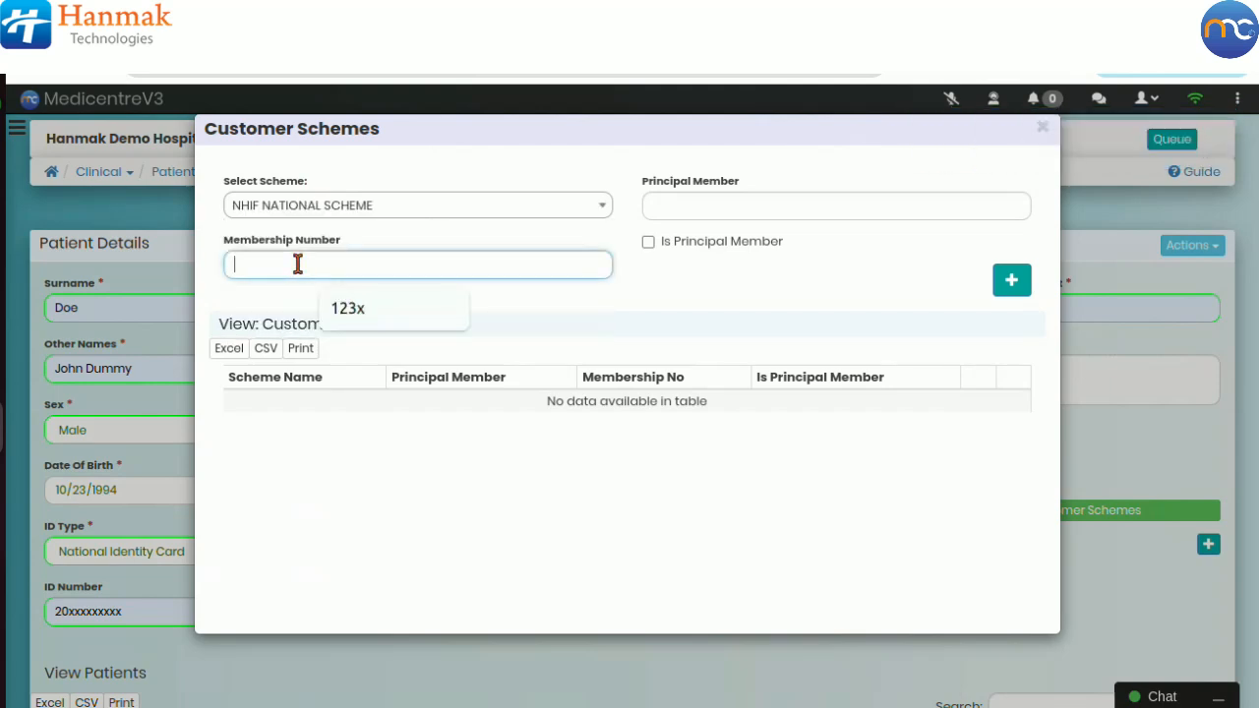
pyautogui.click(346, 315)
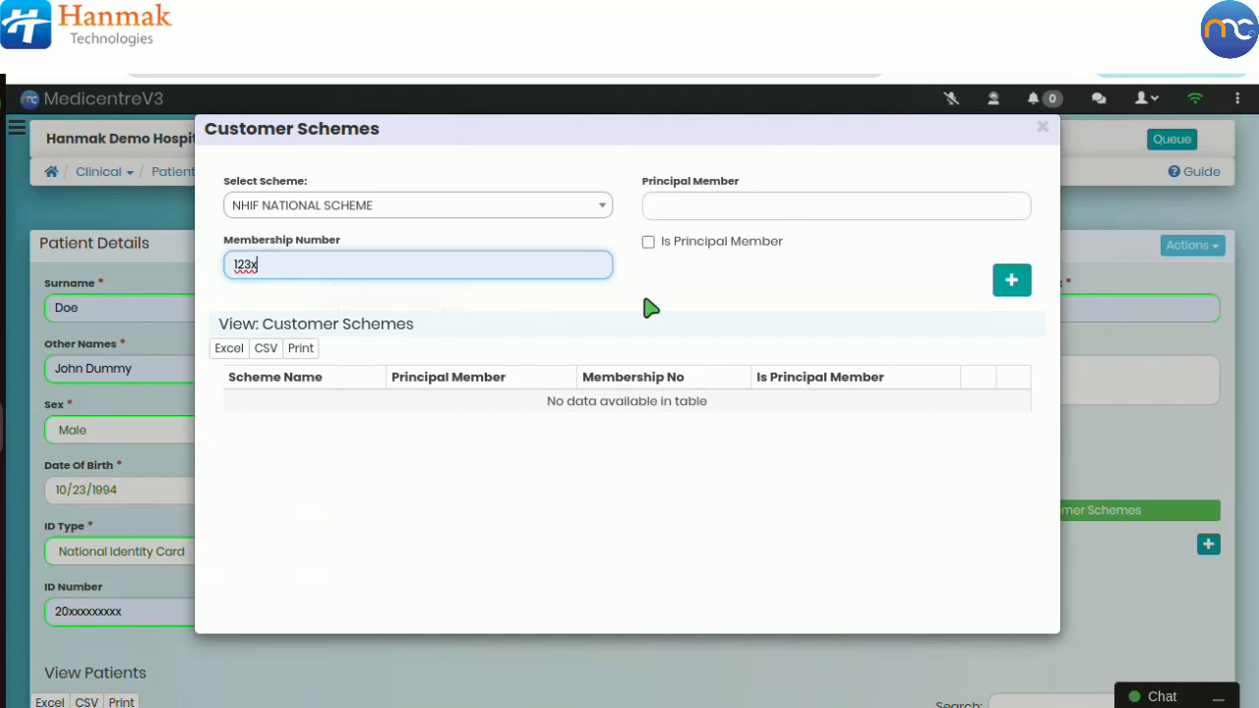
# Step: Enter the patient's name as principal member, add the scheme entry to the list and close the dialog
pyautogui.click(649, 243)
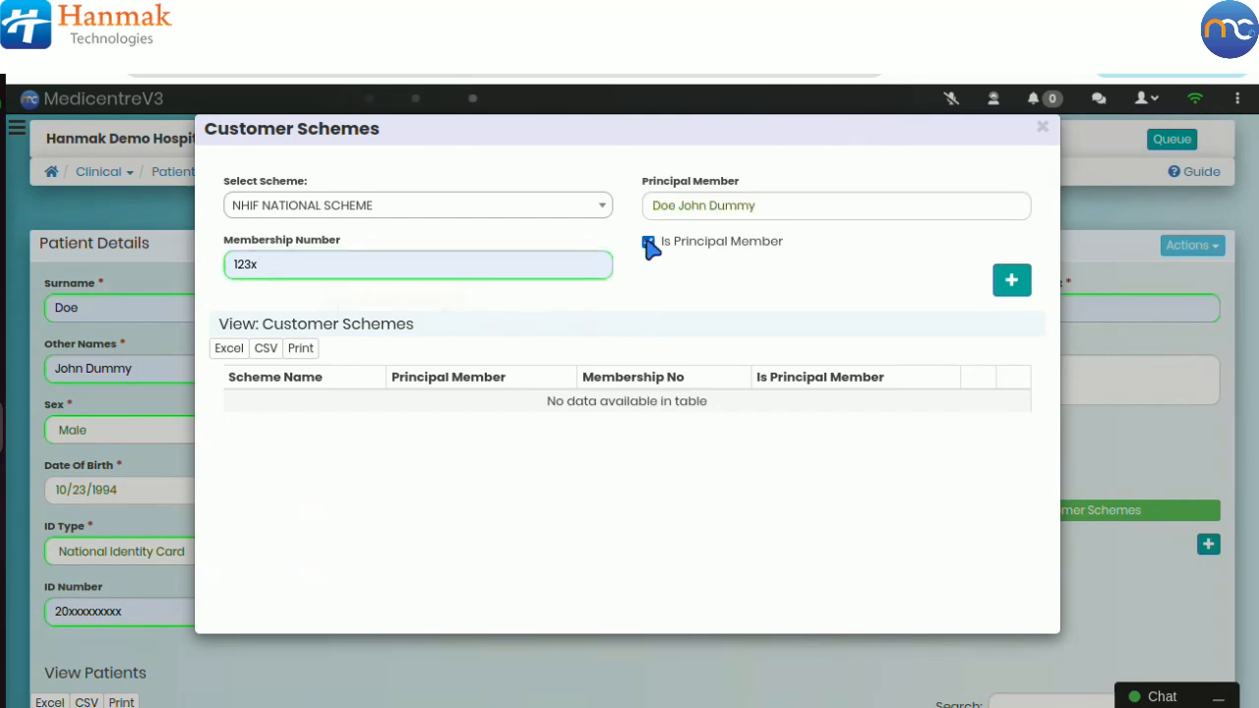
pyautogui.click(648, 243)
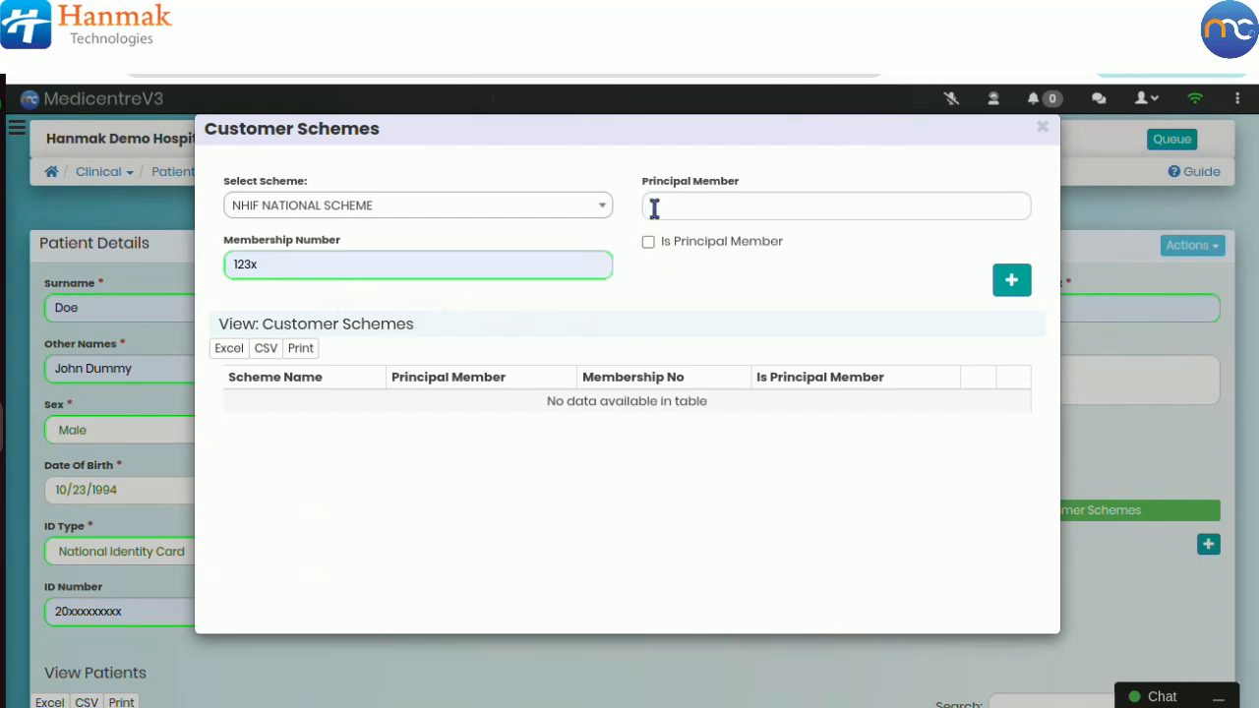
pyautogui.click(652, 206)
pyautogui.click(772, 262)
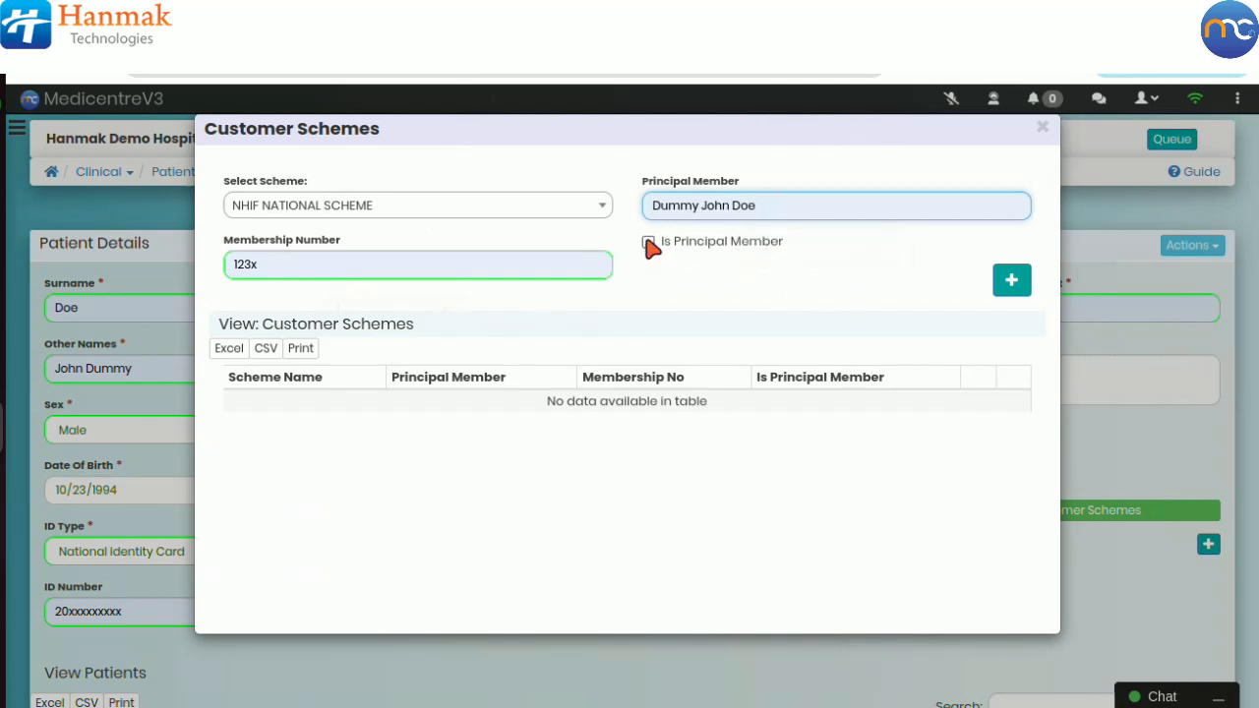
pyautogui.click(1011, 282)
pyautogui.click(1042, 129)
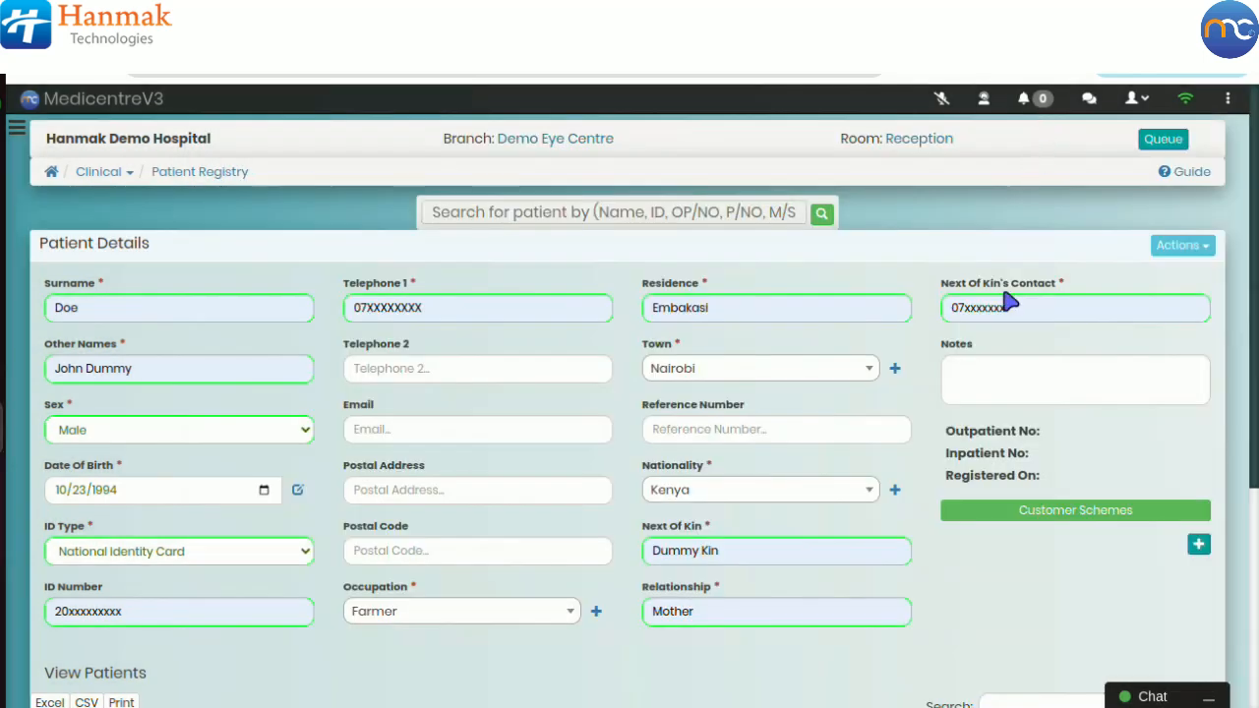
# Step: Save the new patient record
pyautogui.scroll(-3, 979, 559)
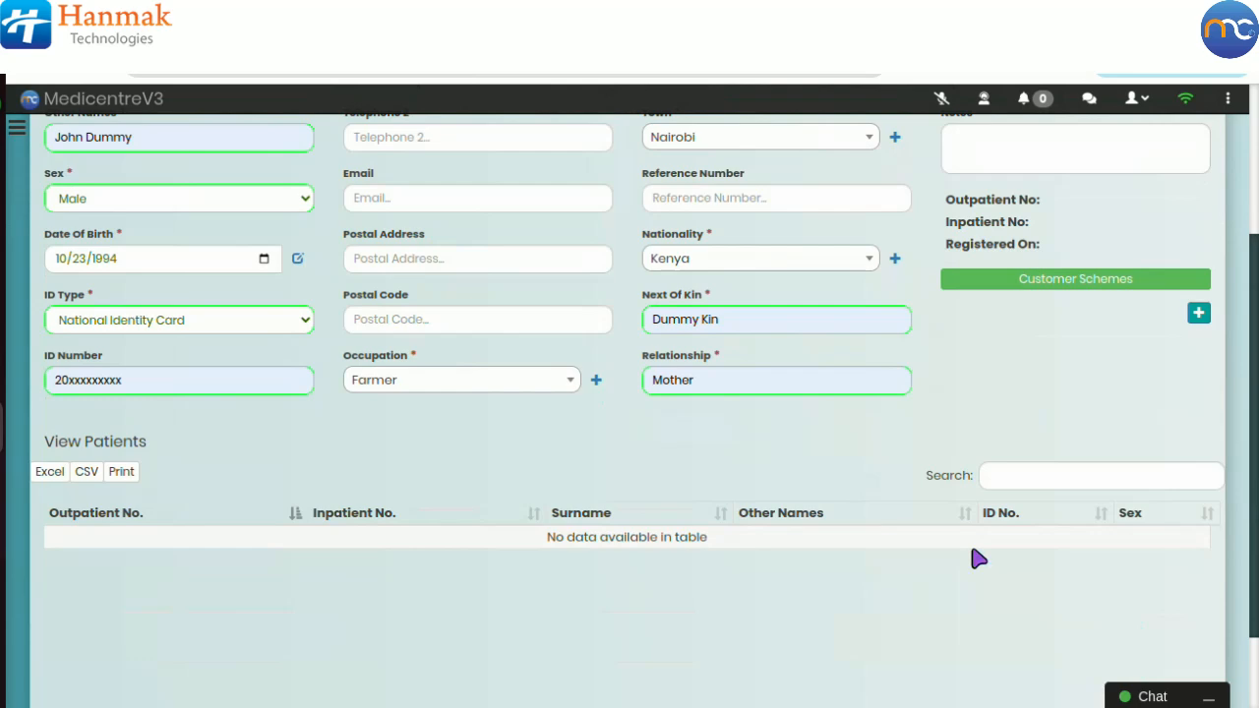
pyautogui.scroll(3, 978, 558)
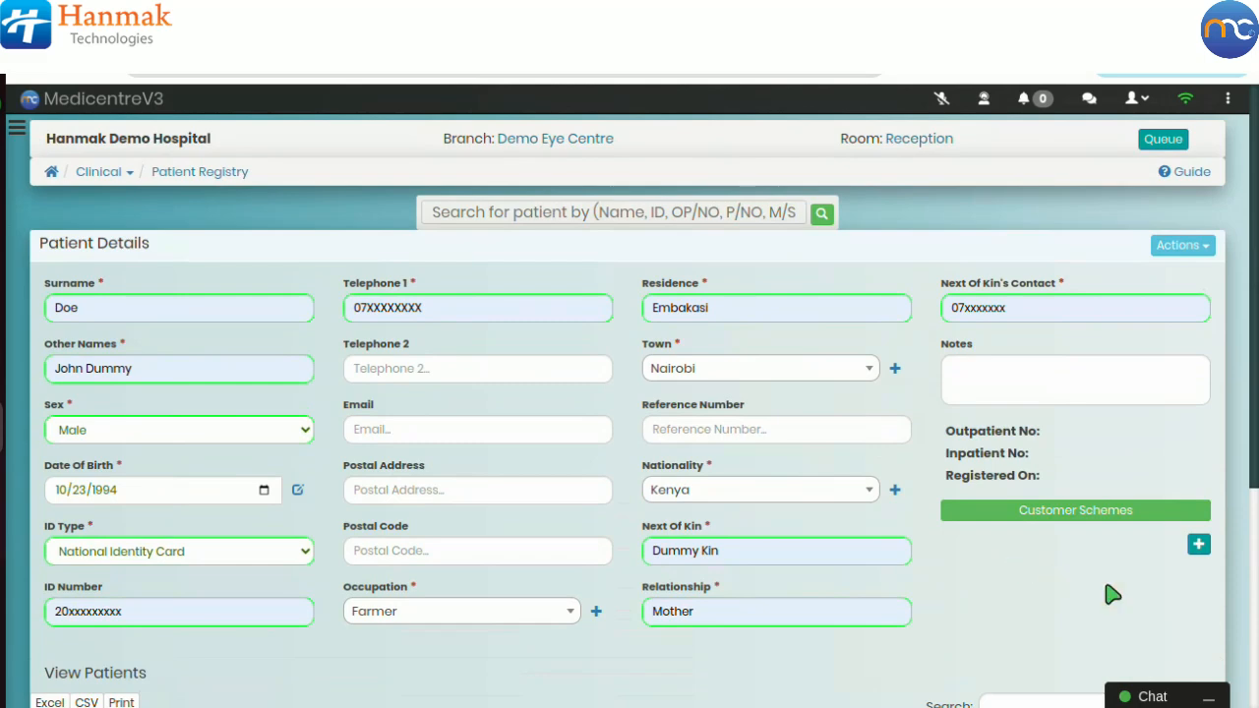
pyautogui.click(1199, 549)
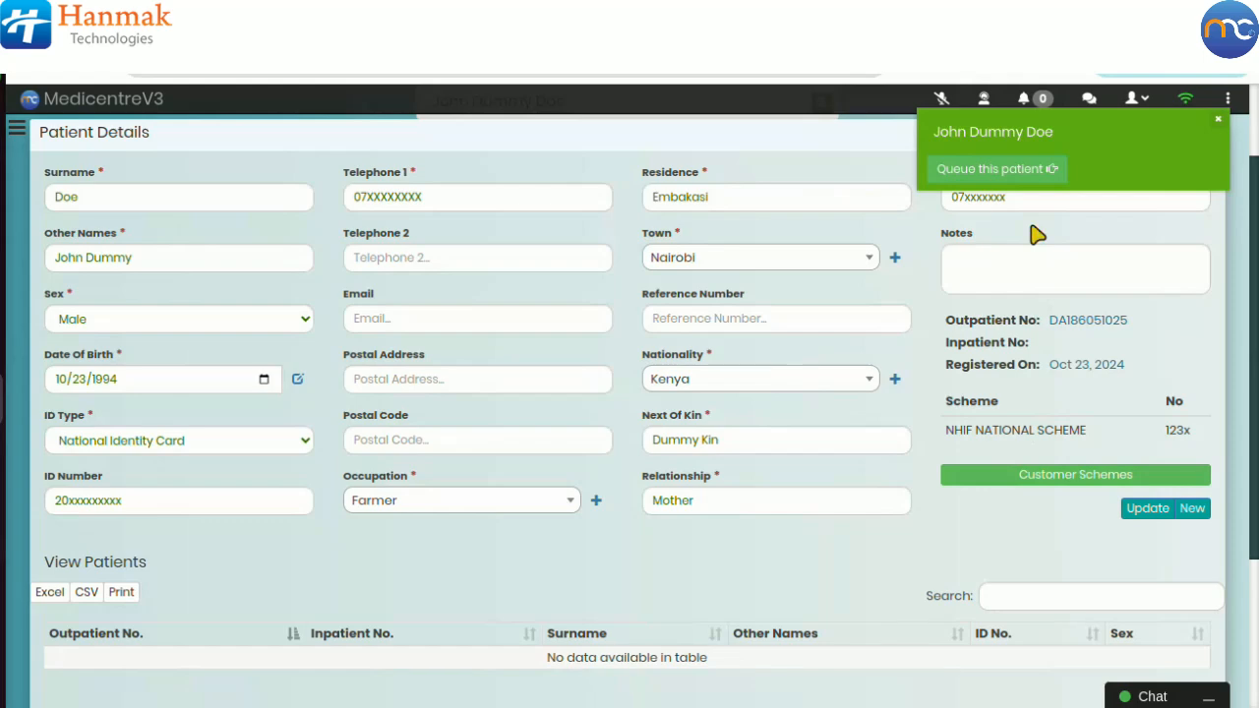
# Step: Queue the patient, routing them from Reception to Visual Acuity at the General Eye Outpatient clinic
pyautogui.click(984, 172)
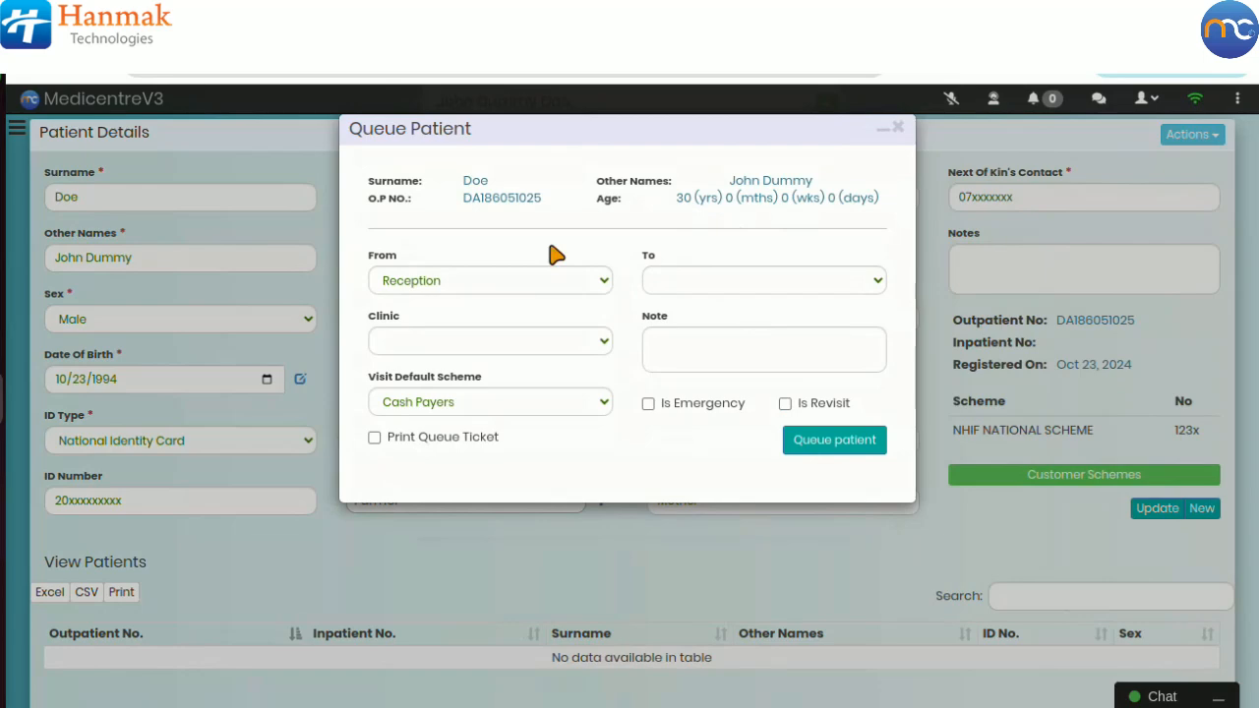
pyautogui.click(708, 284)
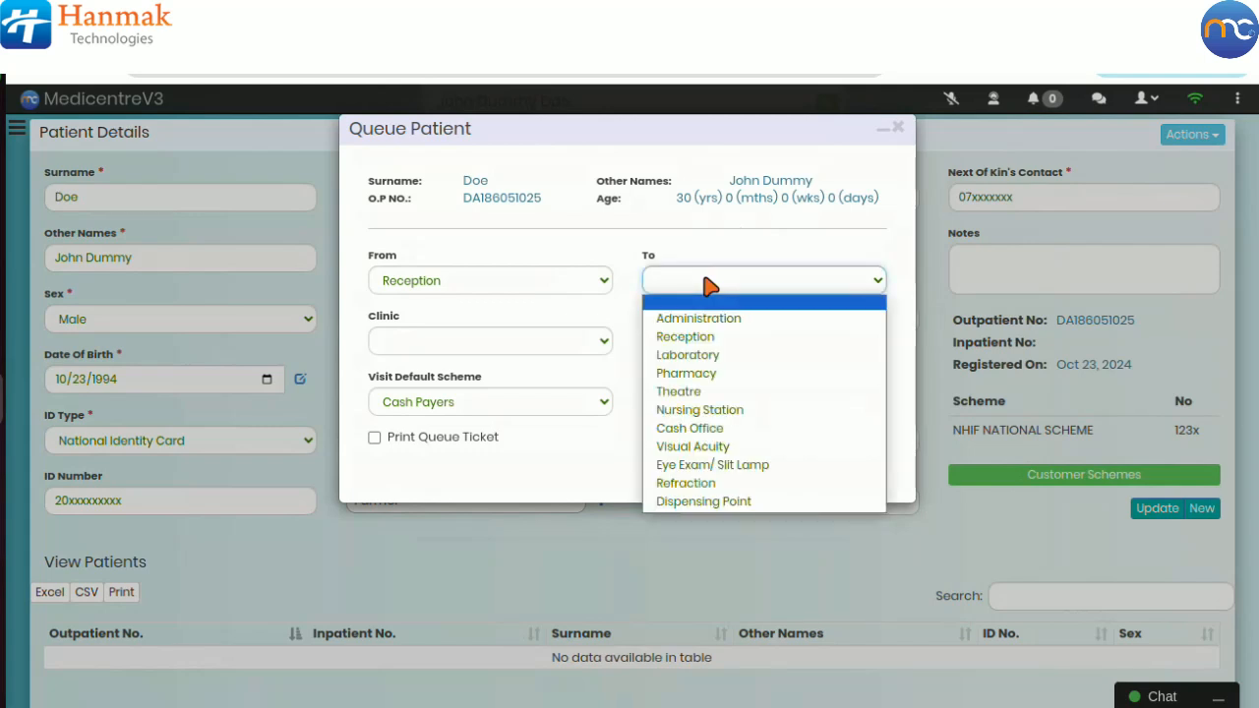
pyautogui.click(704, 453)
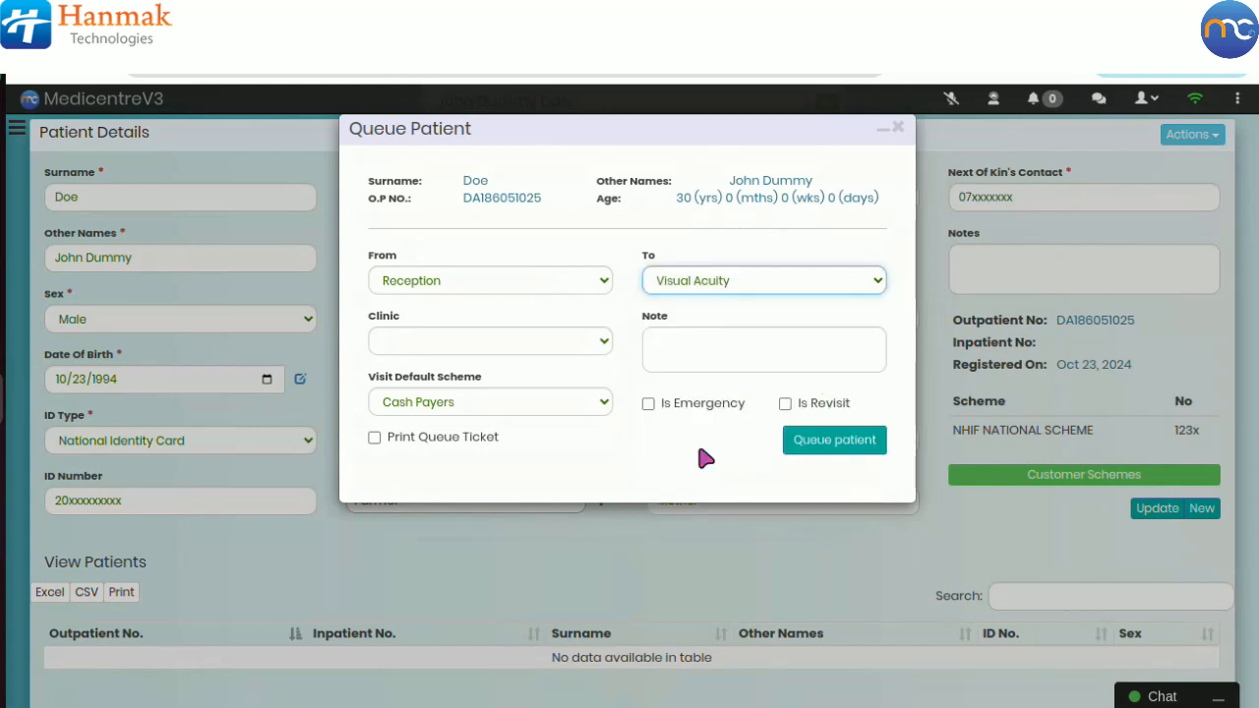
pyautogui.click(541, 351)
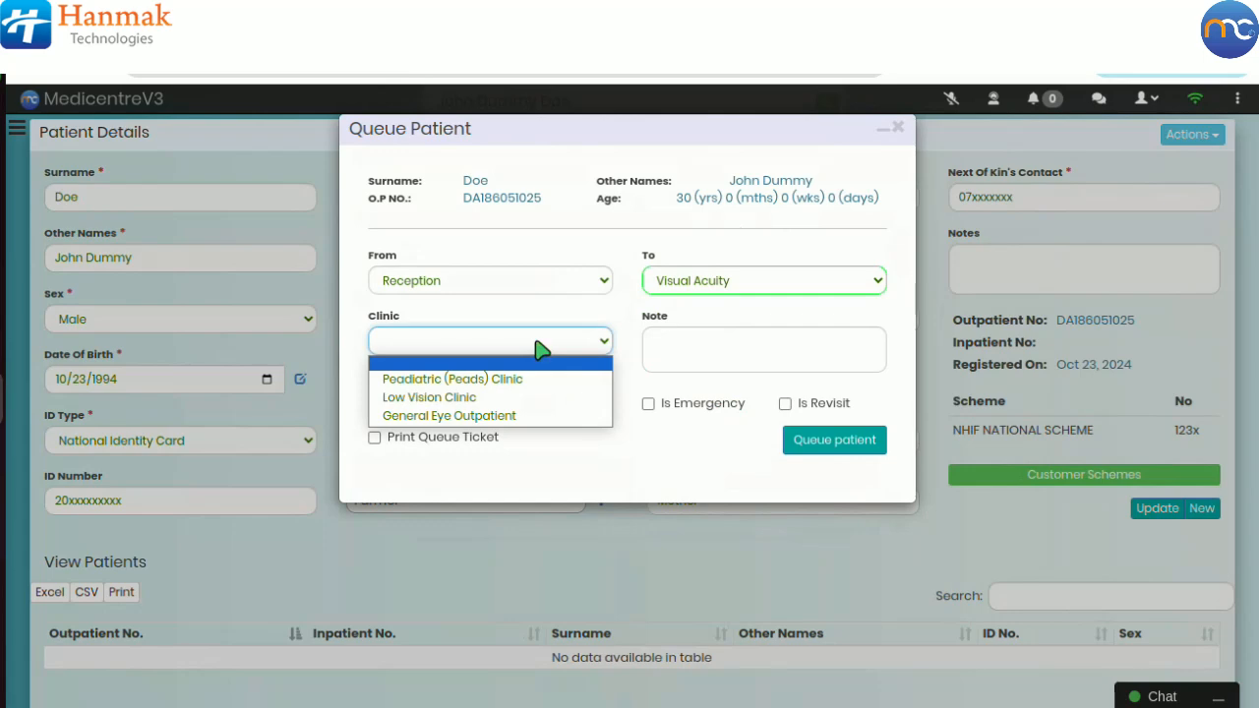
pyautogui.click(519, 416)
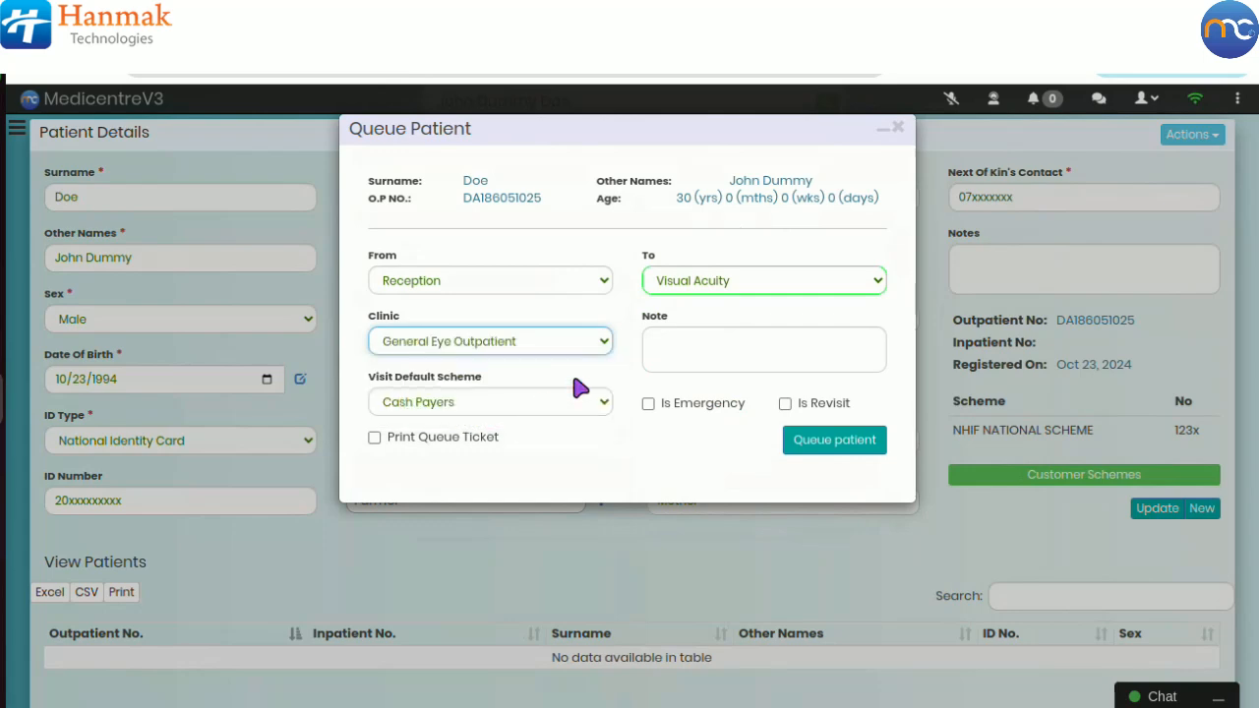
# Step: Keep Cash Payers as the visit default scheme and submit the patient to the queue
pyautogui.click(521, 400)
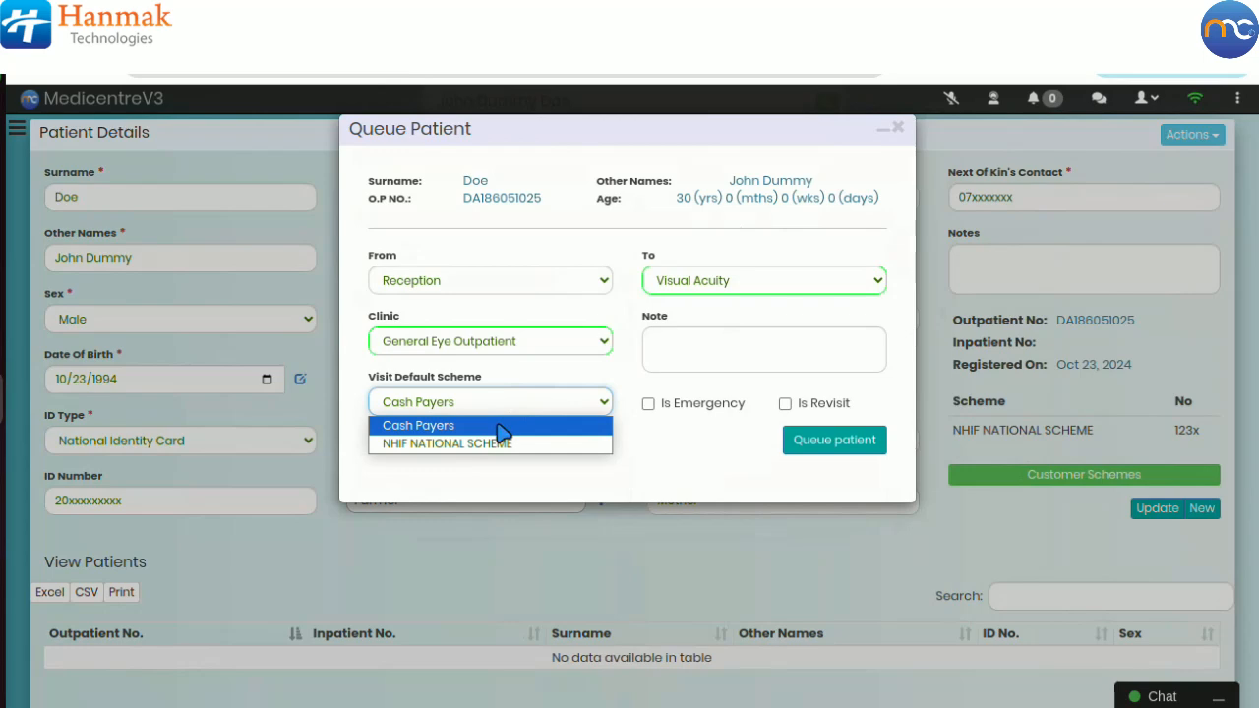
pyautogui.click(502, 429)
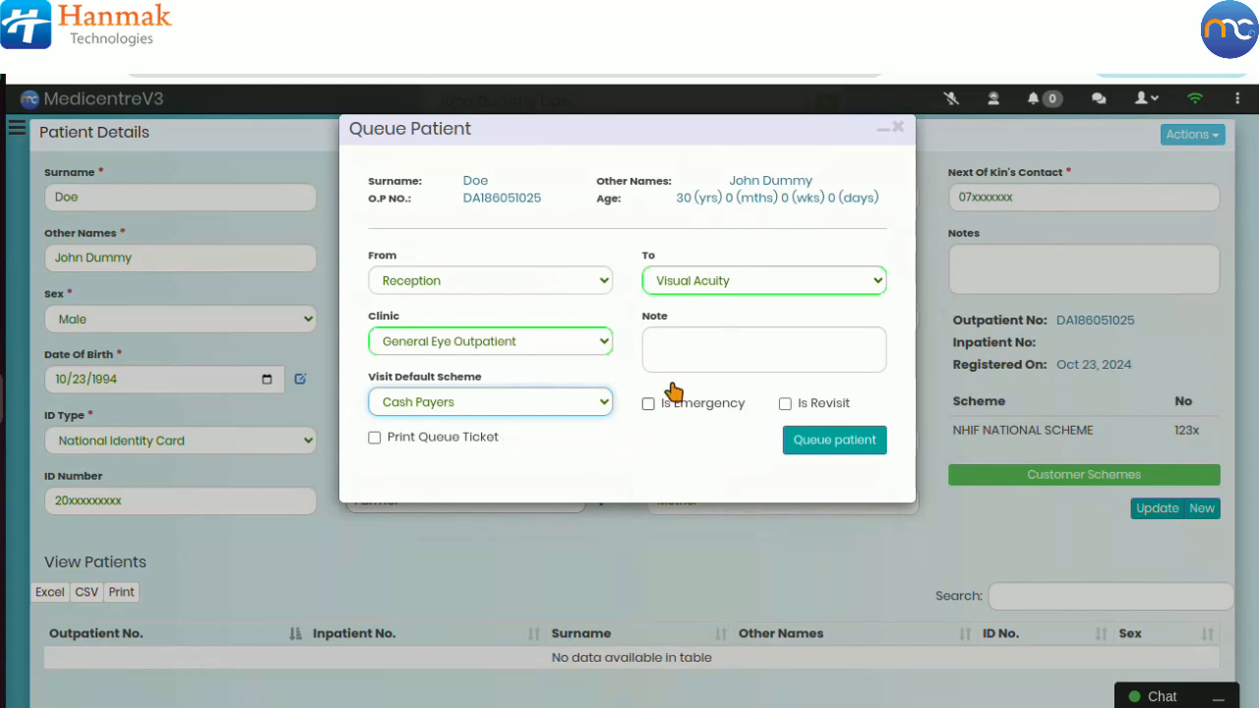
pyautogui.click(681, 349)
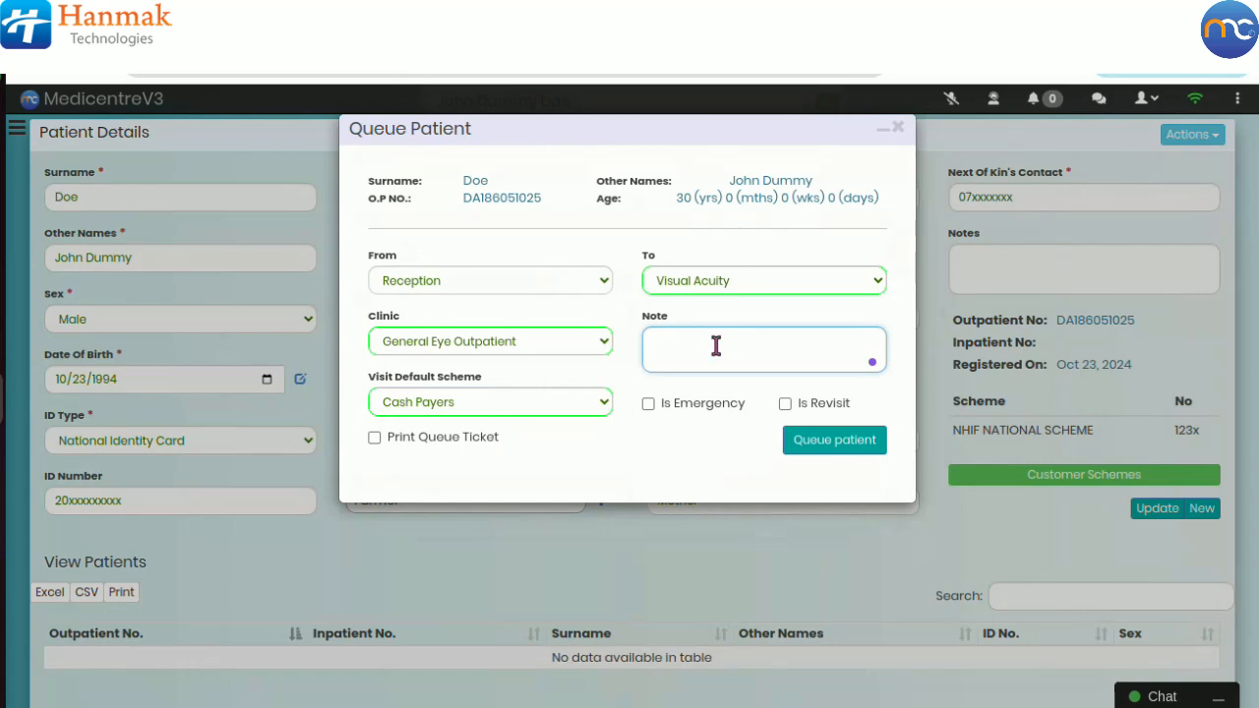
pyautogui.click(649, 404)
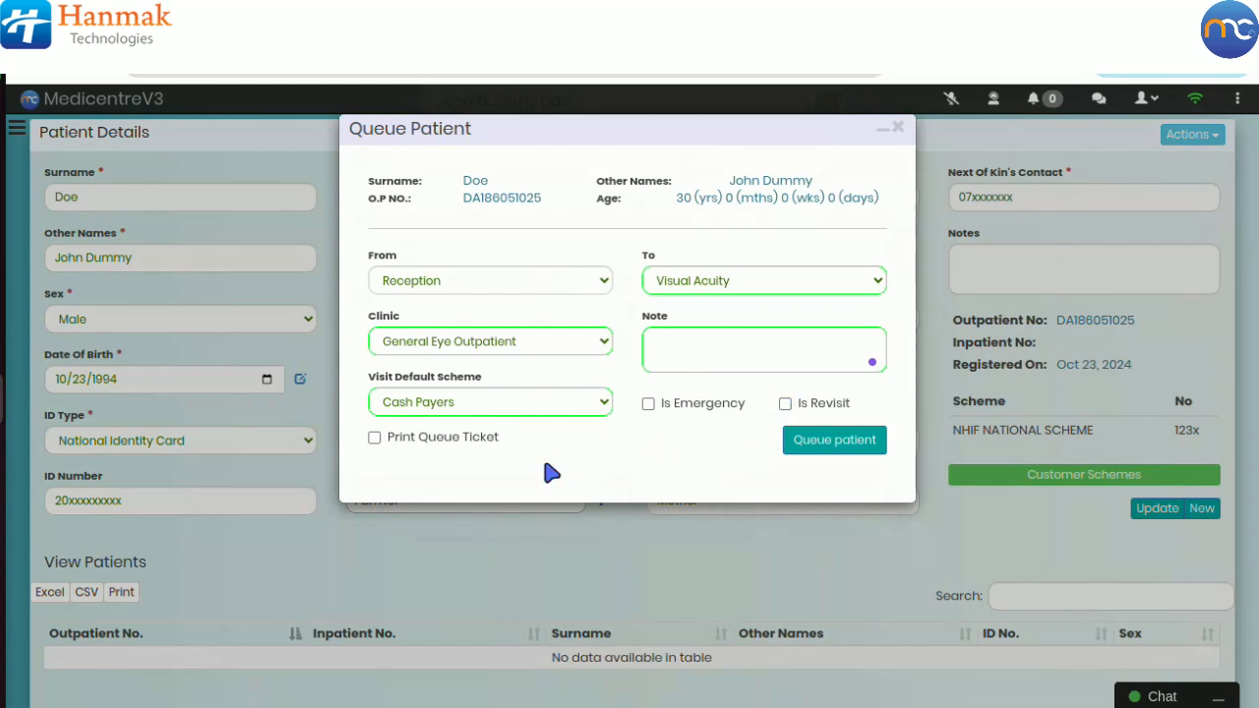
pyautogui.click(378, 441)
pyautogui.click(376, 440)
pyautogui.click(815, 447)
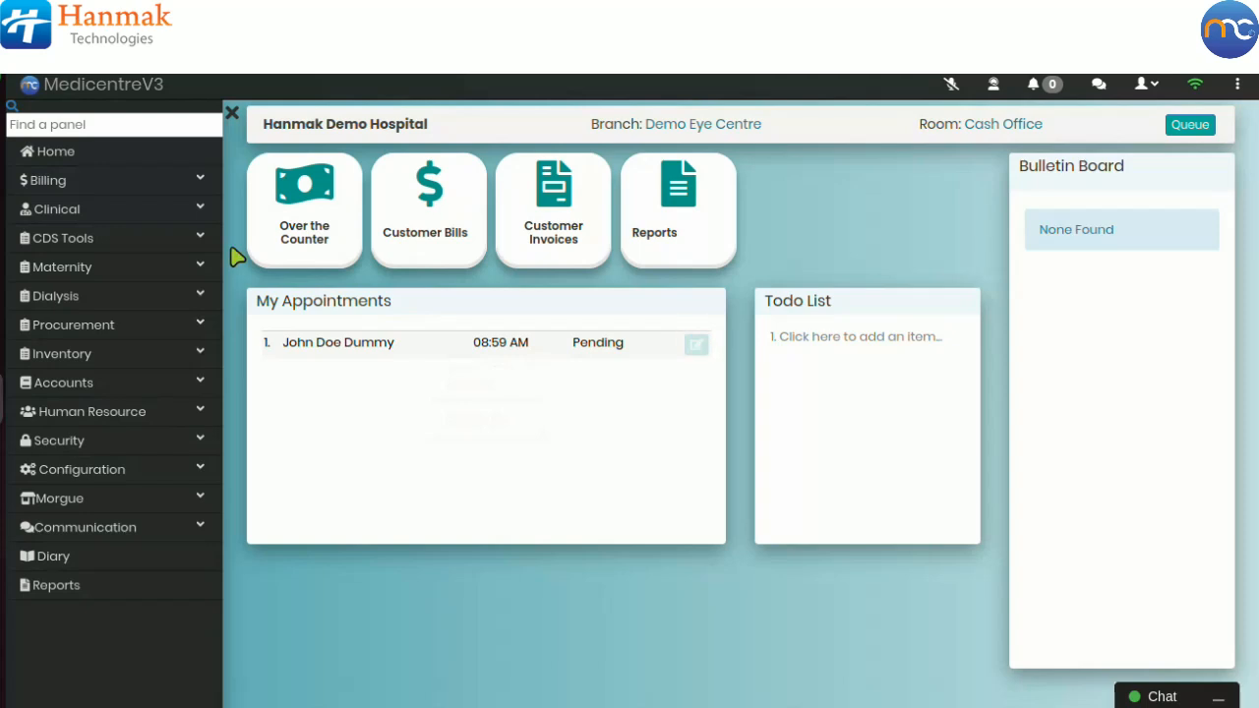
# Step: Open Patients Bills under Billing
pyautogui.click(193, 183)
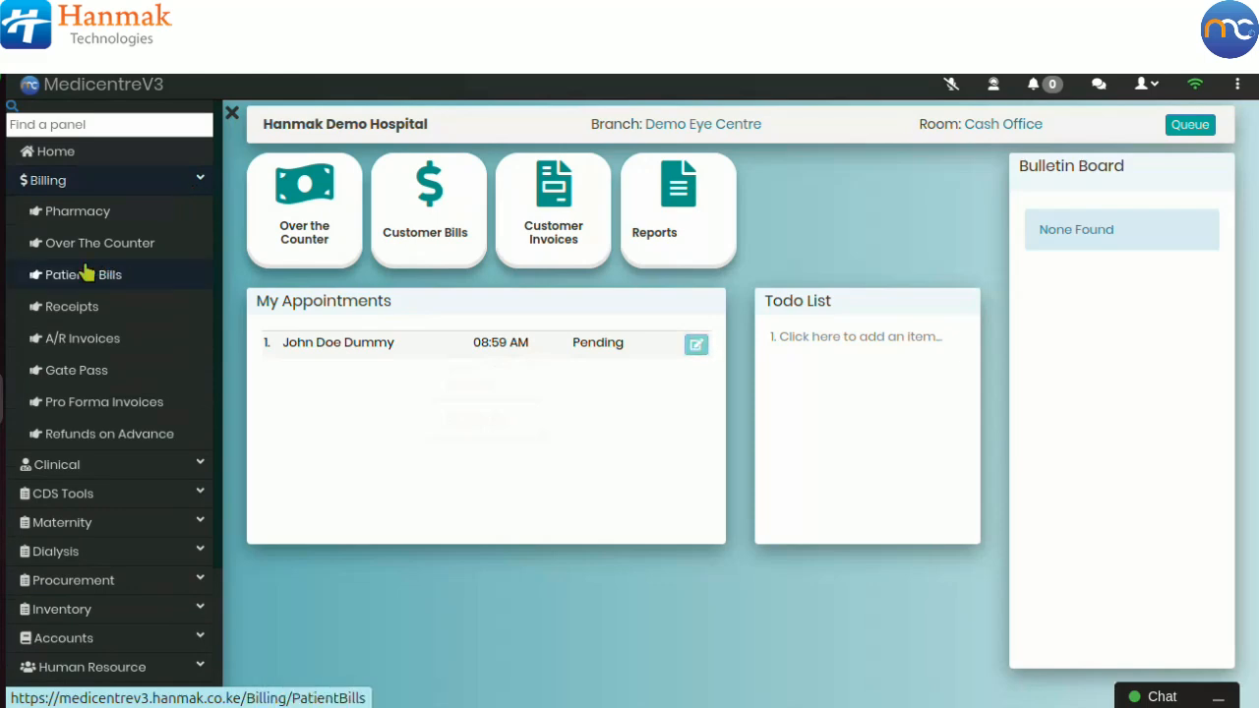
pyautogui.click(201, 184)
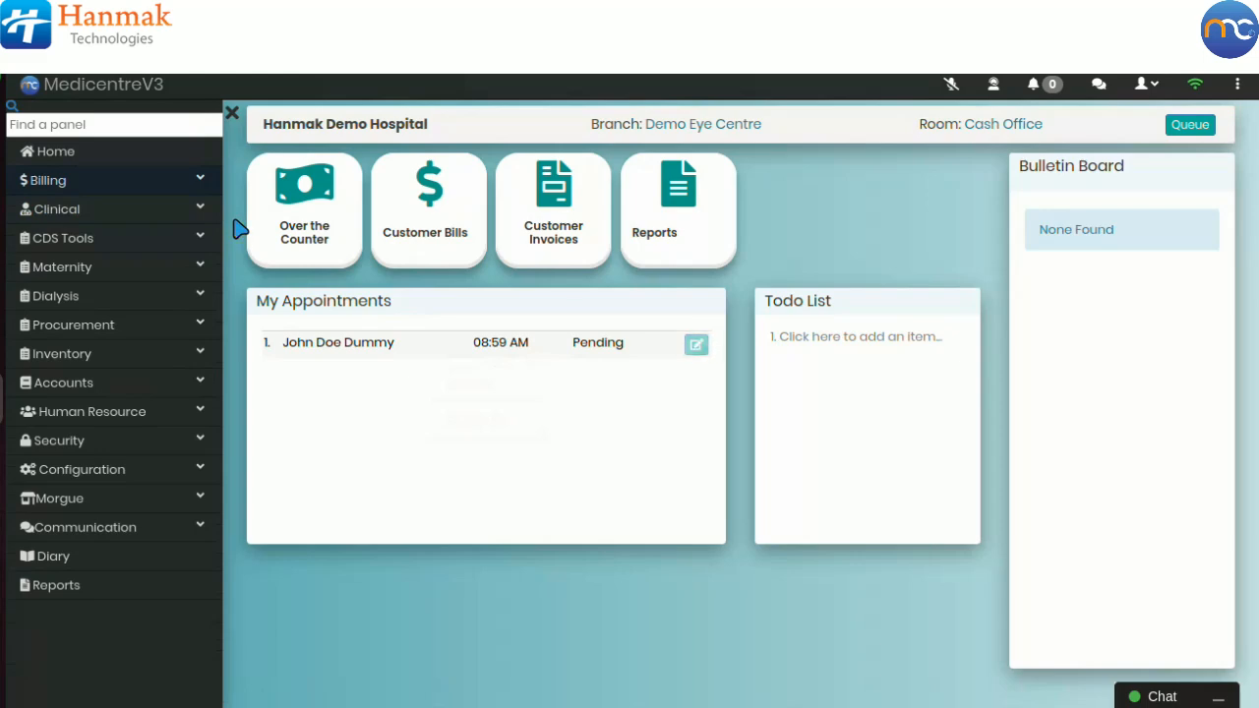
pyautogui.click(201, 180)
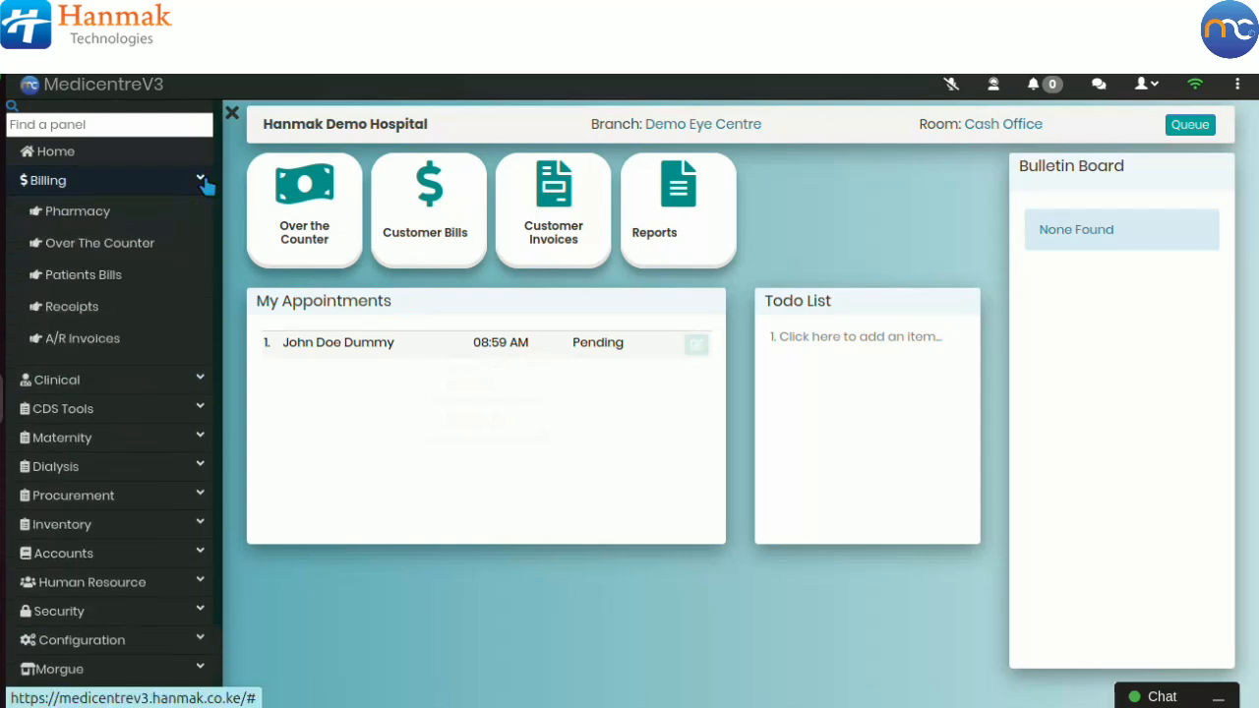
pyautogui.click(142, 275)
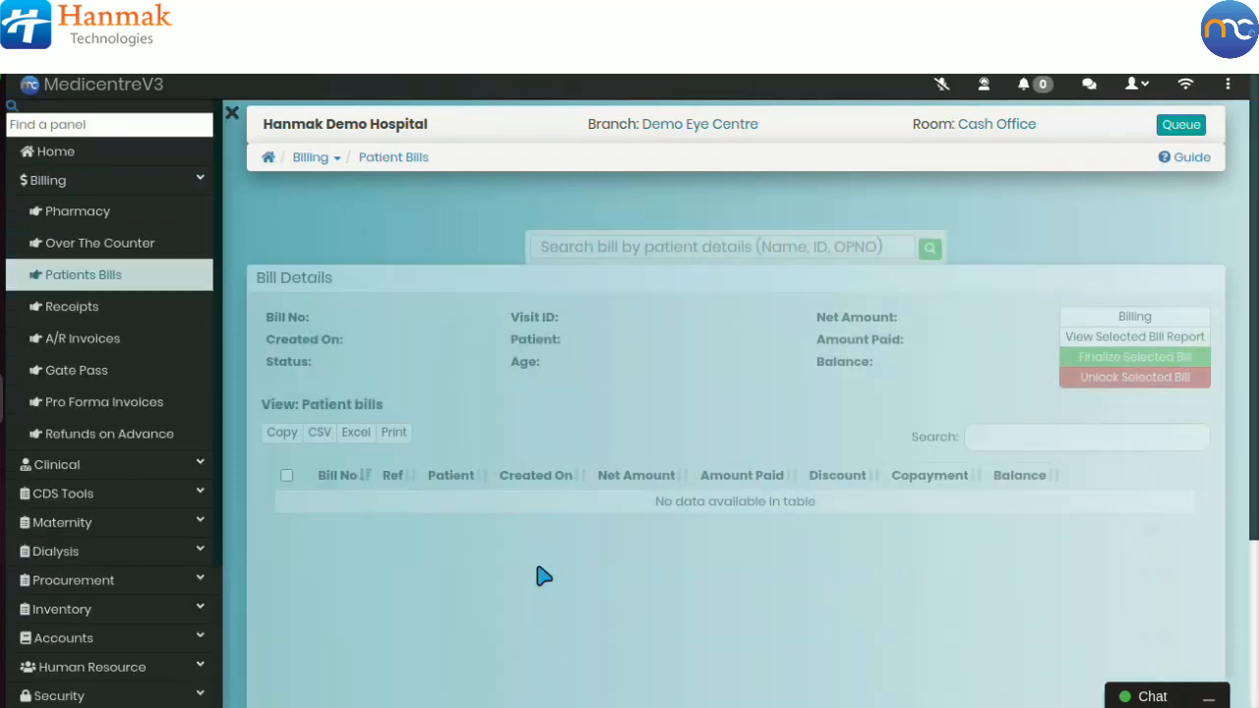
# Step: Set the bills' From date to 10/12/2024 and refresh the bill list
pyautogui.scroll(-2, 544, 577)
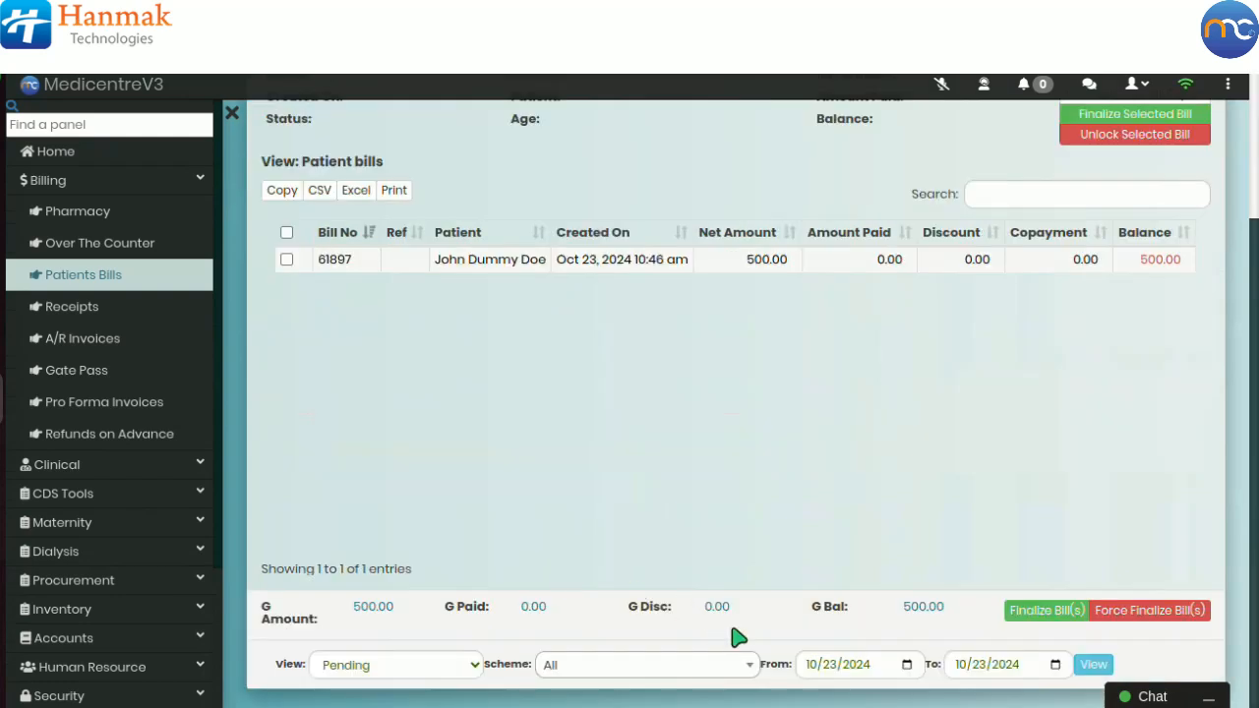
pyautogui.click(831, 665)
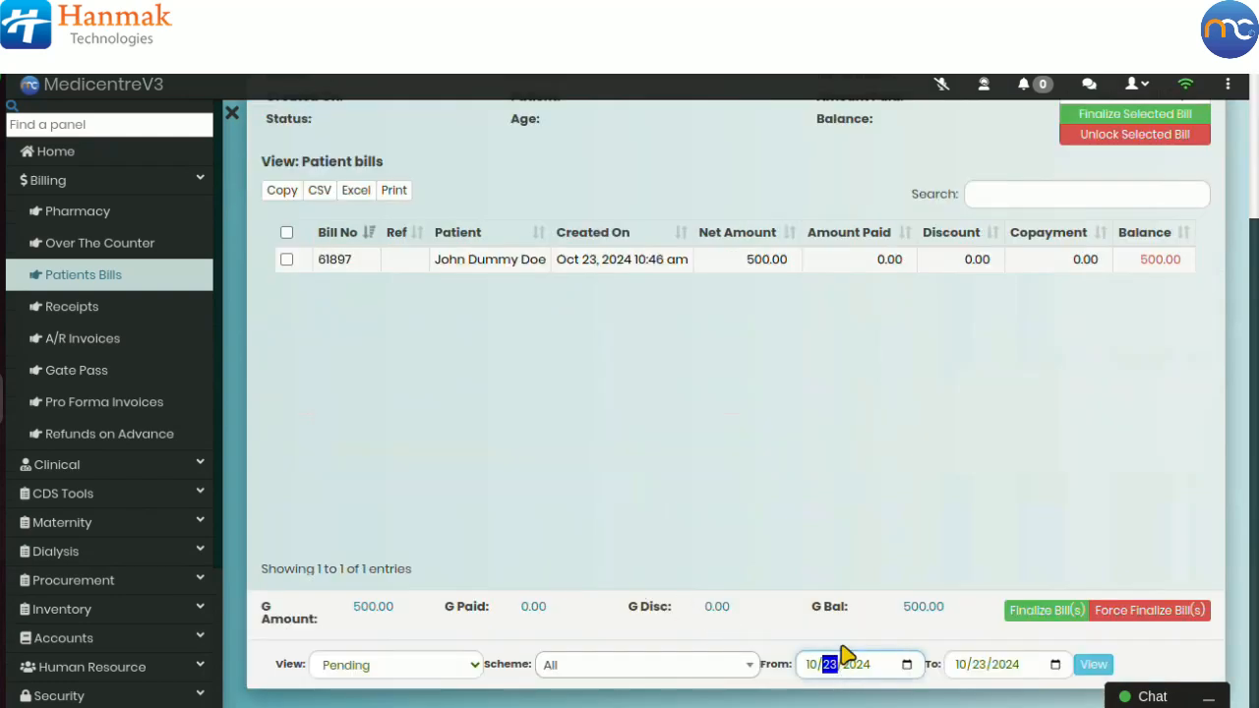
pyautogui.write('12')
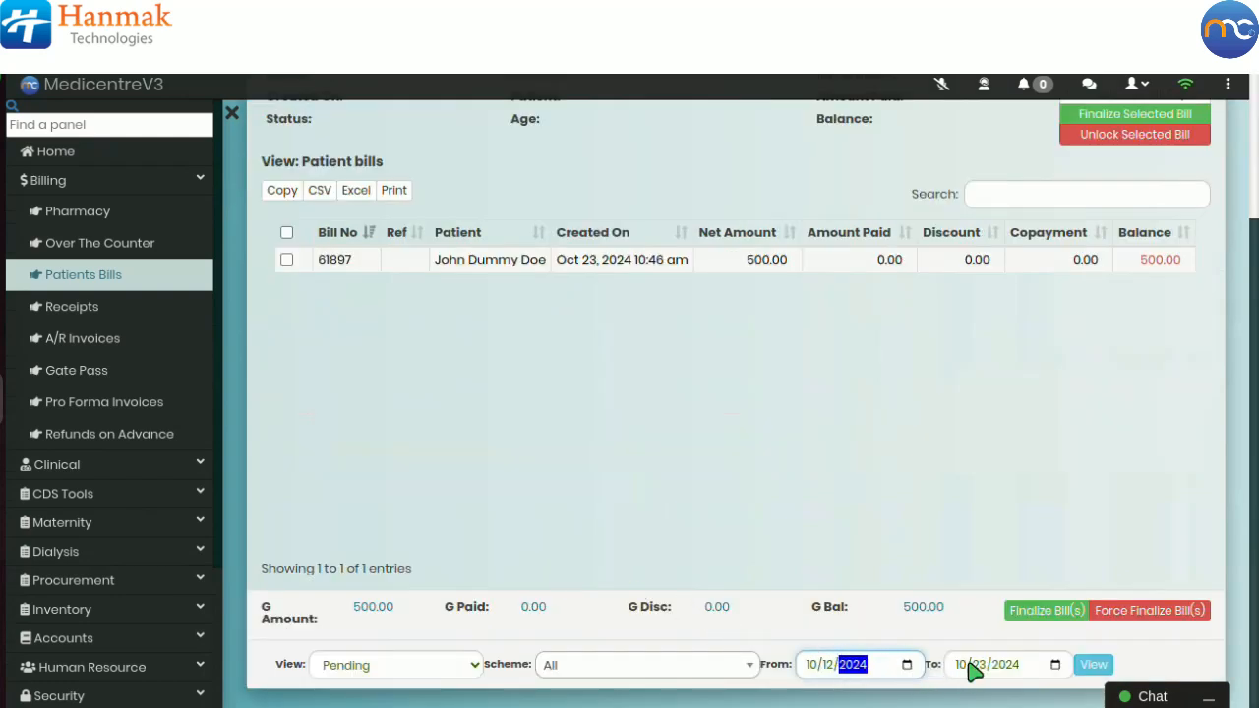
pyautogui.click(1092, 669)
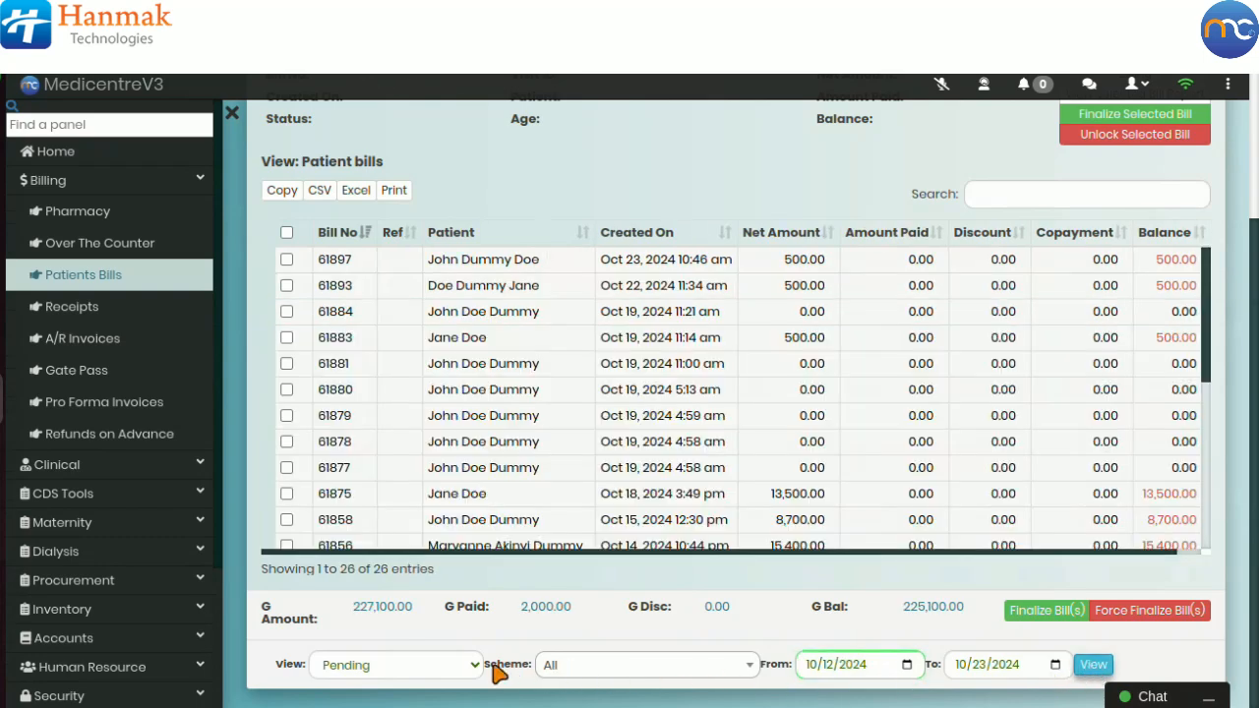
pyautogui.click(388, 668)
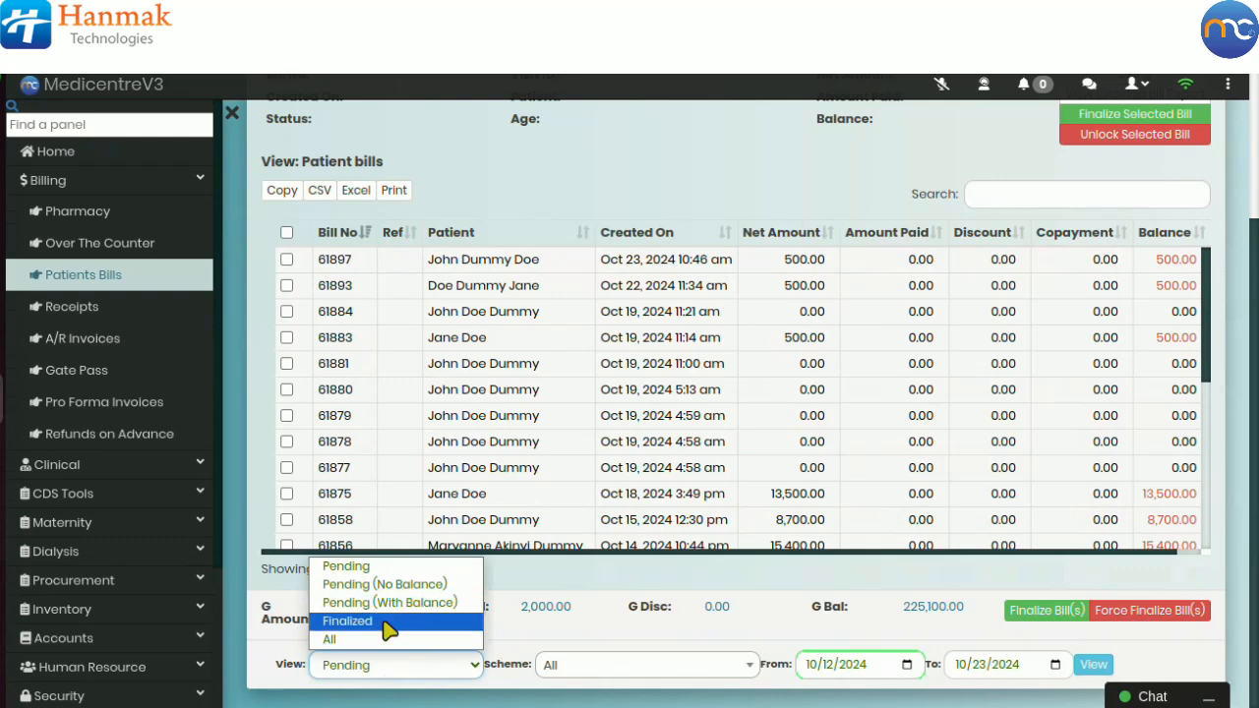
pyautogui.click(525, 645)
pyautogui.scroll(2, 647, 366)
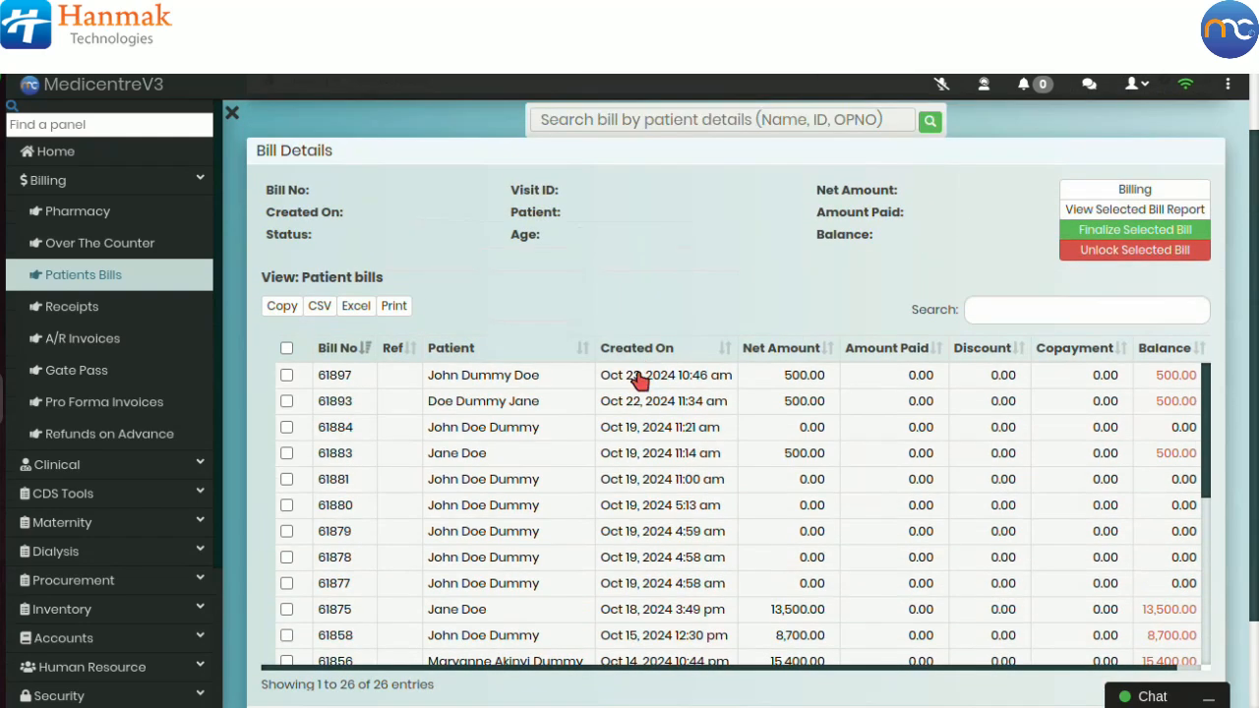
# Step: Select the new patient's pending bill in the list and open it for billing
pyautogui.click(639, 381)
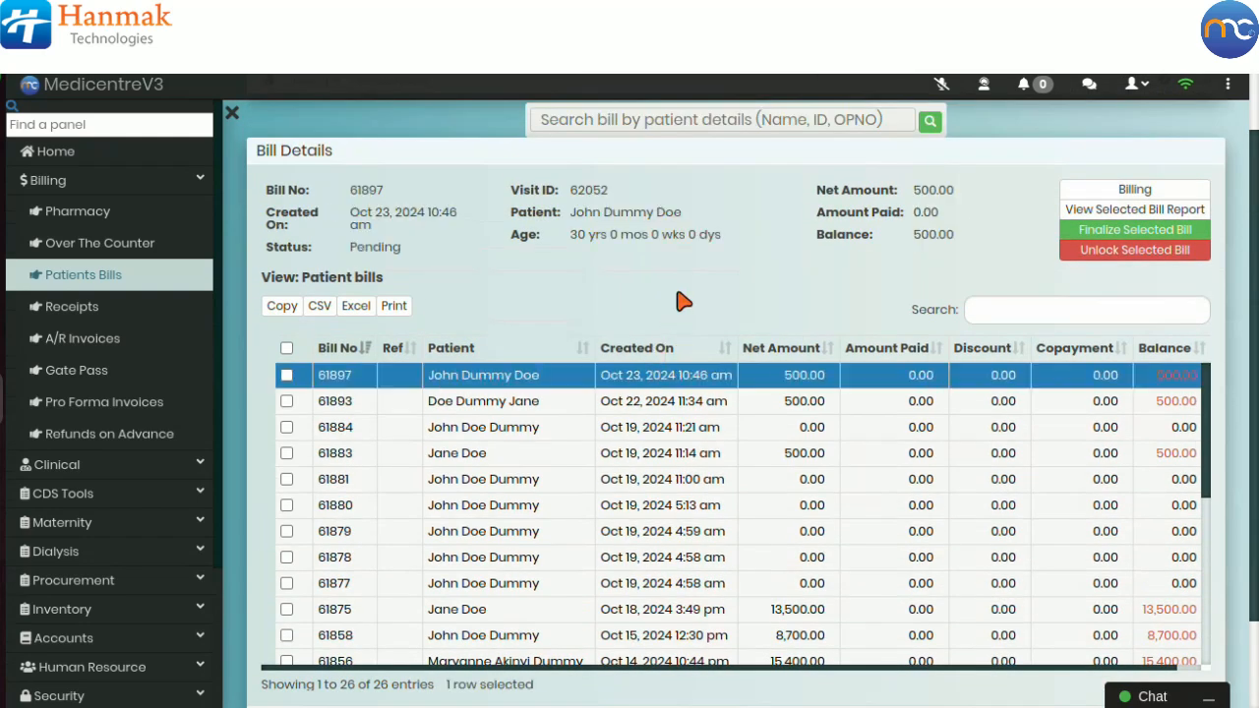
pyautogui.scroll(1, 675, 307)
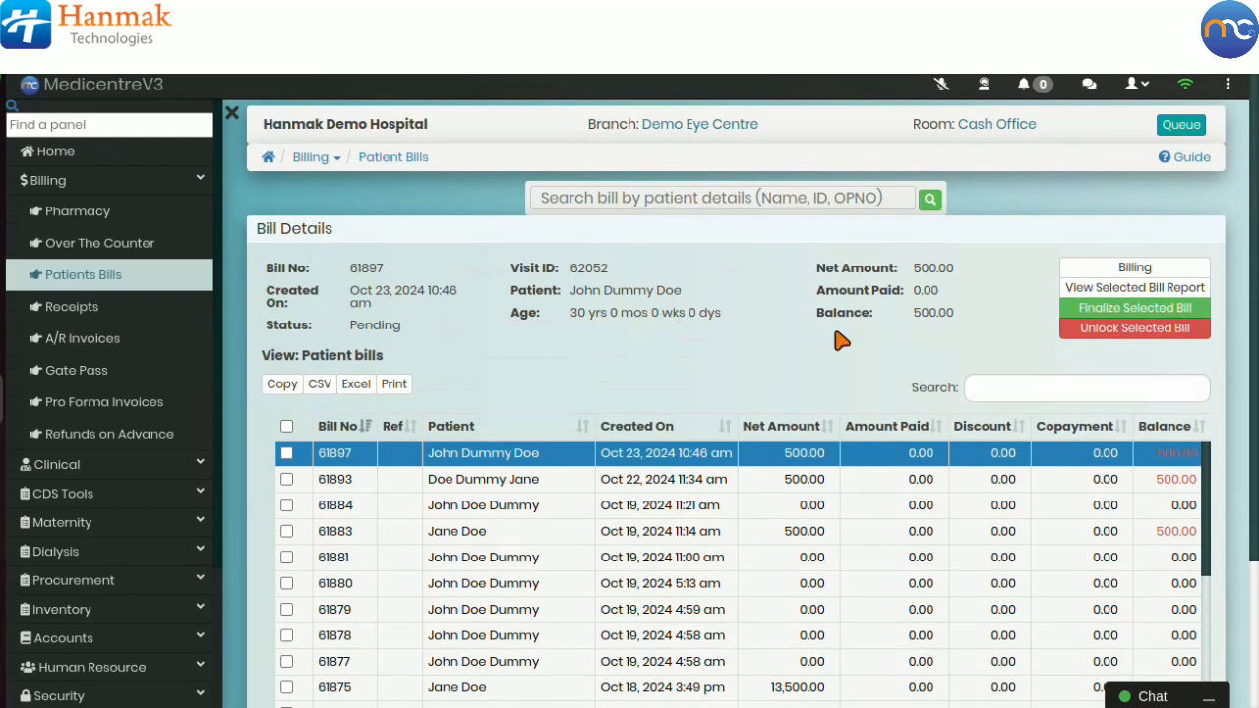
pyautogui.click(986, 394)
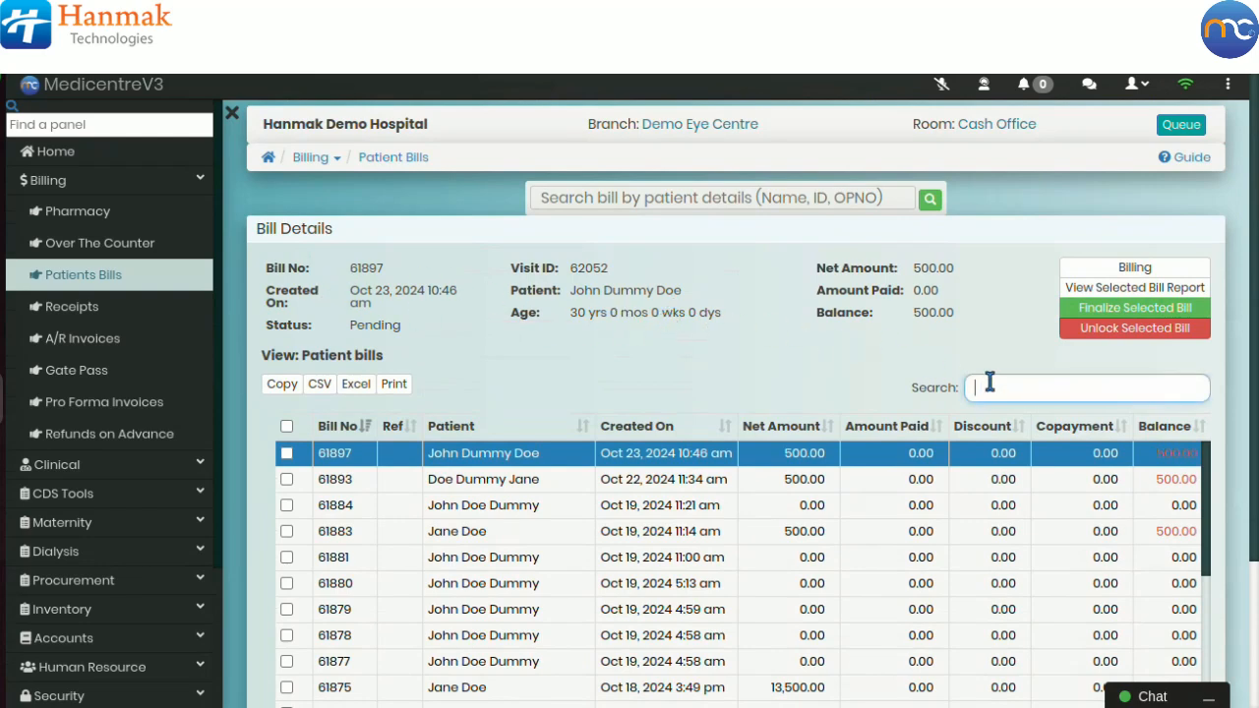
pyautogui.click(795, 201)
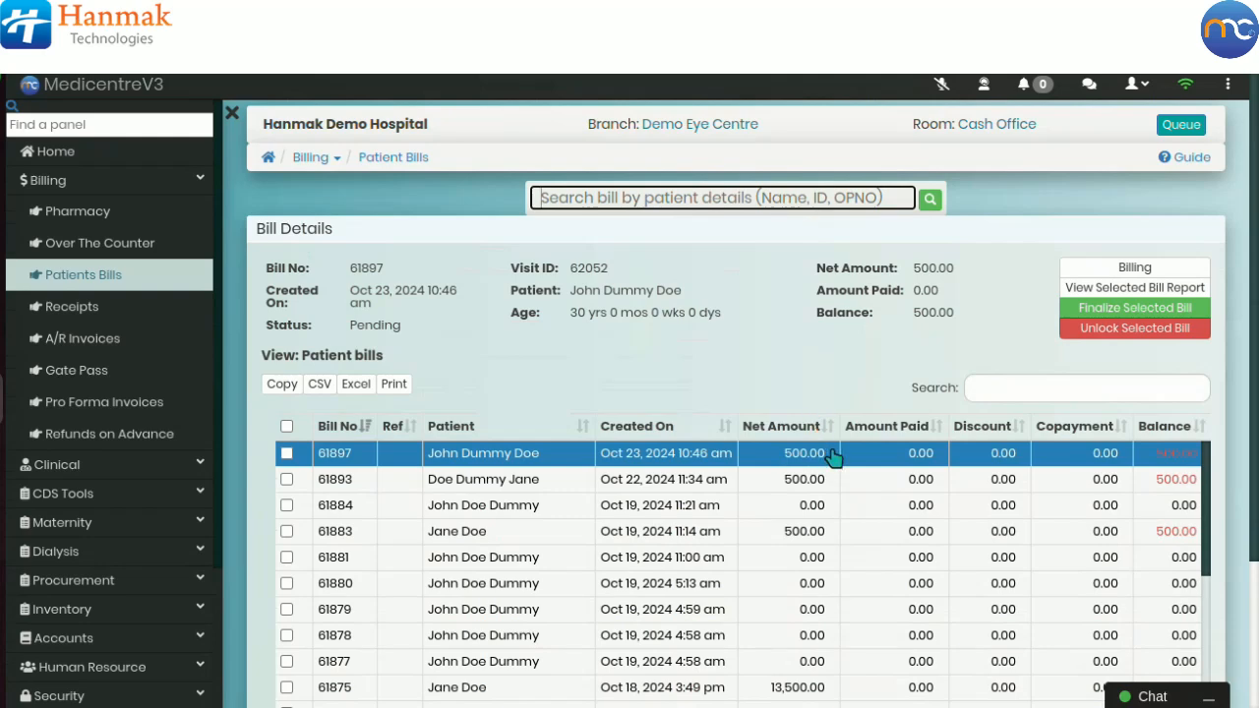
pyautogui.click(1136, 273)
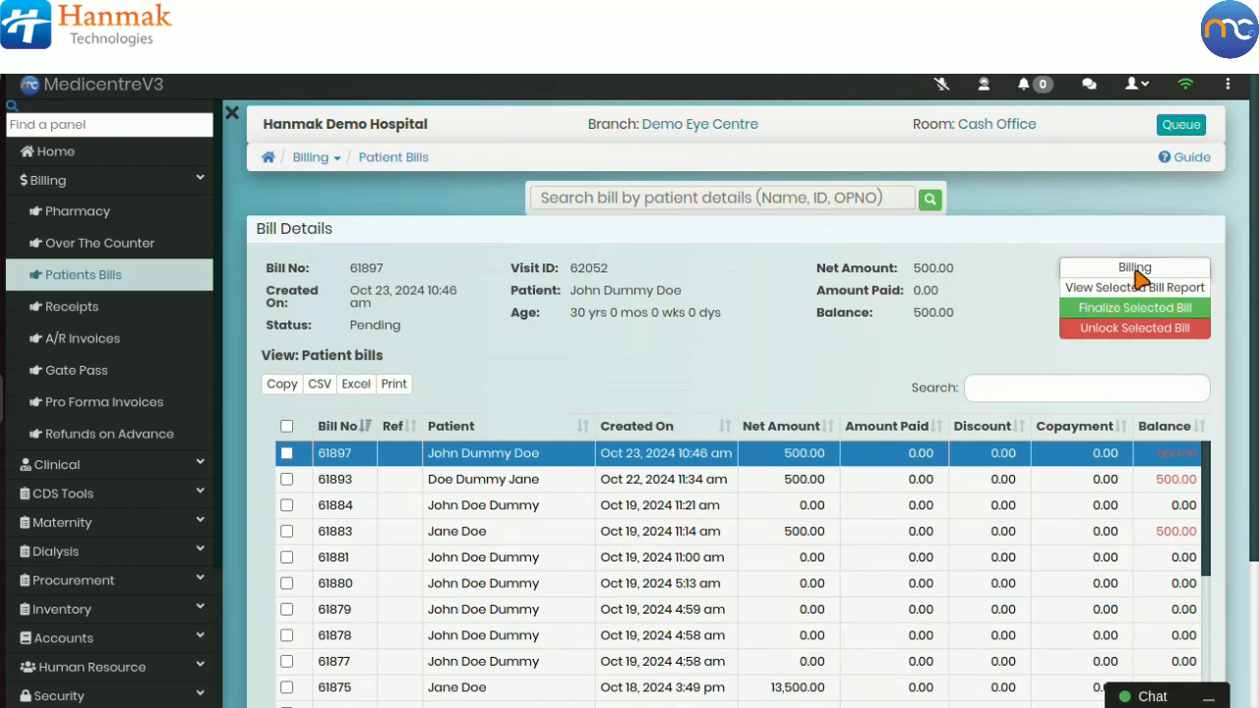
pyautogui.click(1139, 284)
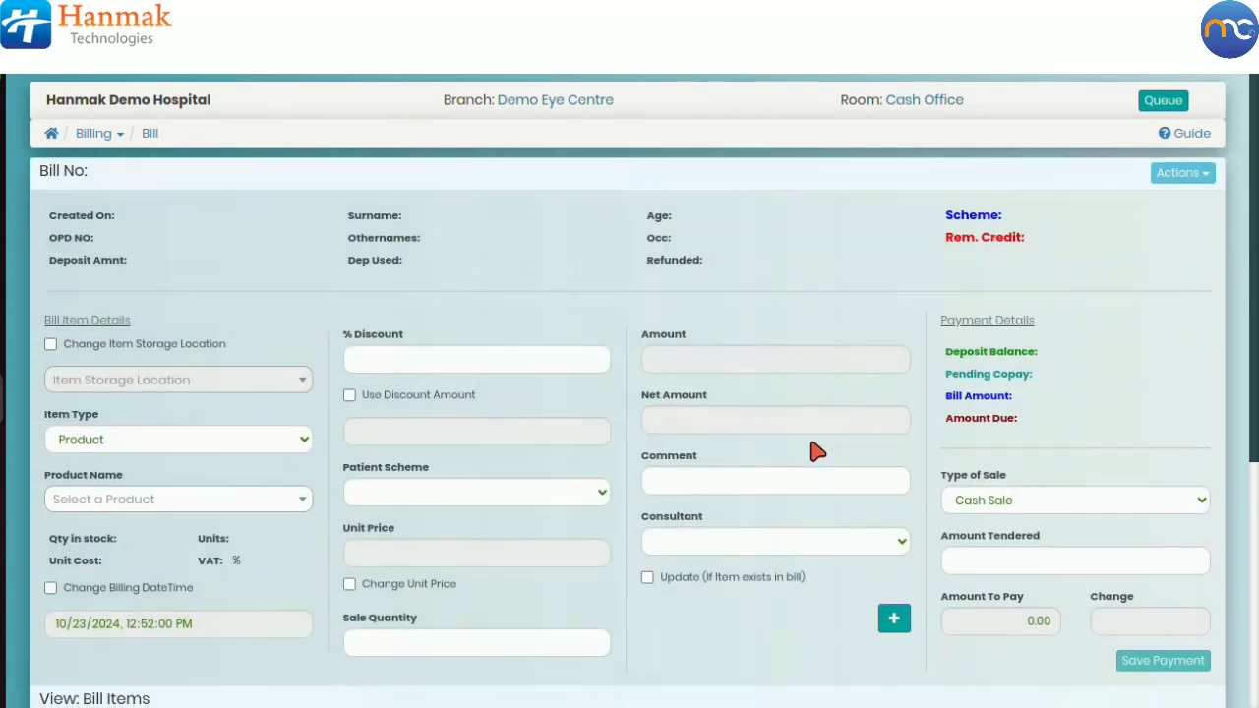
# Step: Select all bill items, including the consultation fee, for payment
pyautogui.scroll(-4, 817, 452)
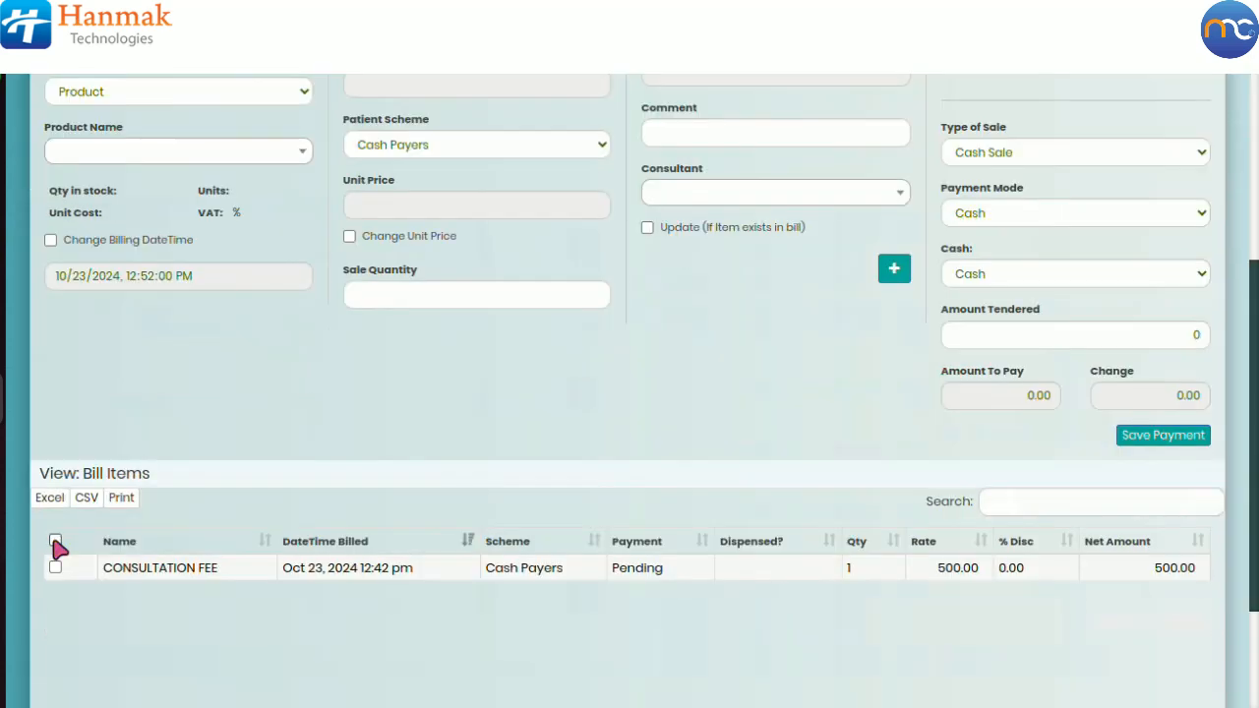
pyautogui.click(55, 540)
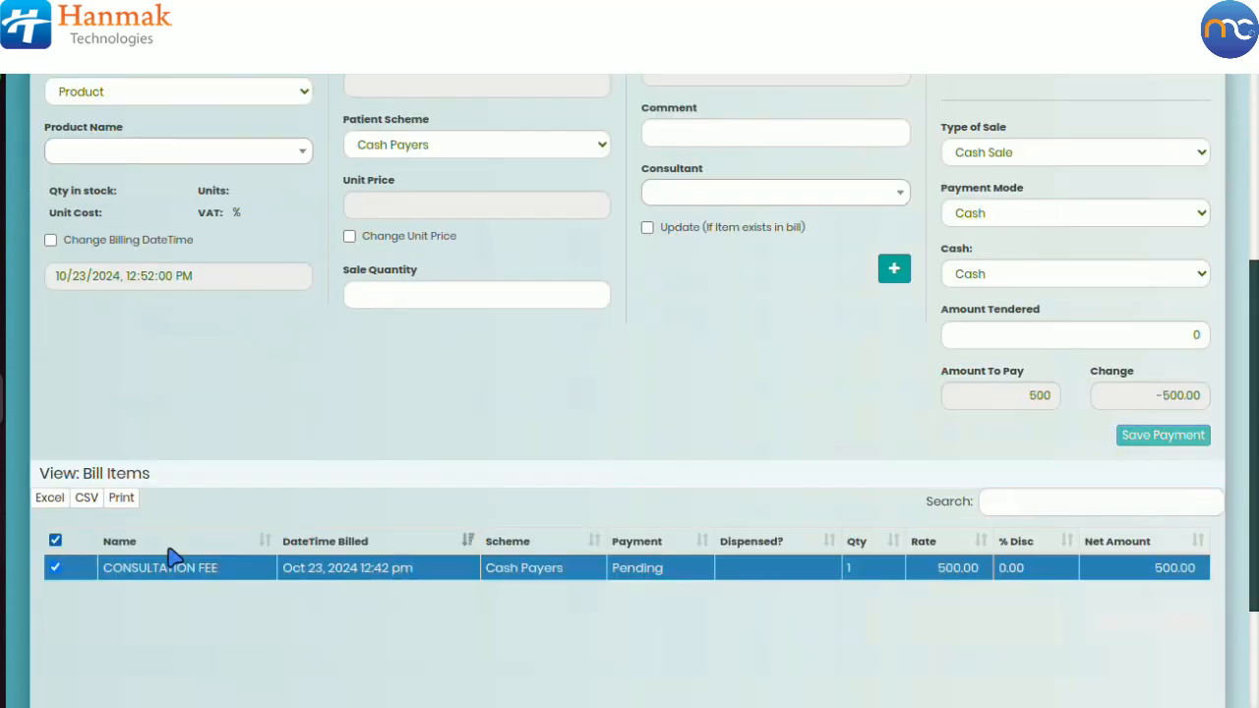
pyautogui.click(1029, 398)
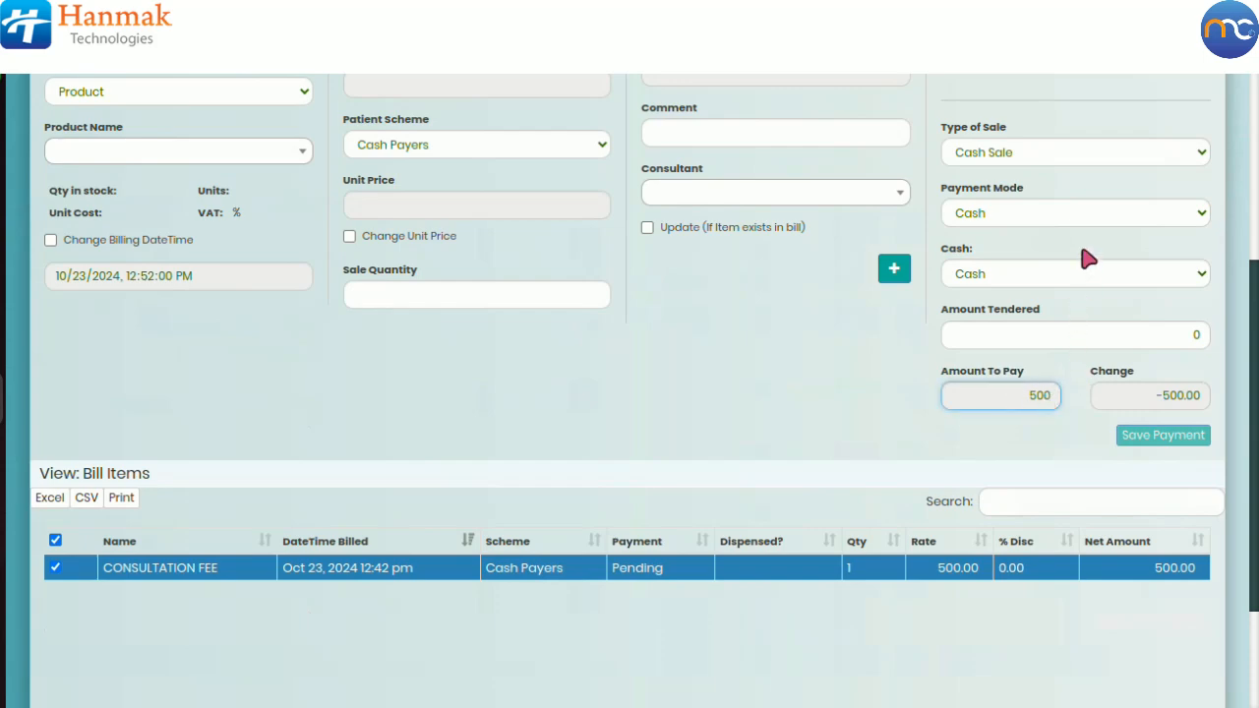
pyautogui.scroll(3, 1082, 254)
# Step: Pay the bill as a Cash Sale in Cash, tendering 500, and save the payment
pyautogui.click(1050, 390)
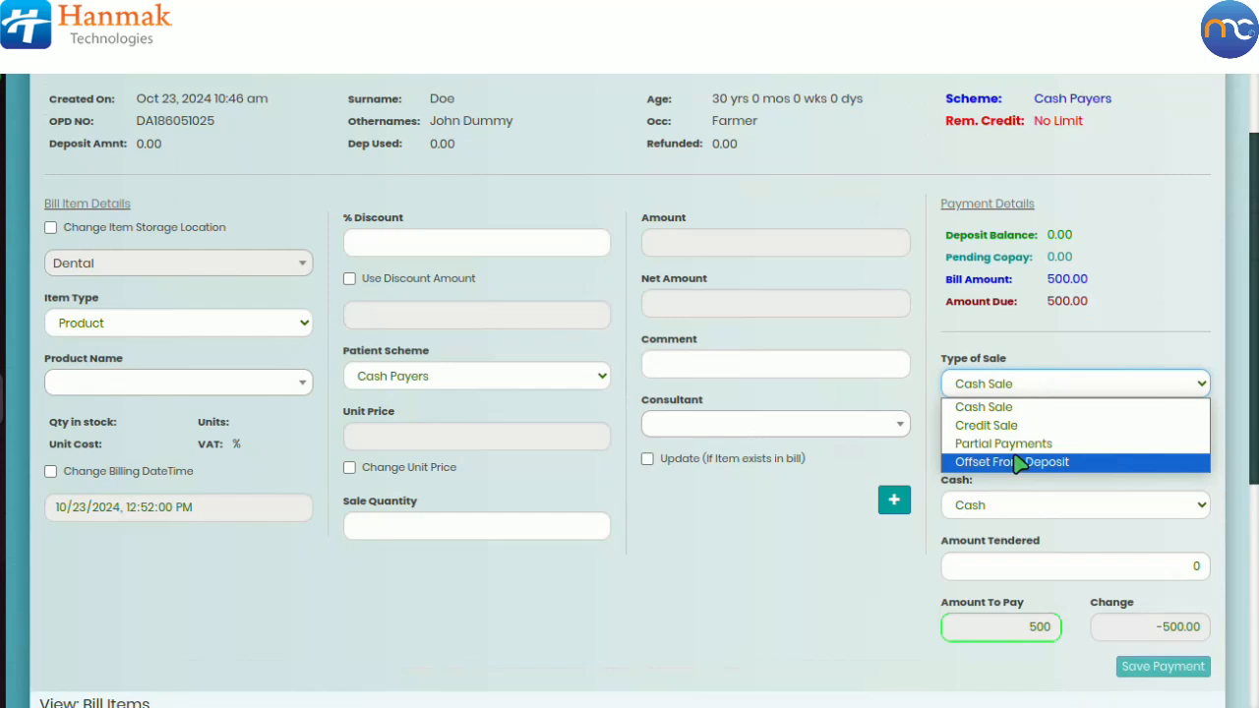
pyautogui.click(997, 409)
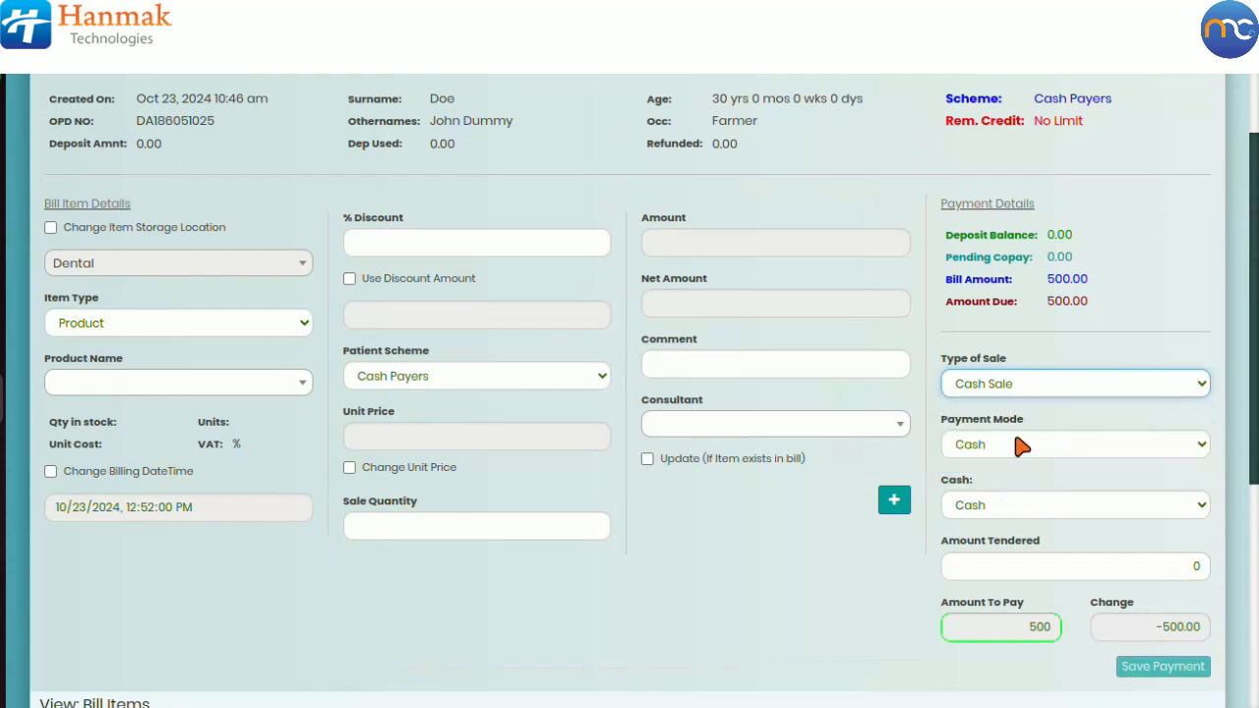
pyautogui.click(1021, 446)
pyautogui.click(1003, 469)
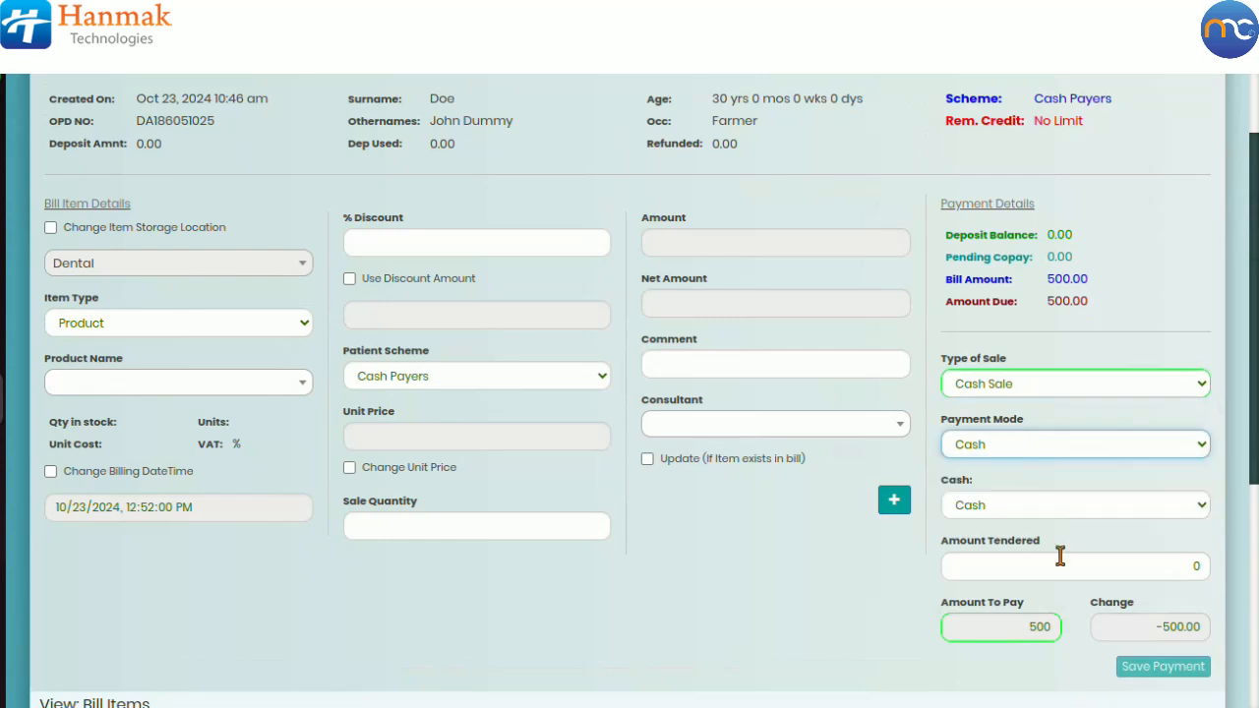
pyautogui.click(1178, 571)
pyautogui.write('500')
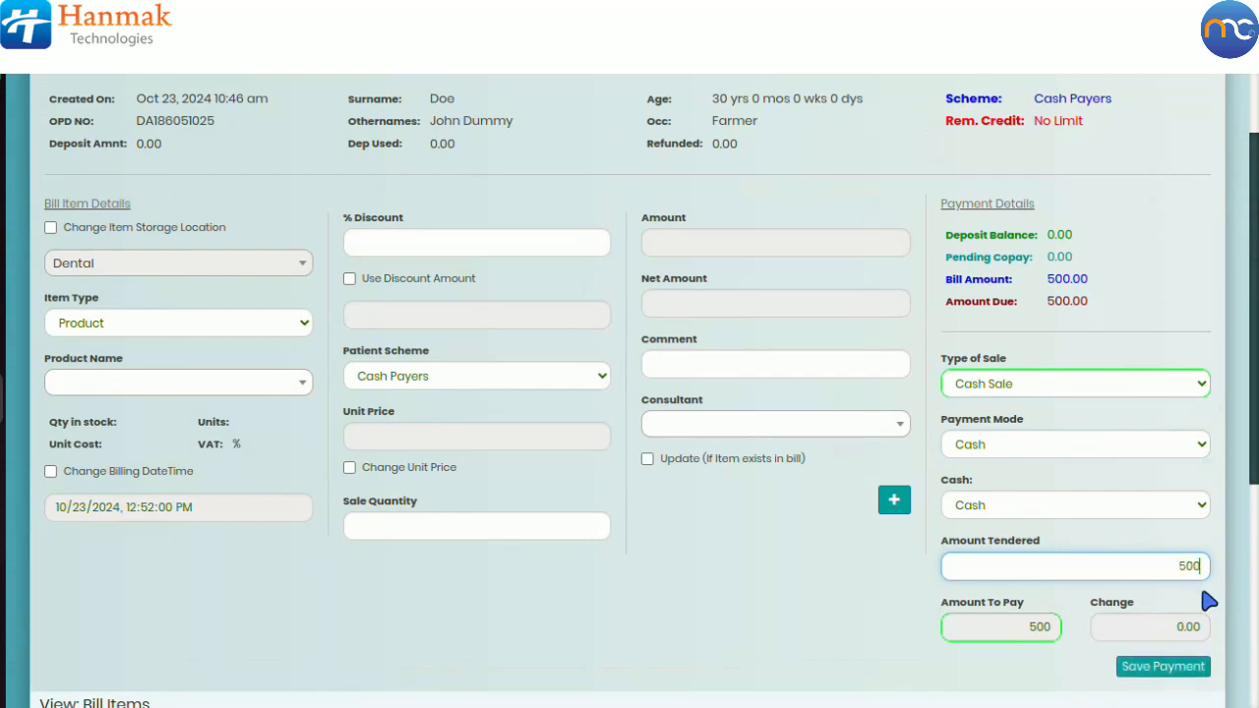
pyautogui.click(1156, 669)
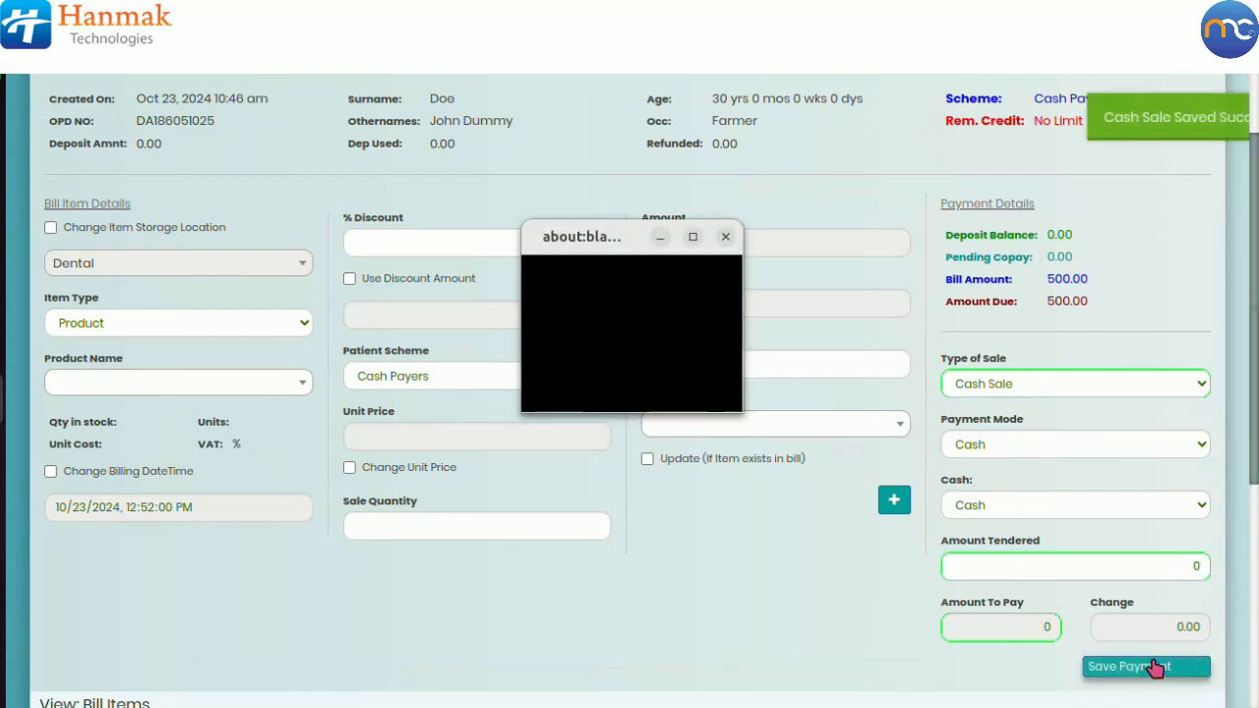
pyautogui.click(693, 239)
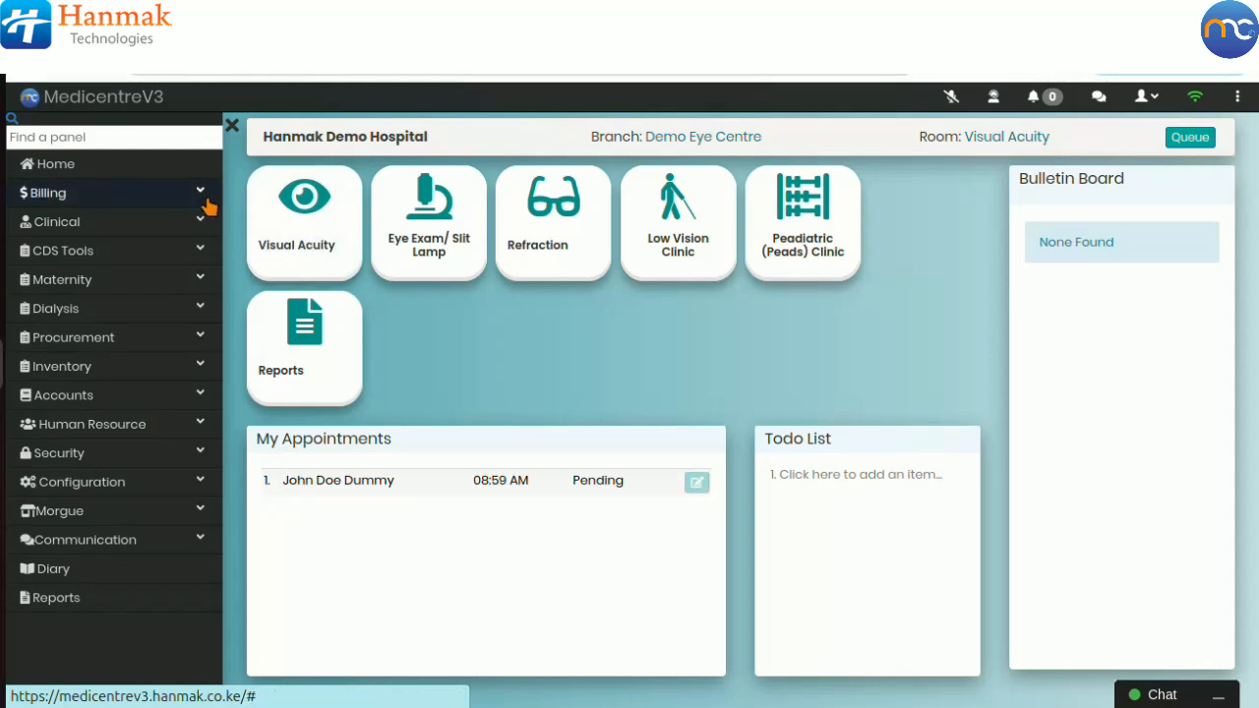
# Step: Open the Visual Acuity clinic under Clinical Special Clinics and hide the sidebar
pyautogui.click(162, 223)
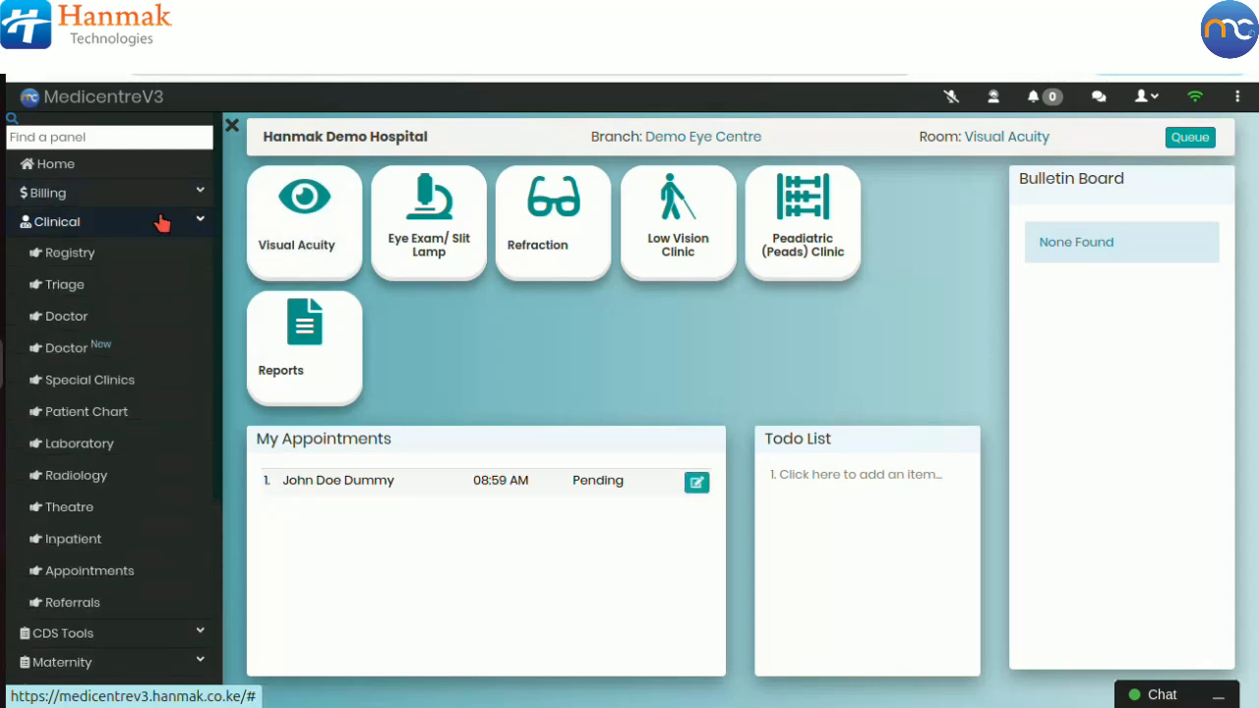
pyautogui.click(99, 380)
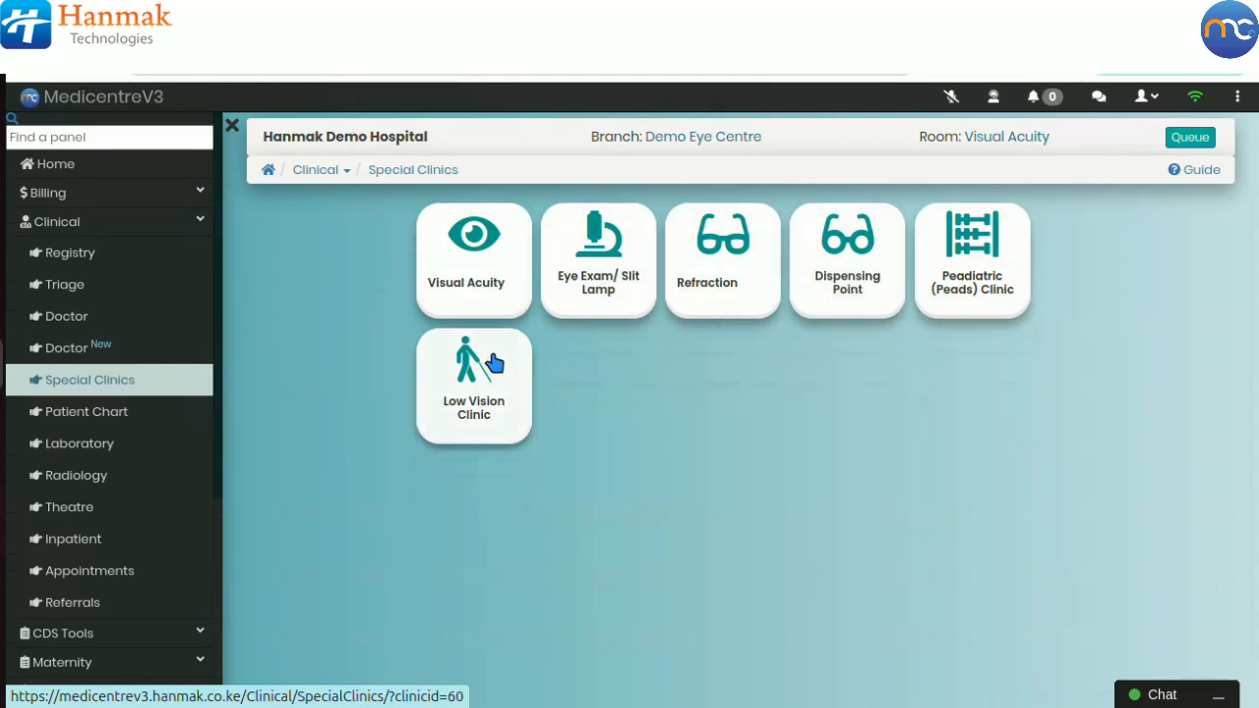
pyautogui.click(501, 285)
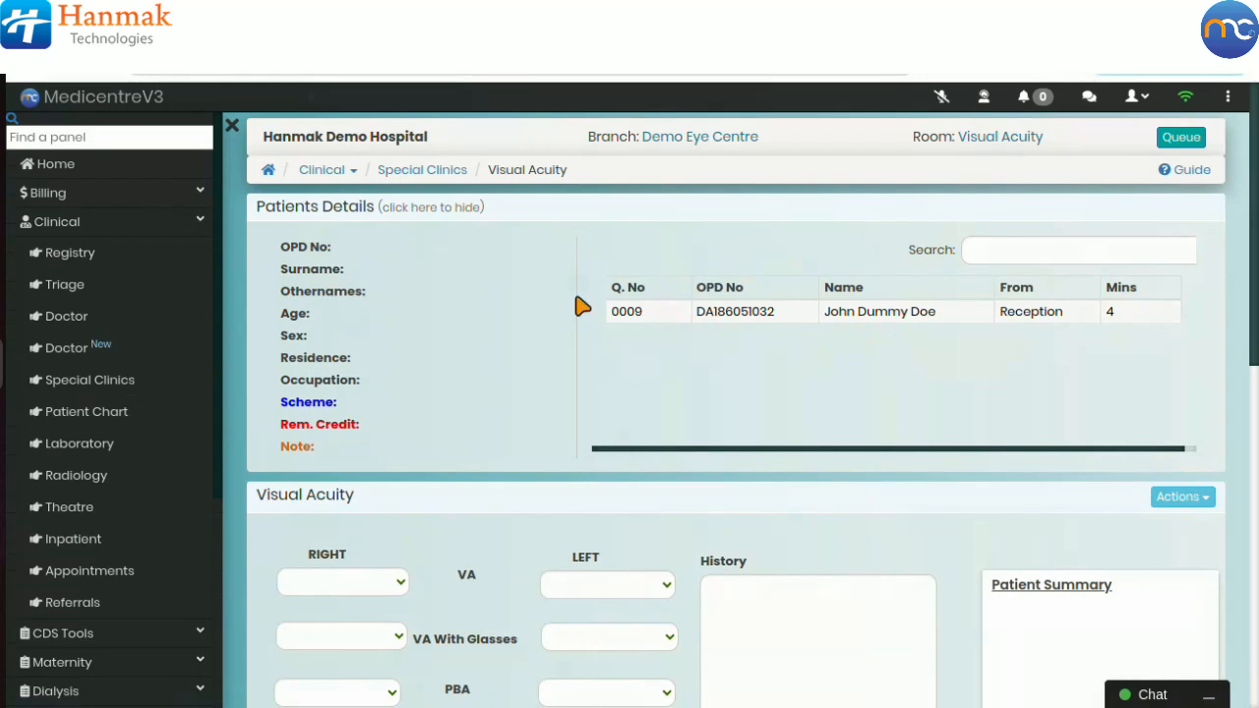
pyautogui.click(232, 126)
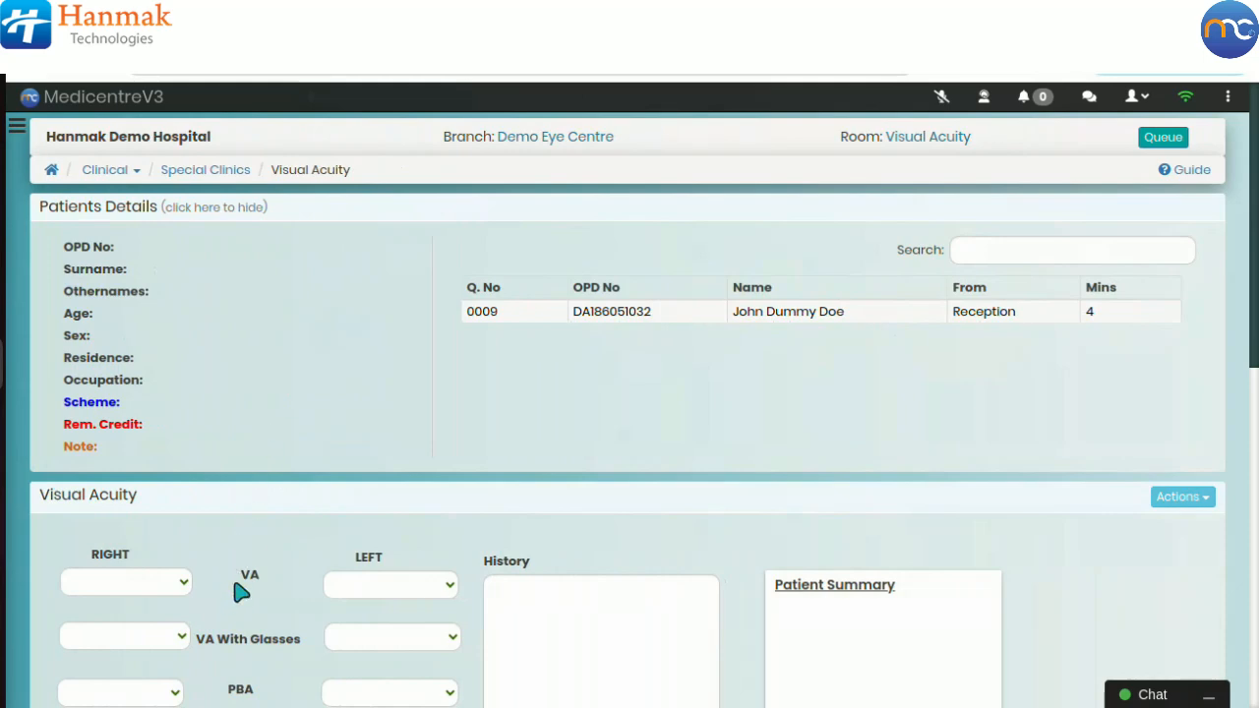
# Step: Examine the Visual Acuity form fields and their dropdown options
pyautogui.scroll(-2, 241, 590)
pyautogui.scroll(-2, 233, 576)
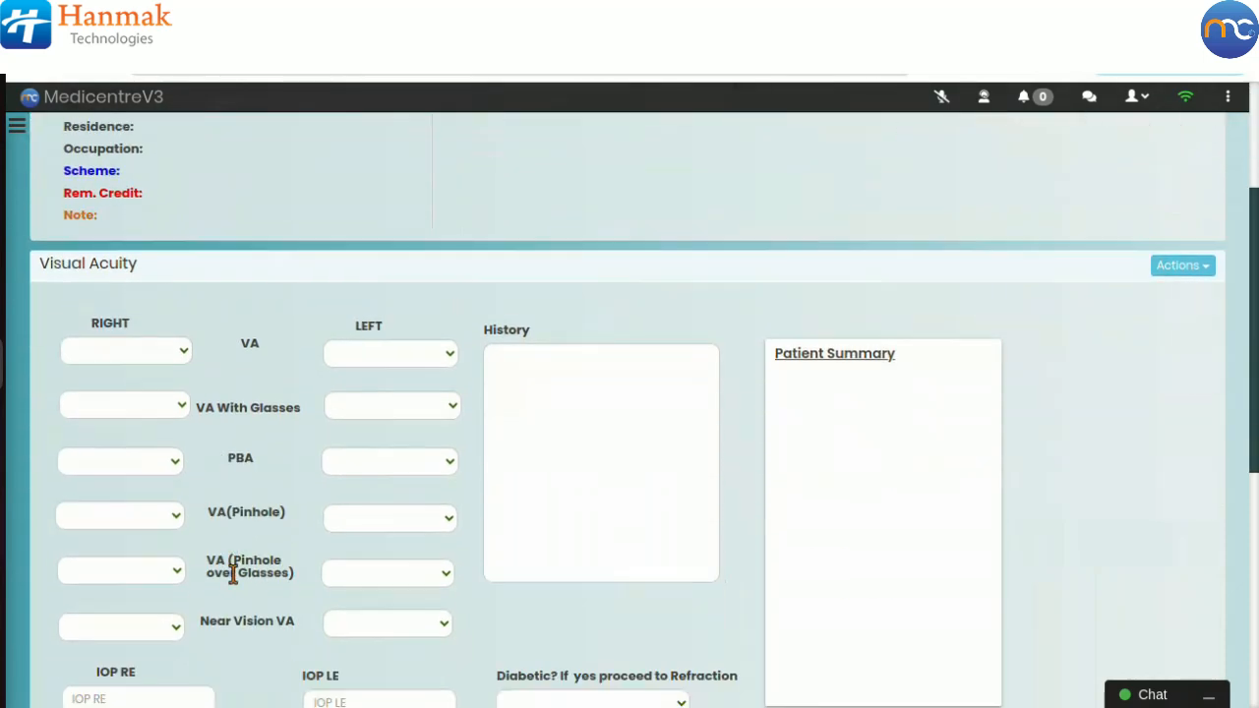
pyautogui.scroll(-2, 233, 577)
pyautogui.scroll(-1, 233, 577)
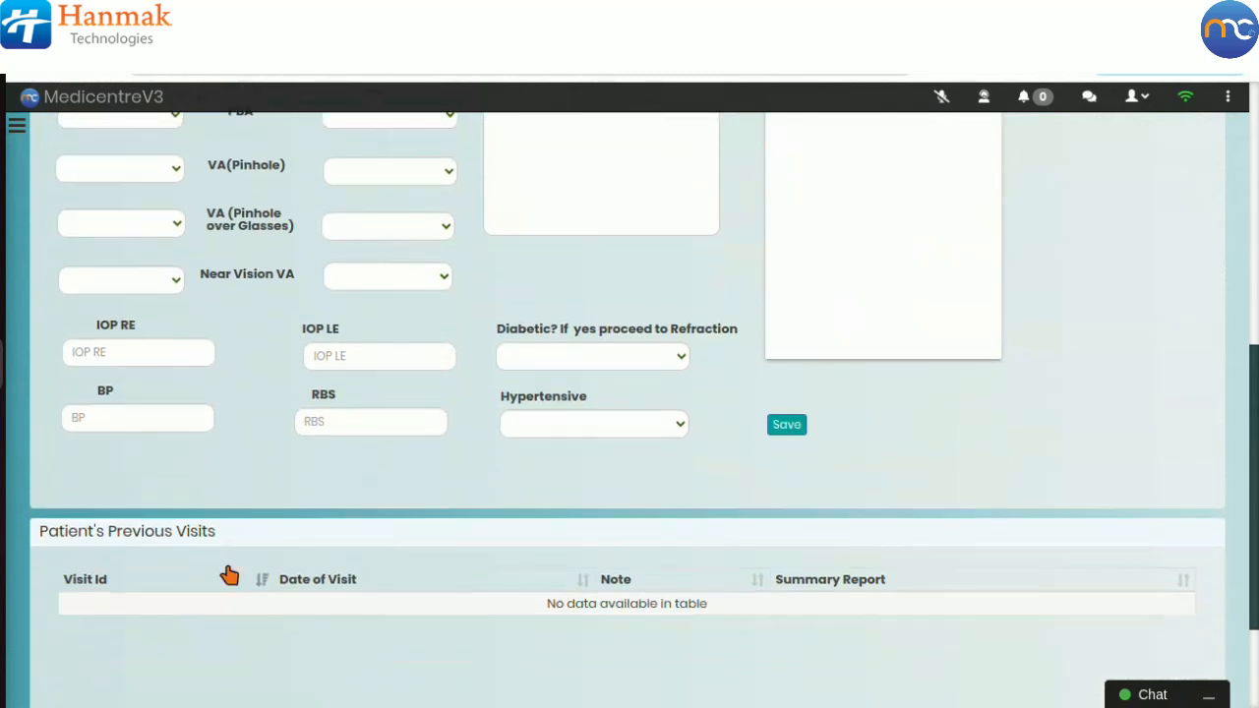
pyautogui.scroll(2, 230, 576)
pyautogui.click(135, 397)
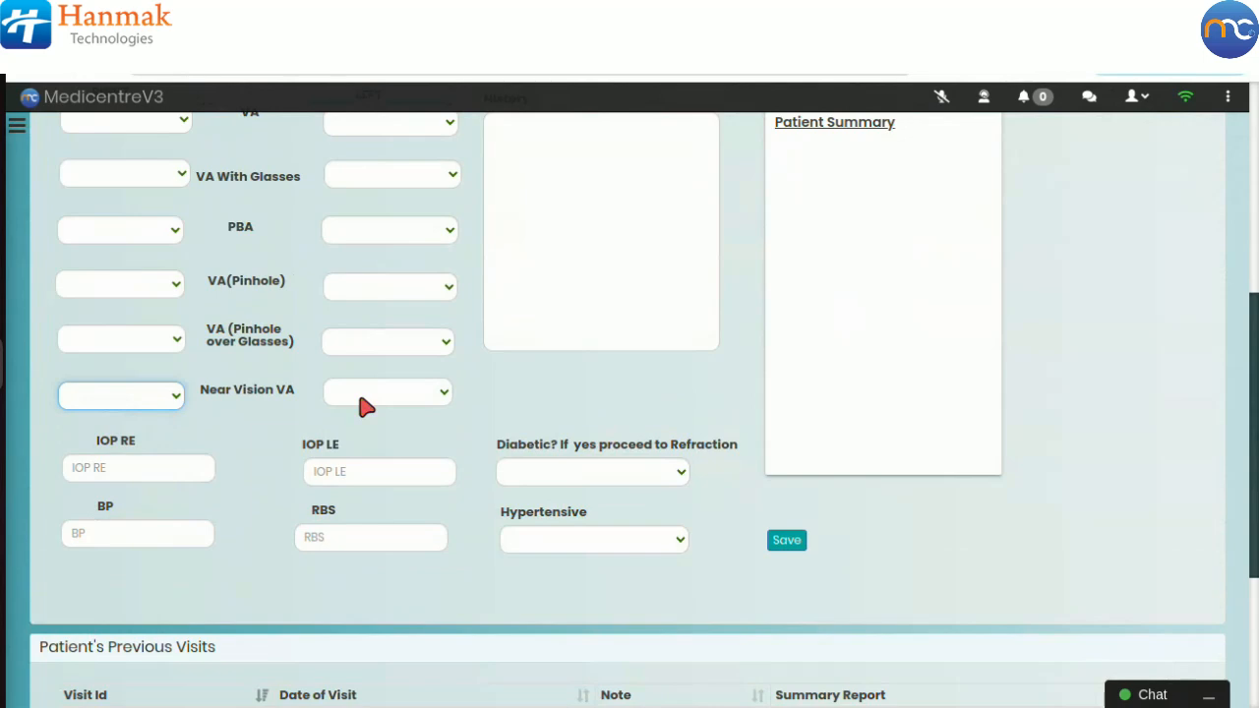
pyautogui.click(366, 406)
pyautogui.click(309, 357)
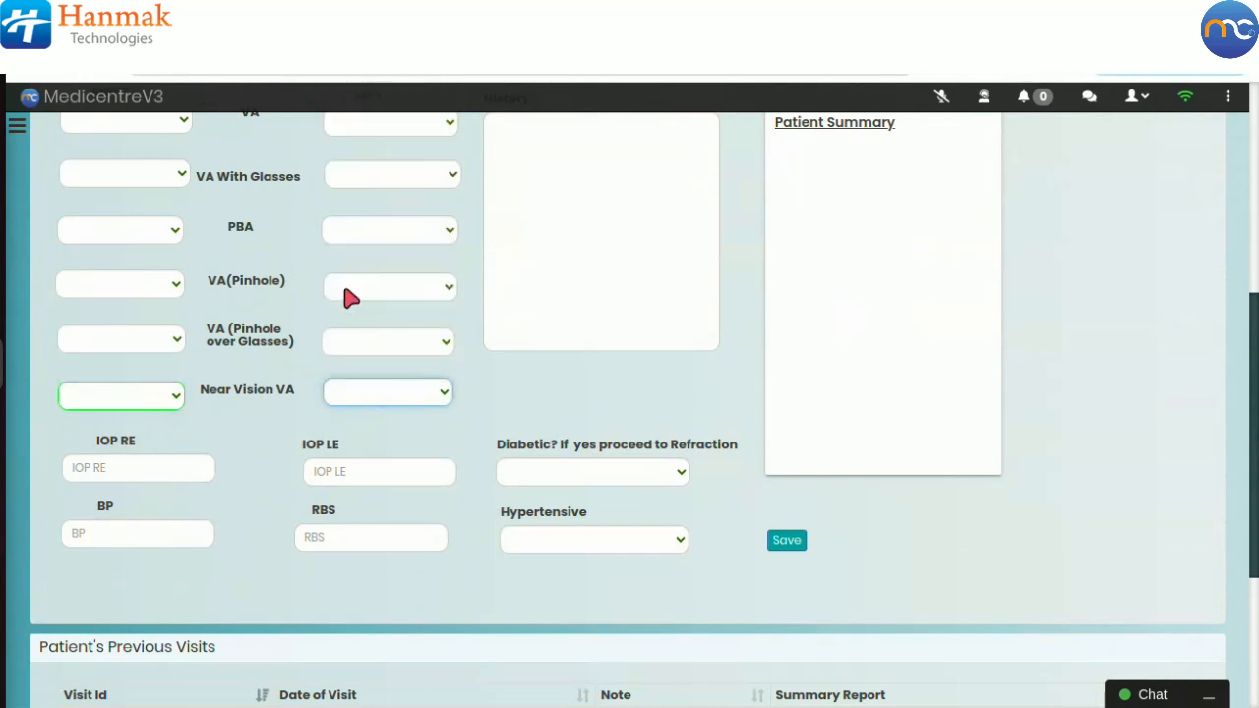
pyautogui.scroll(5, 352, 298)
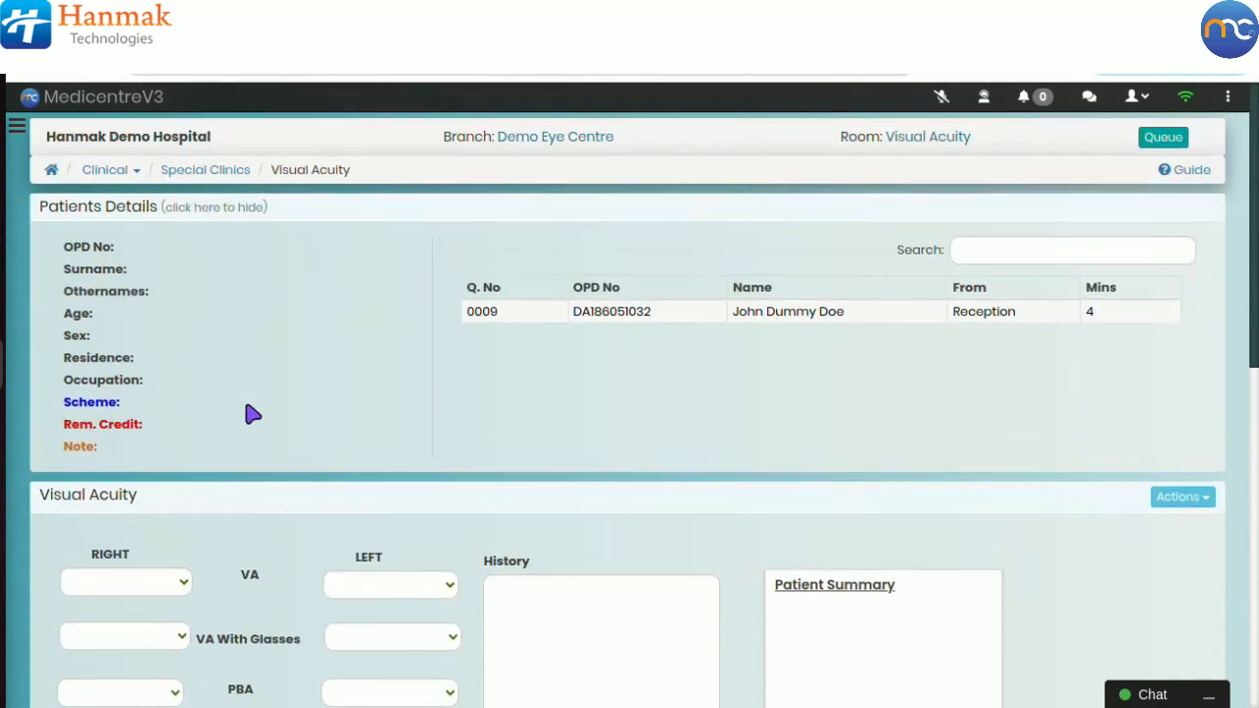
pyautogui.click(141, 588)
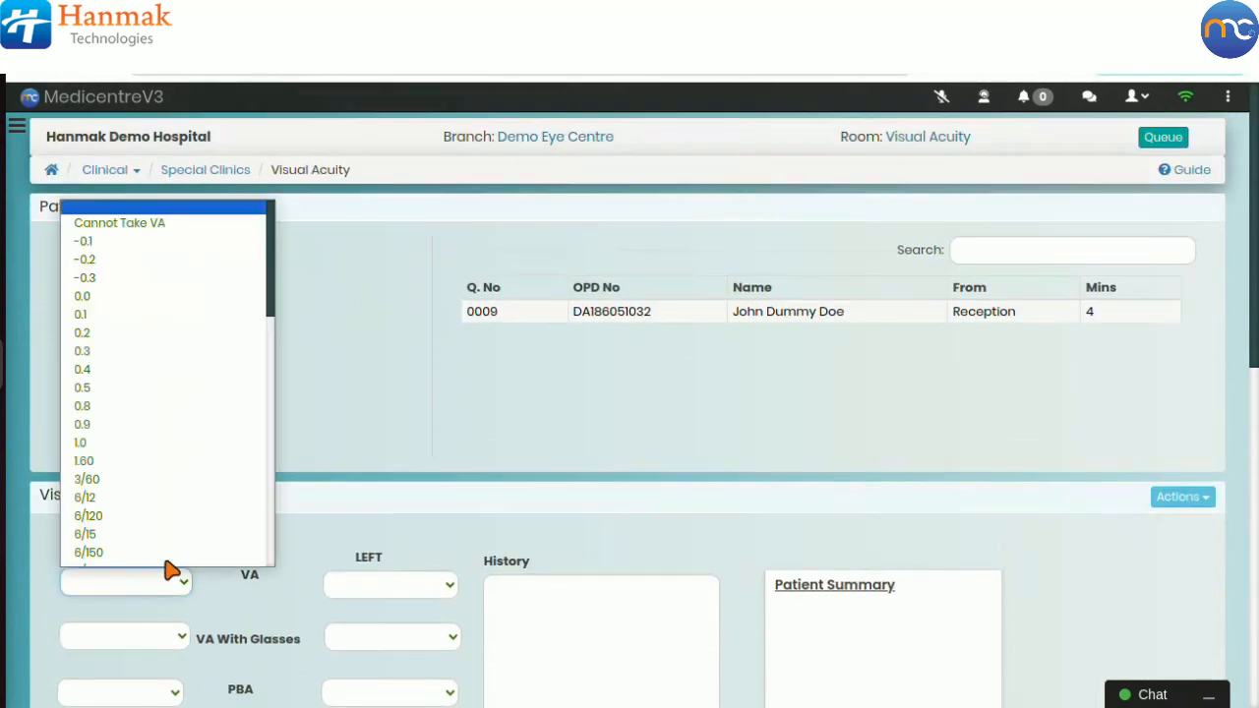
pyautogui.click(361, 411)
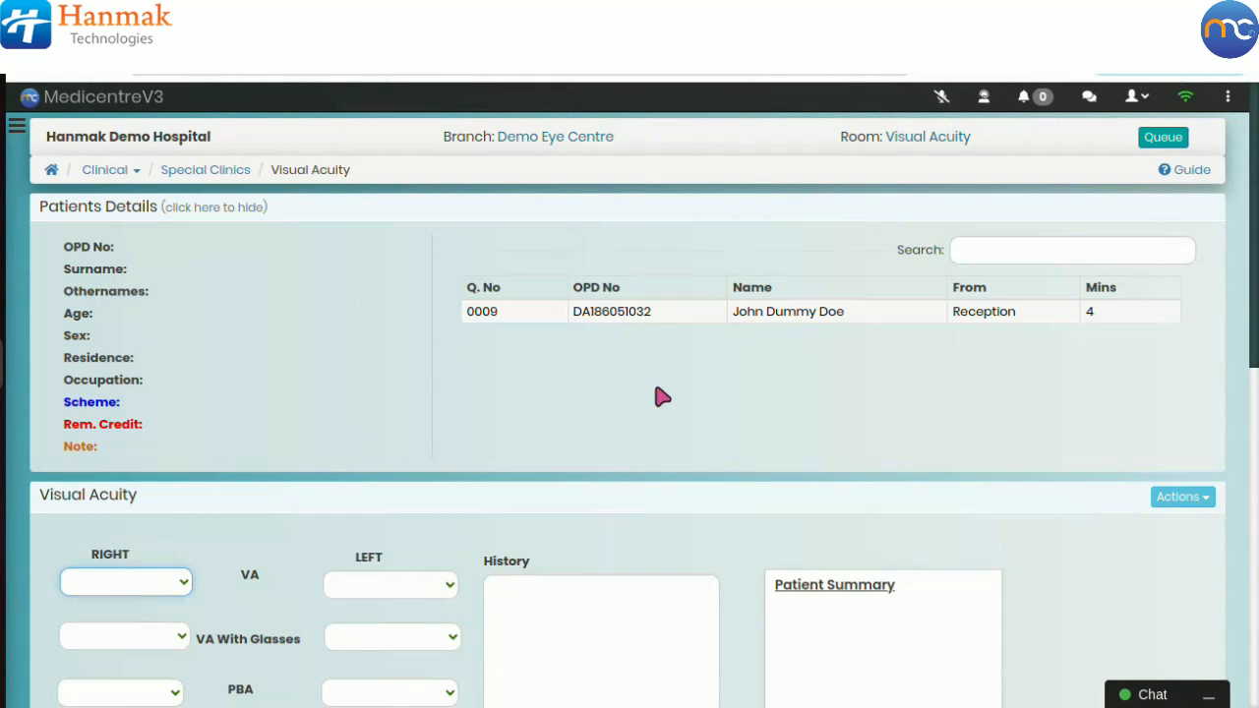
# Step: Load the queued patient into the Visual Acuity form
pyautogui.click(646, 313)
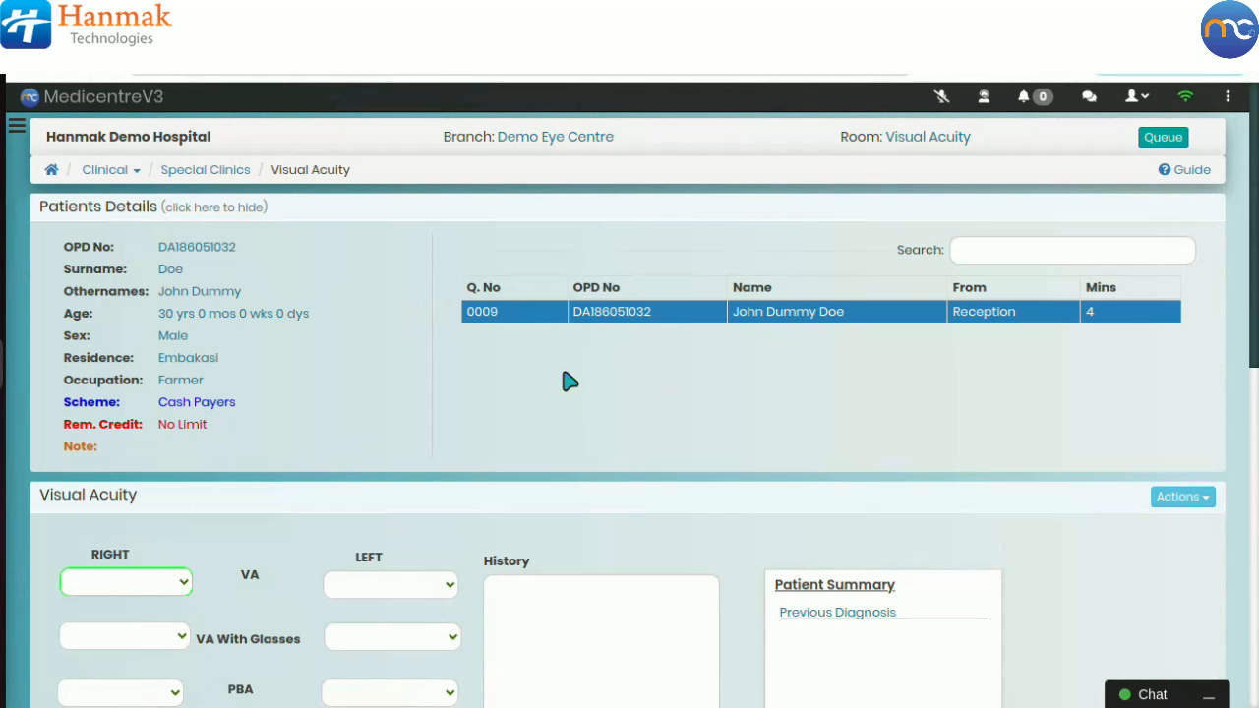
pyautogui.scroll(-1, 571, 382)
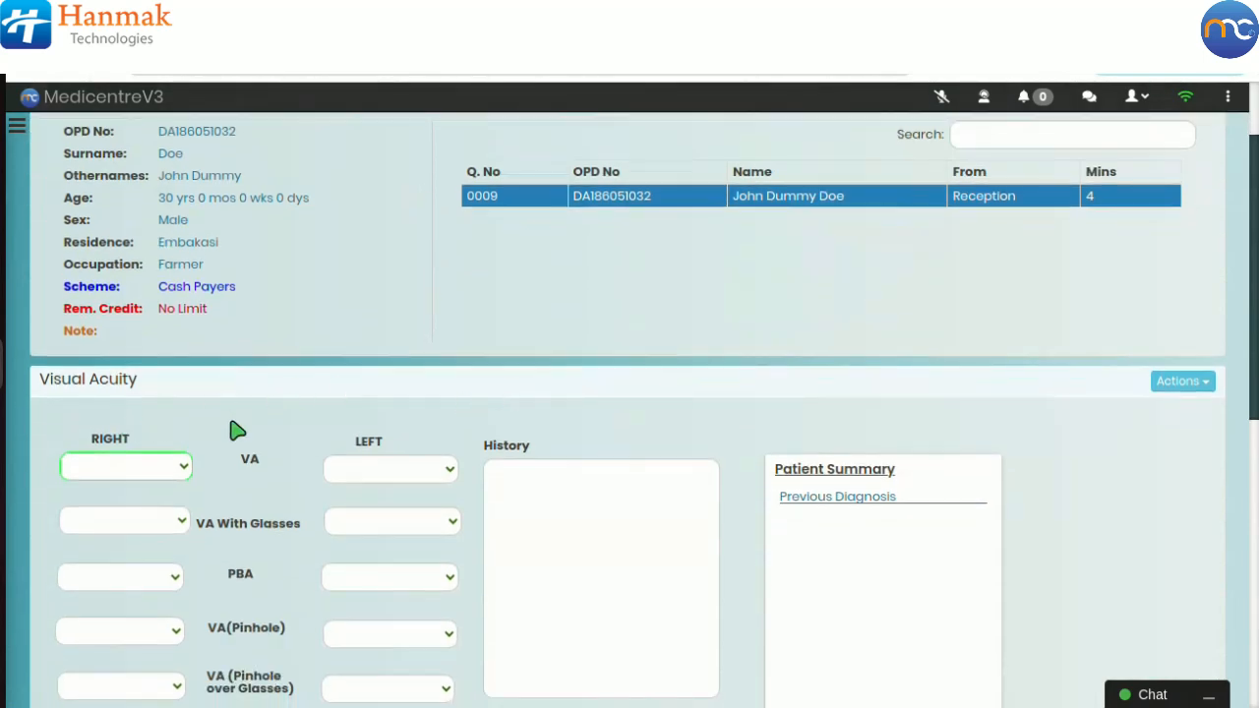
pyautogui.scroll(-1, 271, 479)
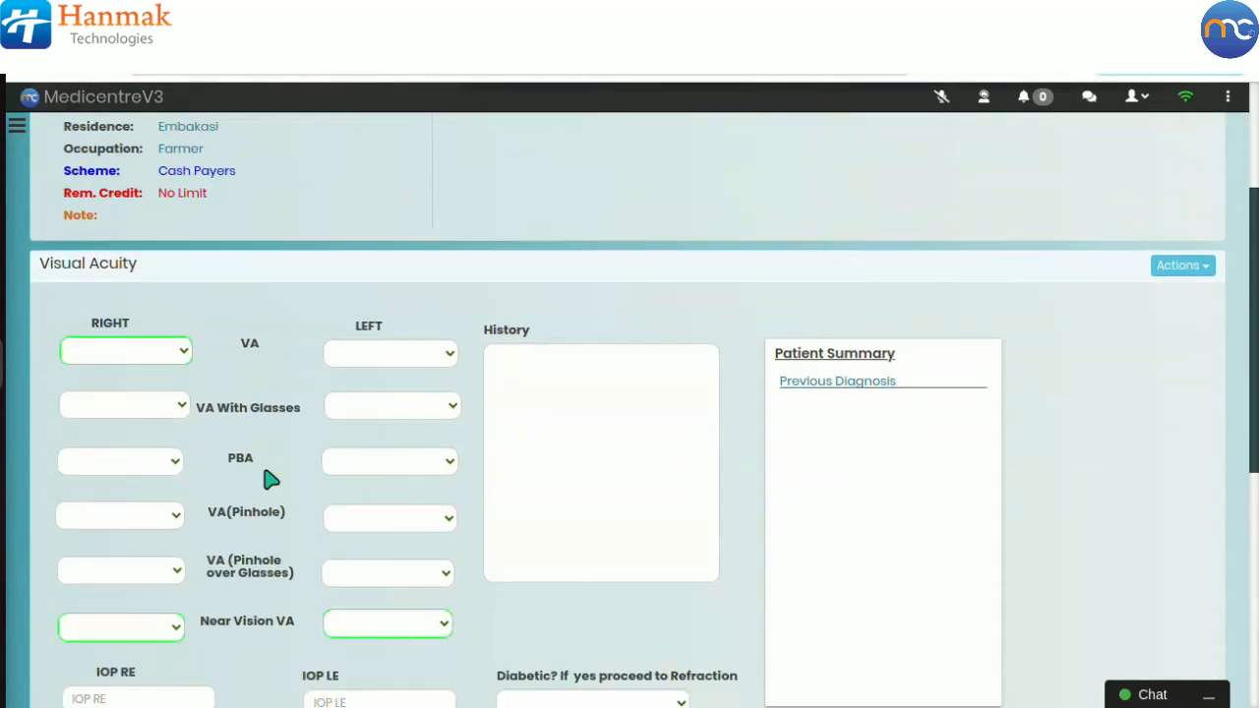
# Step: Set the right and left eye VA to 0.3
pyautogui.click(155, 356)
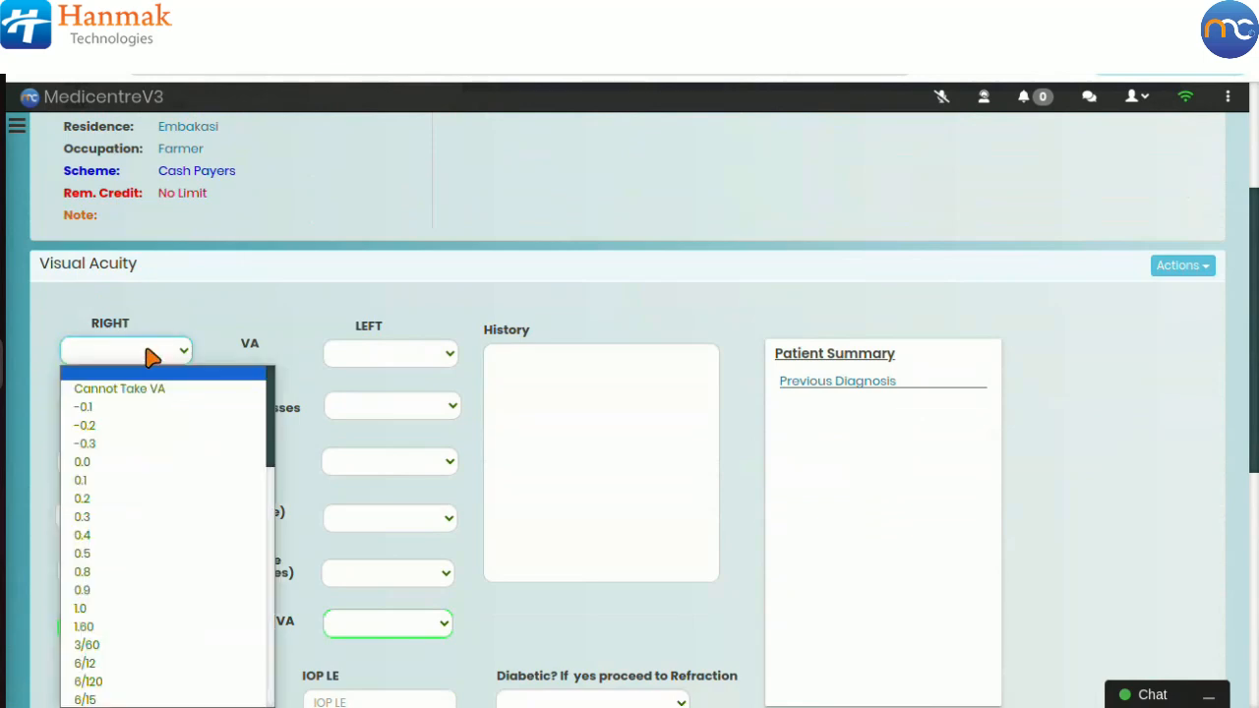
pyautogui.click(106, 519)
pyautogui.click(376, 358)
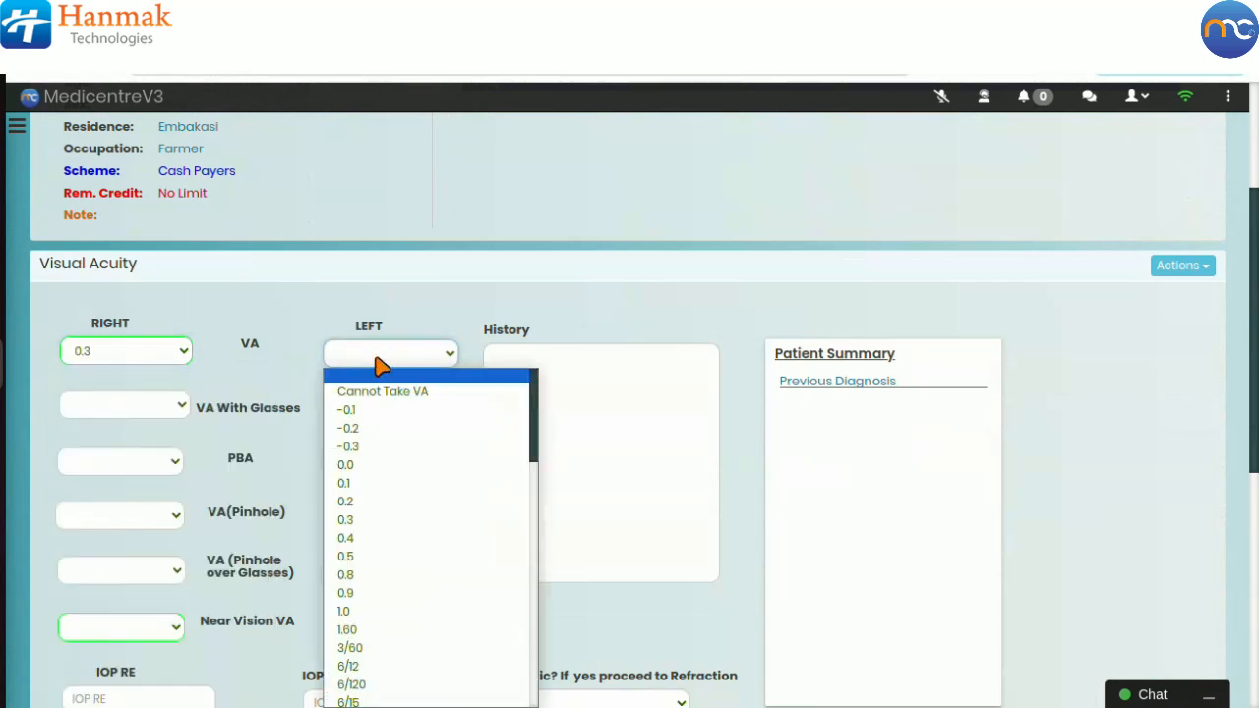
pyautogui.click(354, 519)
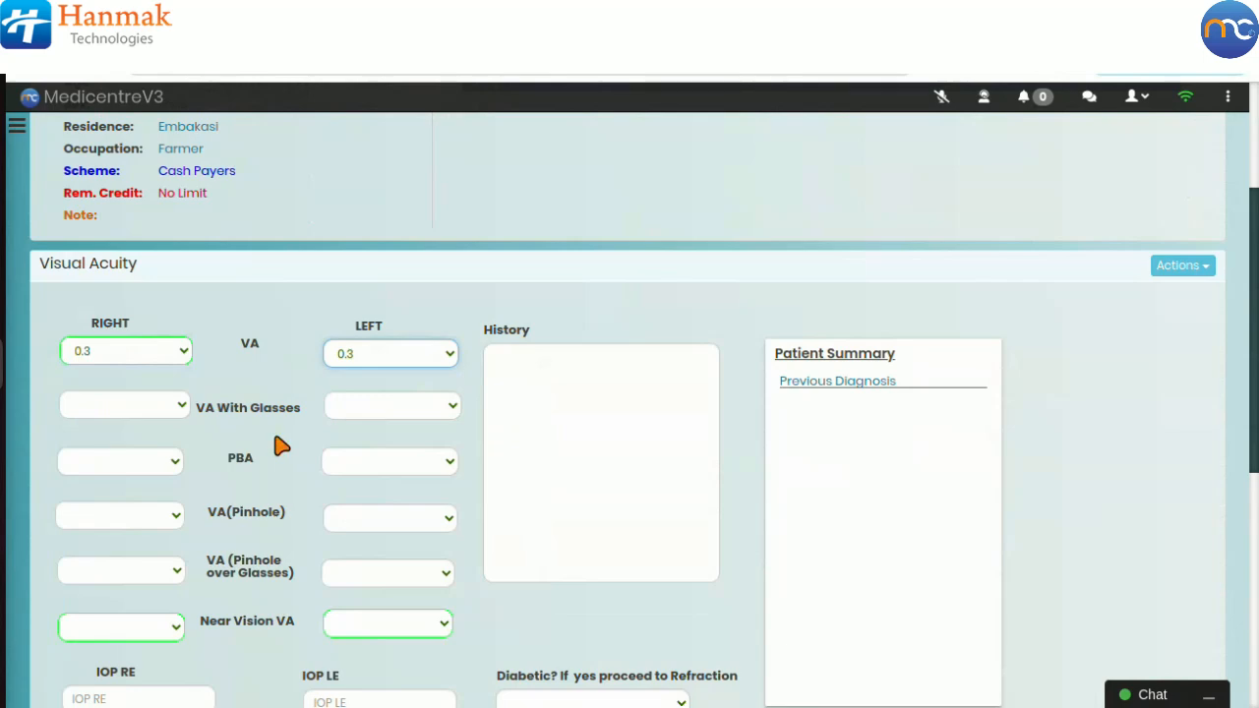
# Step: Set VA With Glasses to 0.8 for both the right and left eye
pyautogui.click(160, 411)
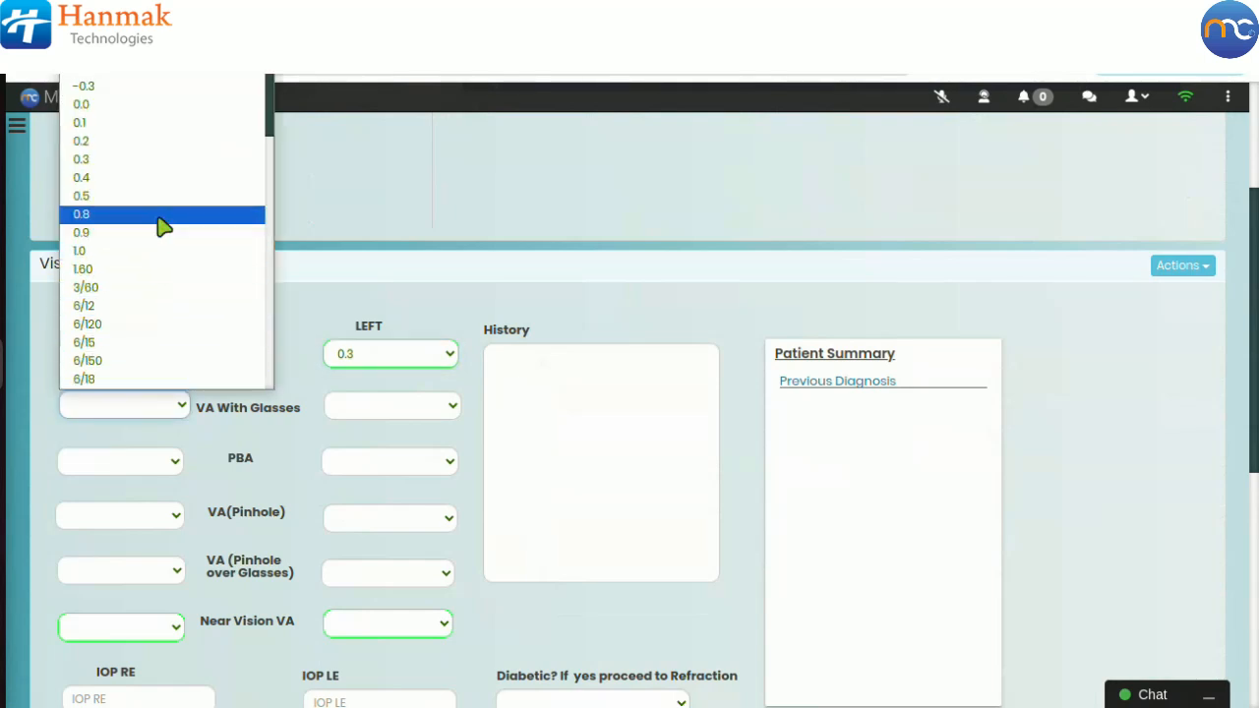
pyautogui.click(163, 216)
pyautogui.click(404, 413)
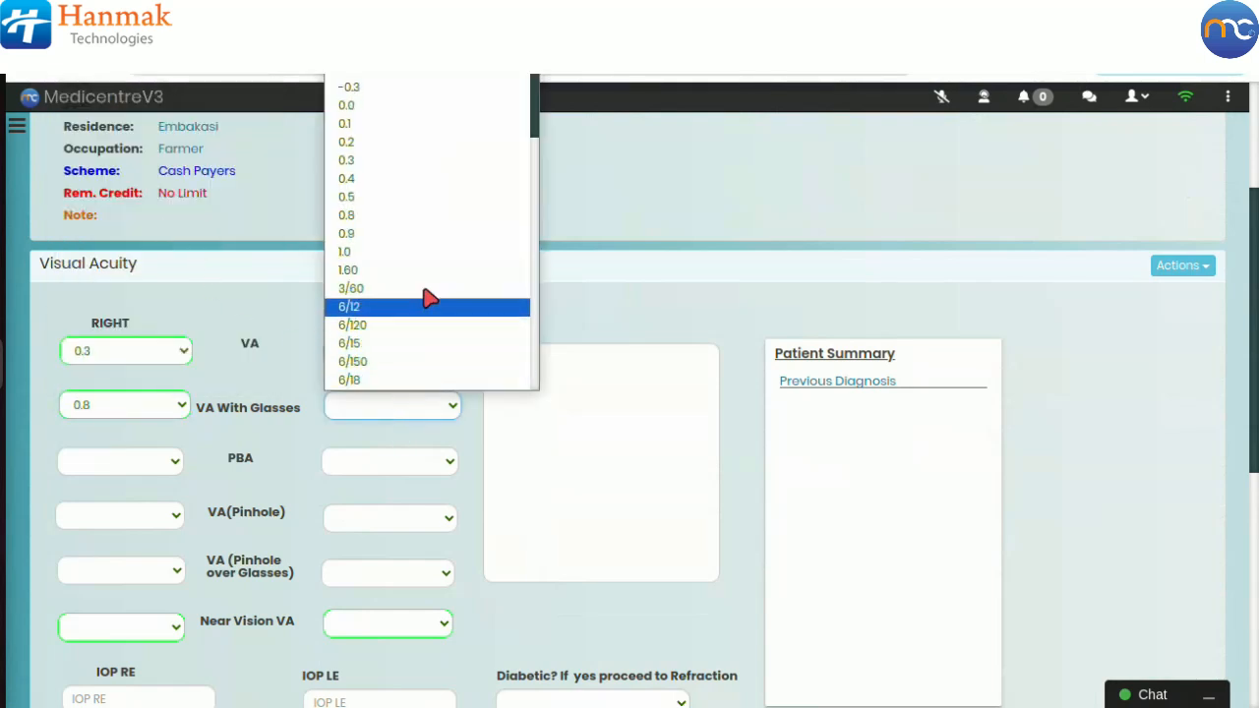
pyautogui.click(445, 230)
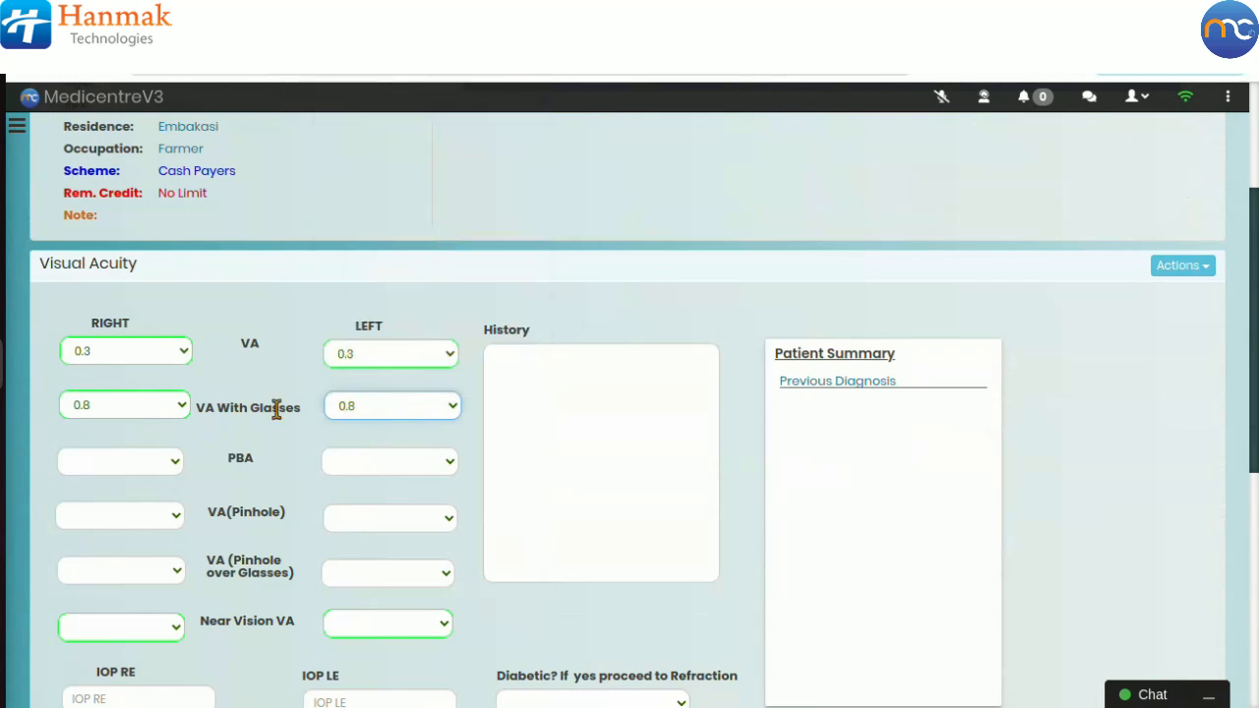
# Step: Set PBA to 0.3 for both the right and left eye
pyautogui.click(149, 465)
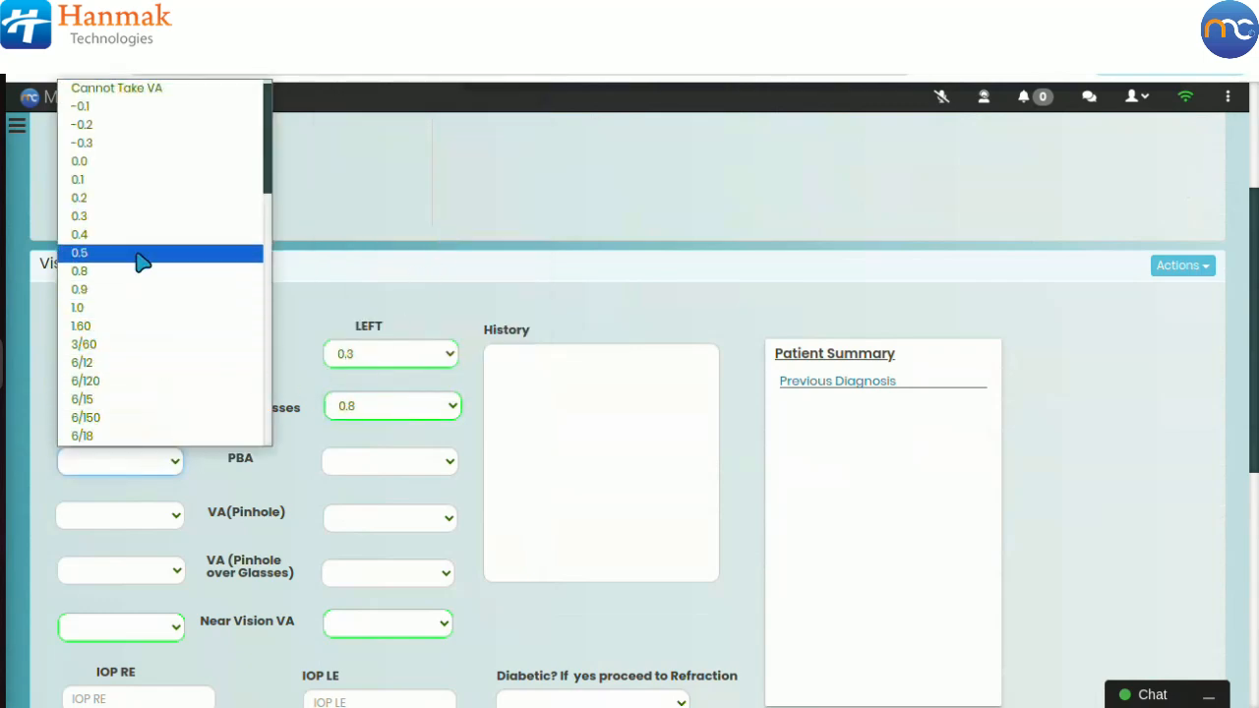
pyautogui.click(138, 218)
pyautogui.click(362, 470)
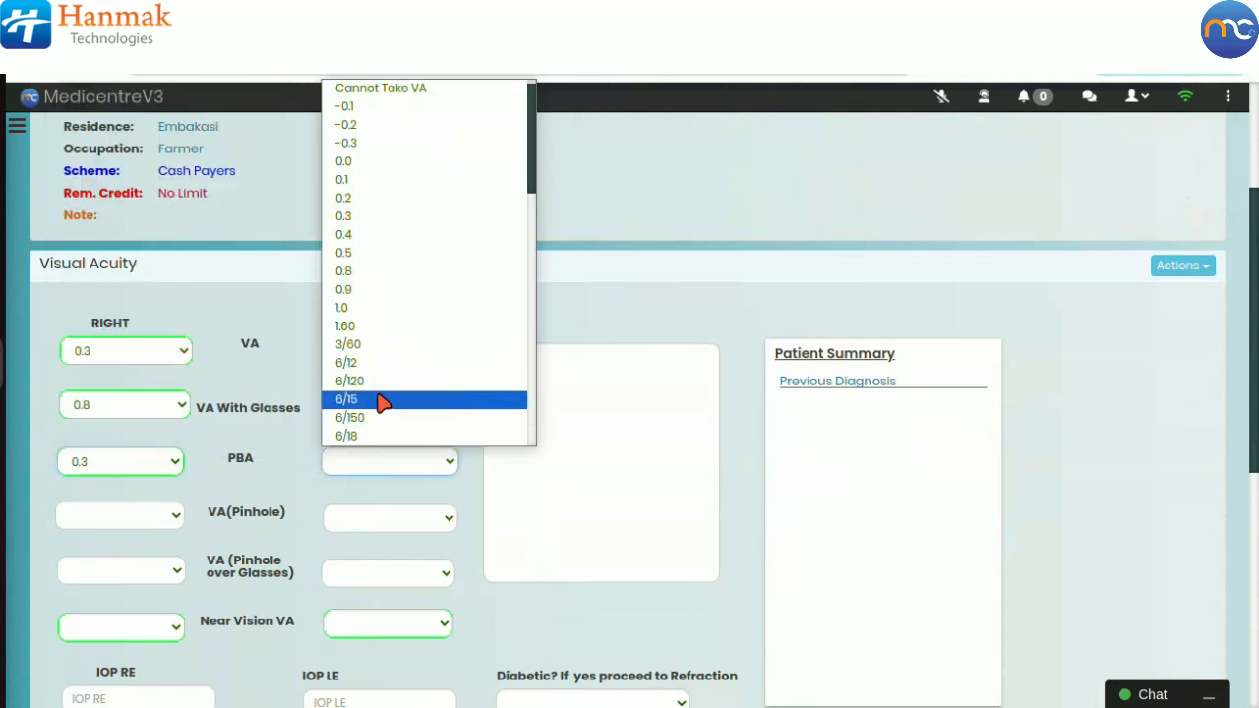
pyautogui.click(390, 219)
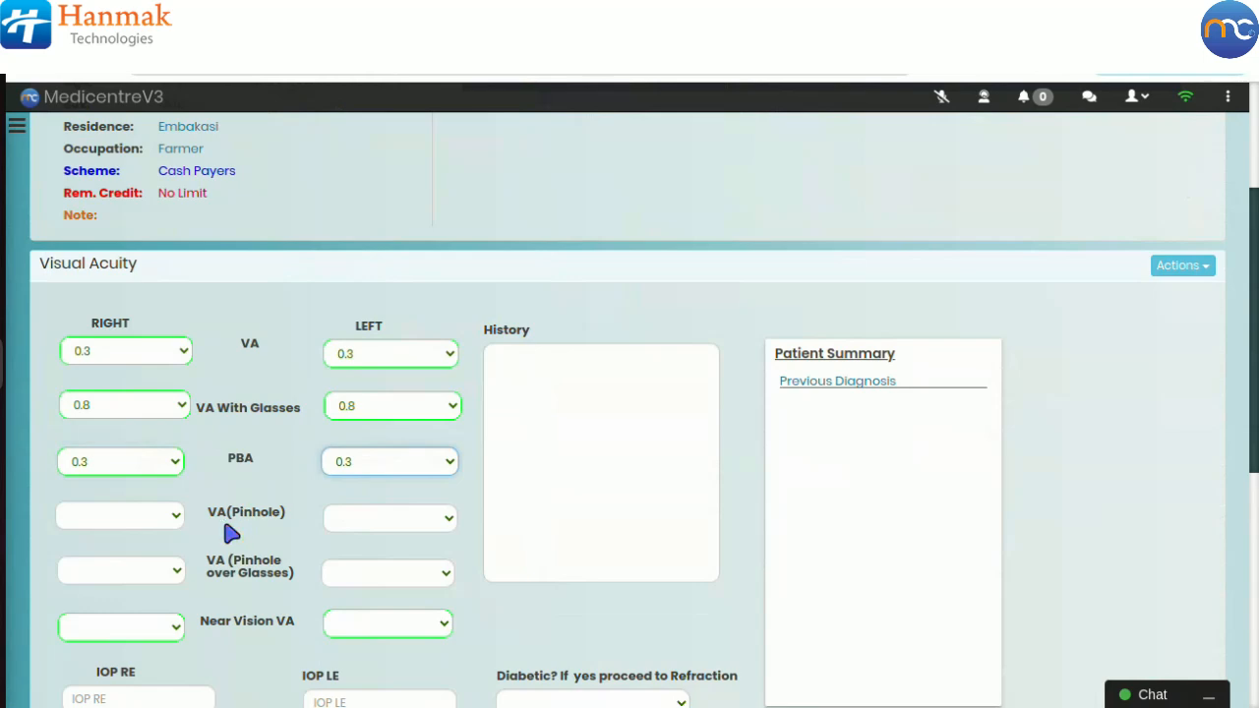
# Step: Set VA (Pinhole) to 0.8 for both the right and left eye
pyautogui.click(157, 519)
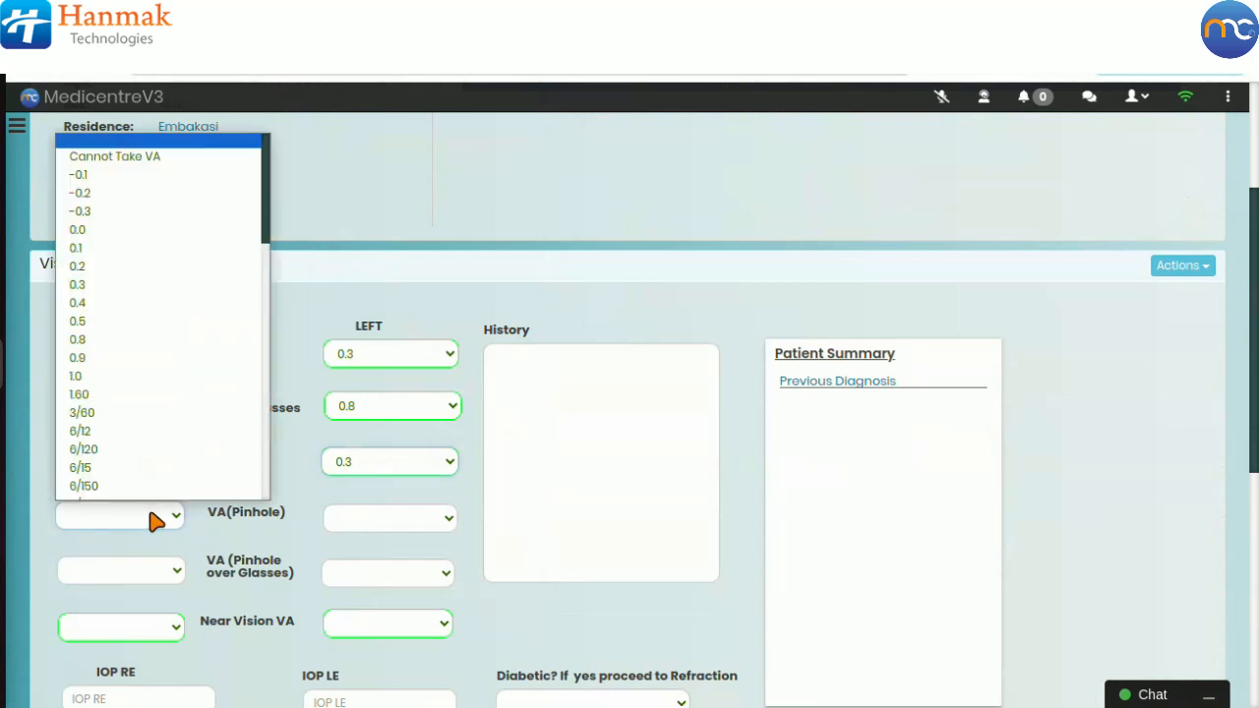
pyautogui.click(163, 326)
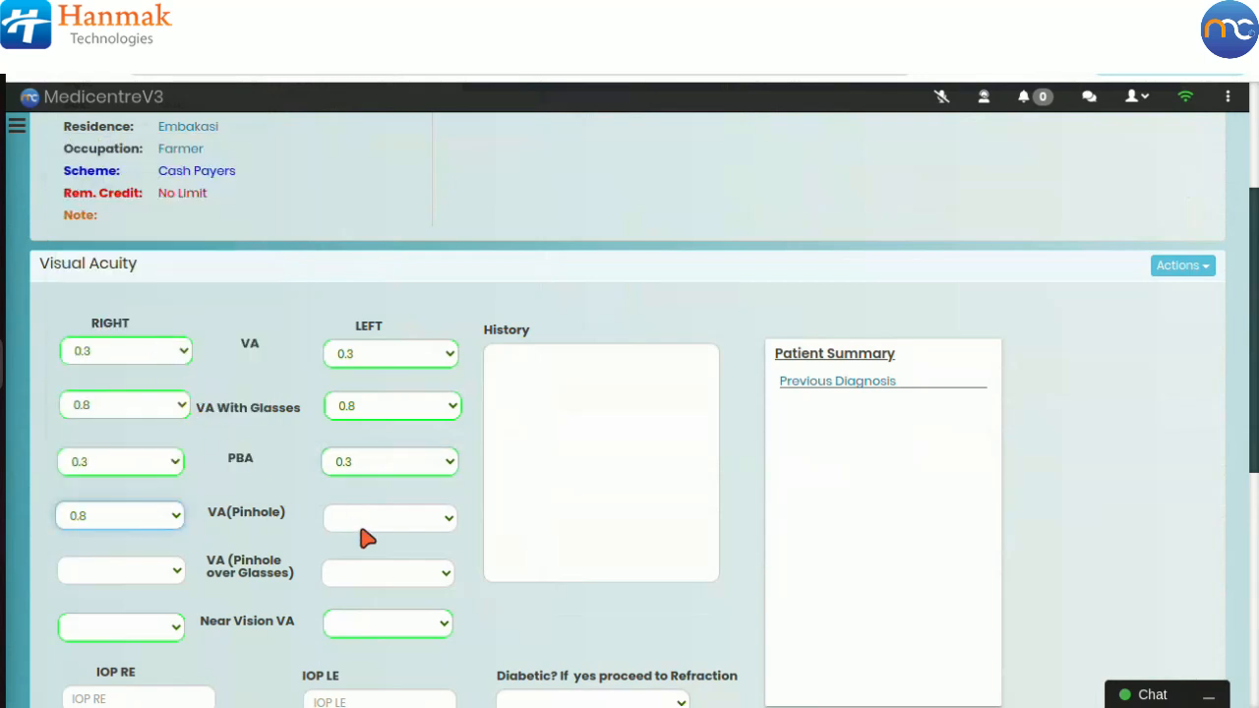
pyautogui.click(375, 518)
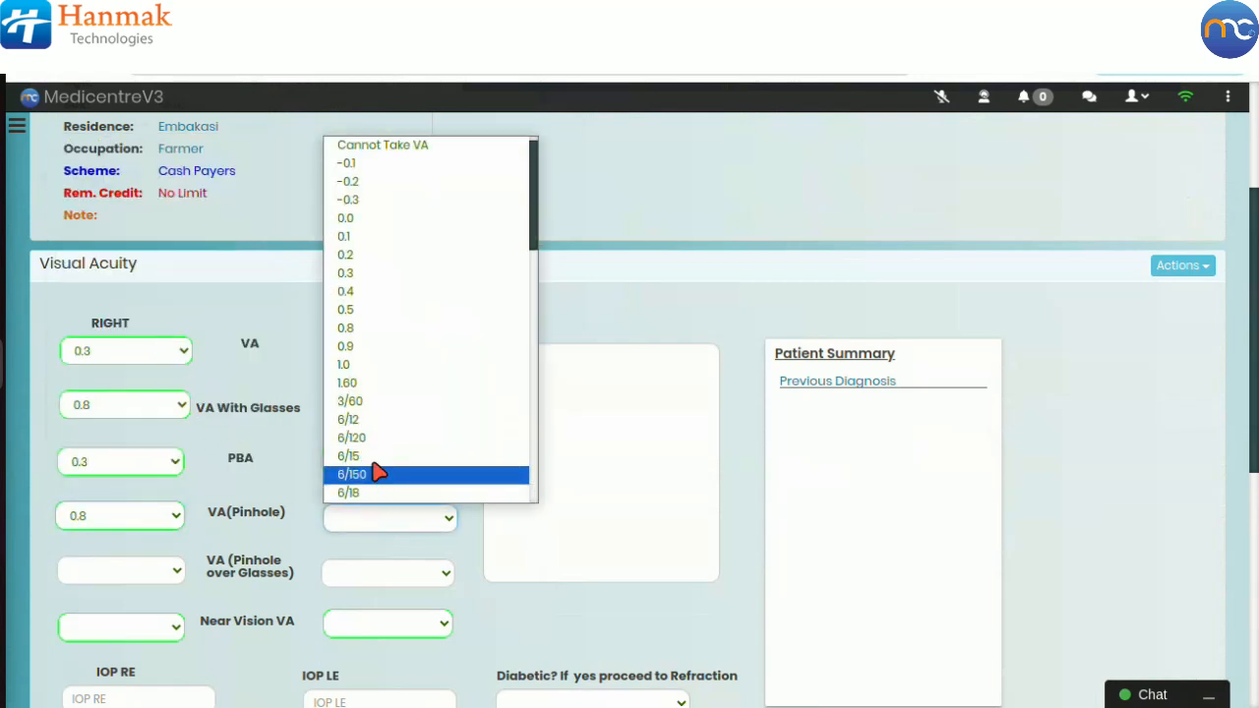
pyautogui.click(392, 330)
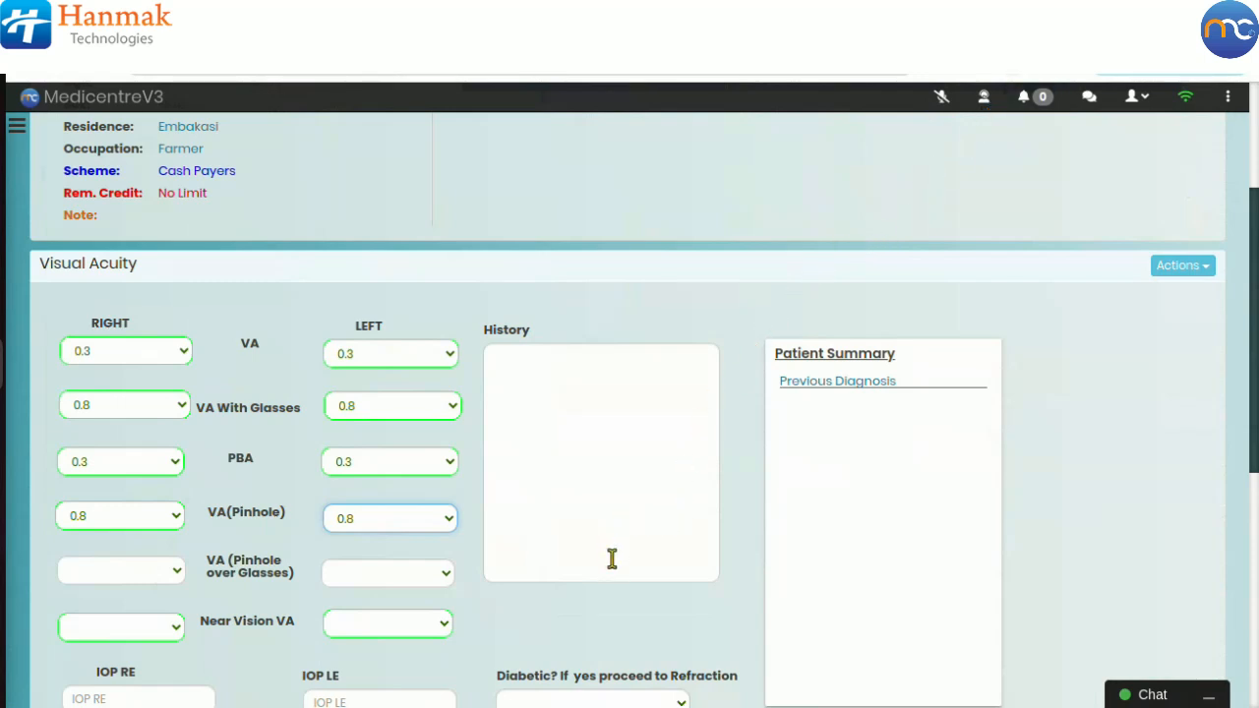
# Step: Paste the myopia history notes into the History box and save the Visual Acuity record
pyautogui.scroll(-2, 615, 559)
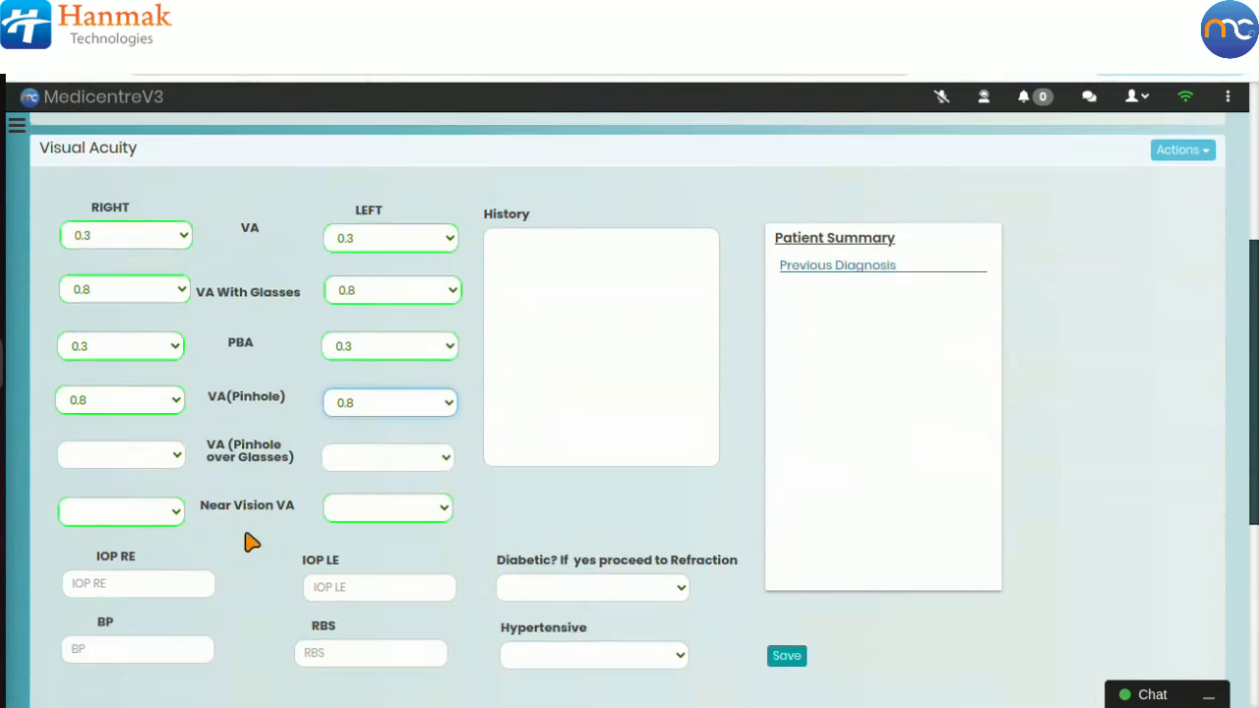
pyautogui.scroll(-2, 566, 615)
pyautogui.scroll(4, 569, 614)
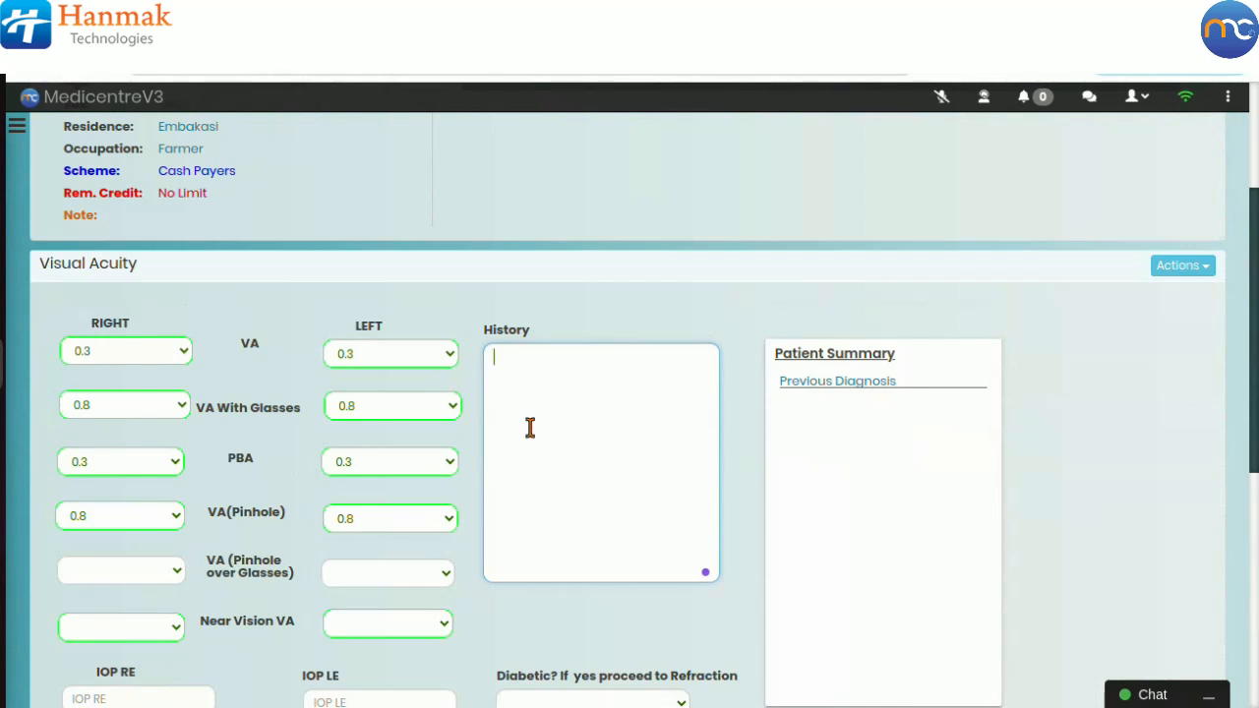
pyautogui.write('-Myopia diagnosis in childhood. -Use of glasses or contacts for vision -correction. -Family history of myopia. -Regular eye exams. -Monitoring for retinal issues.')
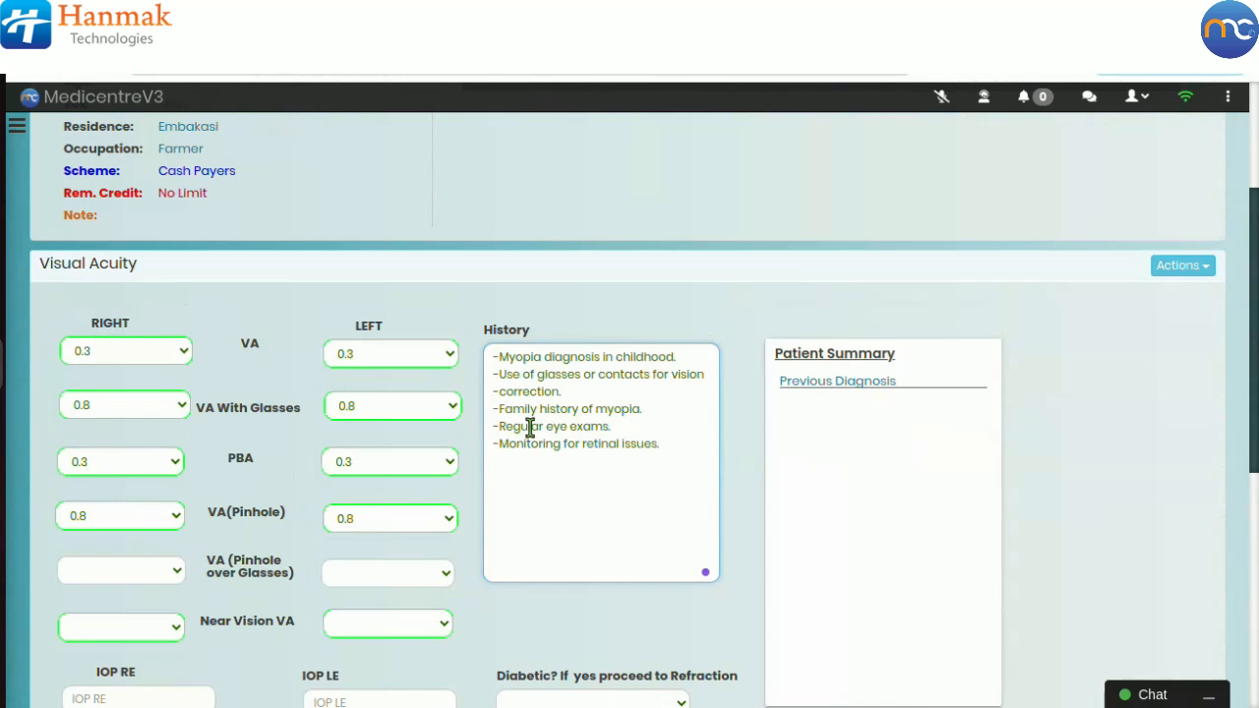
pyautogui.scroll(-4, 574, 463)
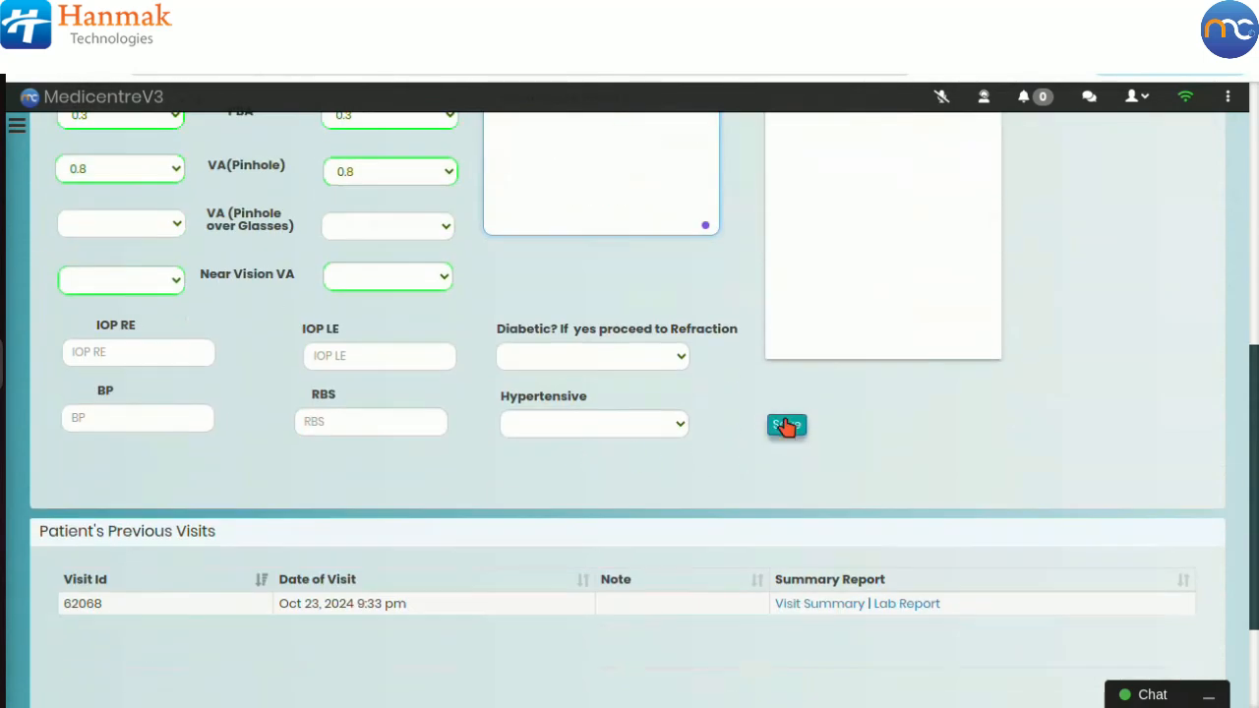
pyautogui.click(787, 425)
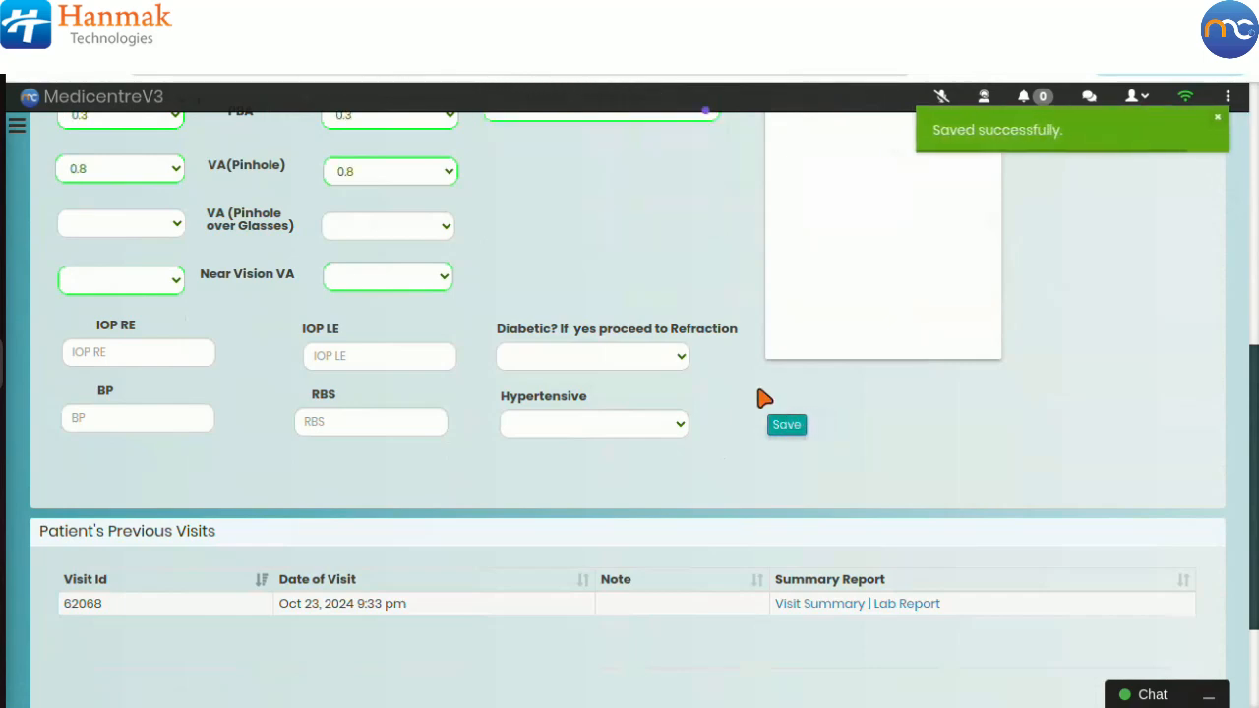
pyautogui.scroll(4, 764, 399)
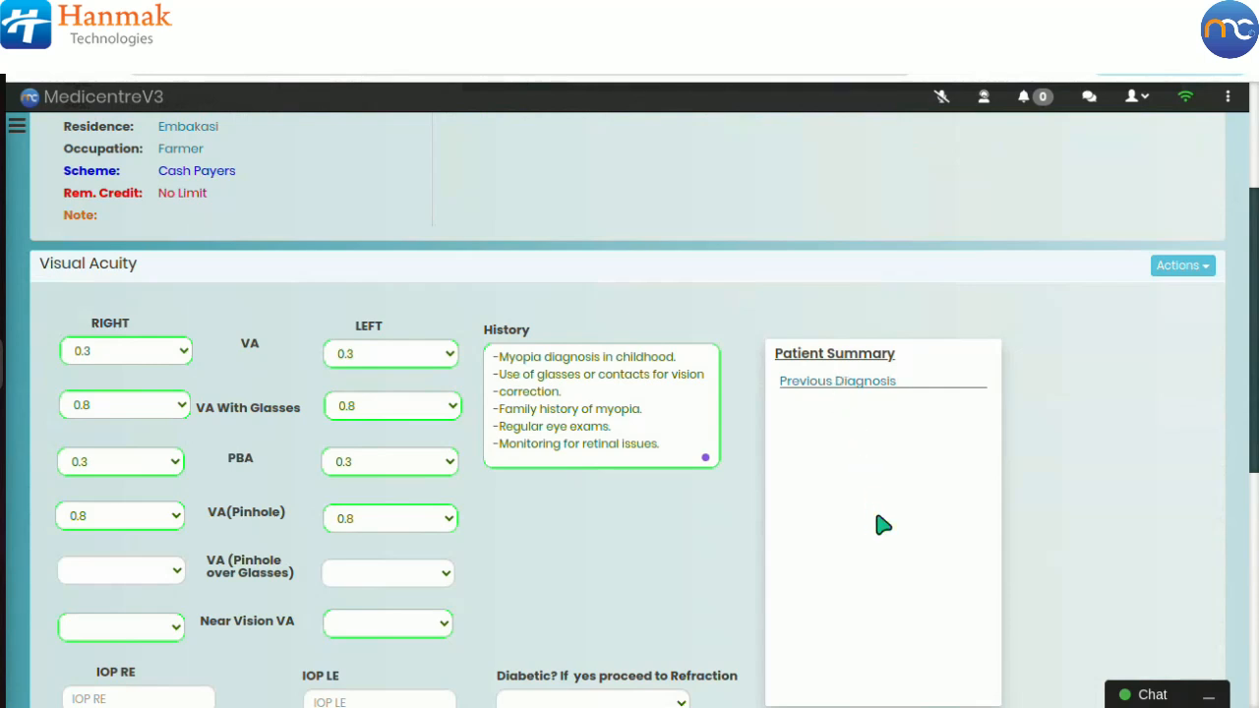
pyautogui.scroll(-3, 883, 525)
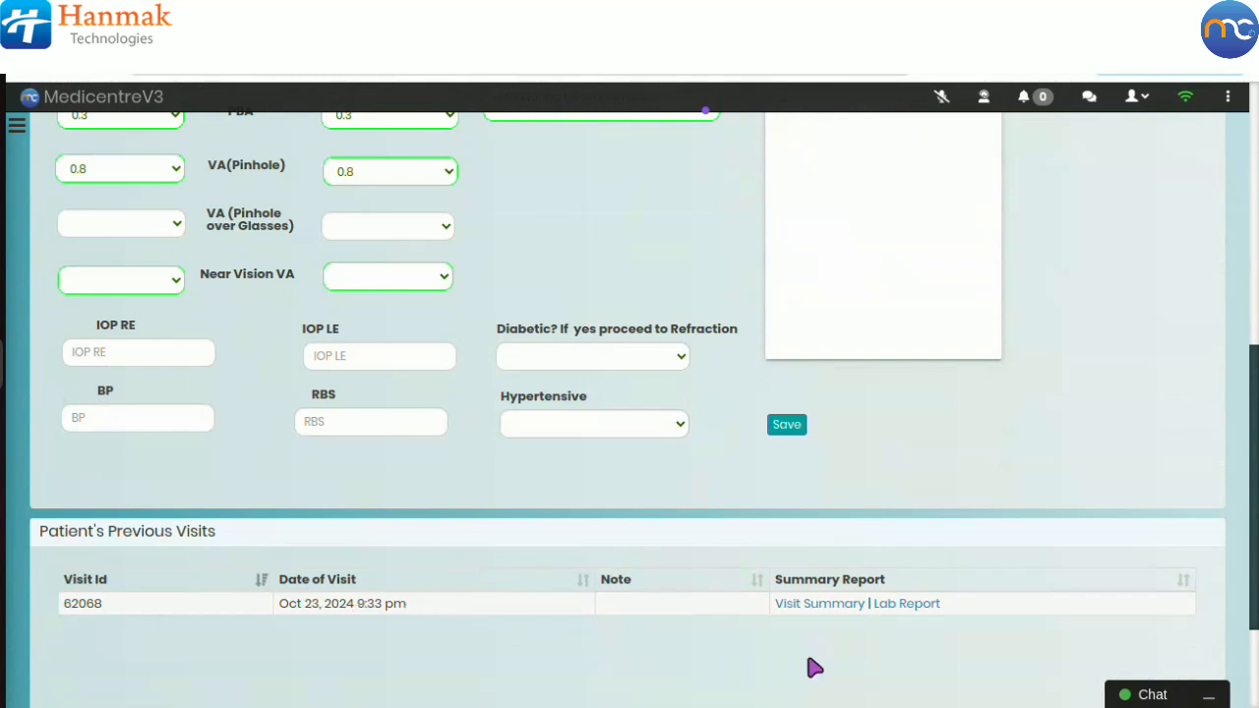
pyautogui.click(824, 604)
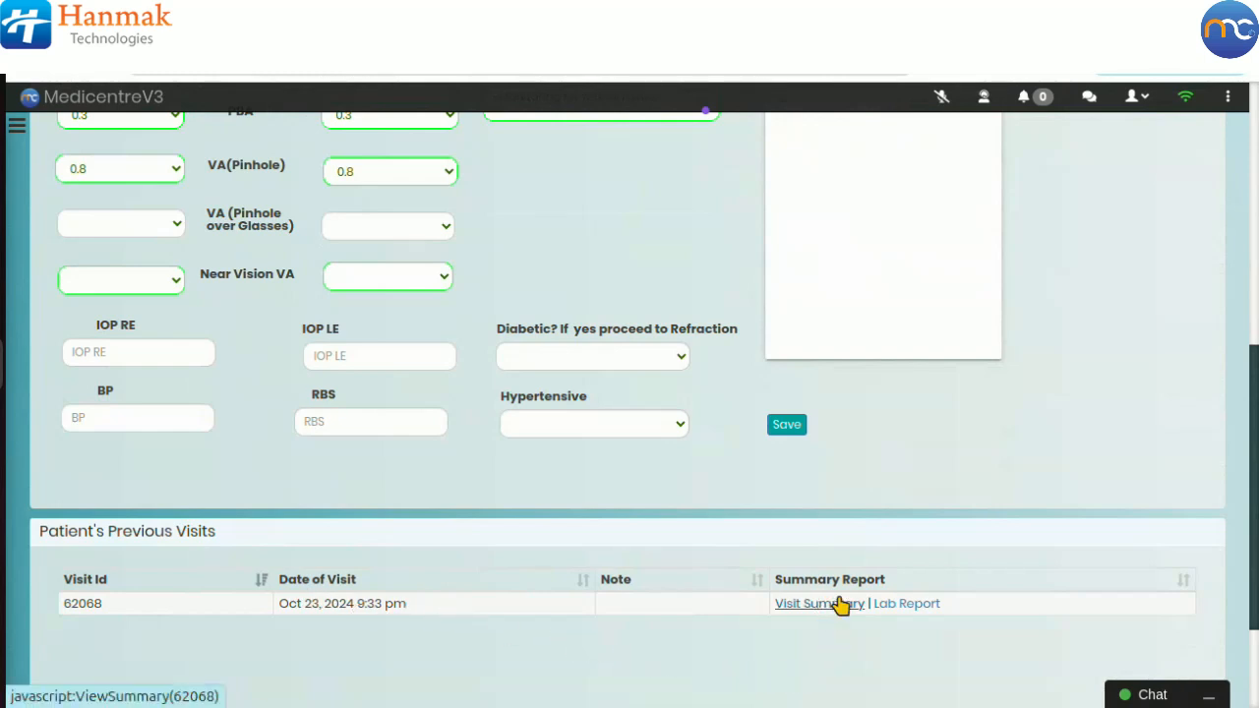
# Step: Queue the patient from Visual Acuity to the Eye Exam/ Slit Lamp room
pyautogui.scroll(3, 1053, 443)
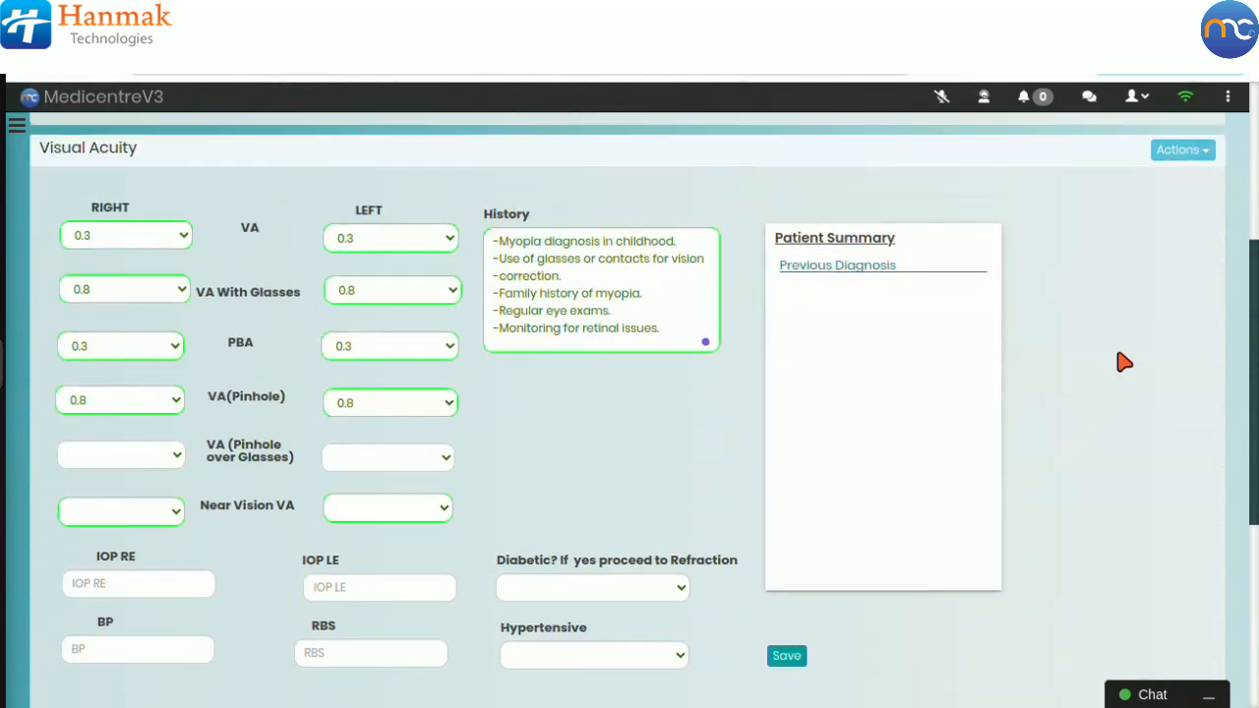
pyautogui.click(1177, 152)
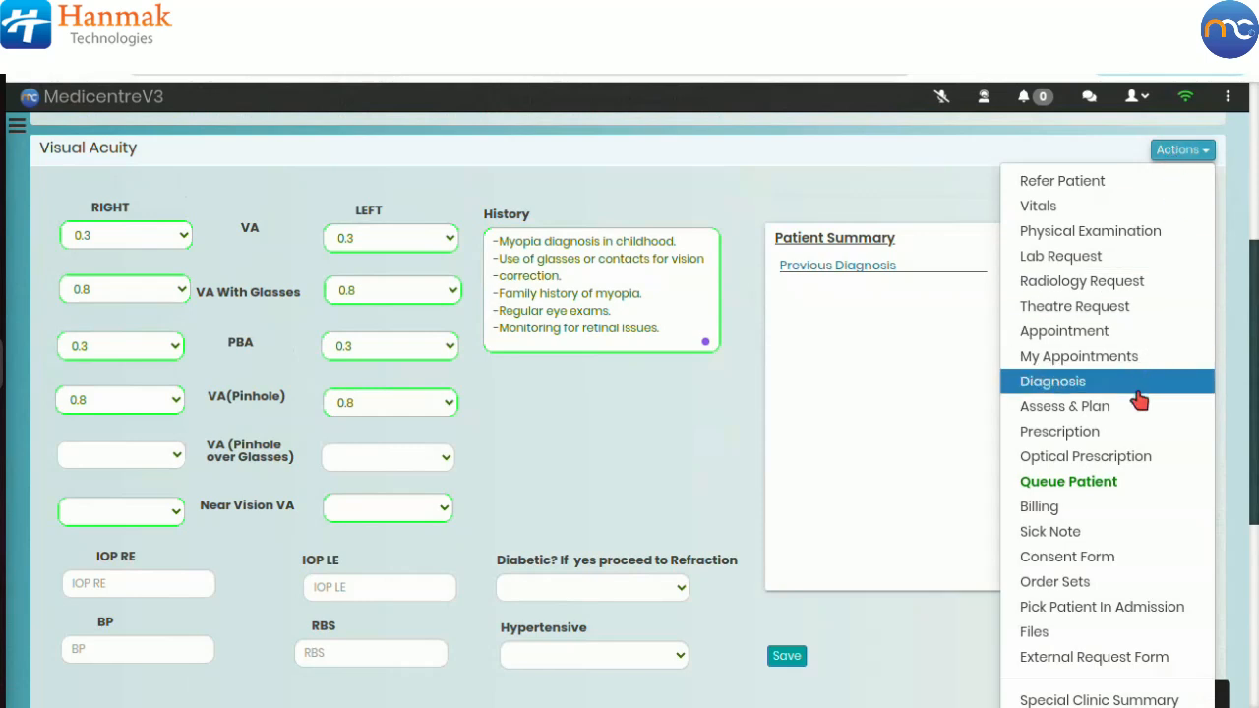
pyautogui.click(1107, 482)
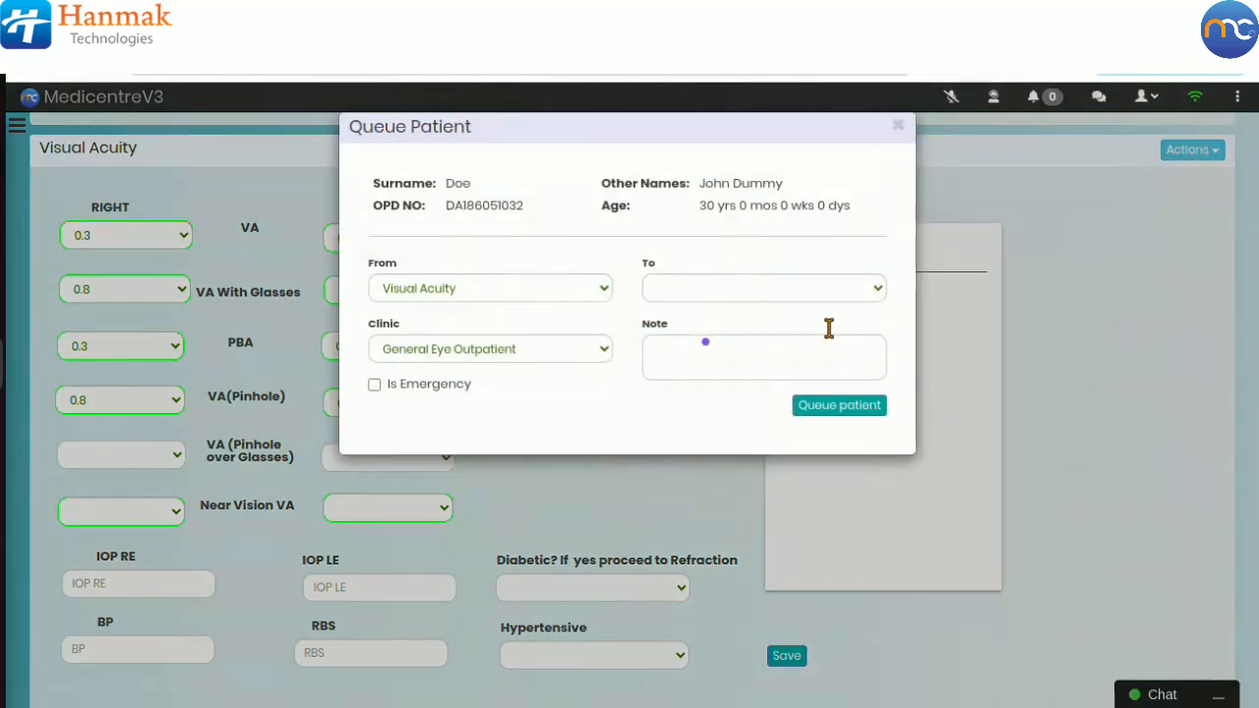
pyautogui.click(785, 292)
pyautogui.click(750, 476)
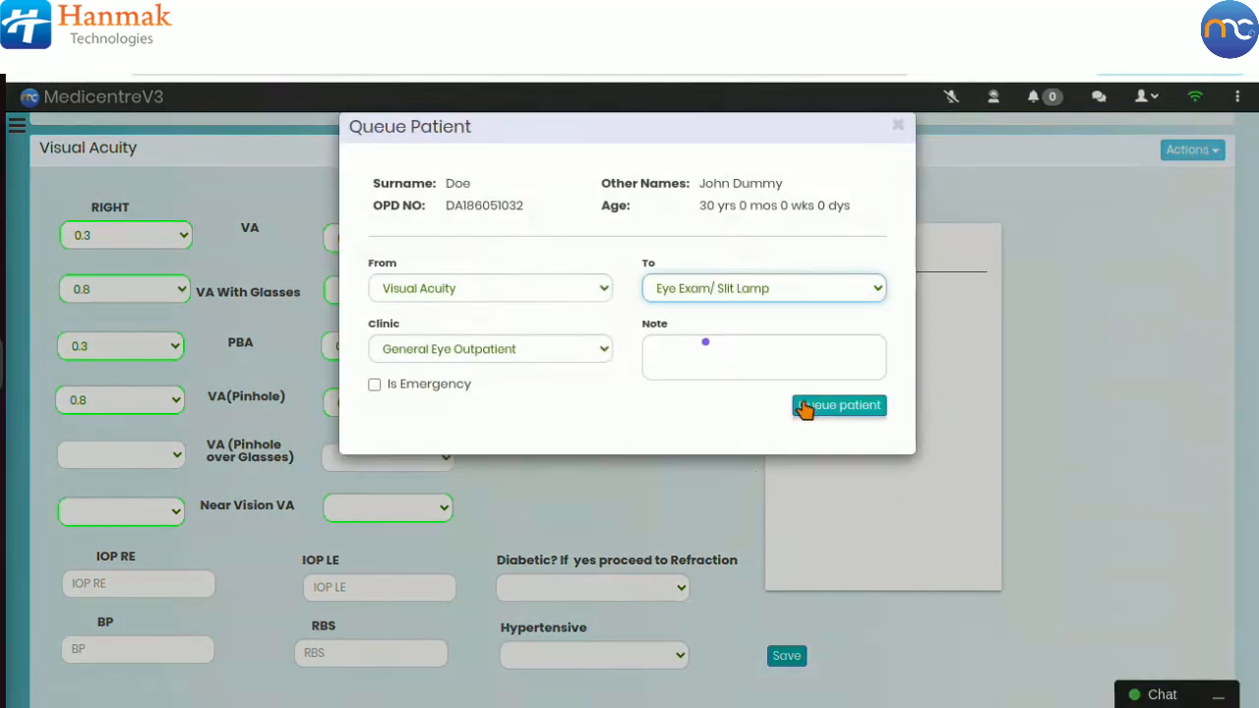
pyautogui.click(809, 405)
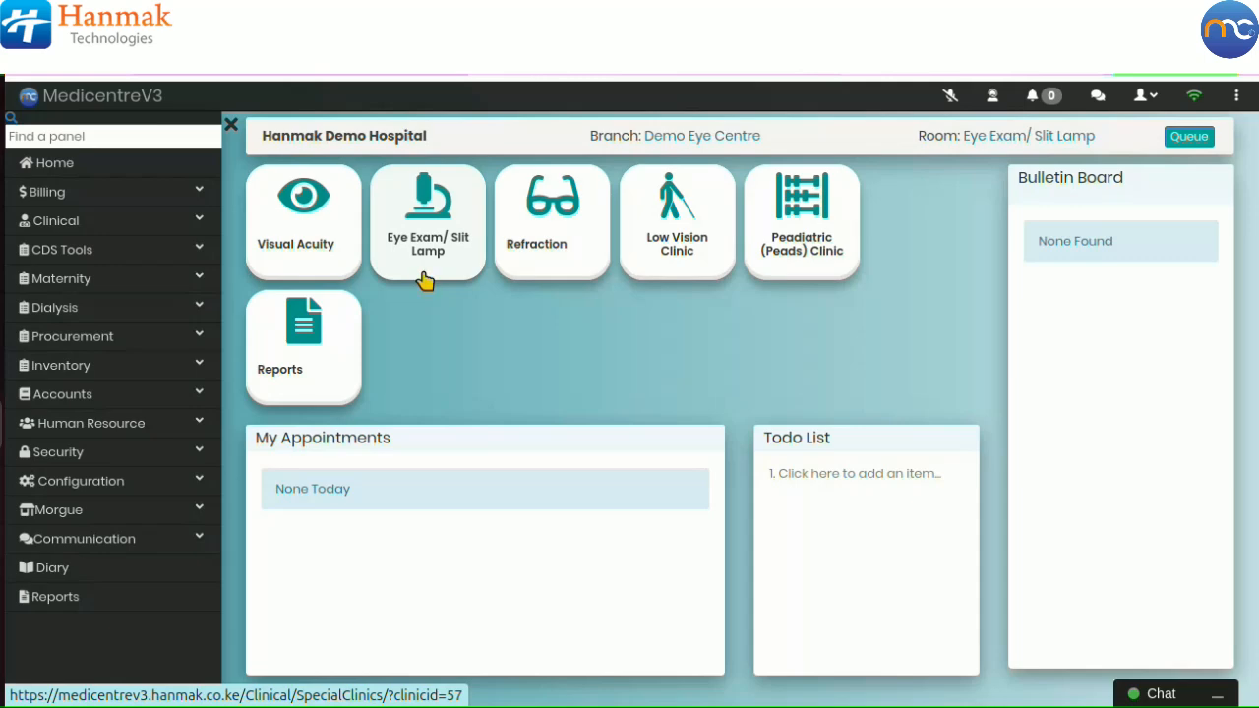
# Step: Open the Eye Exam/ Slit Lamp clinic under Clinical Special Clinics and hide the sidebar
pyautogui.click(194, 223)
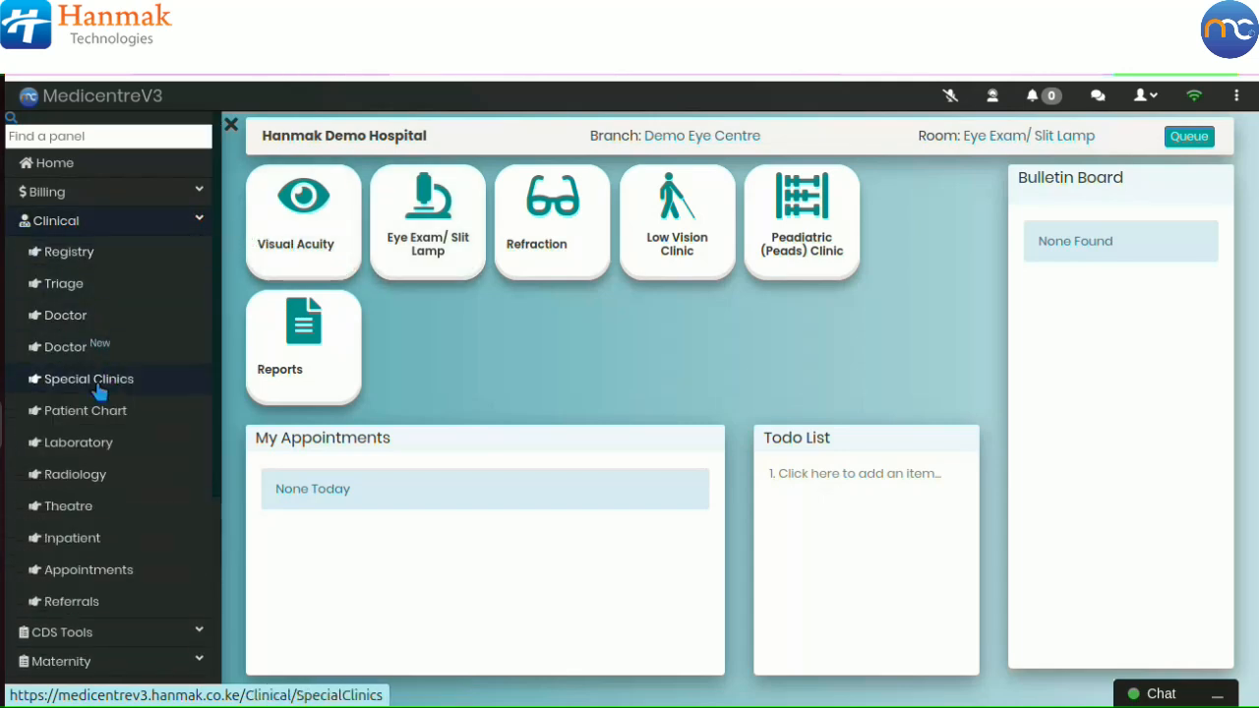
pyautogui.click(102, 392)
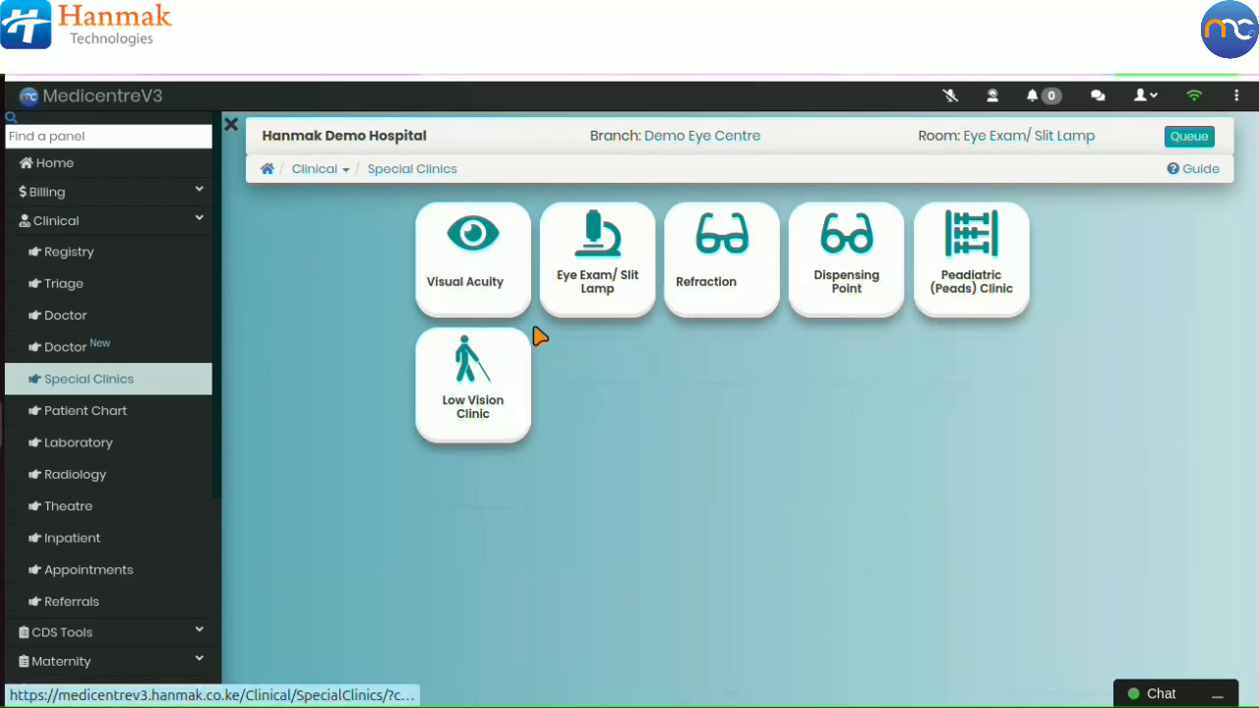
pyautogui.click(568, 294)
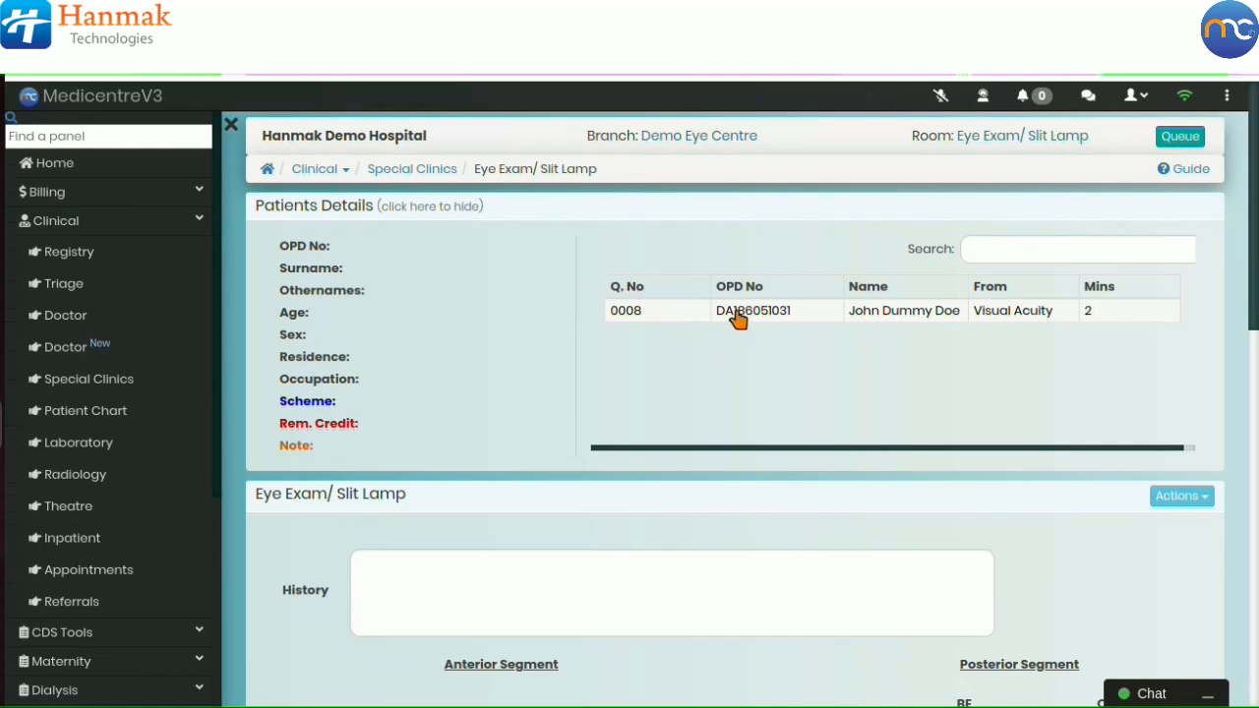
pyautogui.click(230, 125)
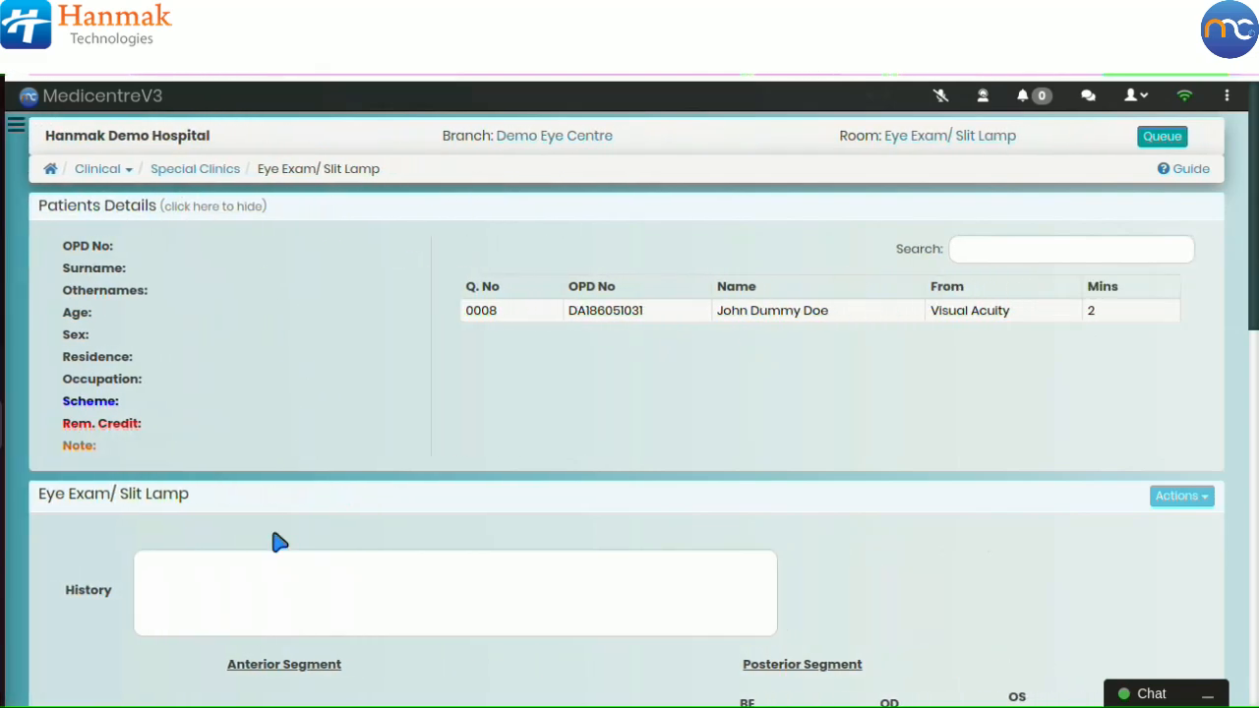
# Step: Load the queued patient into the Eye Exam/ Slit Lamp form
pyautogui.scroll(-8, 281, 527)
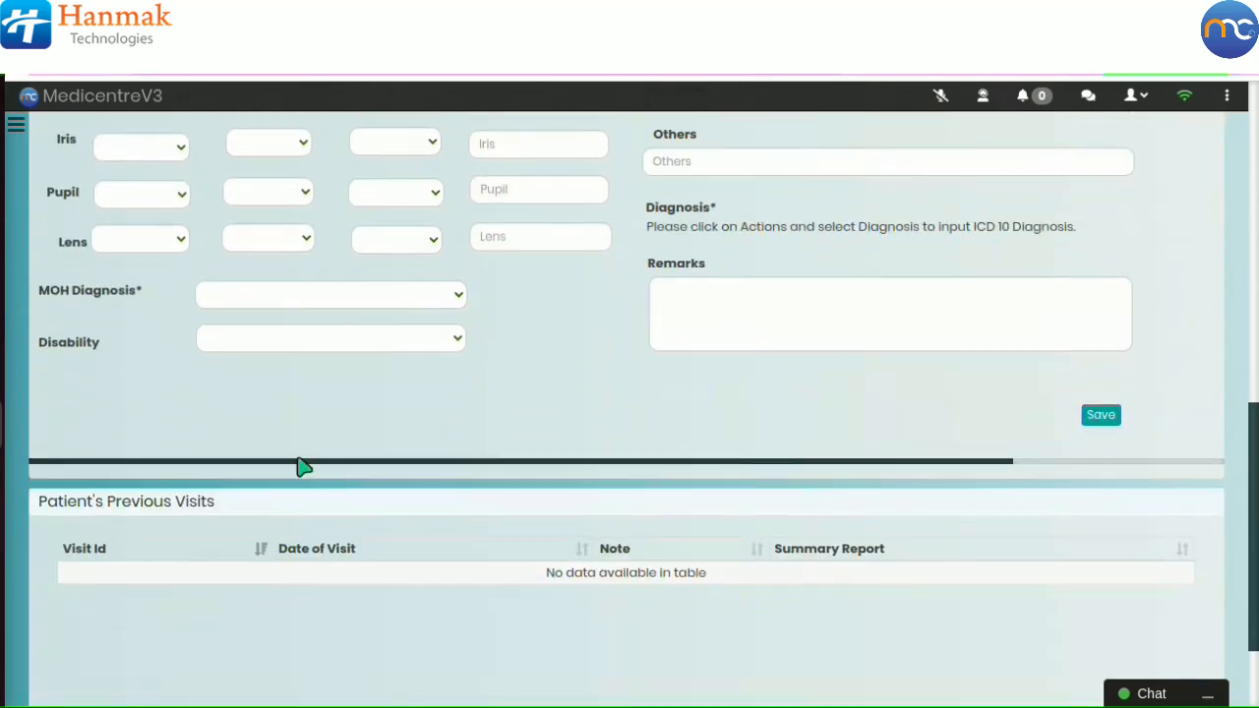
pyautogui.moveTo(303, 467); pyautogui.dragTo(629, 467)
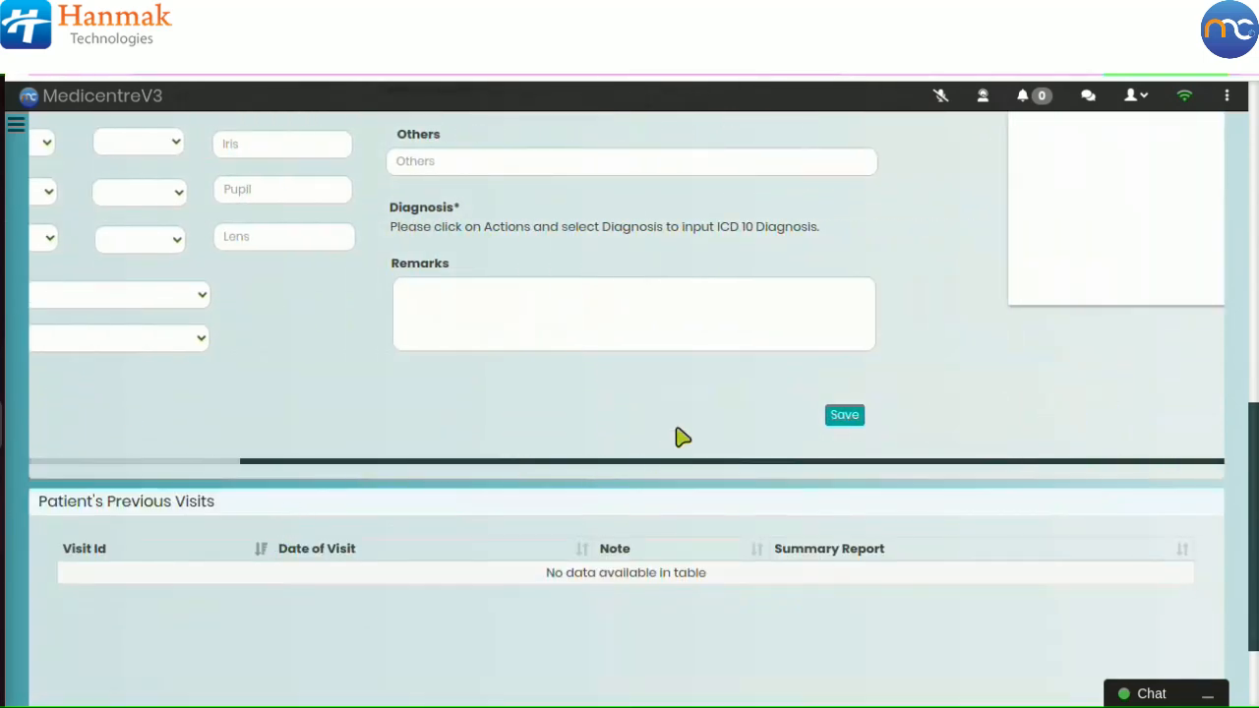
pyautogui.scroll(6, 674, 351)
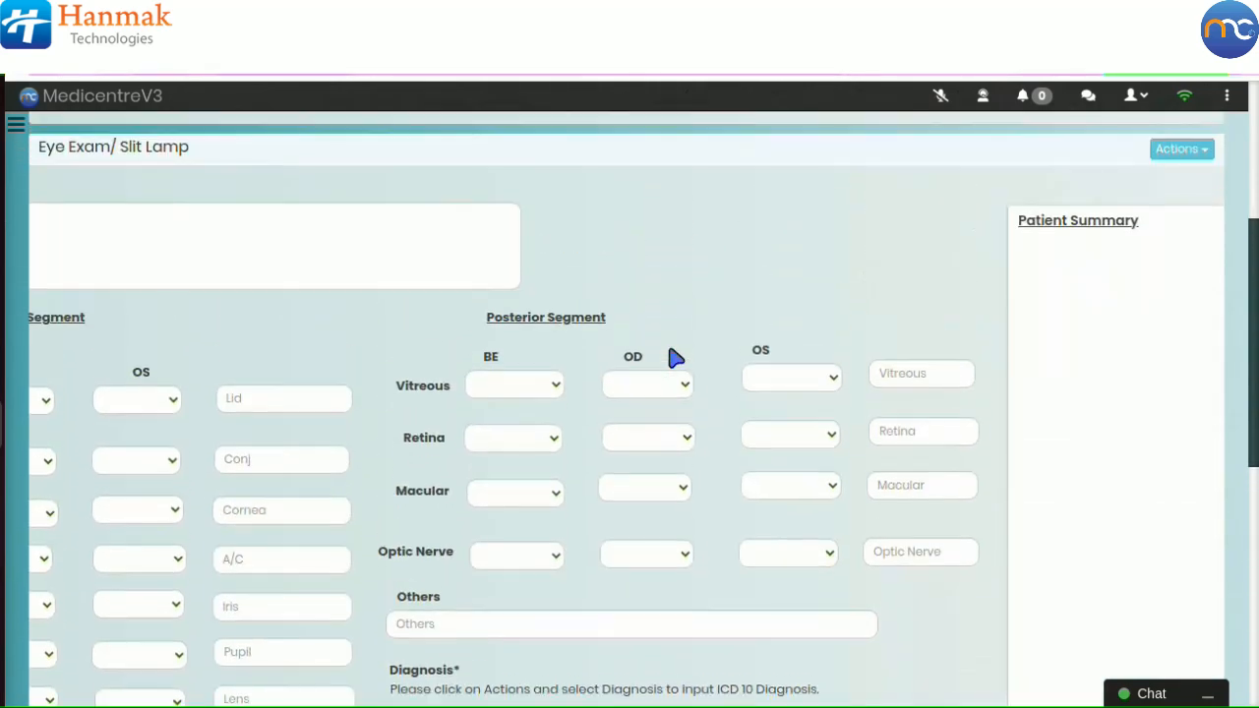
pyautogui.scroll(2, 675, 358)
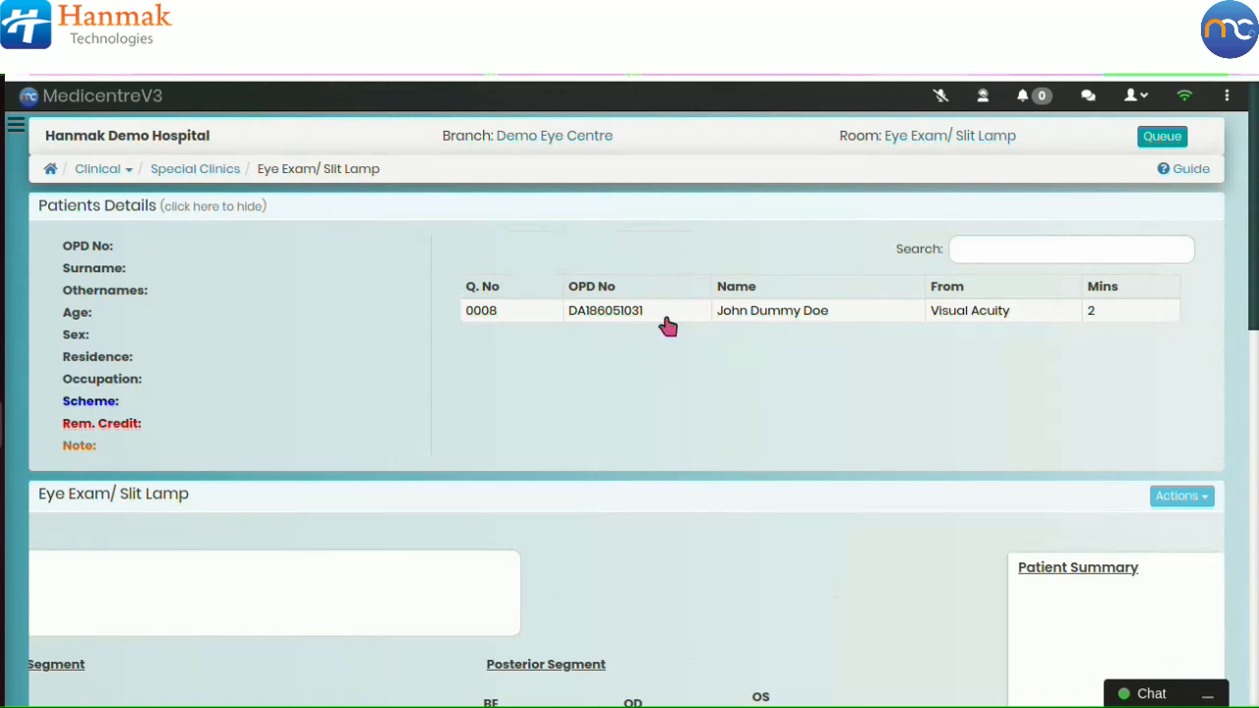
pyautogui.click(669, 327)
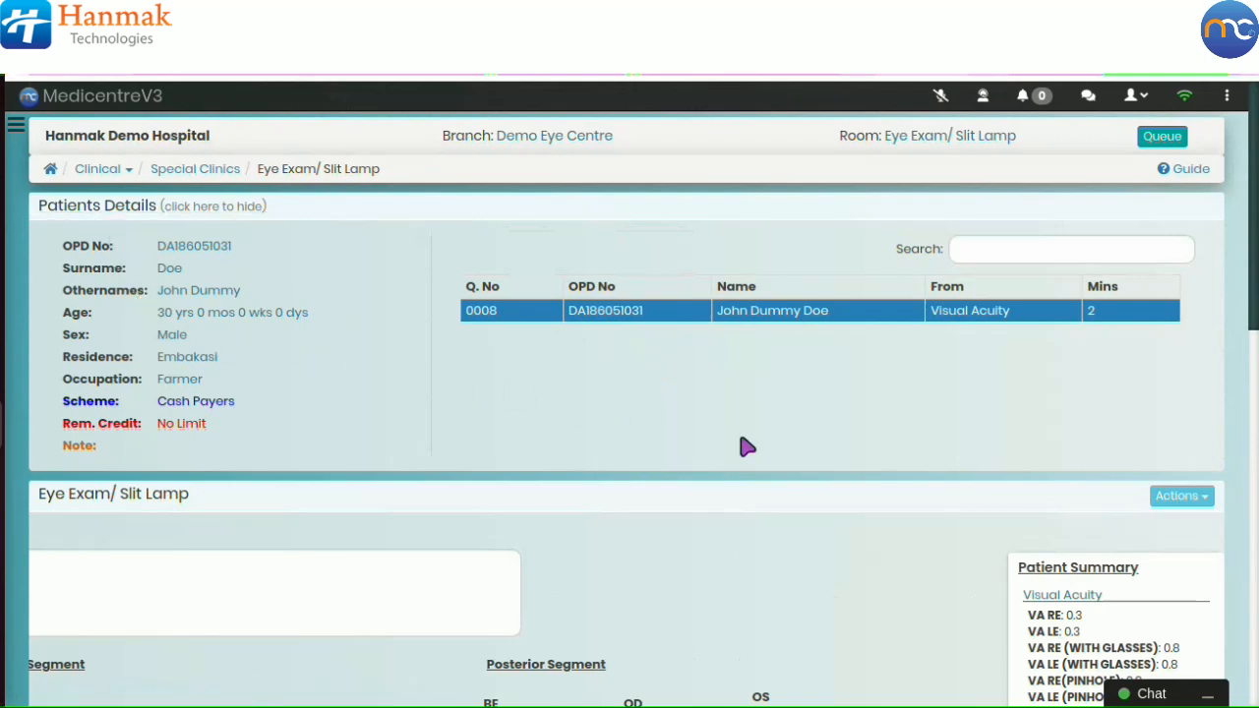
# Step: Review the recorded Visual Acuity results in the Patient Summary
pyautogui.scroll(-1, 974, 504)
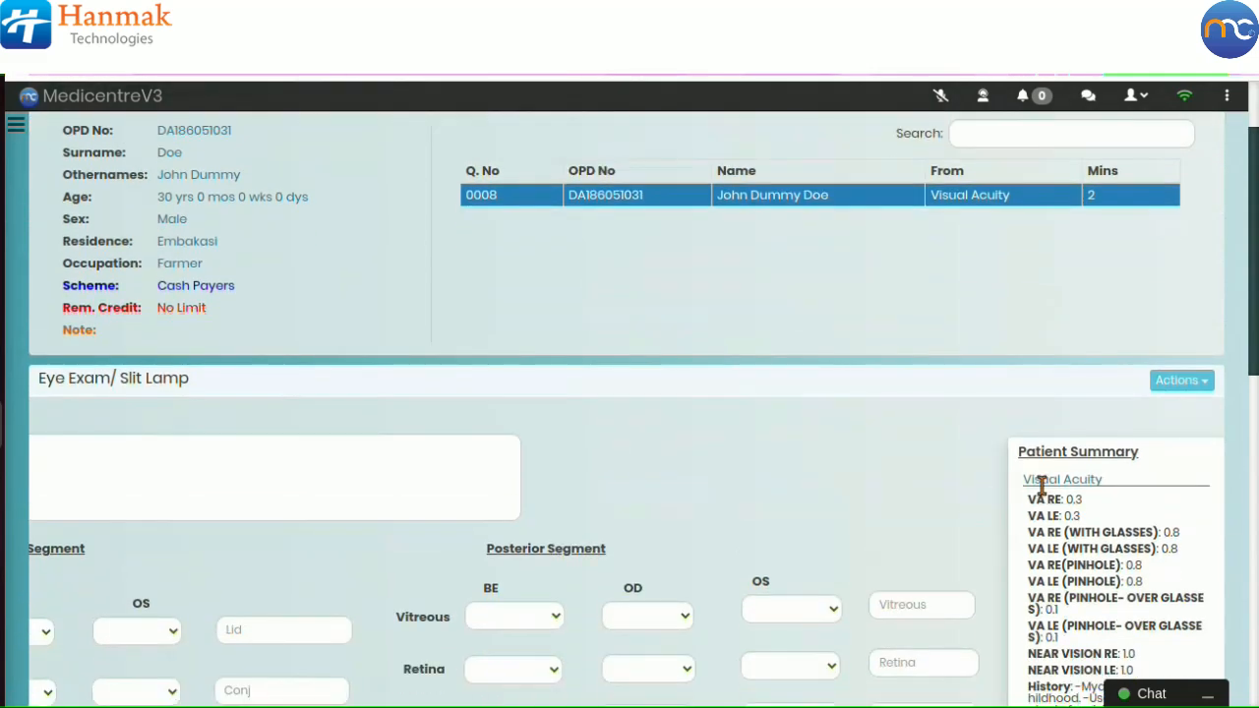
pyautogui.scroll(-1, 1048, 485)
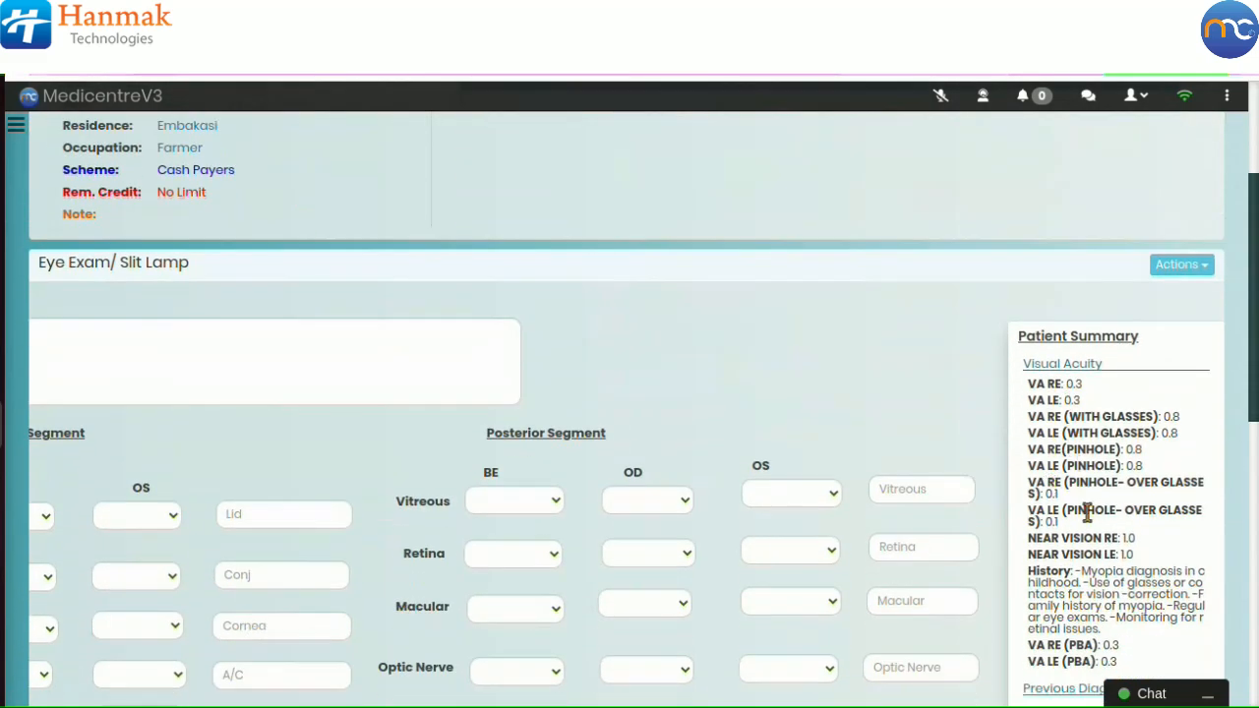
pyautogui.scroll(-1, 1100, 555)
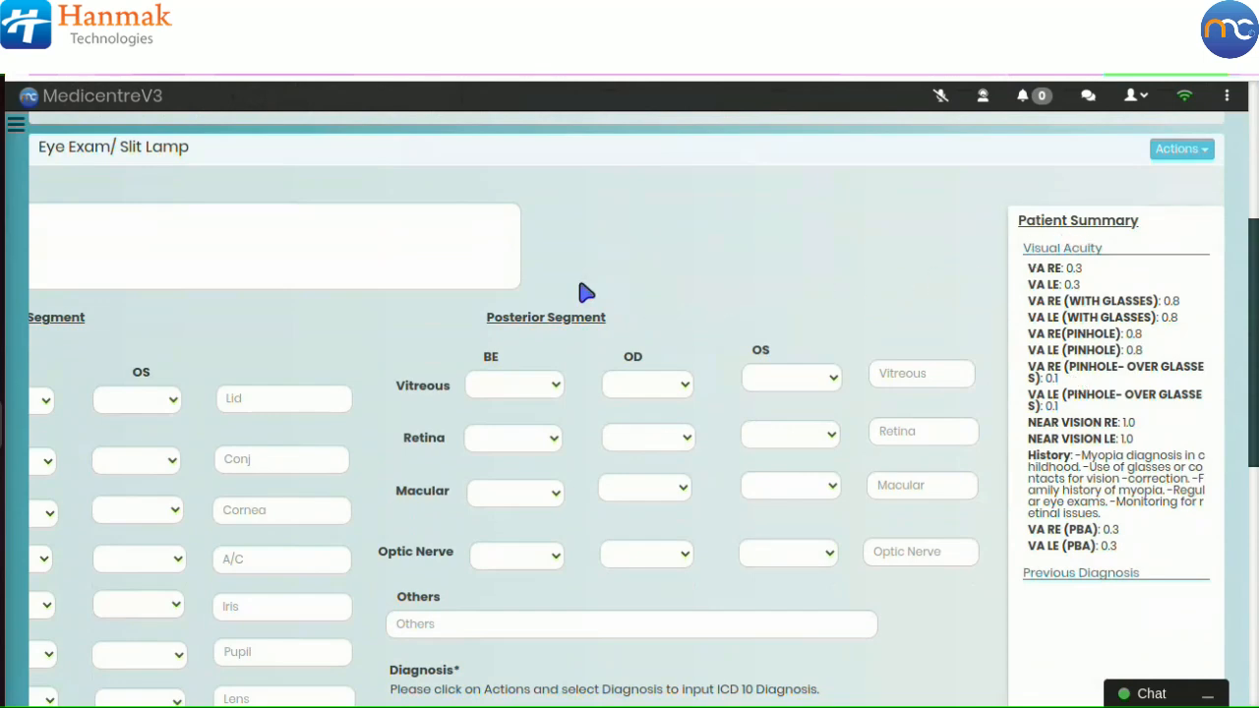
# Step: Paste the patient's chief complaint, history, medical, family and social history into the History box
pyautogui.scroll(-4, 578, 289)
pyautogui.moveTo(467, 462); pyautogui.dragTo(173, 466)
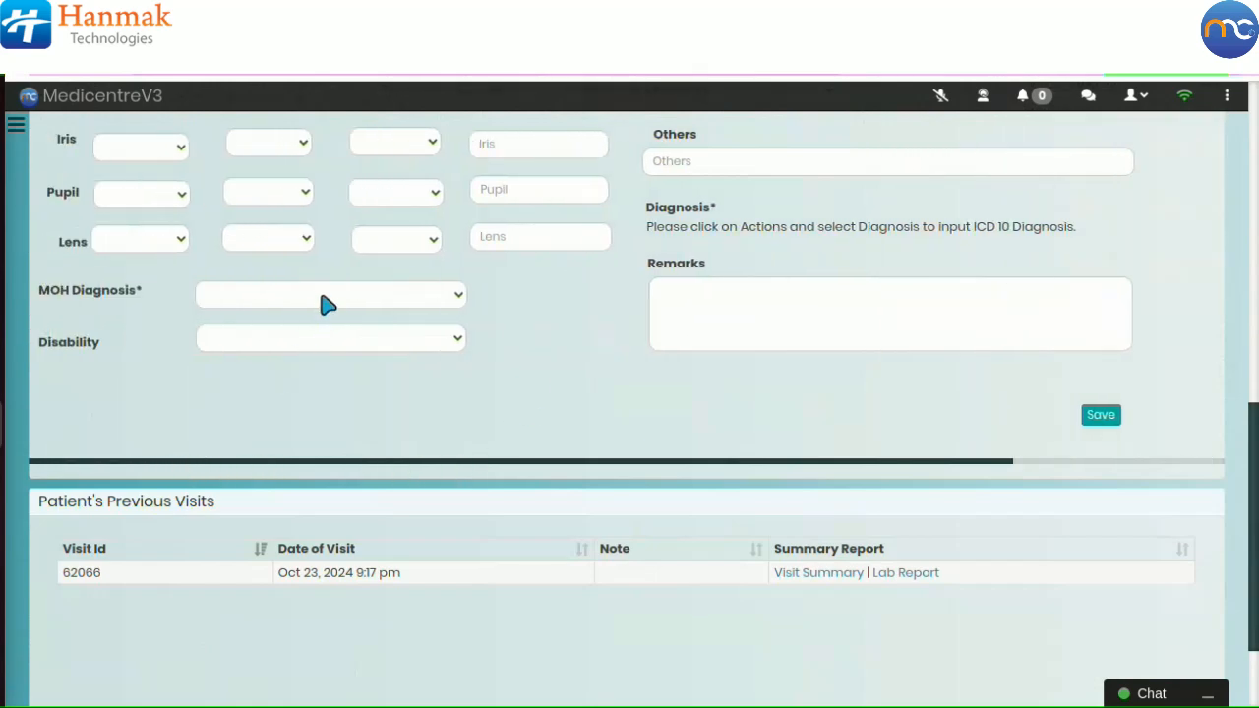
pyautogui.scroll(5, 321, 286)
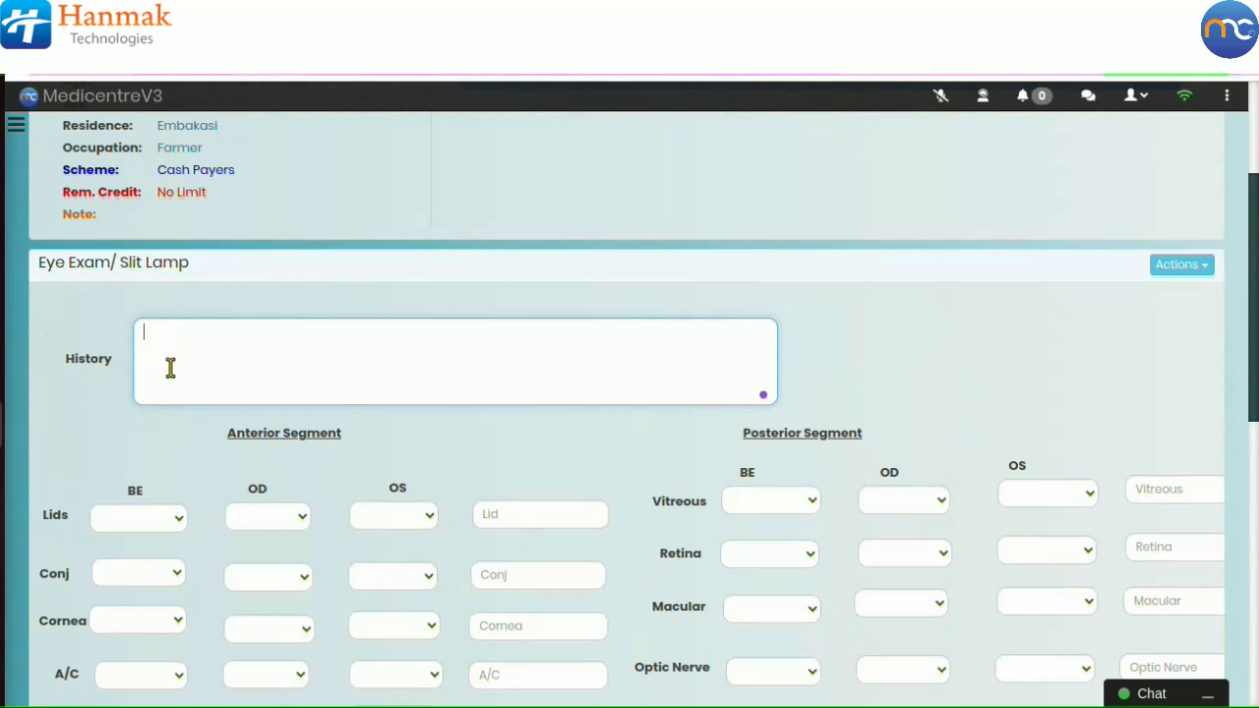
pyautogui.write('History: Progressive vision deterioration since childhood; occasional eye fatigue after near work. Medical History: No eye injuries or other conditions; last eye exam over two years ago. Family History: Parents wear glasses for myopia. Social History: Works long hours on a computer; non-smoker, moderate alcohol use.')
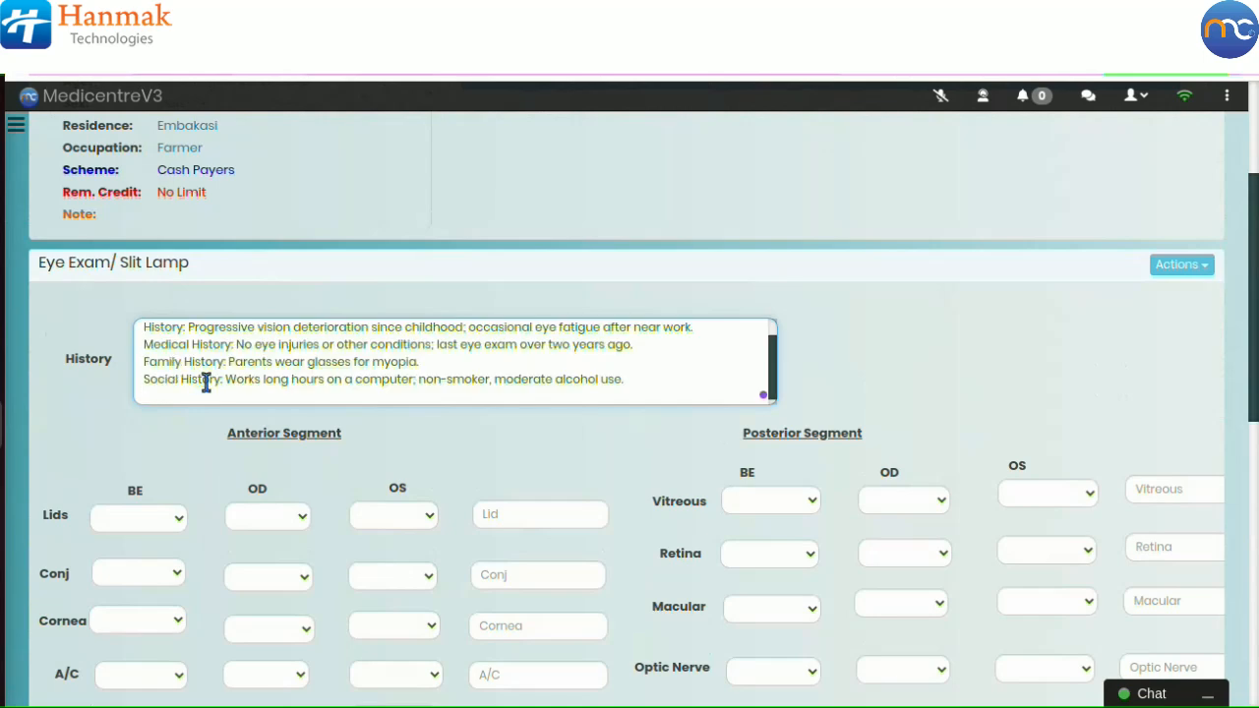
pyautogui.scroll(1, 251, 379)
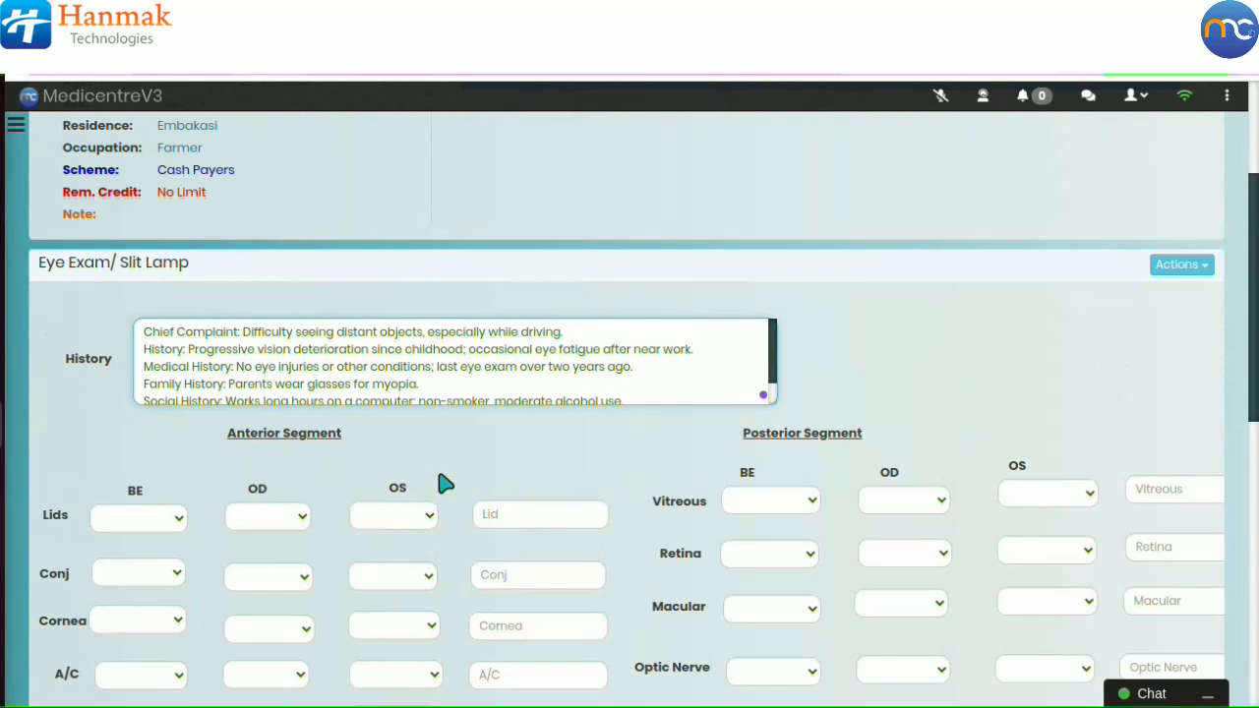
# Step: Set the Anterior Segment BE findings: Lids Normal, Conj Not Inject, and Cornea Clear
pyautogui.scroll(-3, 441, 487)
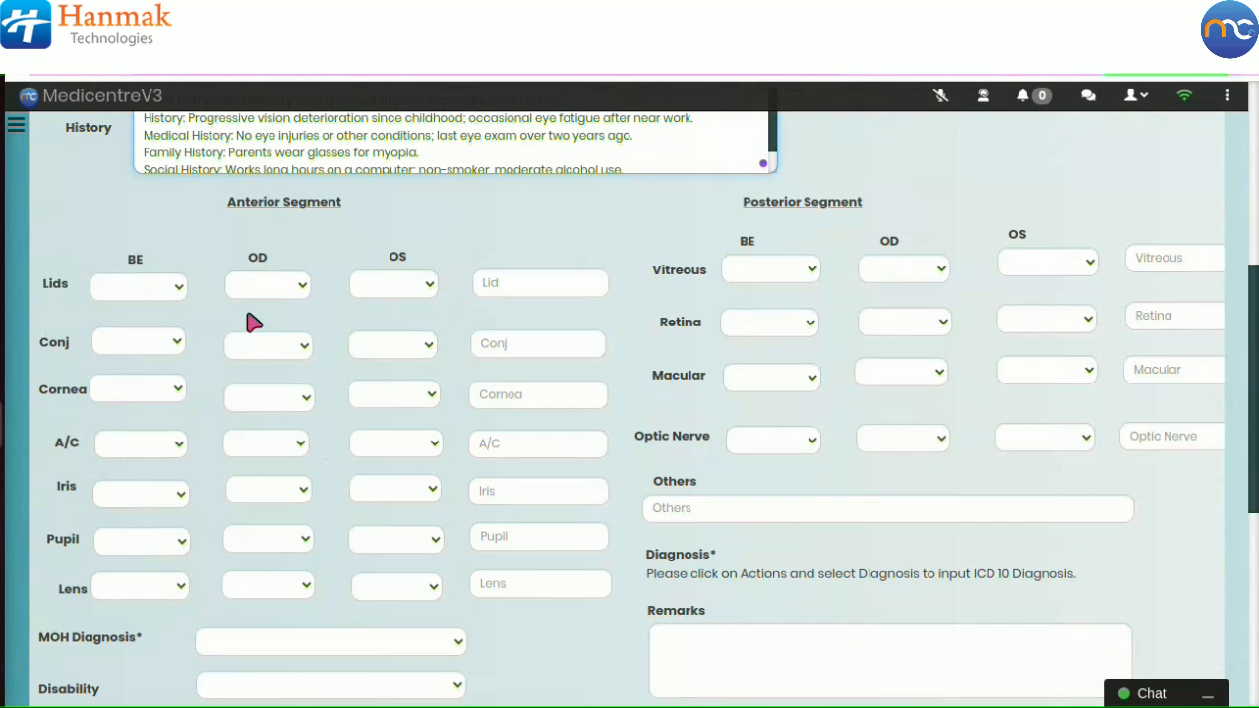
pyautogui.click(162, 291)
pyautogui.press('Down')
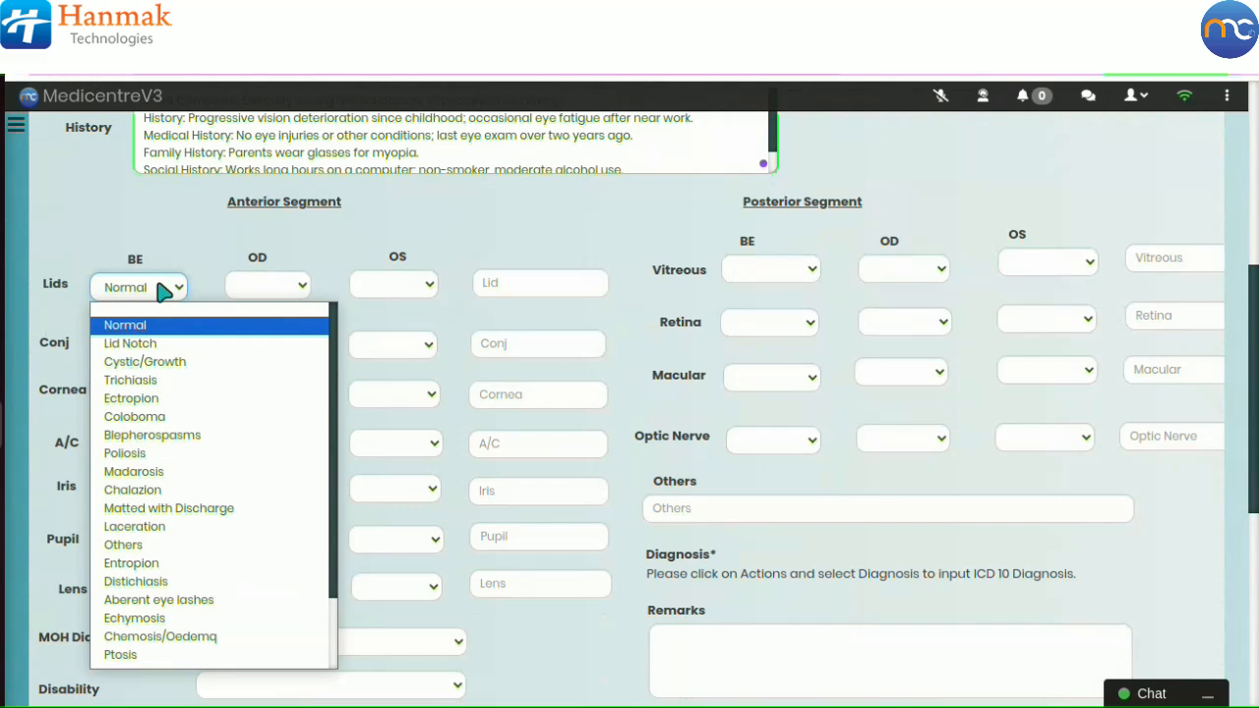
pyautogui.click(156, 324)
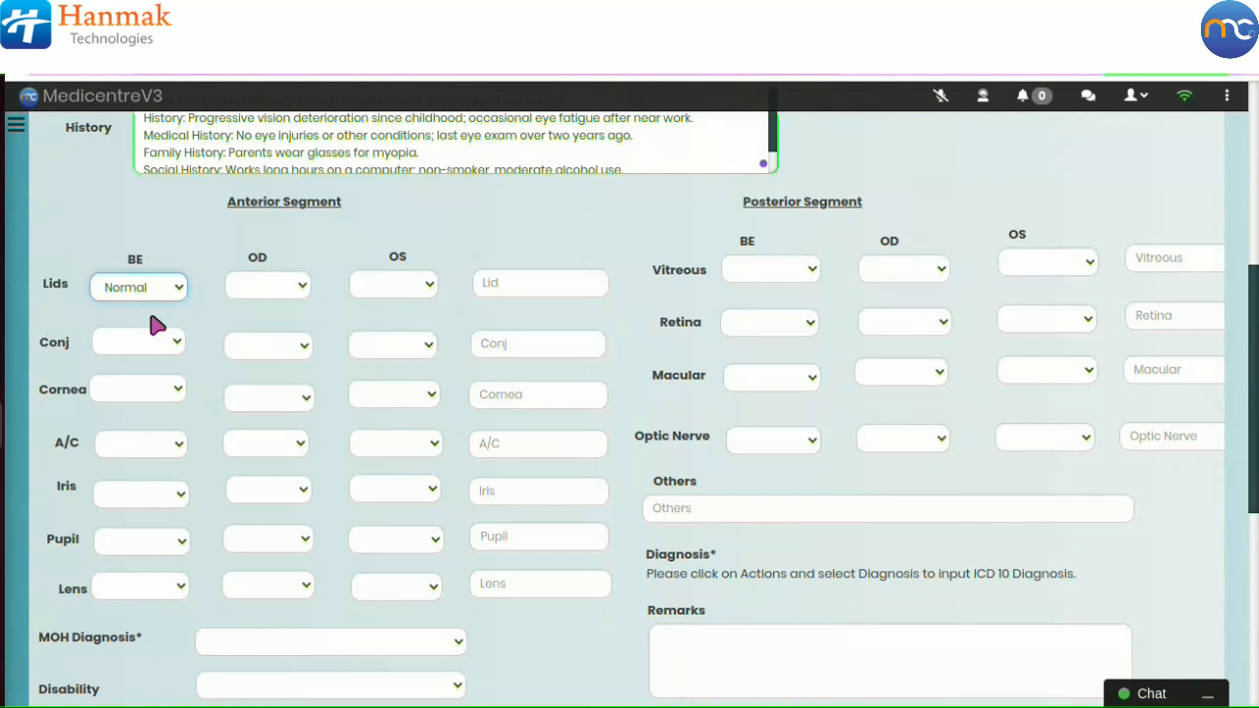
pyautogui.click(153, 342)
pyautogui.click(152, 378)
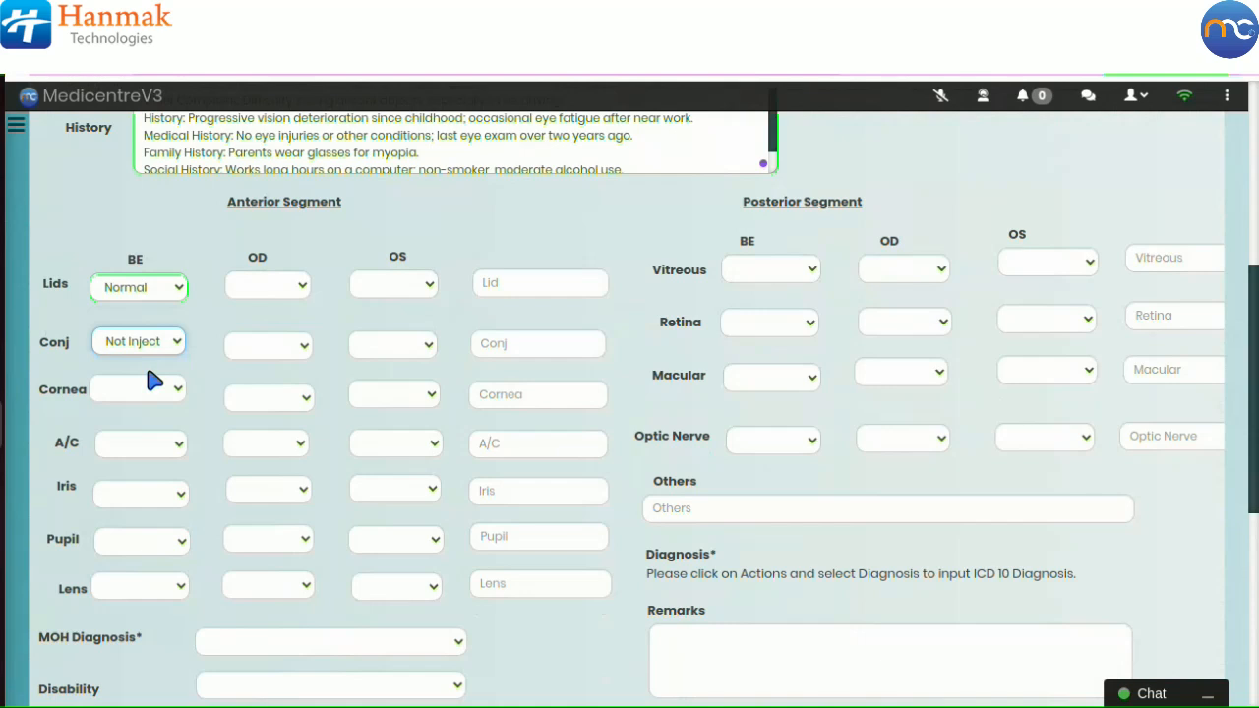
pyautogui.click(148, 390)
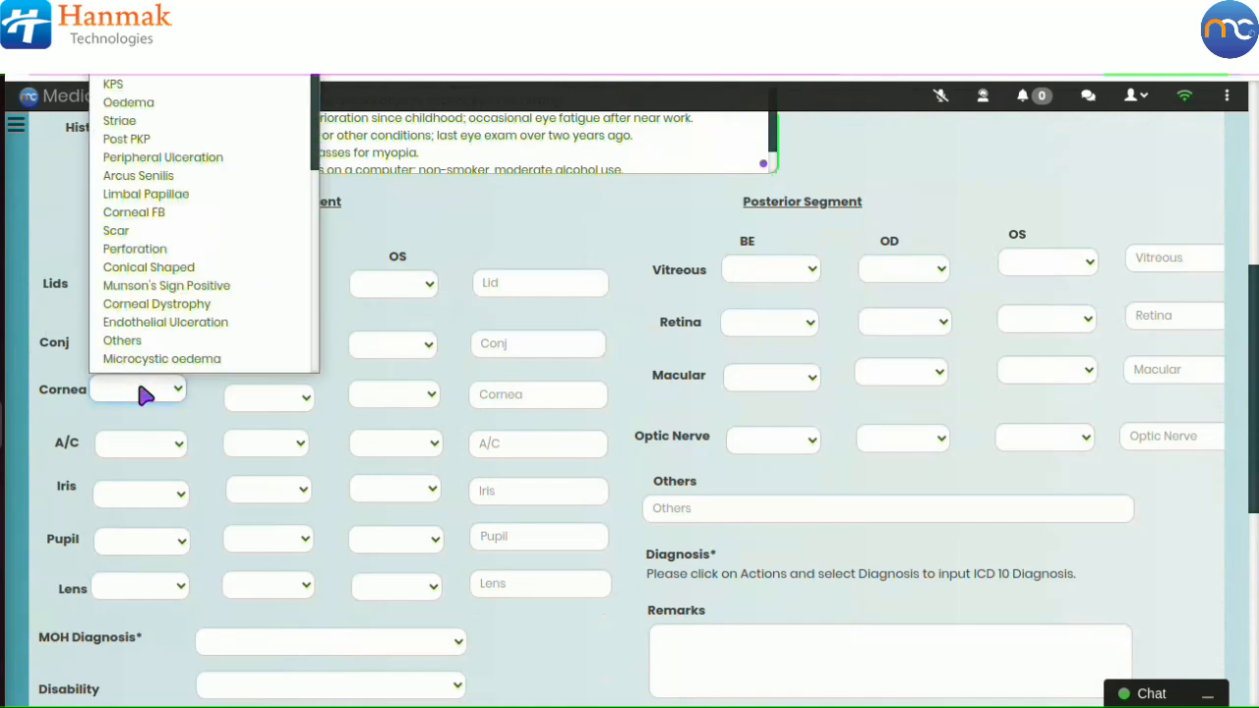
pyautogui.press('Down')
pyautogui.press('Return')
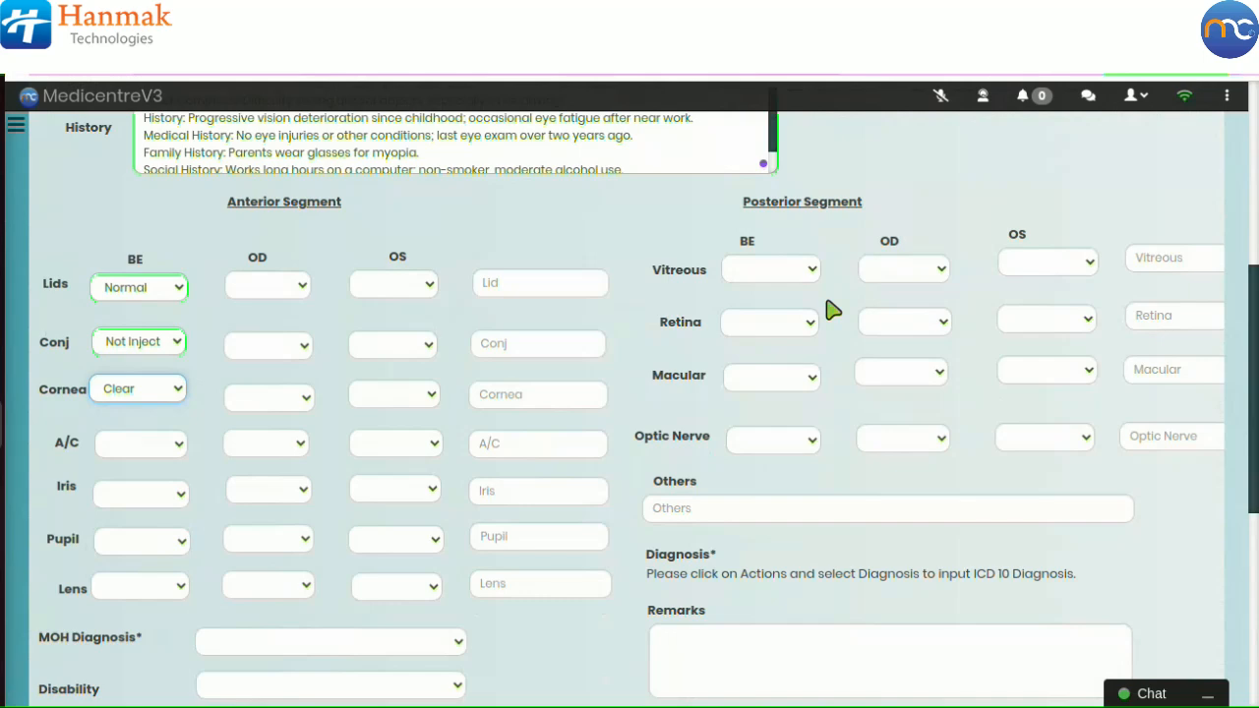
# Step: Set the Posterior Segment BE Vitreous, Retina and Macular findings to Normal
pyautogui.click(771, 274)
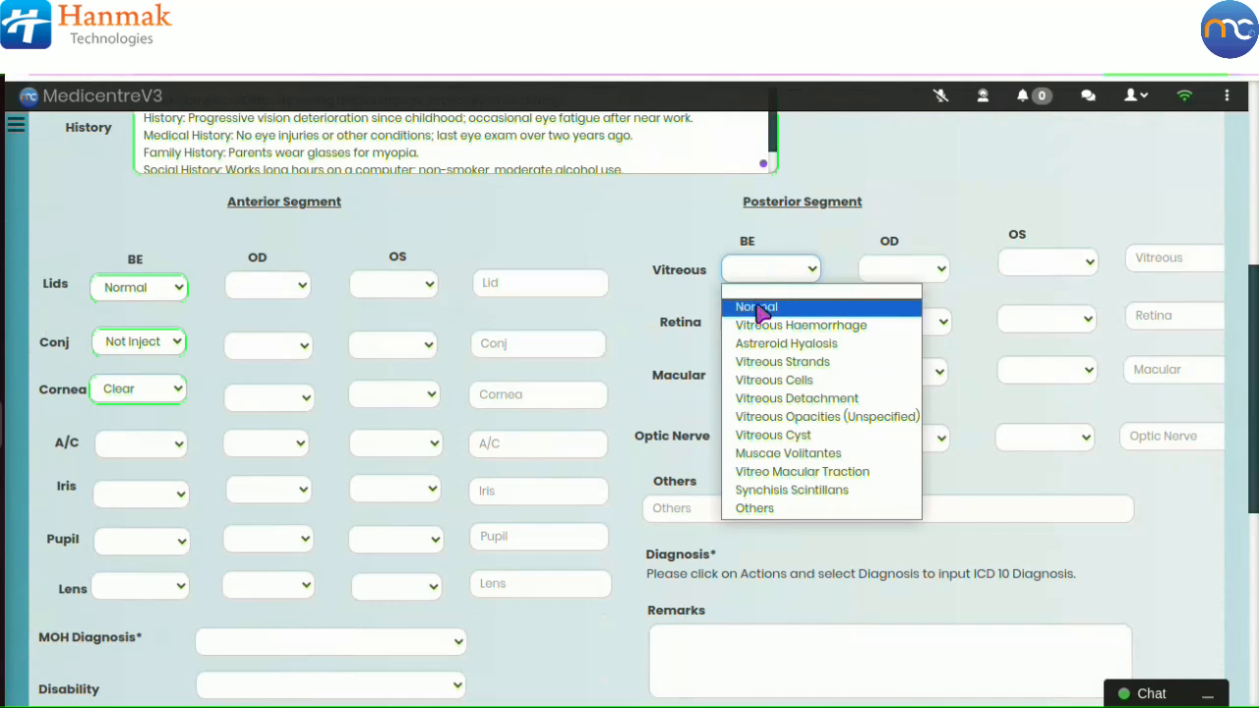
pyautogui.click(763, 311)
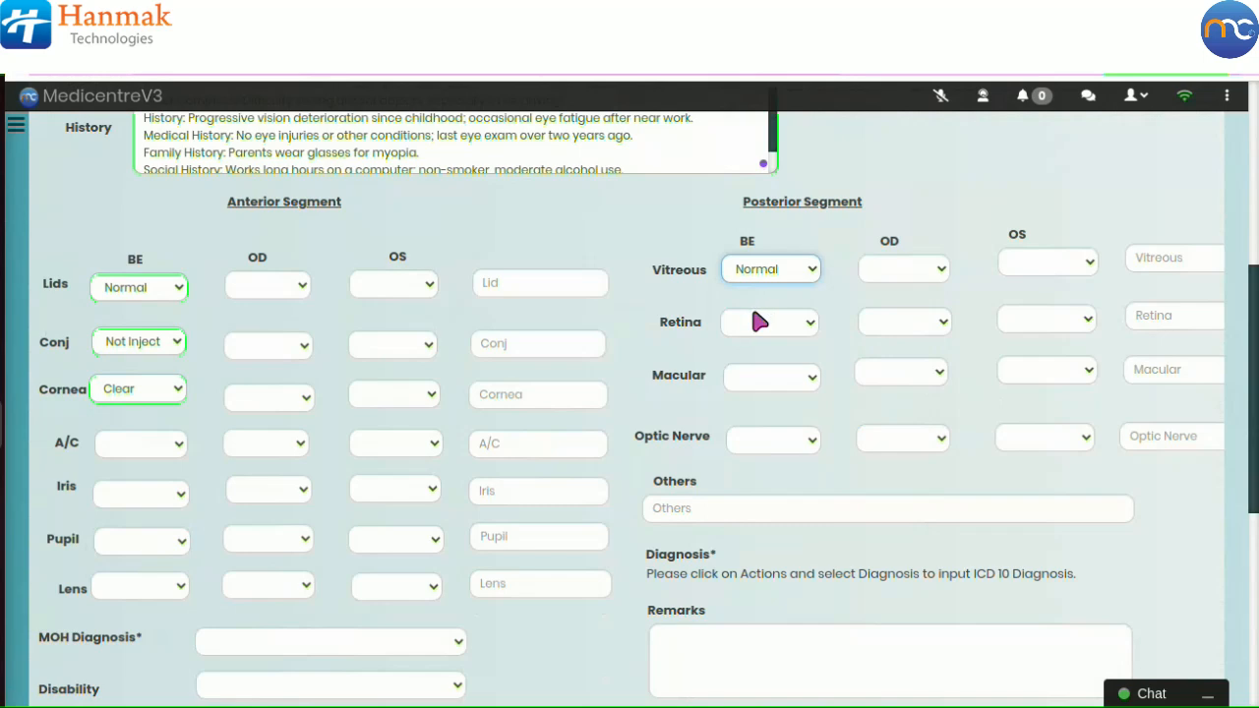
pyautogui.click(753, 320)
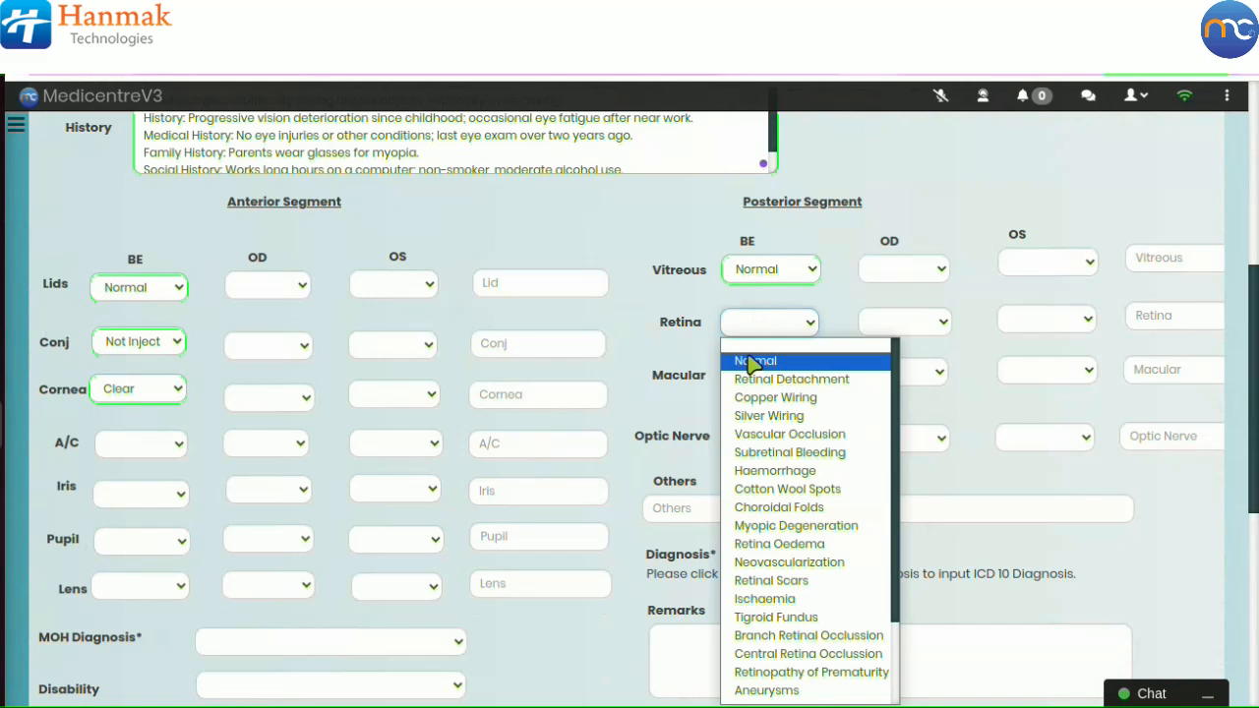
pyautogui.click(755, 362)
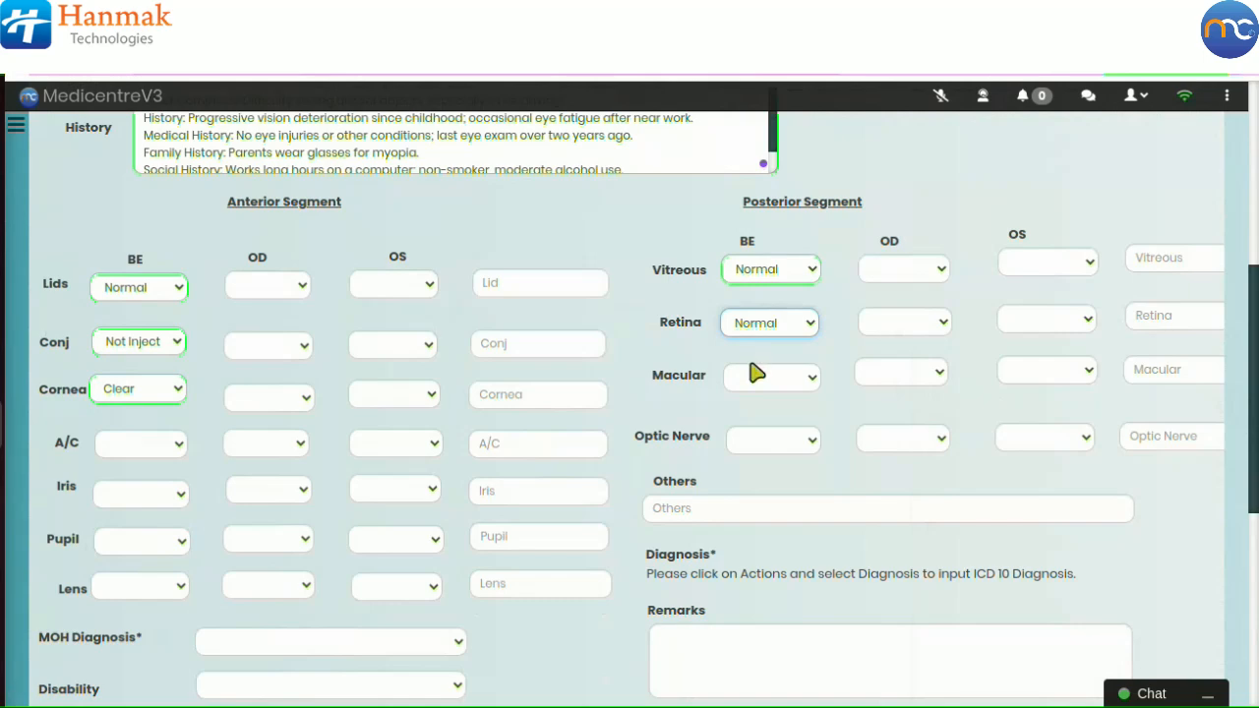
pyautogui.click(756, 384)
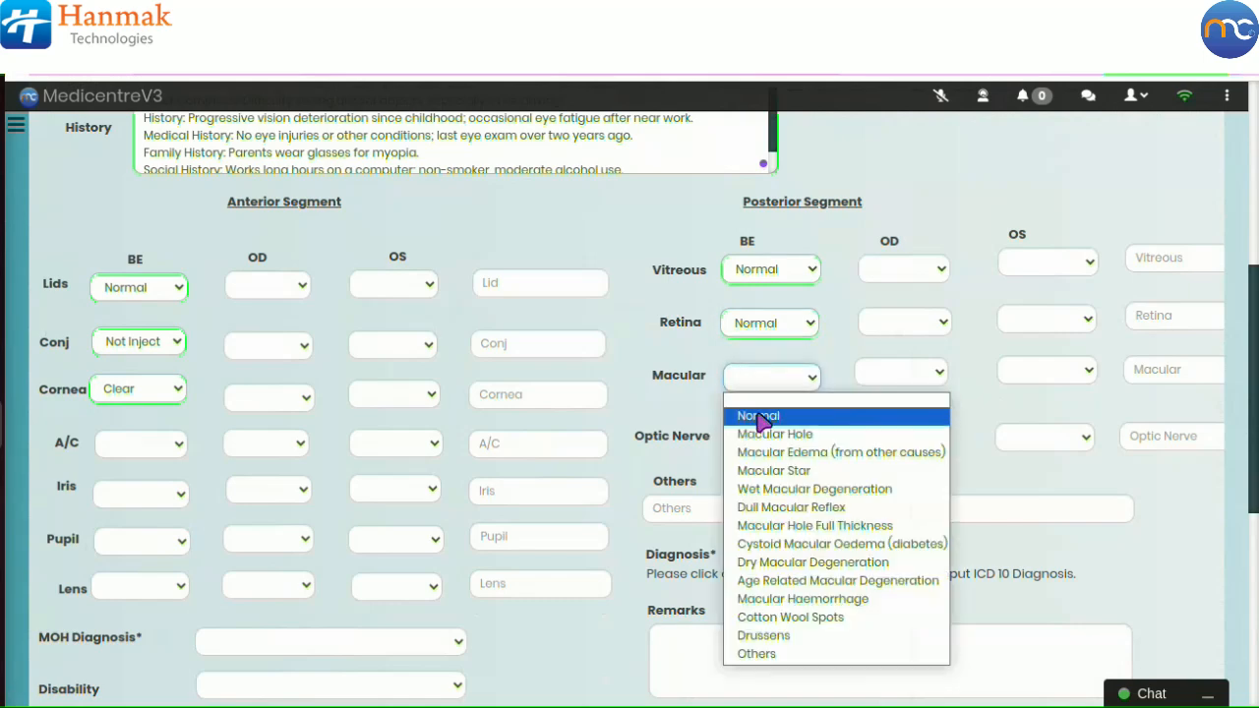
pyautogui.click(763, 417)
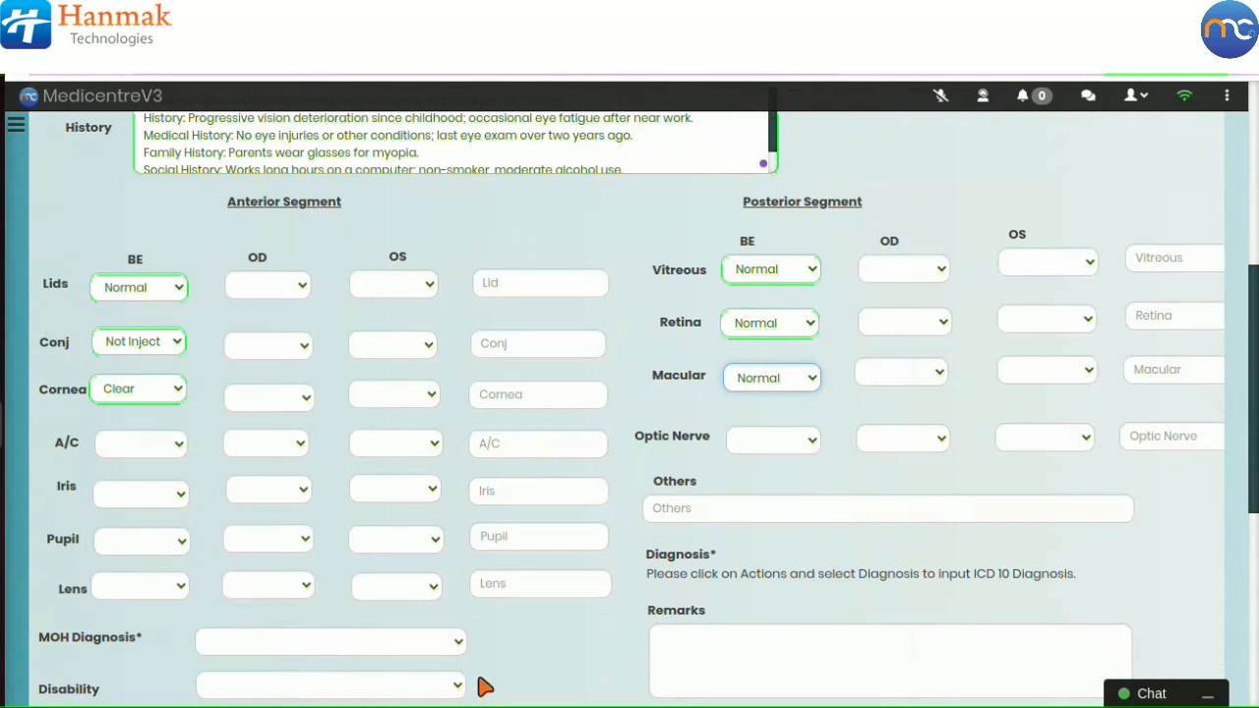
# Step: Choose Myopia as the MOH Diagnosis and Visual as the Disability, then save the eye exam
pyautogui.scroll(-2, 565, 647)
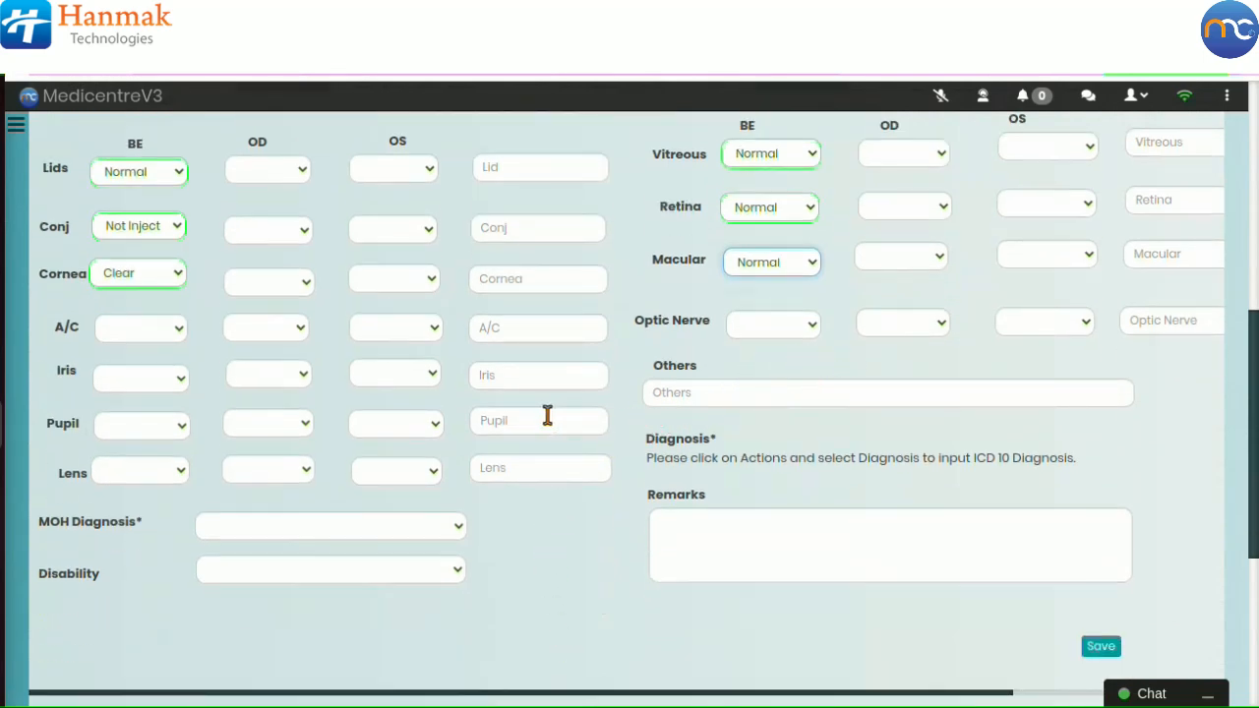
pyautogui.click(348, 528)
pyautogui.scroll(-5, 354, 480)
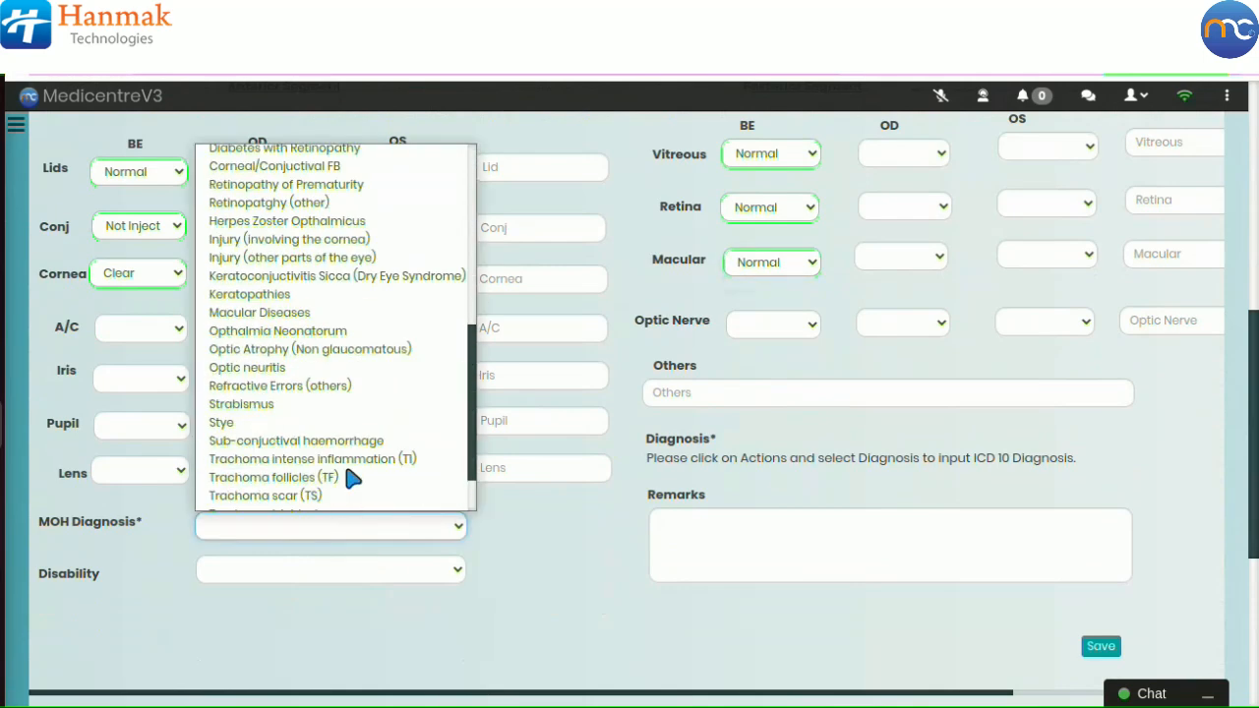
pyautogui.click(322, 505)
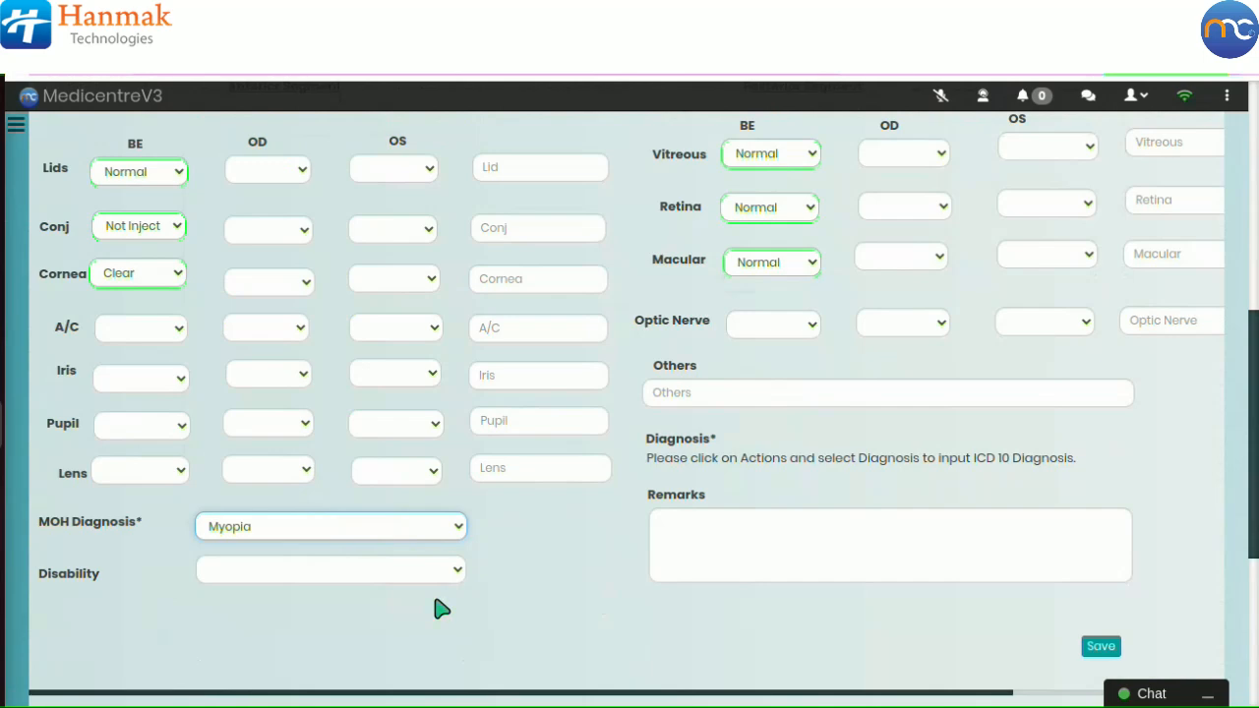
pyautogui.click(391, 575)
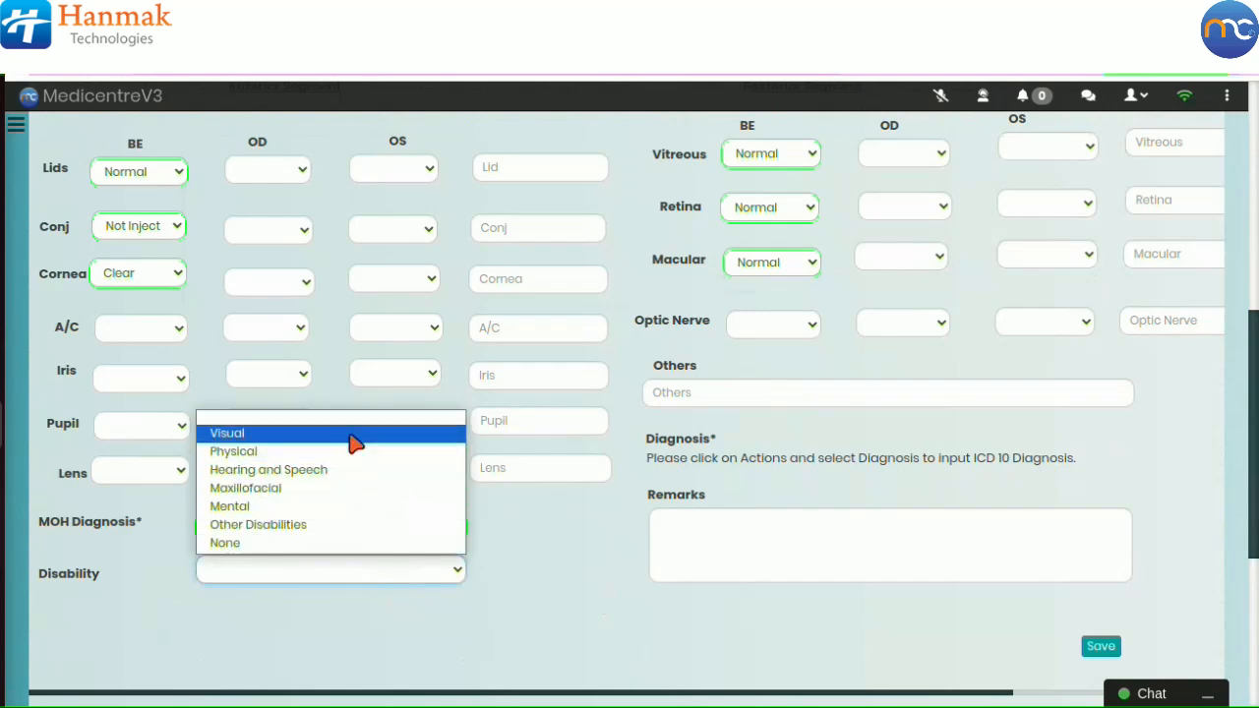
pyautogui.click(354, 445)
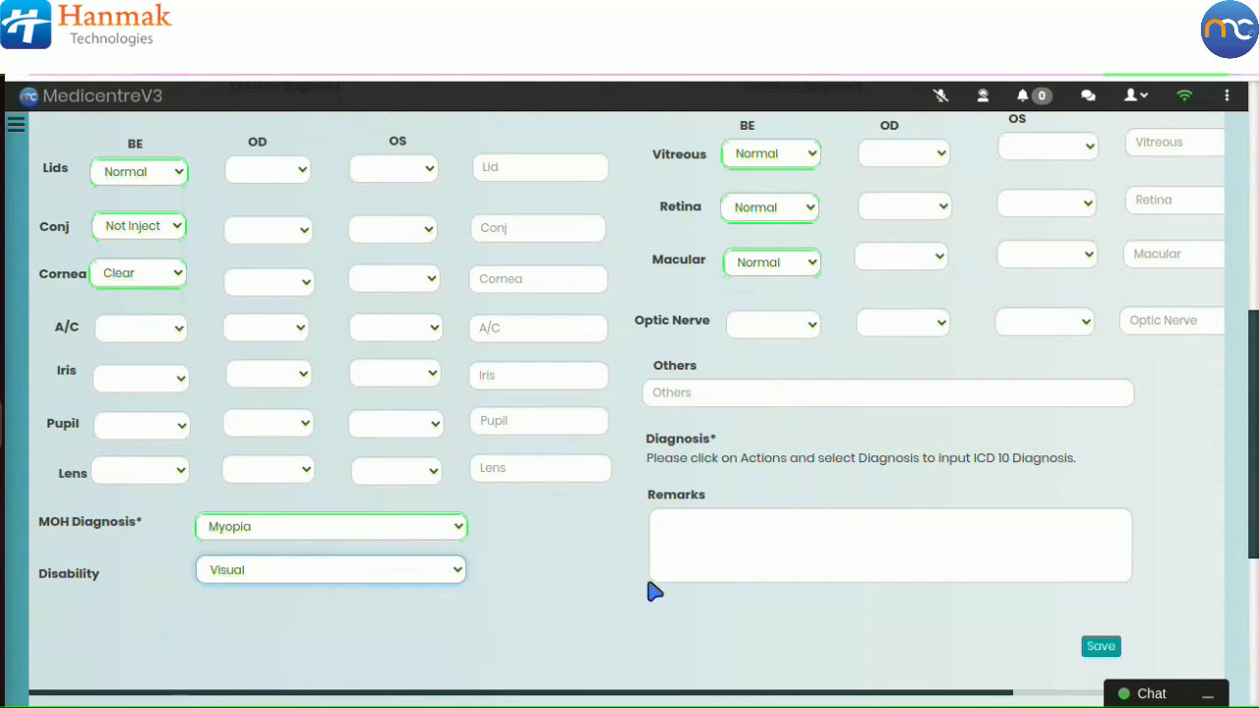
pyautogui.click(690, 549)
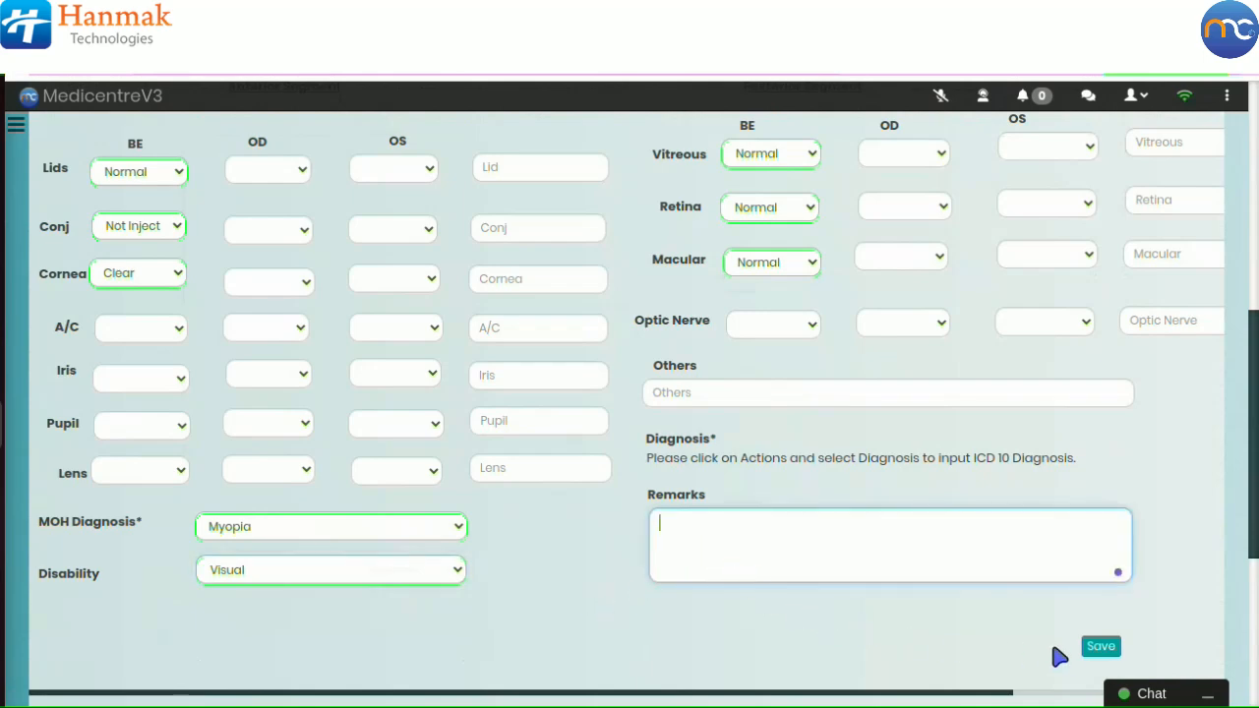
pyautogui.click(1095, 649)
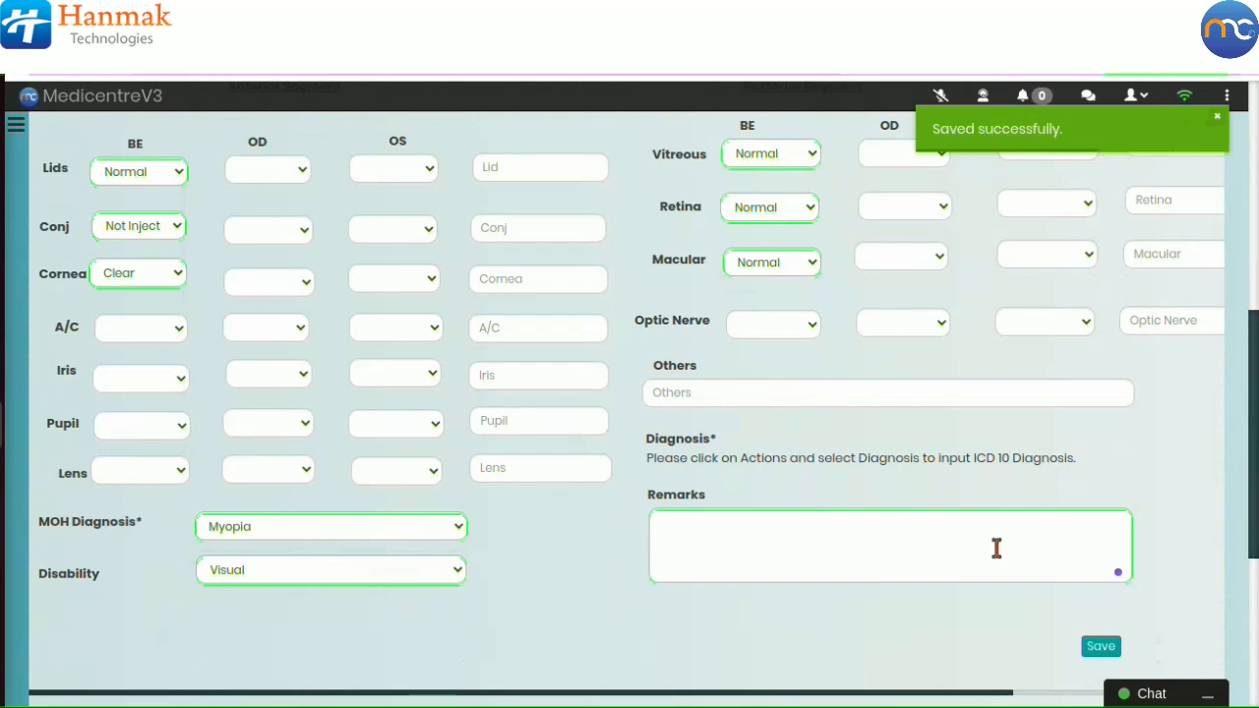
# Step: Add the ICD 10 diagnosis H52.1 Myopia to the patient and close the diagnosis dialog
pyautogui.scroll(5, 971, 381)
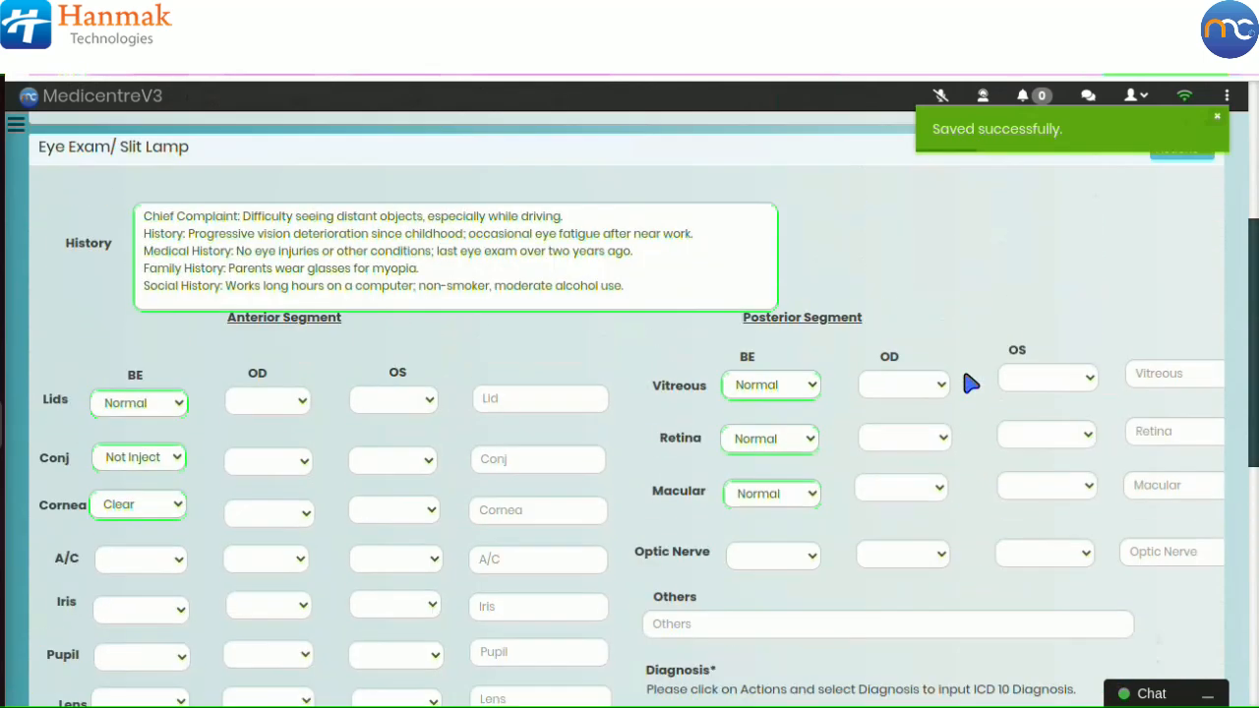
pyautogui.scroll(-1, 971, 382)
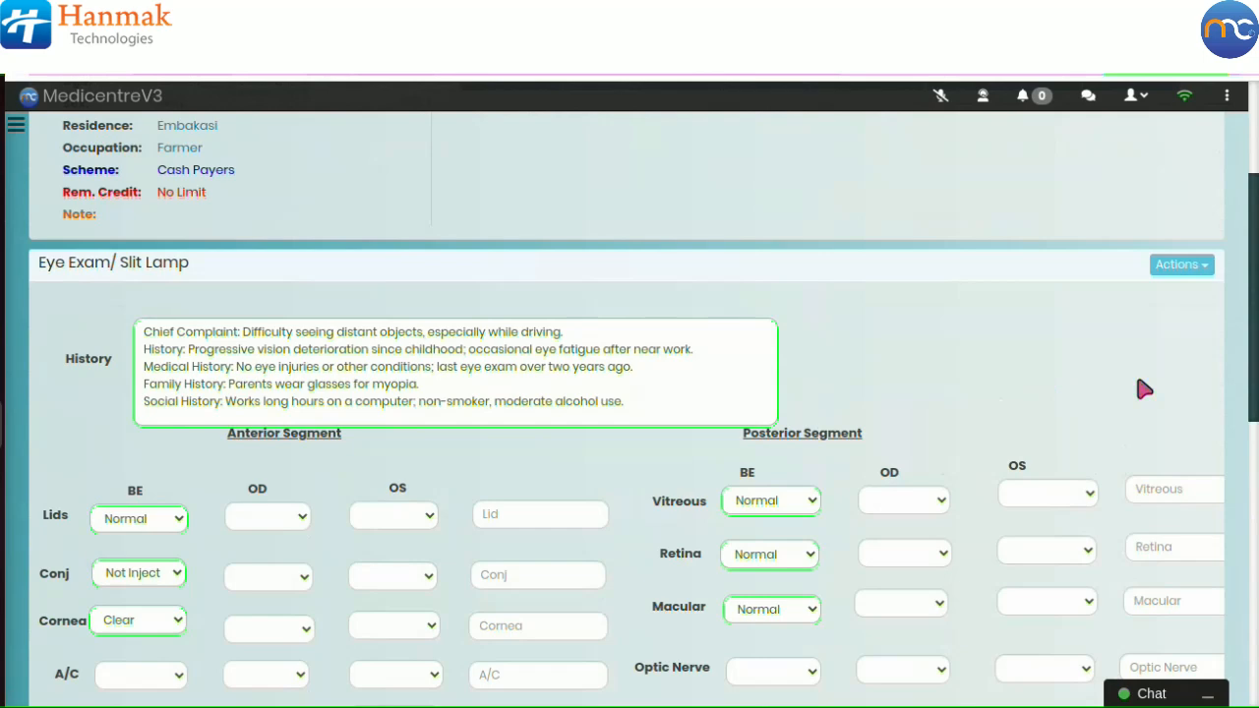
pyautogui.click(1169, 272)
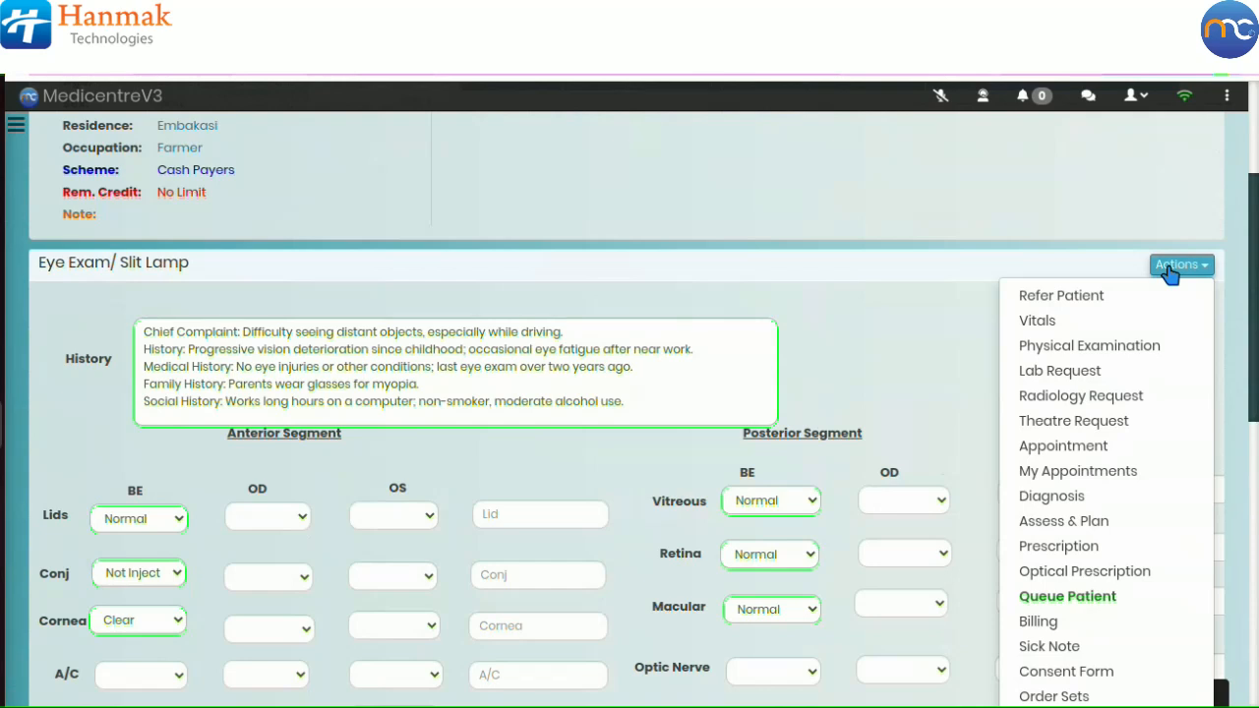
pyautogui.click(1104, 500)
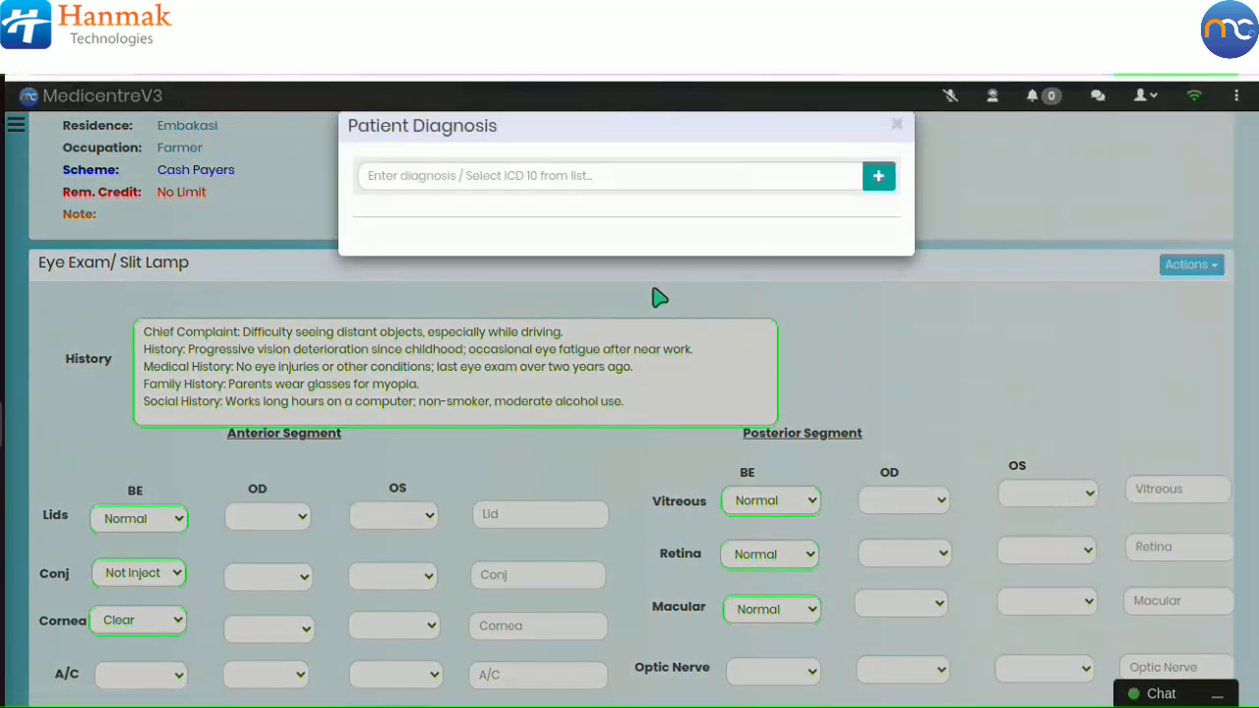
pyautogui.click(512, 178)
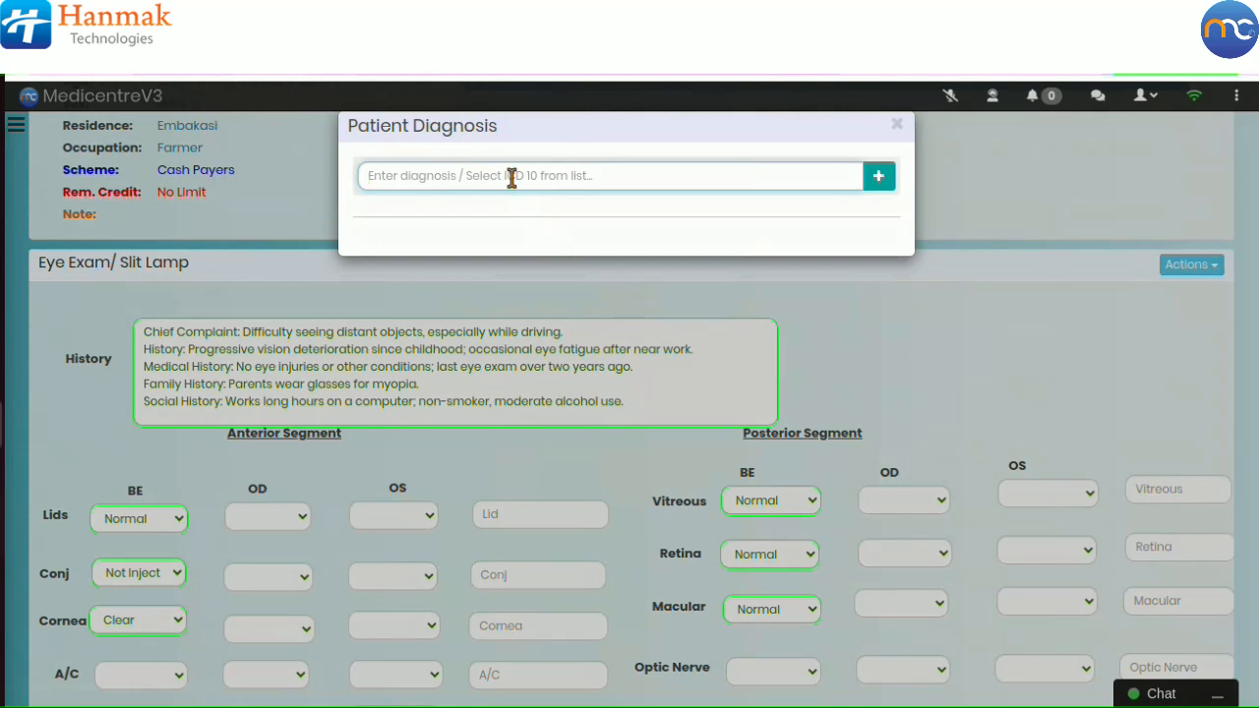
pyautogui.write('myo')
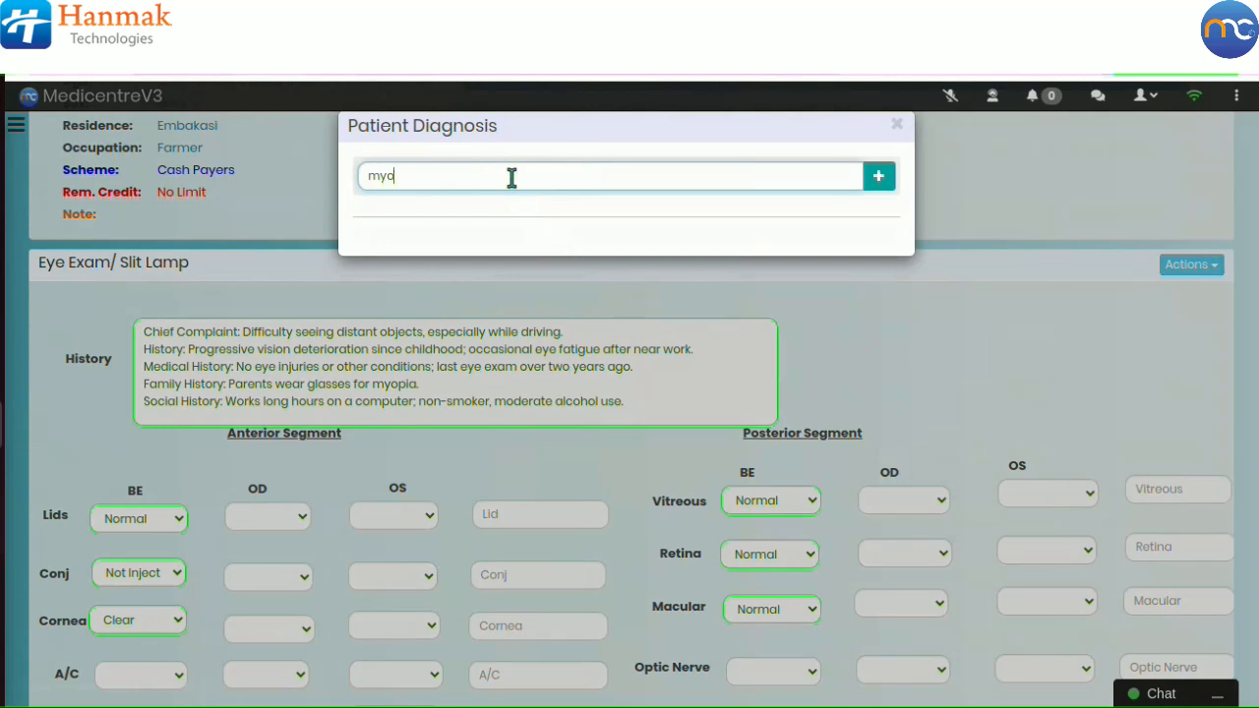
pyautogui.write('pi')
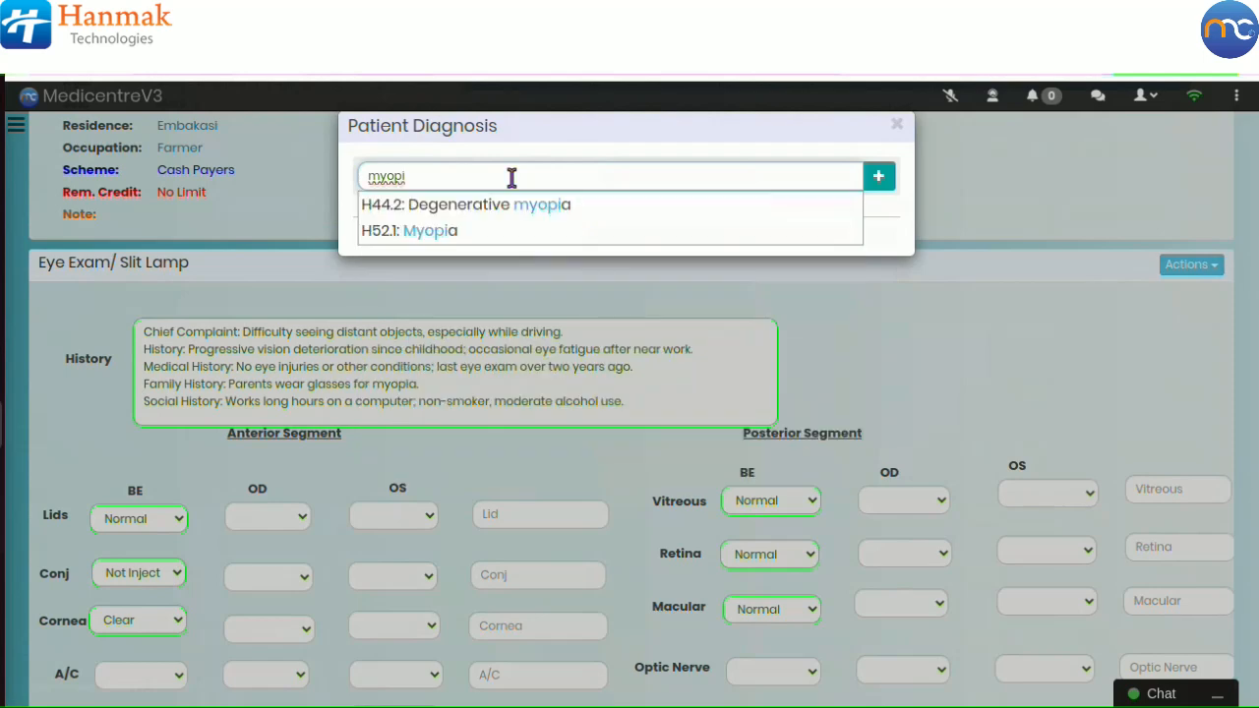
pyautogui.click(478, 233)
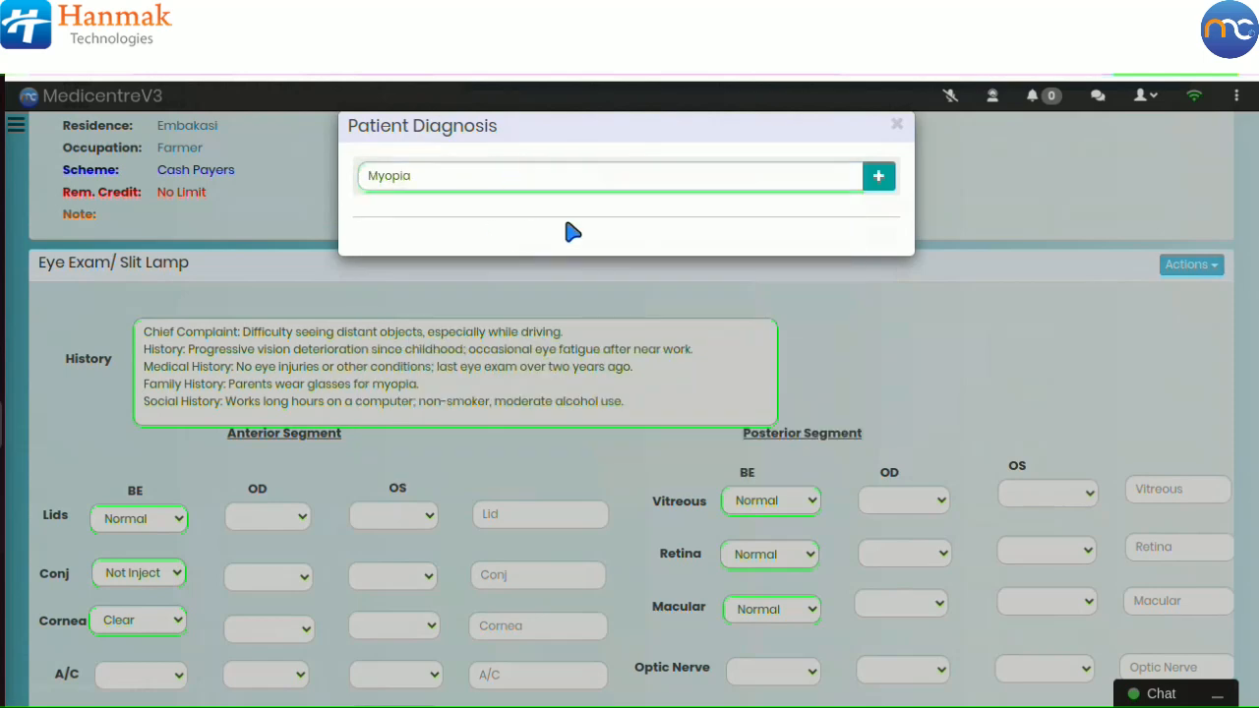
pyautogui.click(879, 178)
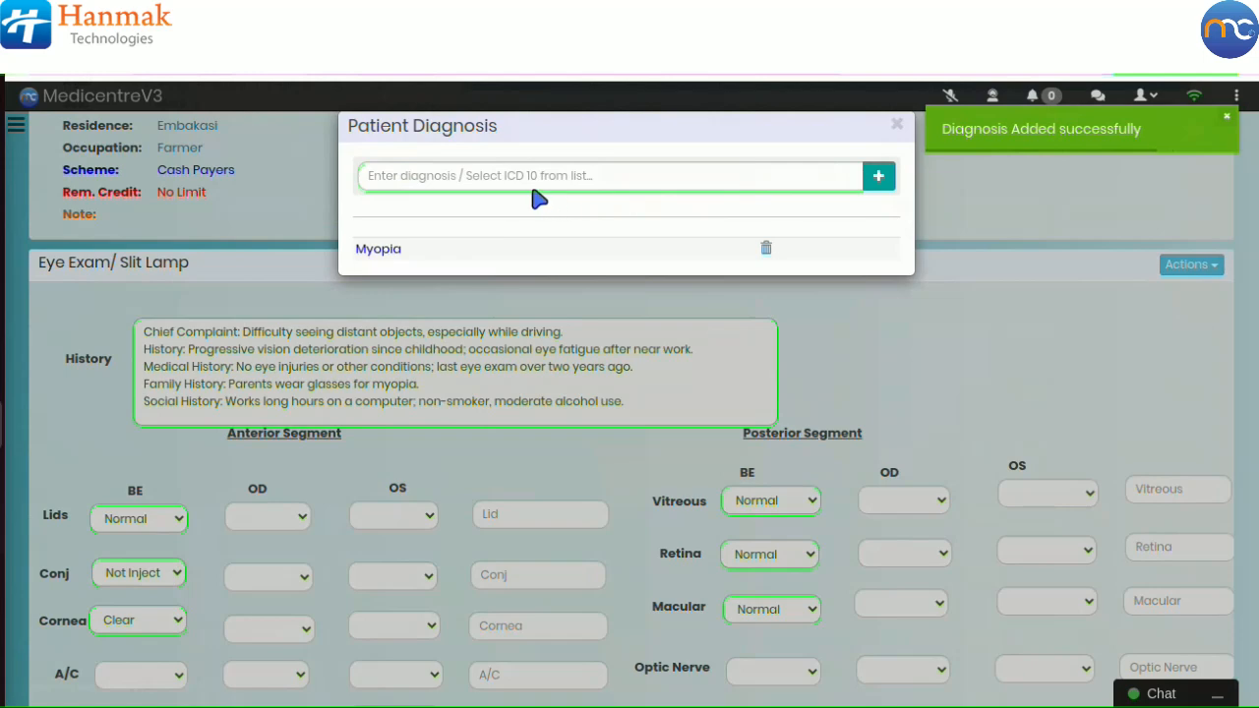
pyautogui.click(898, 128)
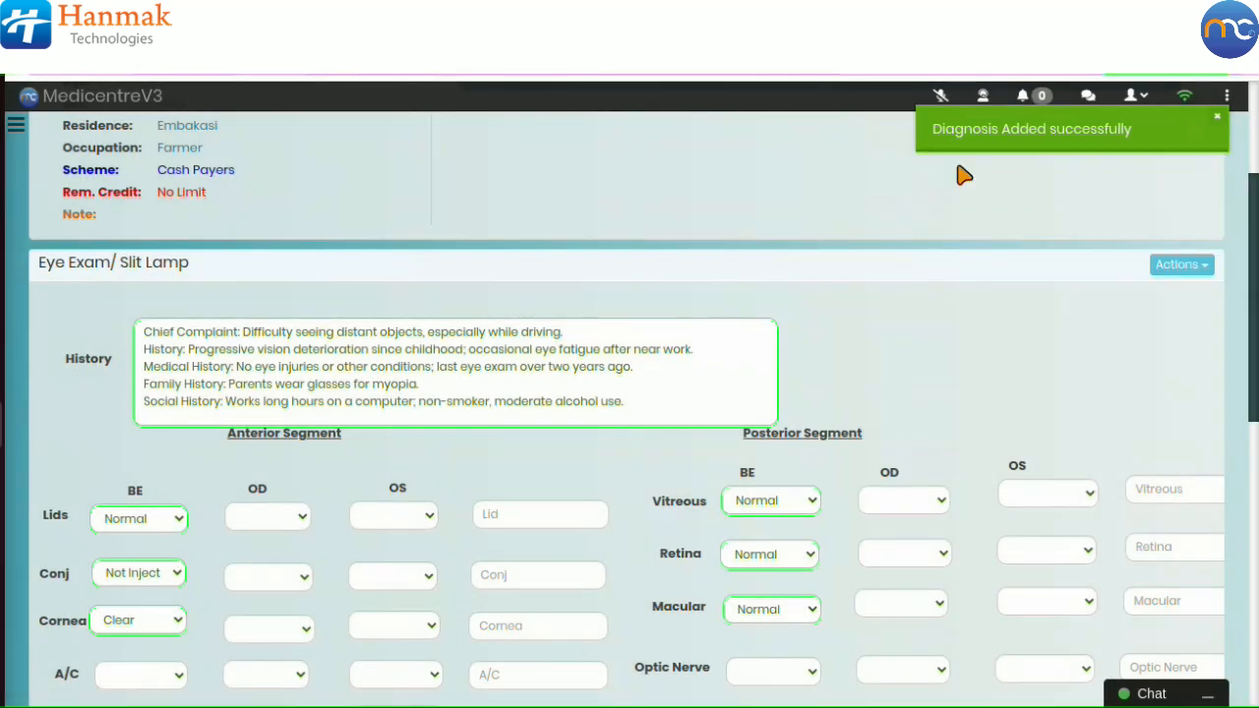
# Step: Browse the eye exam's Actions menu options and the rest of the exam form
pyautogui.click(1182, 270)
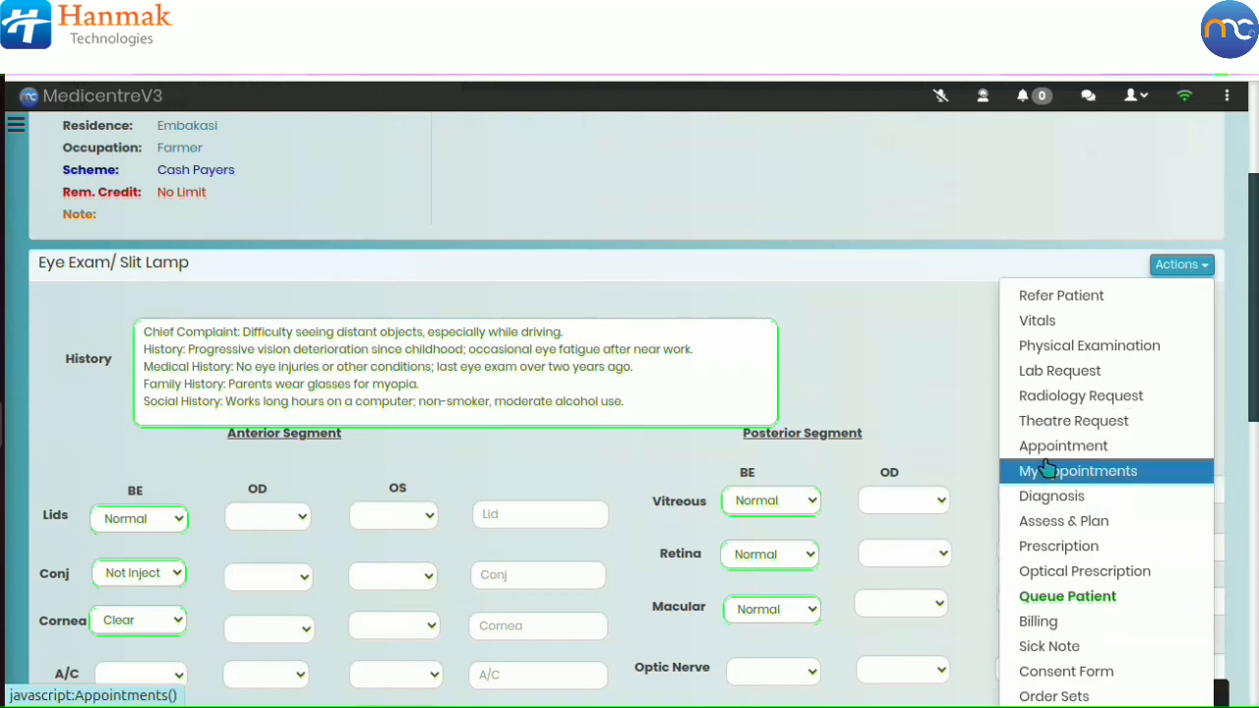
pyautogui.click(1052, 548)
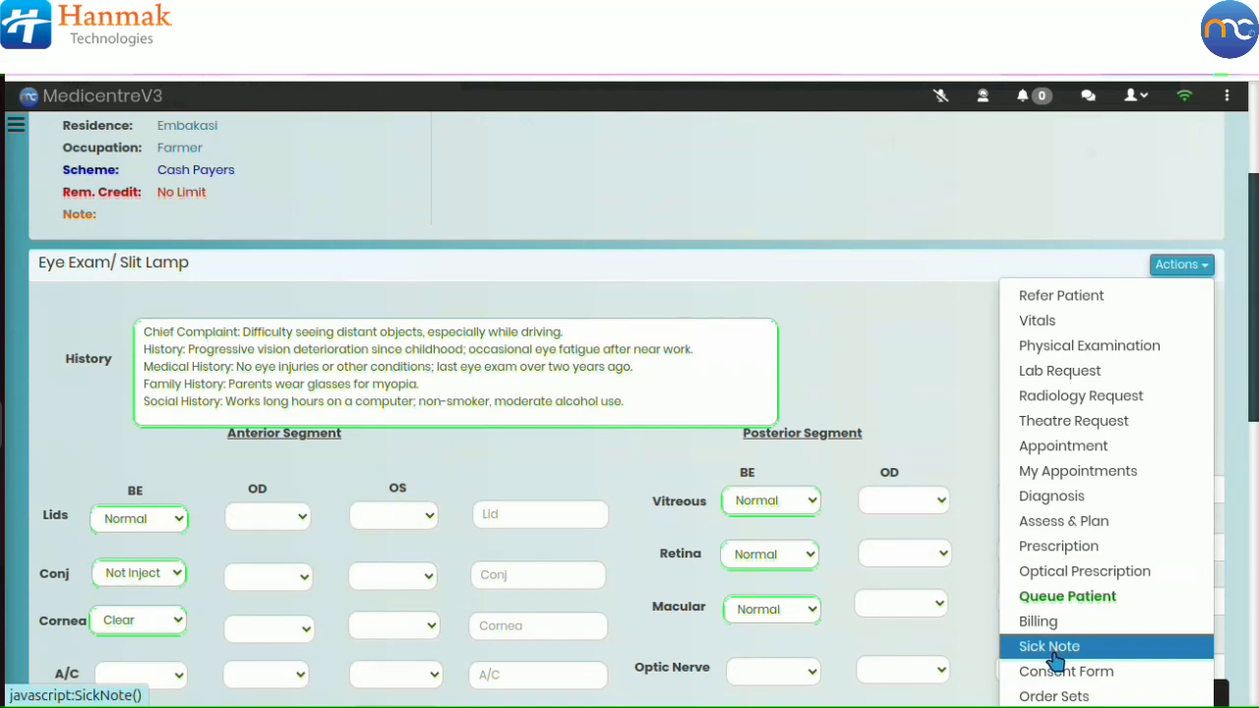
pyautogui.scroll(-3, 1054, 672)
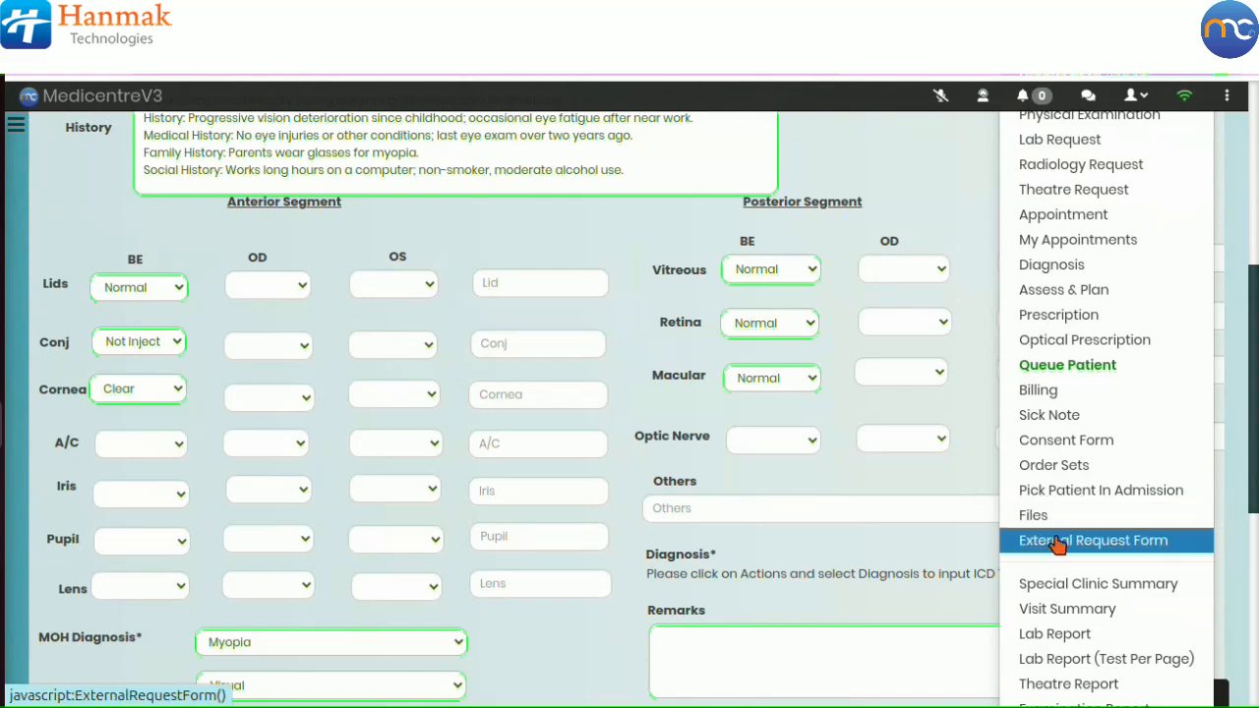
pyautogui.scroll(-2, 1058, 544)
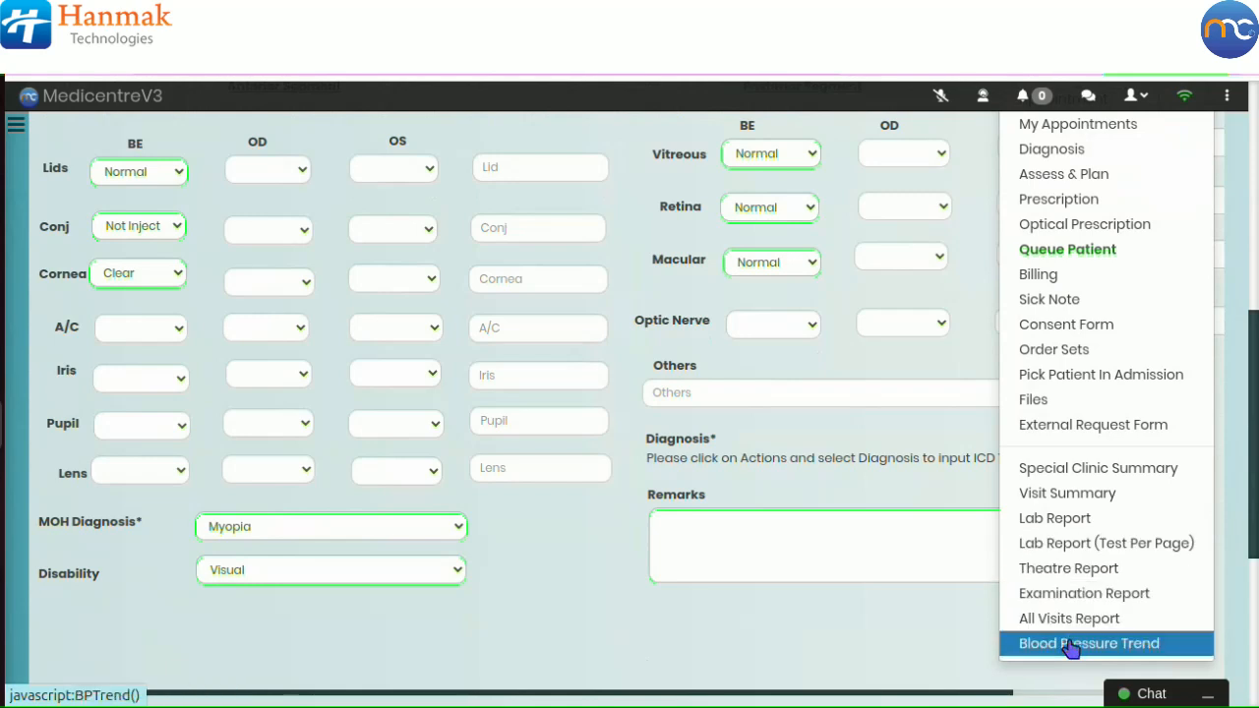
pyautogui.click(898, 639)
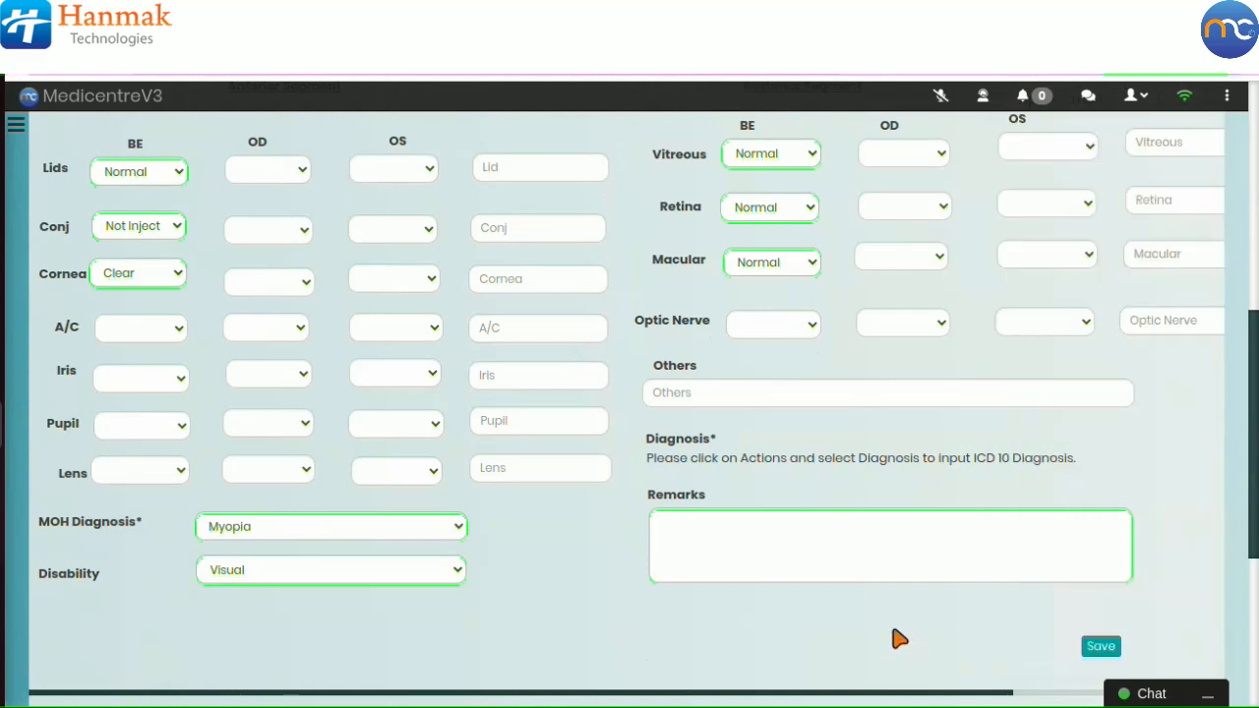
pyautogui.scroll(-3, 898, 640)
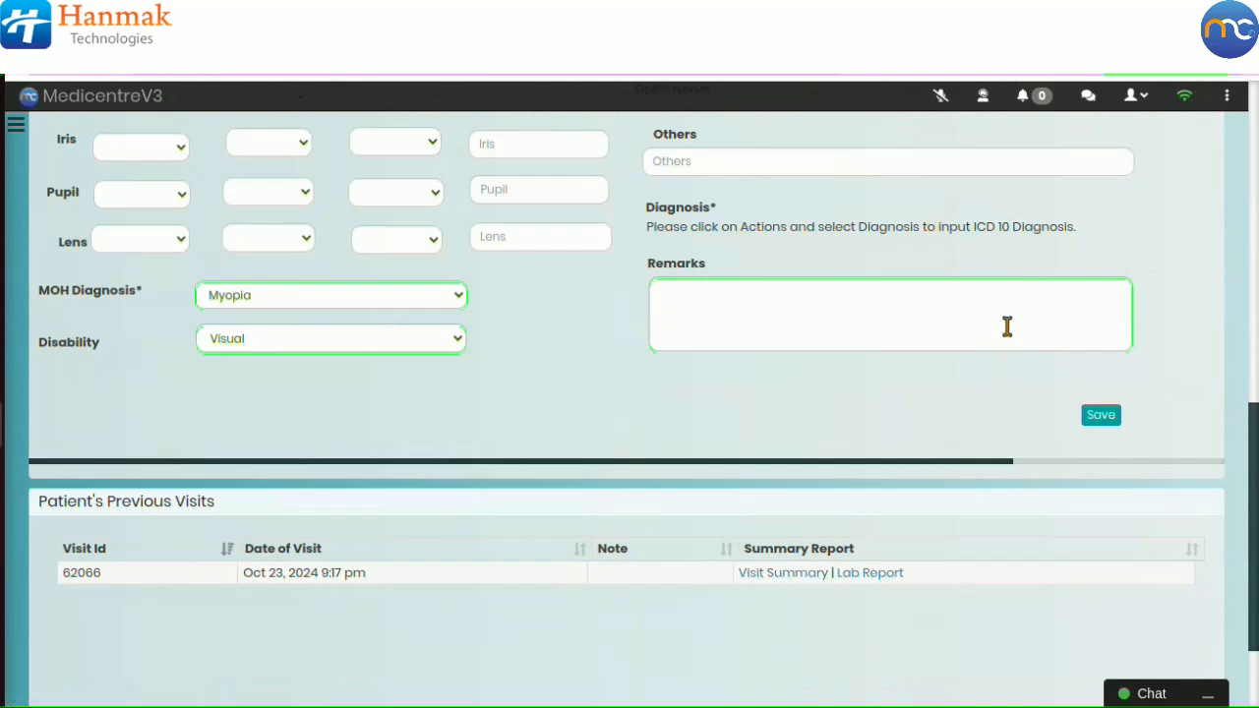
pyautogui.scroll(5, 1055, 253)
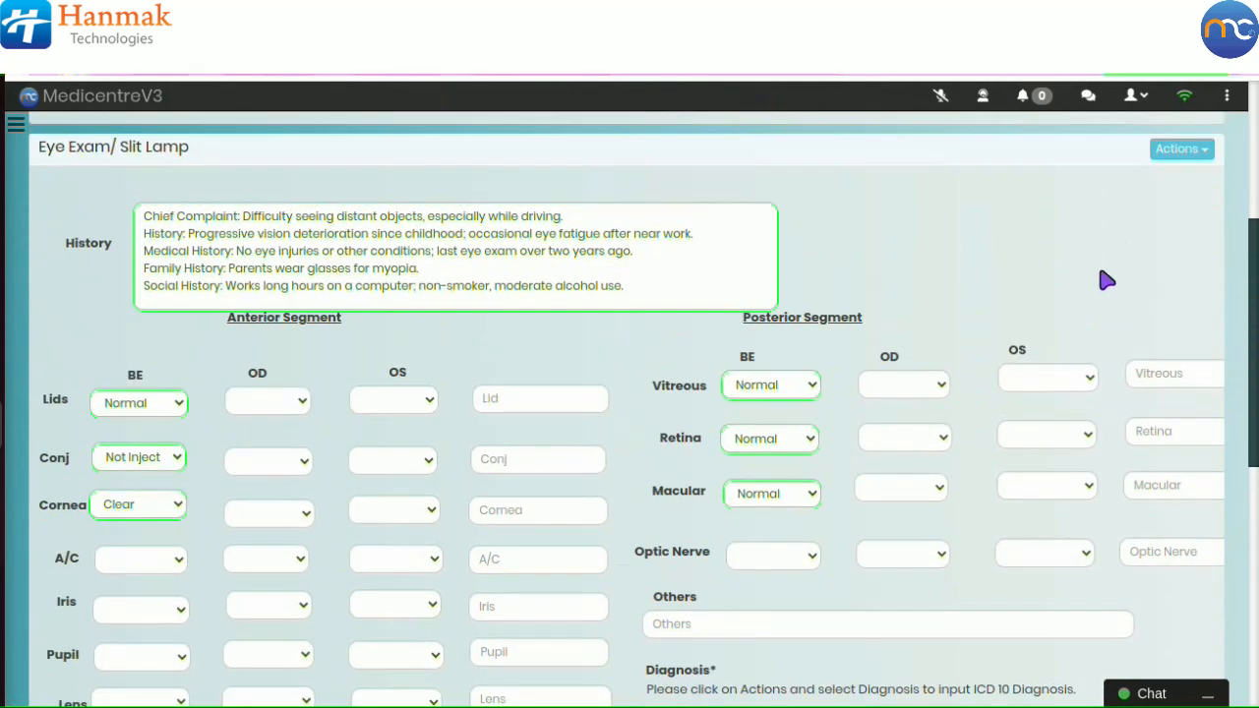
# Step: Queue the patient from Eye Exam/ Slit Lamp to Refraction
pyautogui.click(1177, 150)
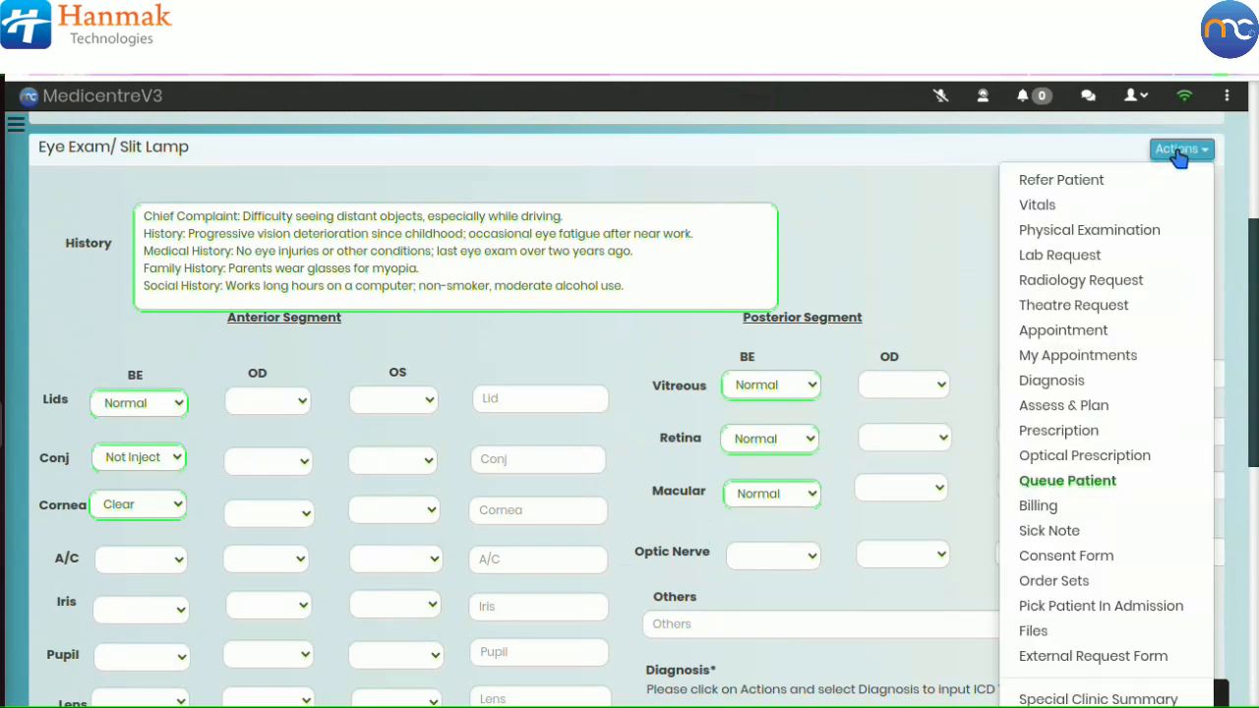
pyautogui.click(1137, 489)
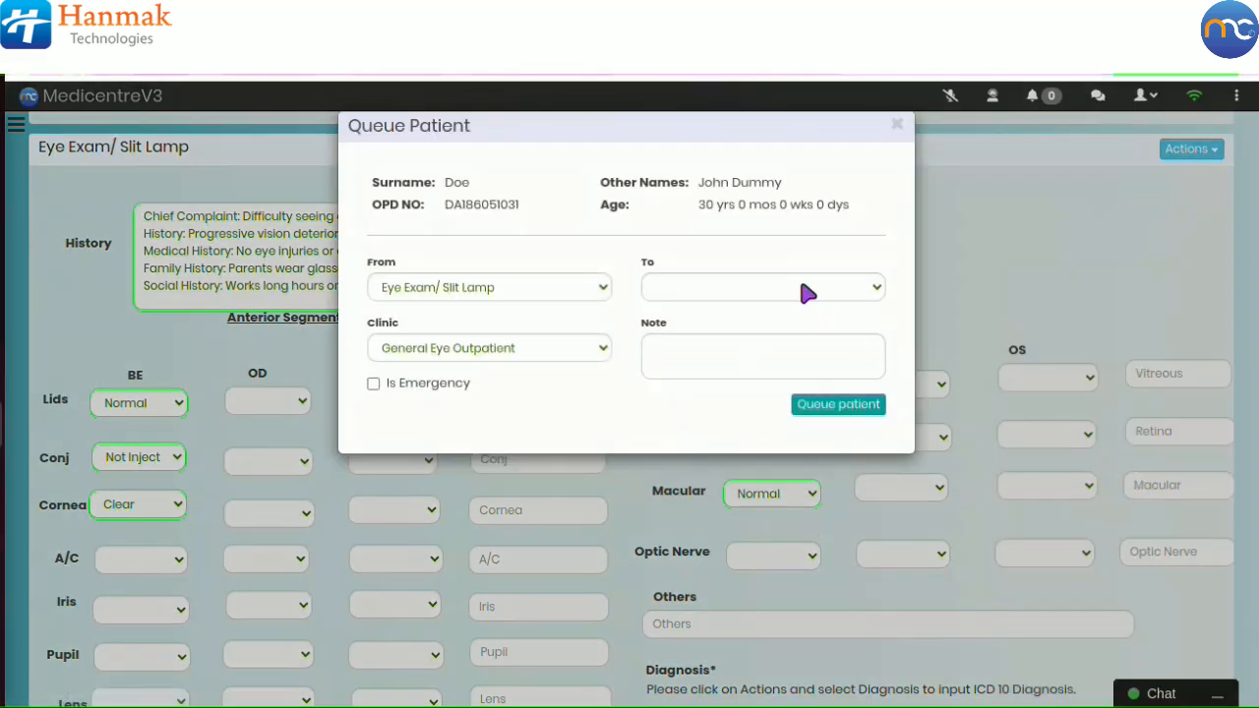
pyautogui.click(801, 290)
pyautogui.click(740, 490)
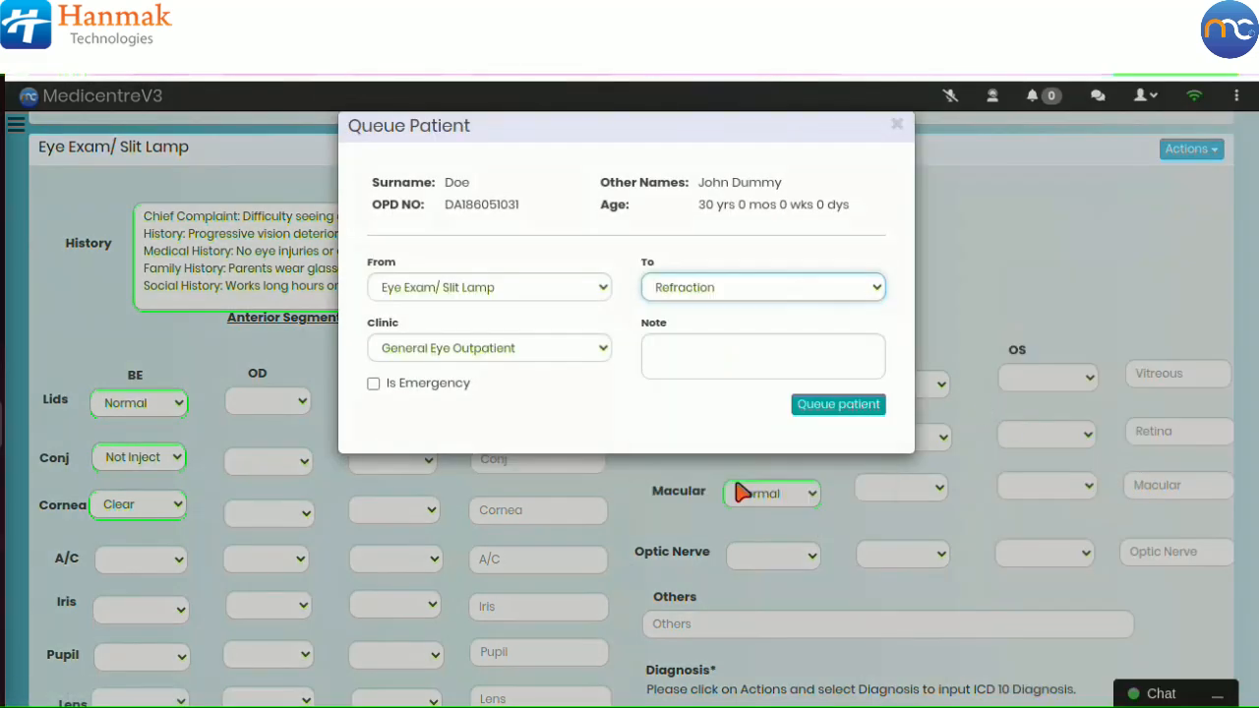
pyautogui.click(825, 407)
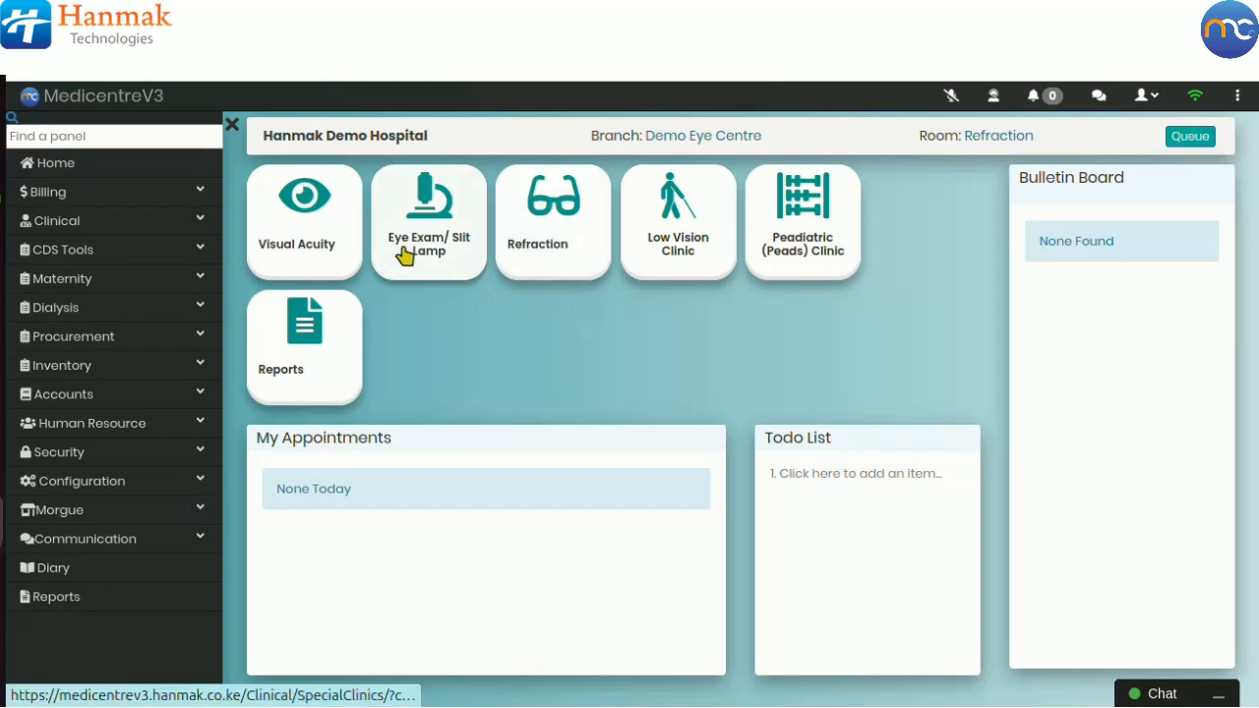
# Step: Open the Refraction special clinic and select the queued patient
pyautogui.click(188, 225)
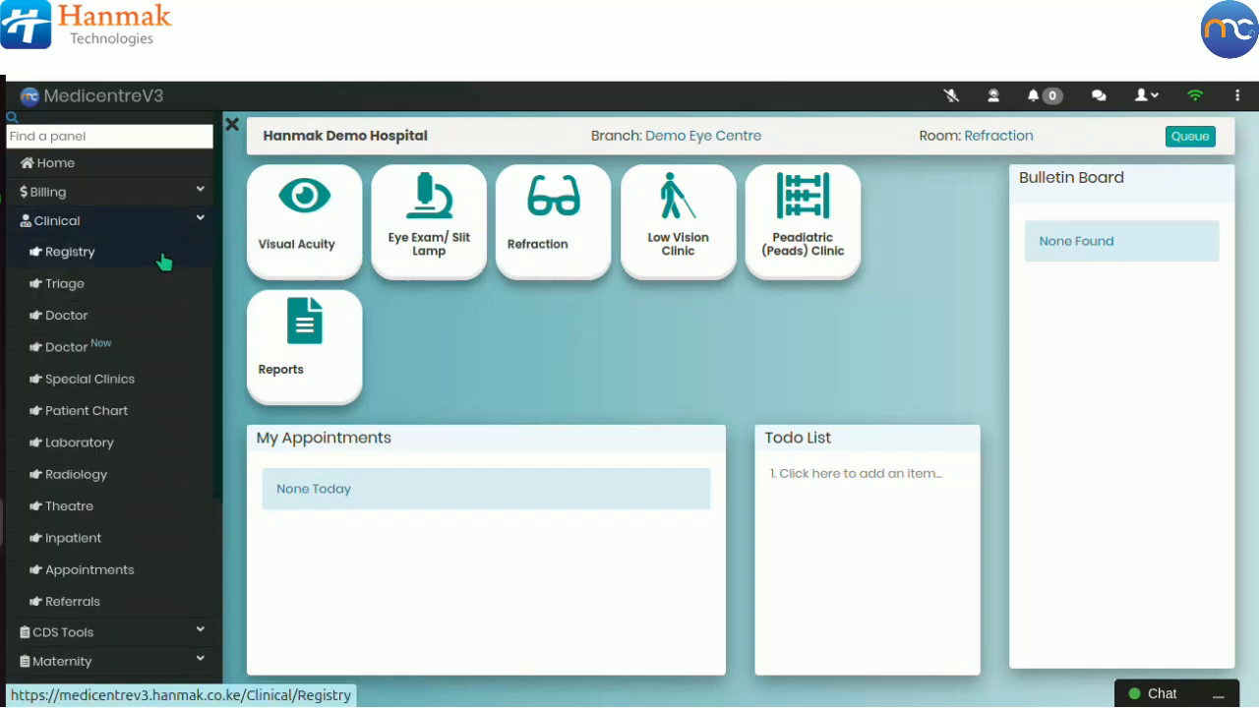
pyautogui.click(123, 380)
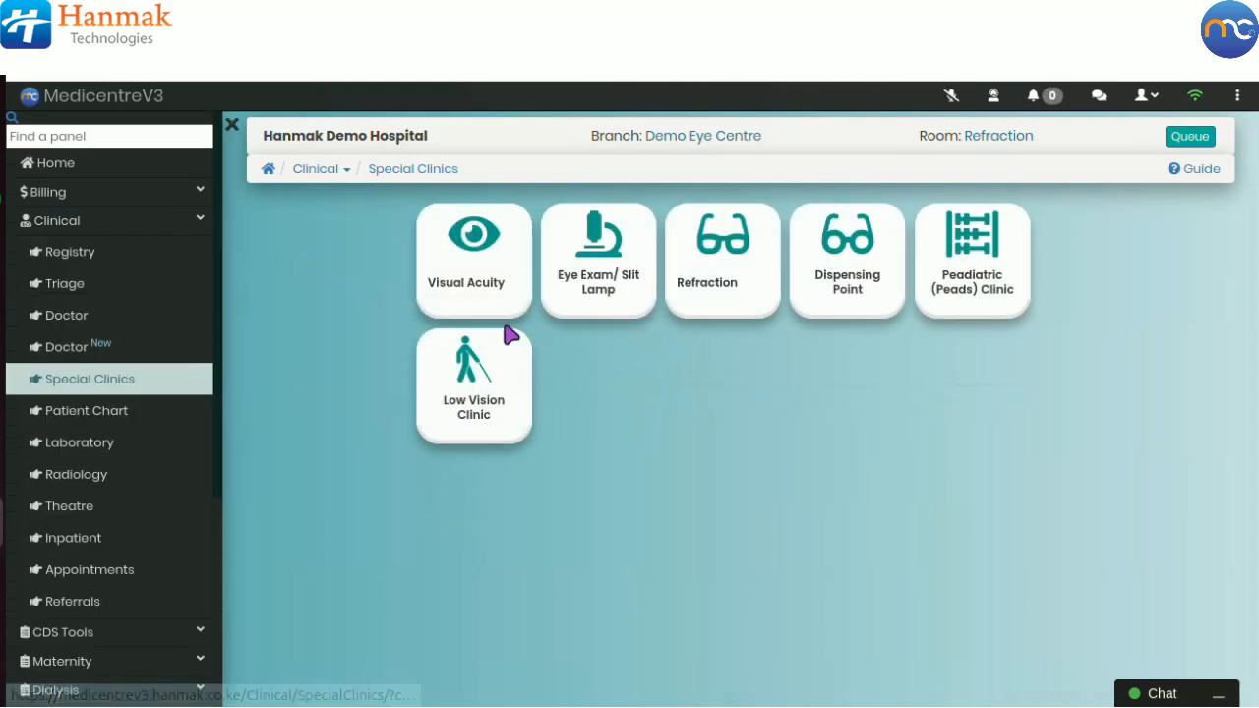
pyautogui.click(736, 302)
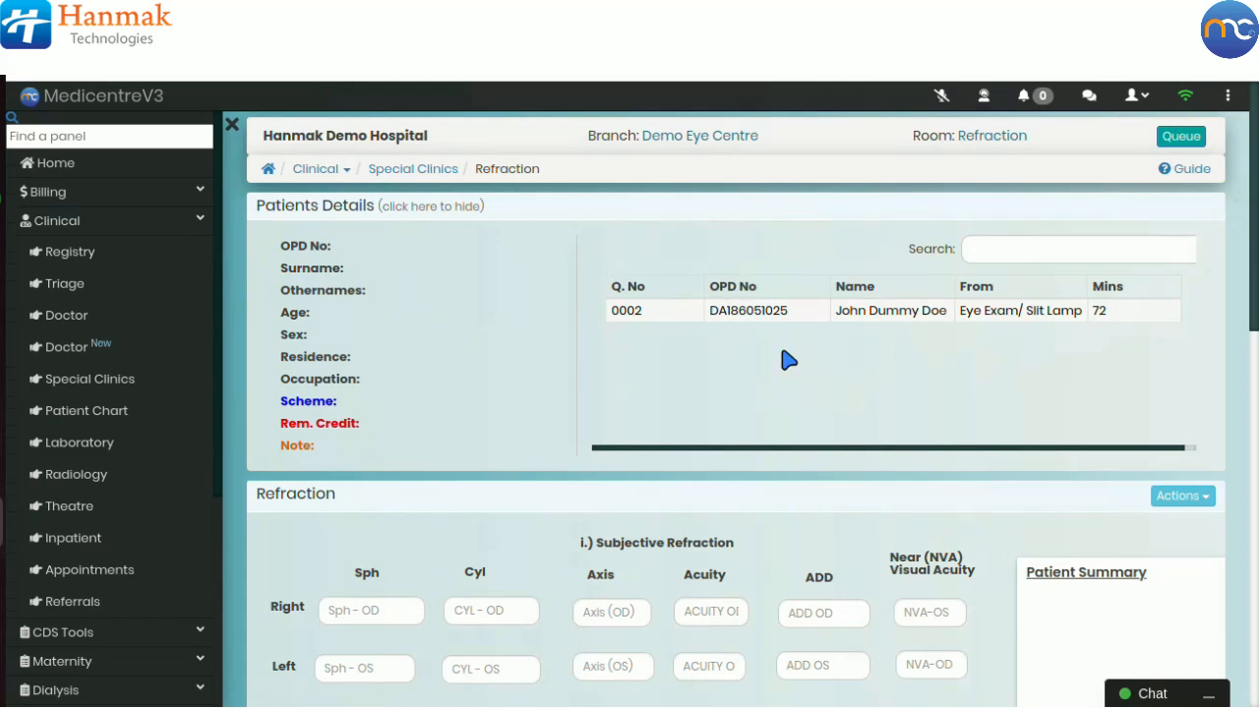
pyautogui.scroll(-5, 663, 452)
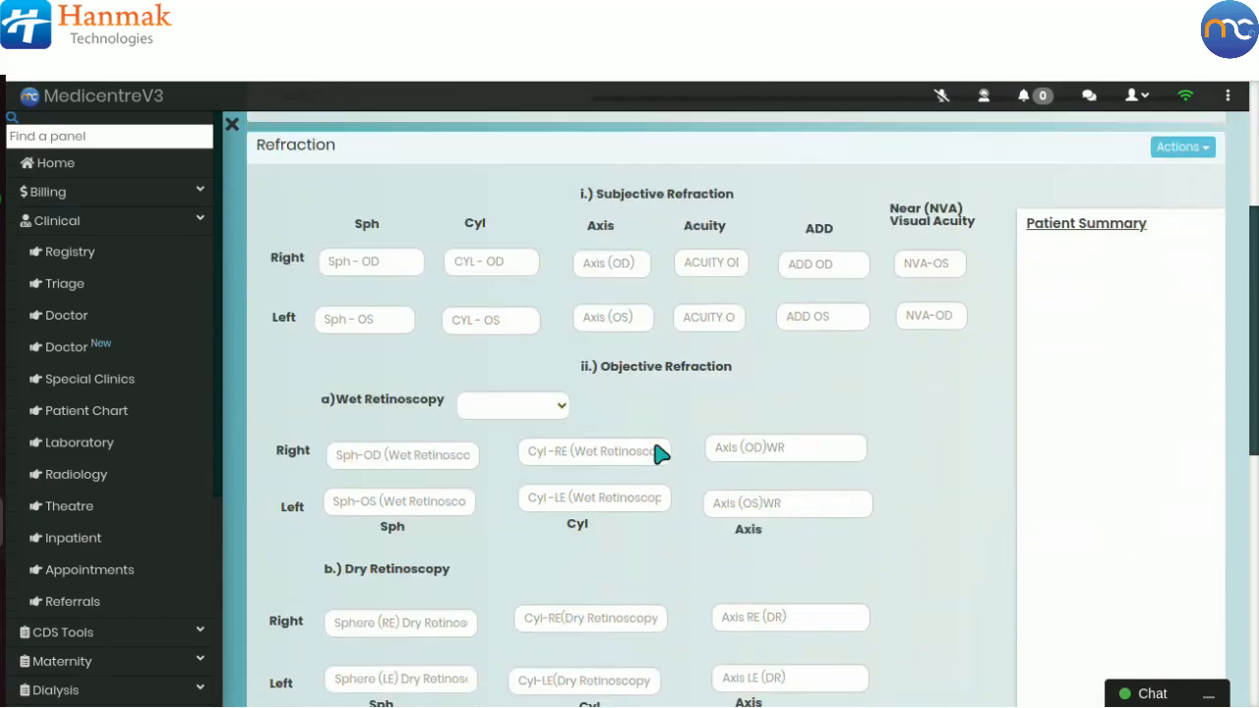
pyautogui.scroll(-4, 659, 453)
pyautogui.scroll(9, 652, 445)
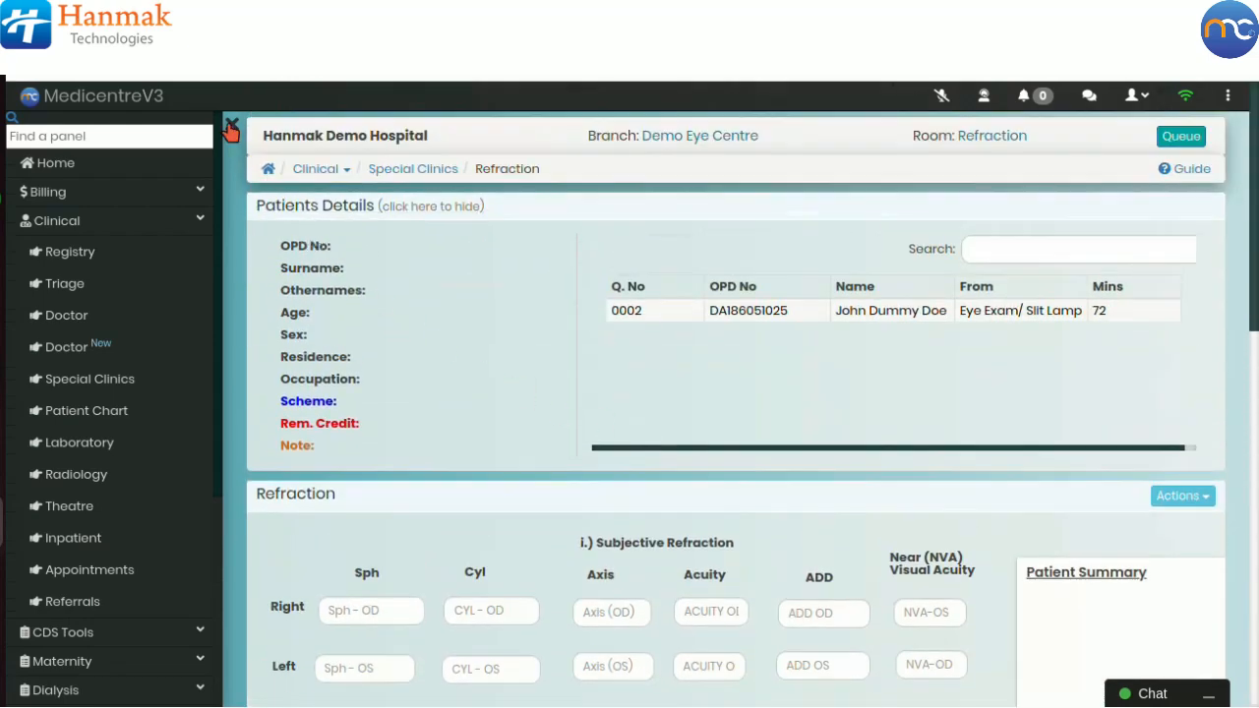
pyautogui.click(231, 126)
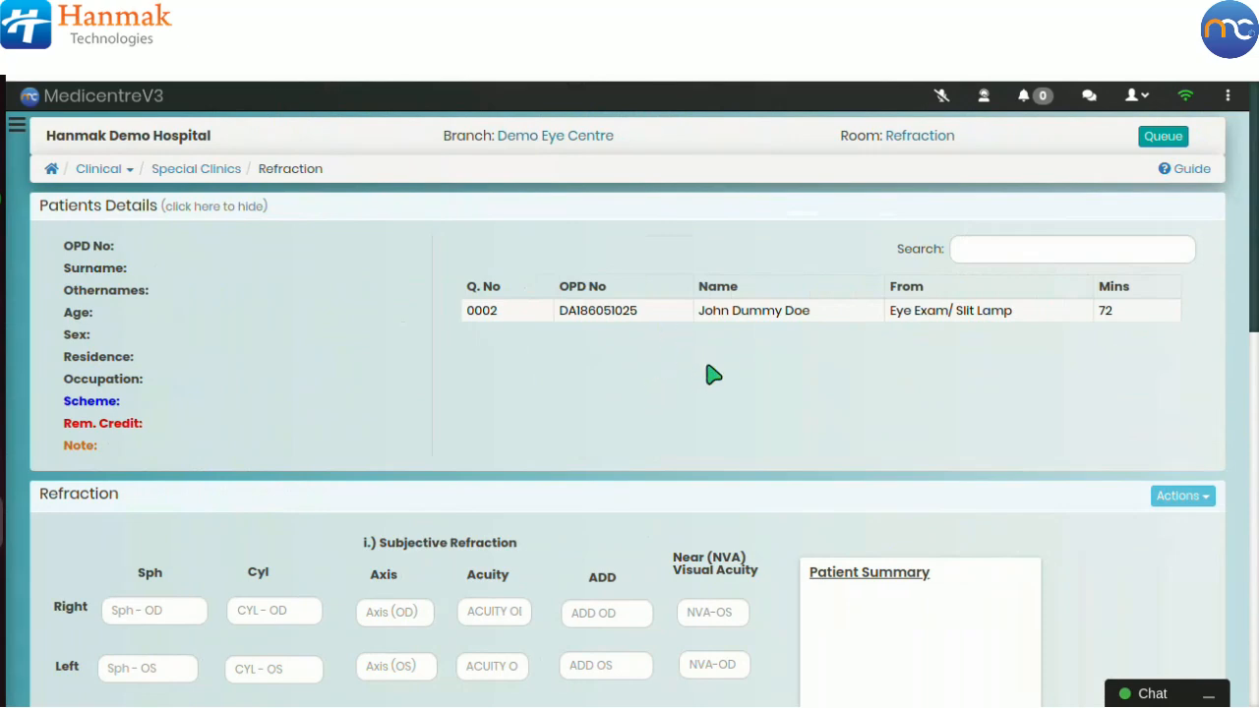
pyautogui.click(654, 317)
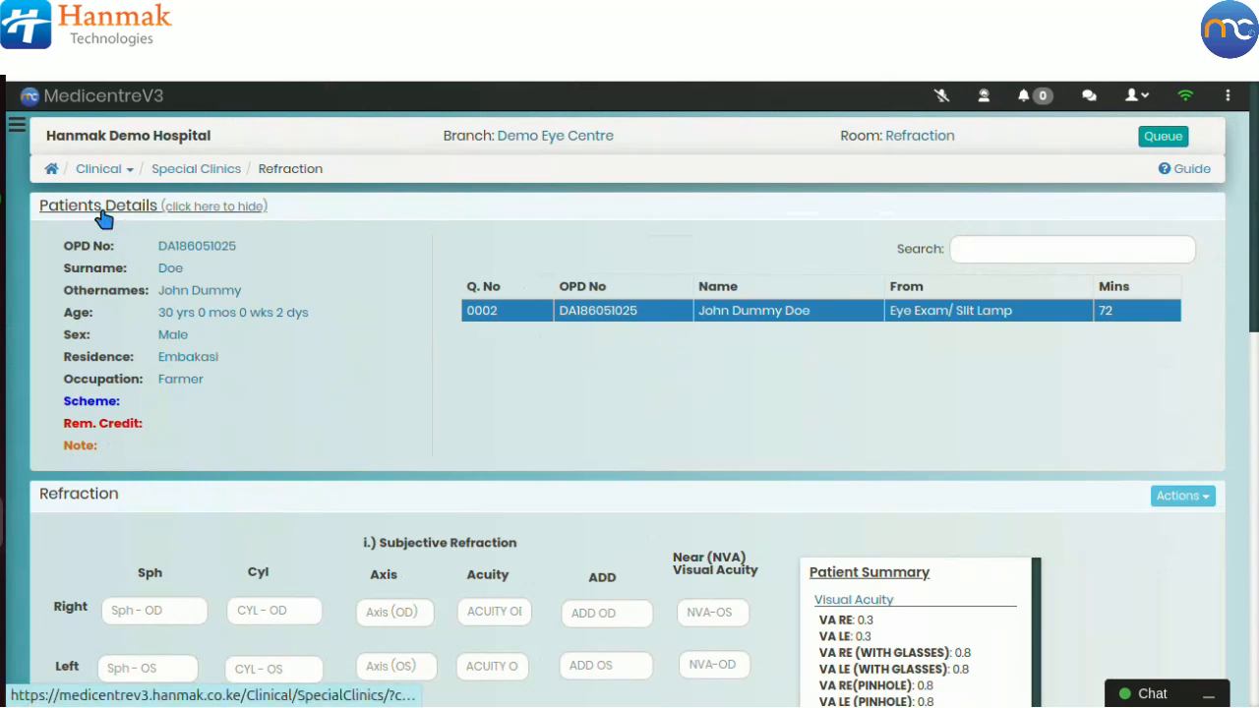
# Step: Review the Refraction form and the patient summary
pyautogui.scroll(-1, 881, 534)
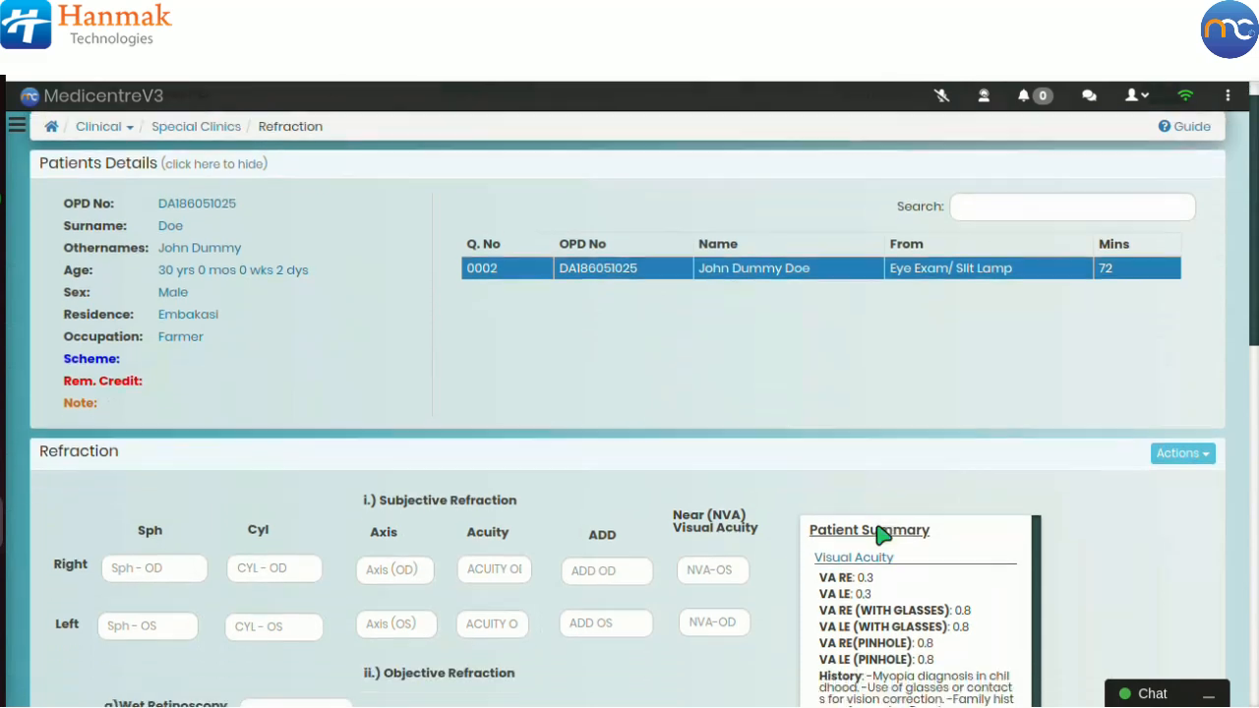
pyautogui.scroll(-2, 881, 534)
pyautogui.scroll(-4, 1082, 548)
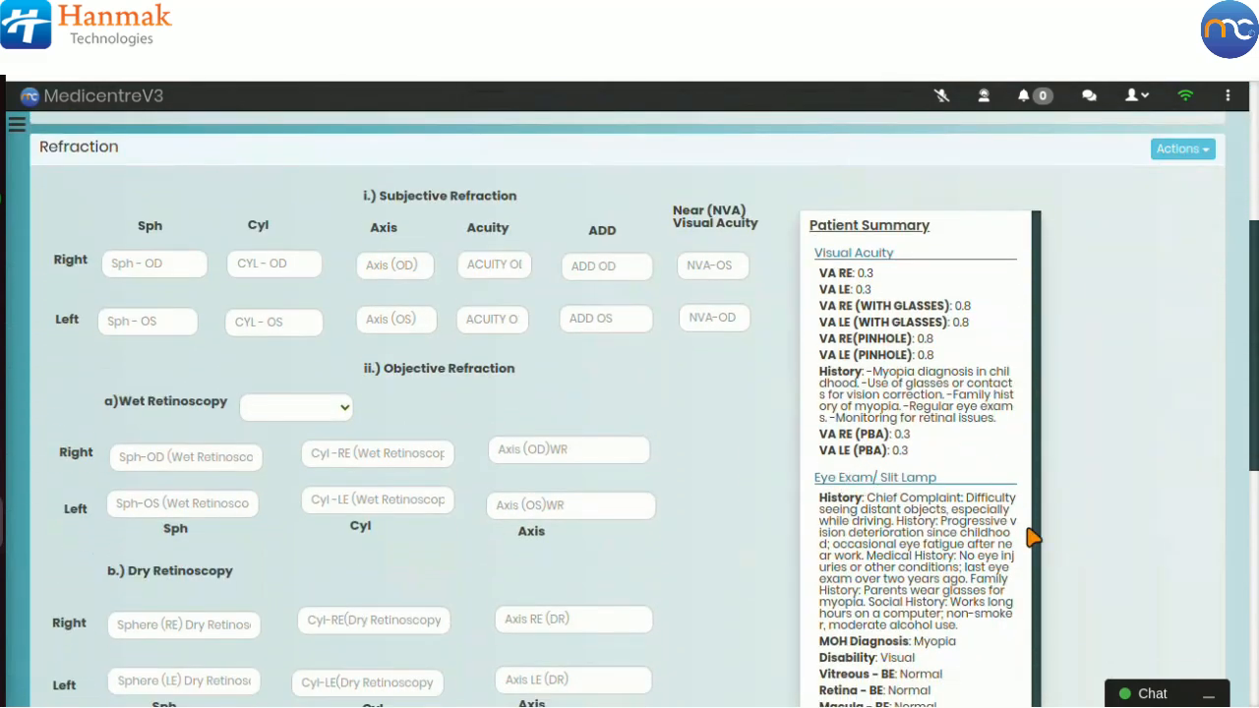
pyautogui.scroll(-3, 977, 551)
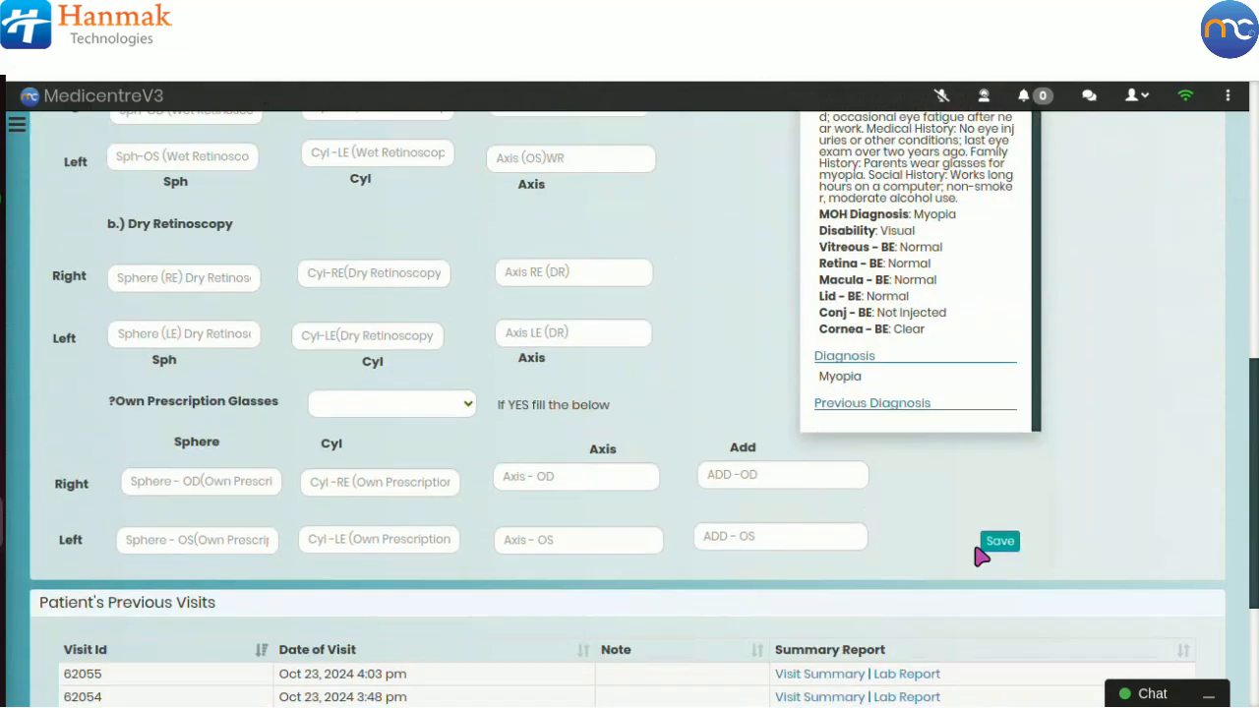
pyautogui.scroll(-4, 979, 553)
pyautogui.scroll(1, 981, 557)
pyautogui.scroll(2, 981, 557)
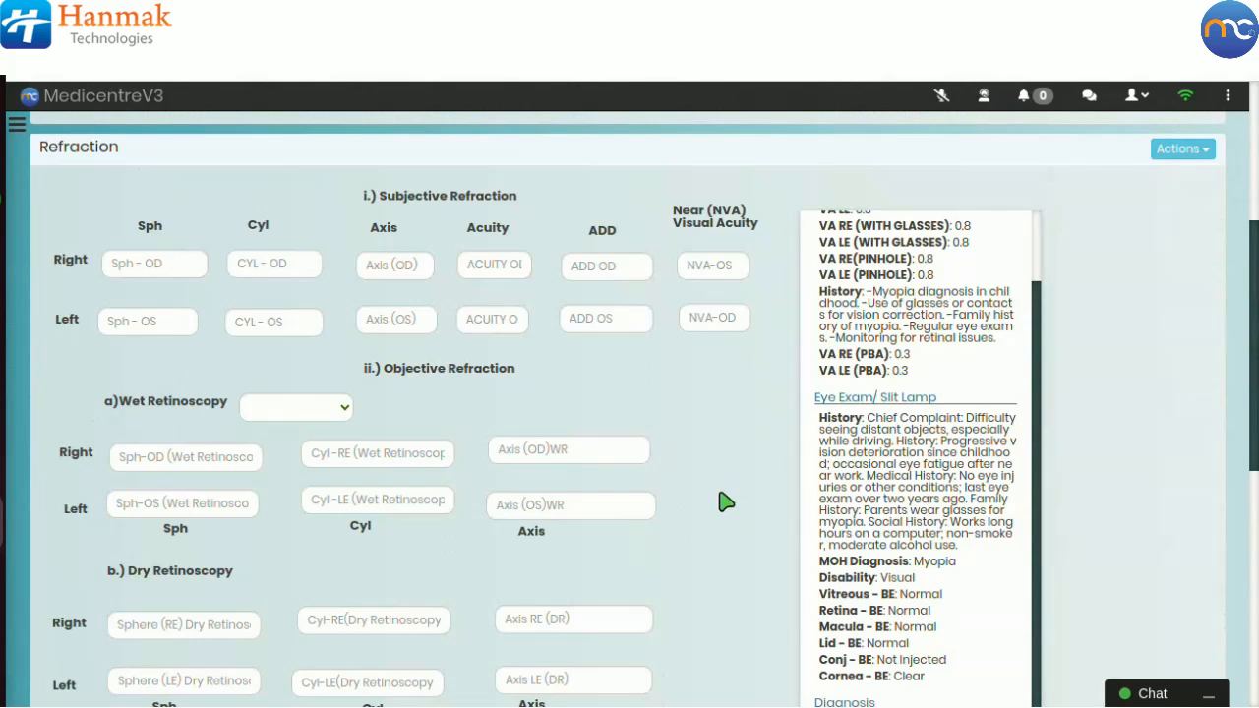
pyautogui.scroll(-1, 713, 497)
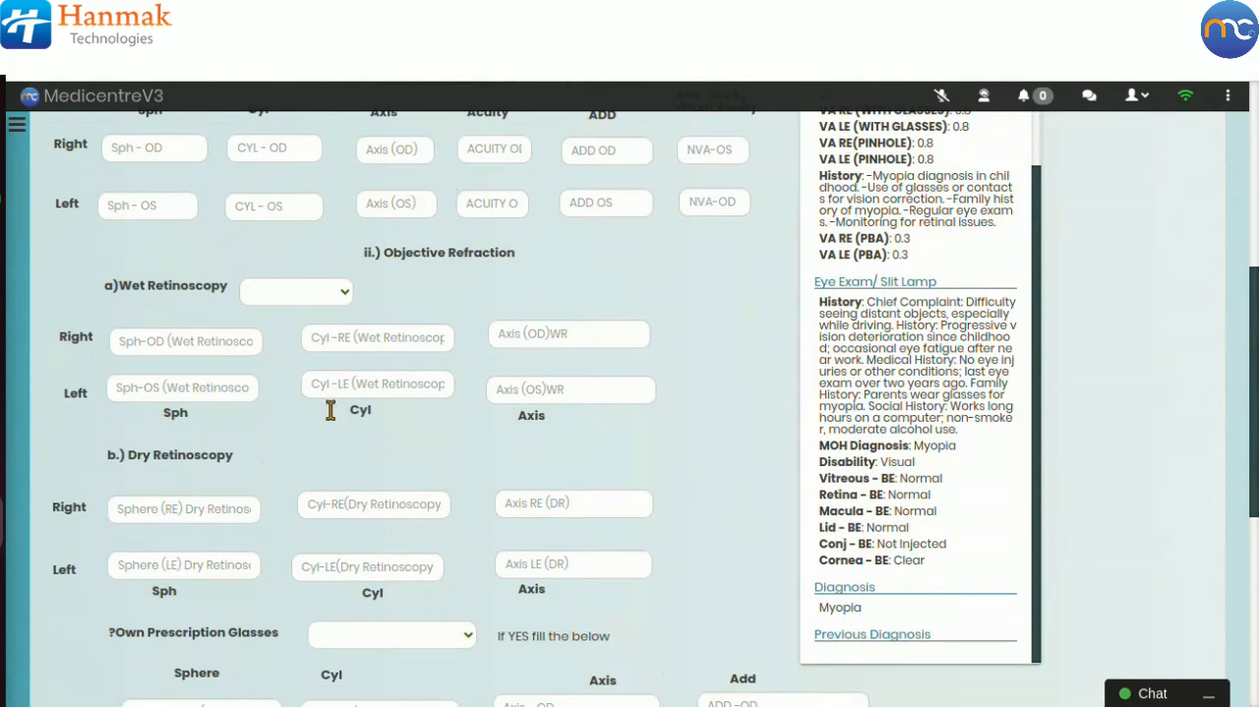
pyautogui.scroll(-1, 351, 437)
pyautogui.scroll(-3, 351, 437)
pyautogui.scroll(5, 352, 437)
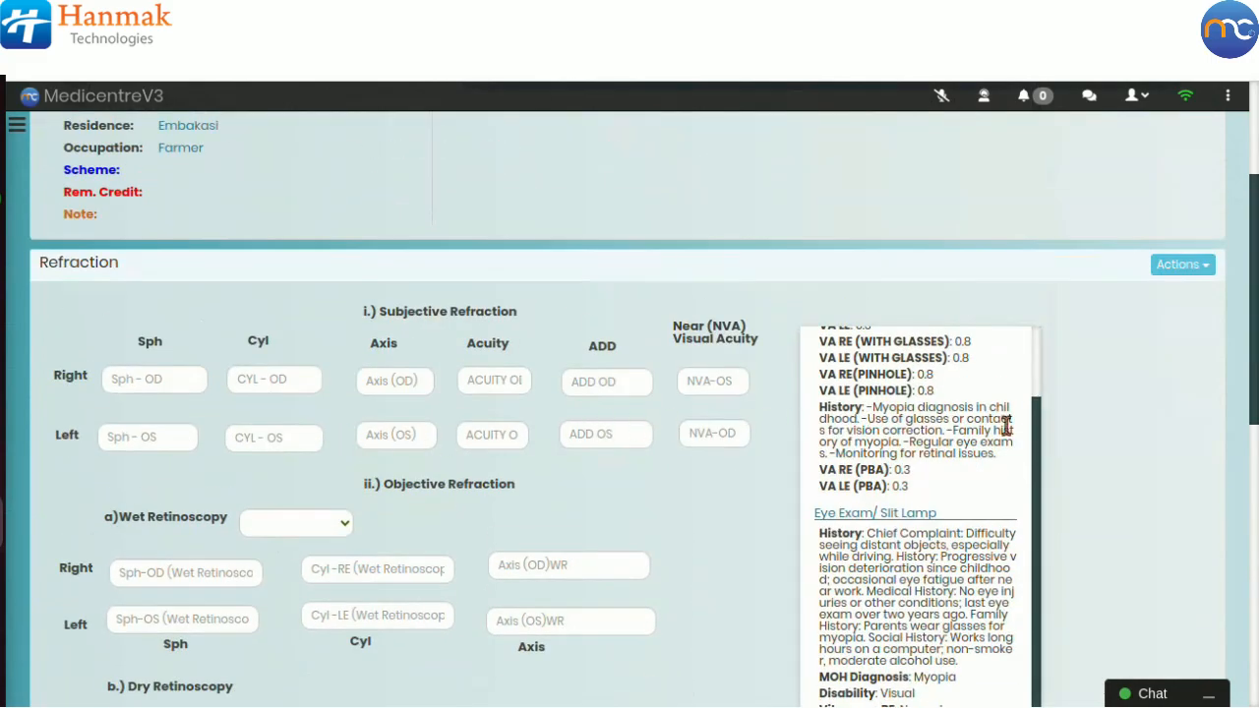
# Step: Open the Optical Prescription dialog and examine the Sphere value lists for both eyes
pyautogui.click(1173, 272)
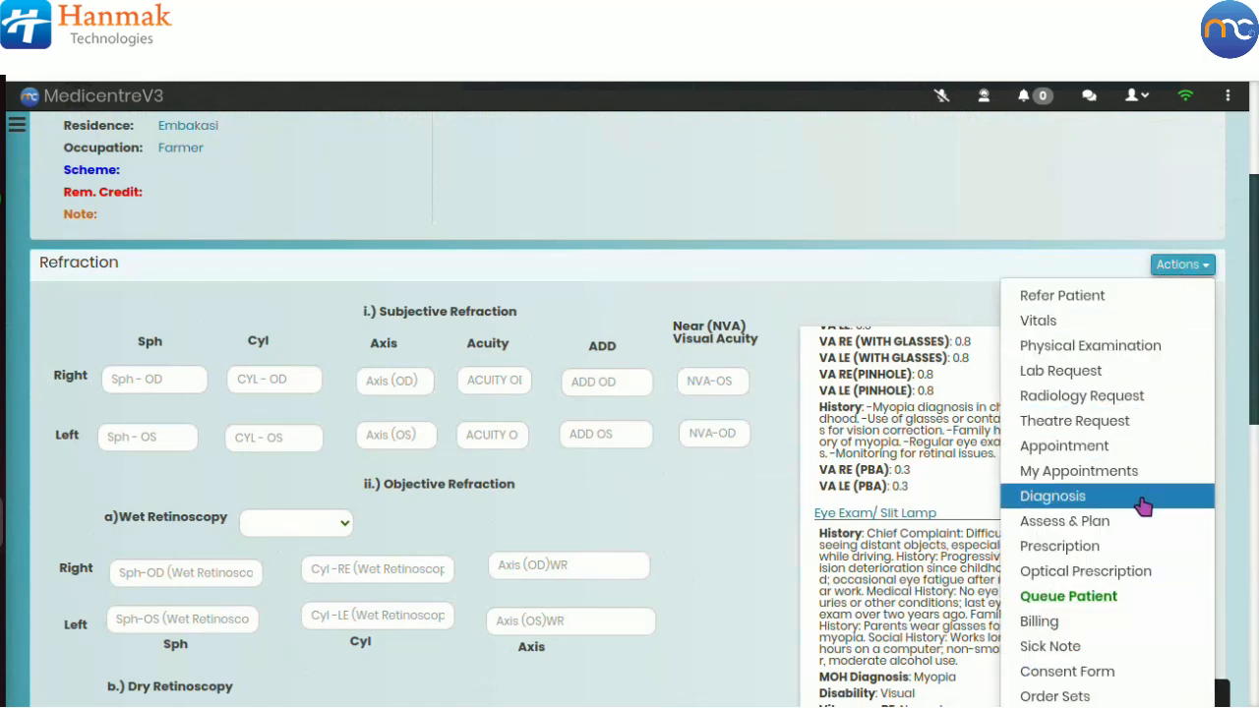
pyautogui.click(1128, 574)
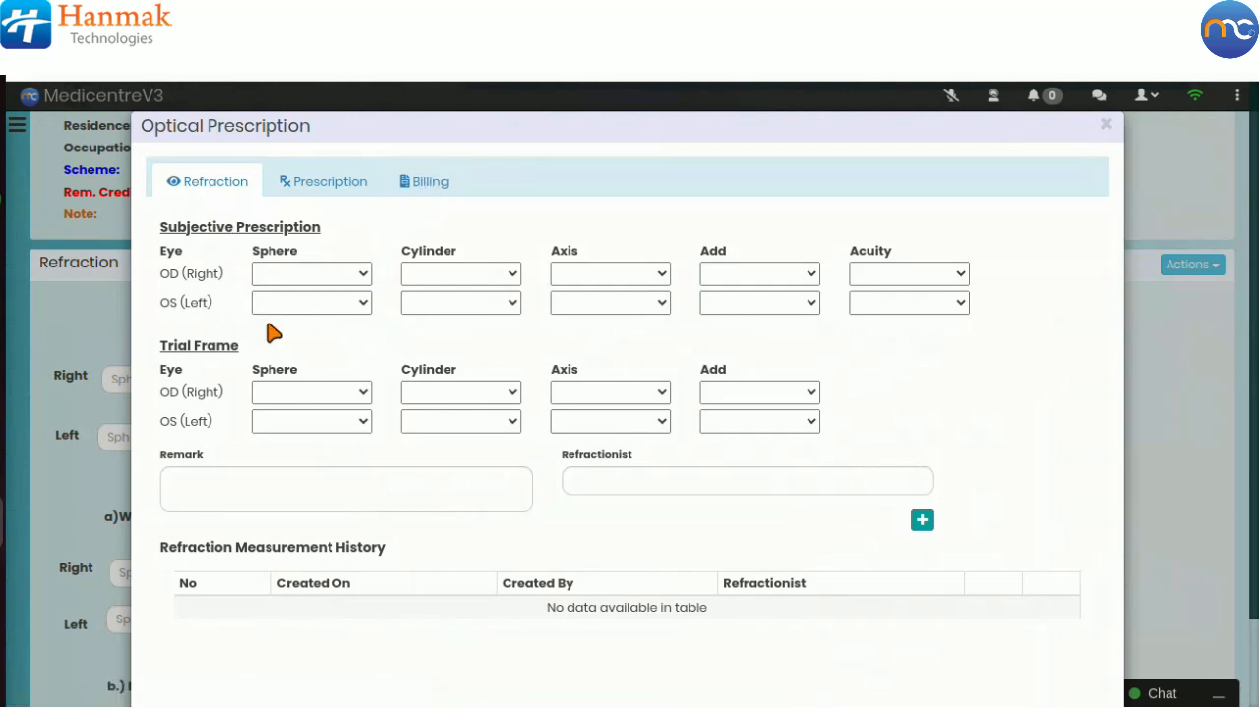
pyautogui.click(293, 280)
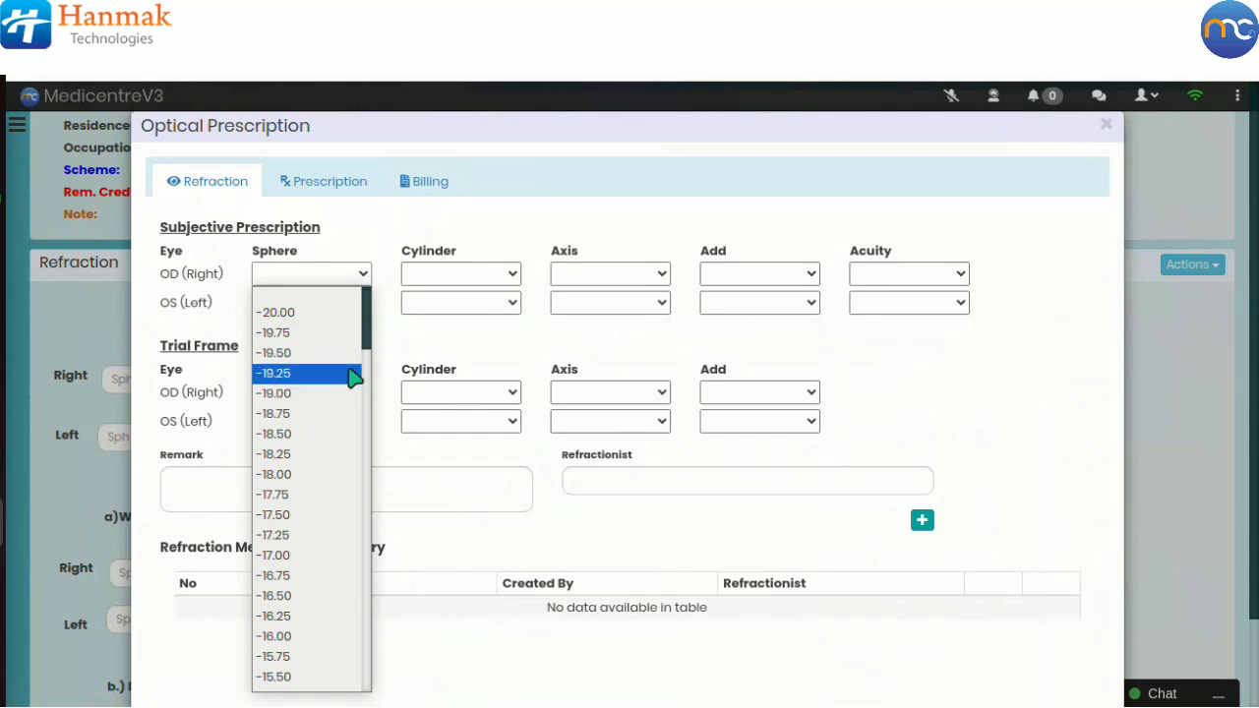
pyautogui.click(413, 351)
pyautogui.click(344, 309)
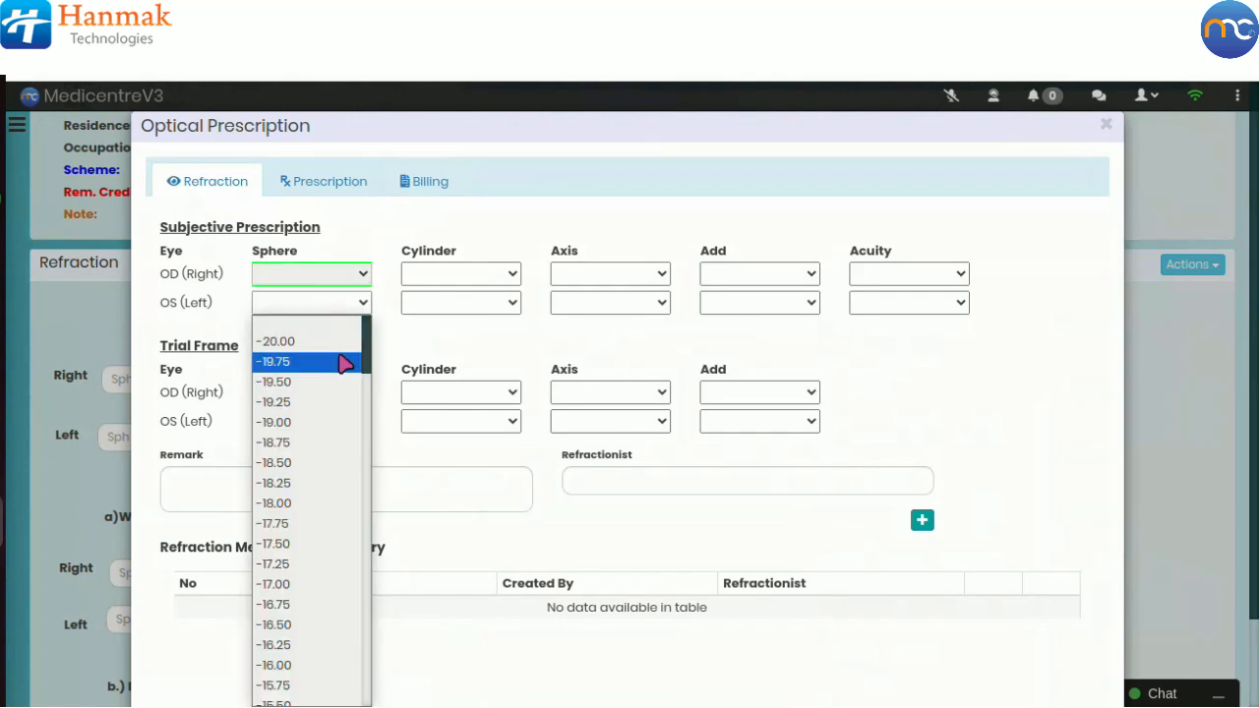
pyautogui.click(406, 343)
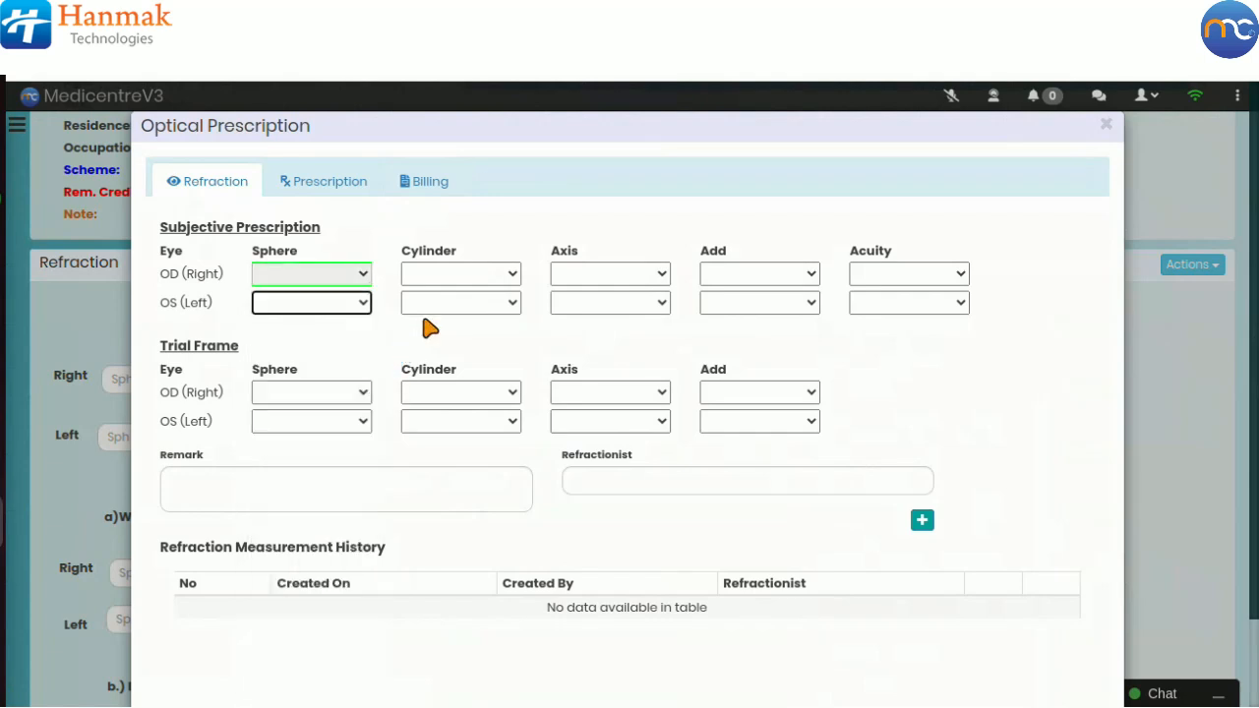
# Step: Examine the Cylinder value lists for both eyes in the subjective prescription
pyautogui.click(461, 273)
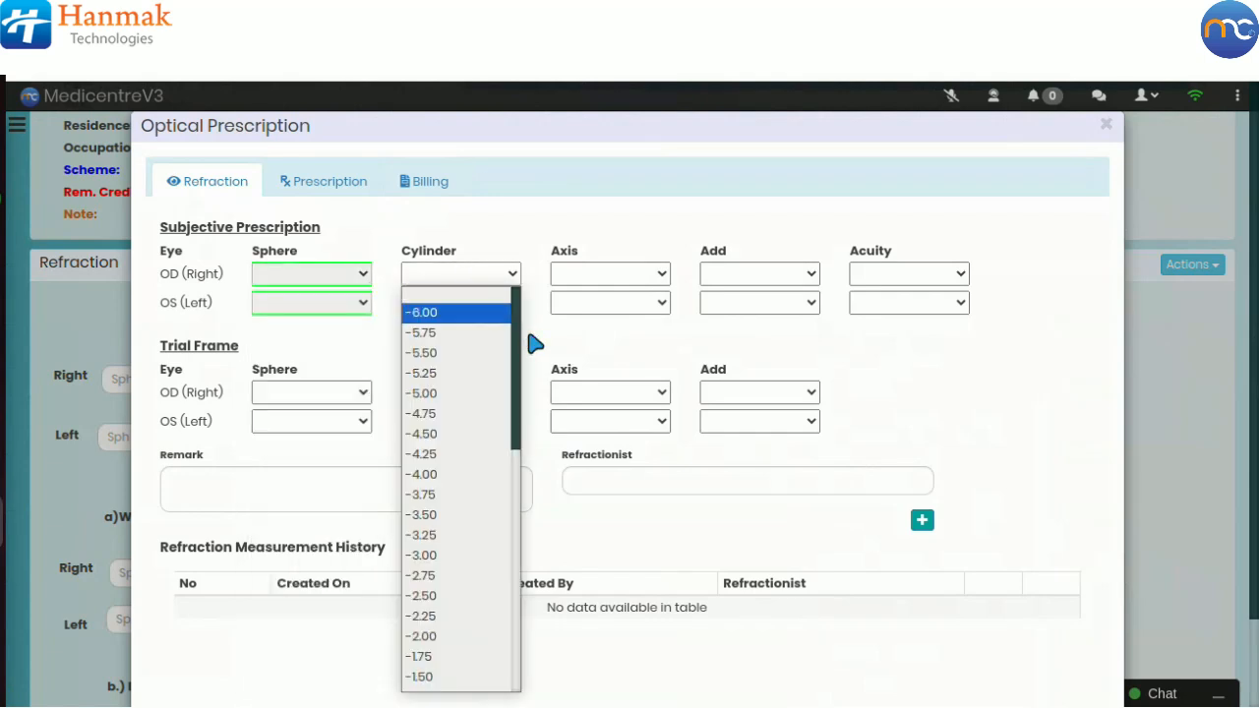
pyautogui.scroll(-6, 489, 368)
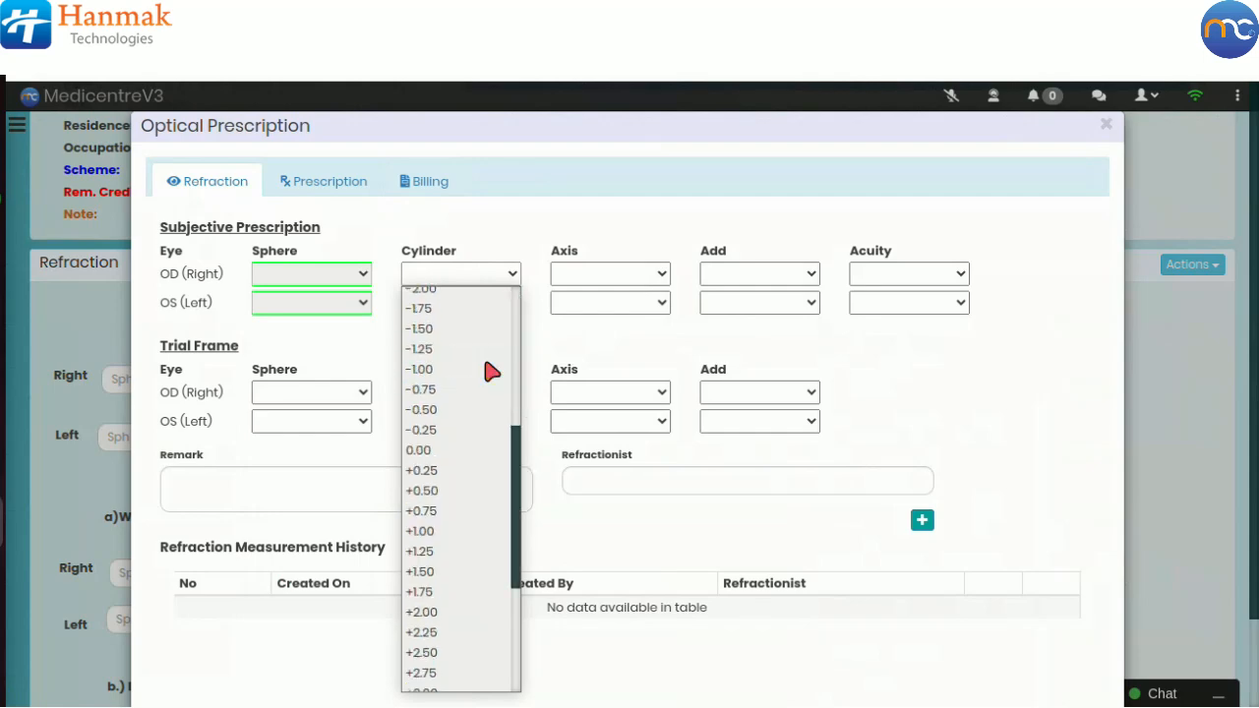
pyautogui.click(549, 340)
pyautogui.click(481, 307)
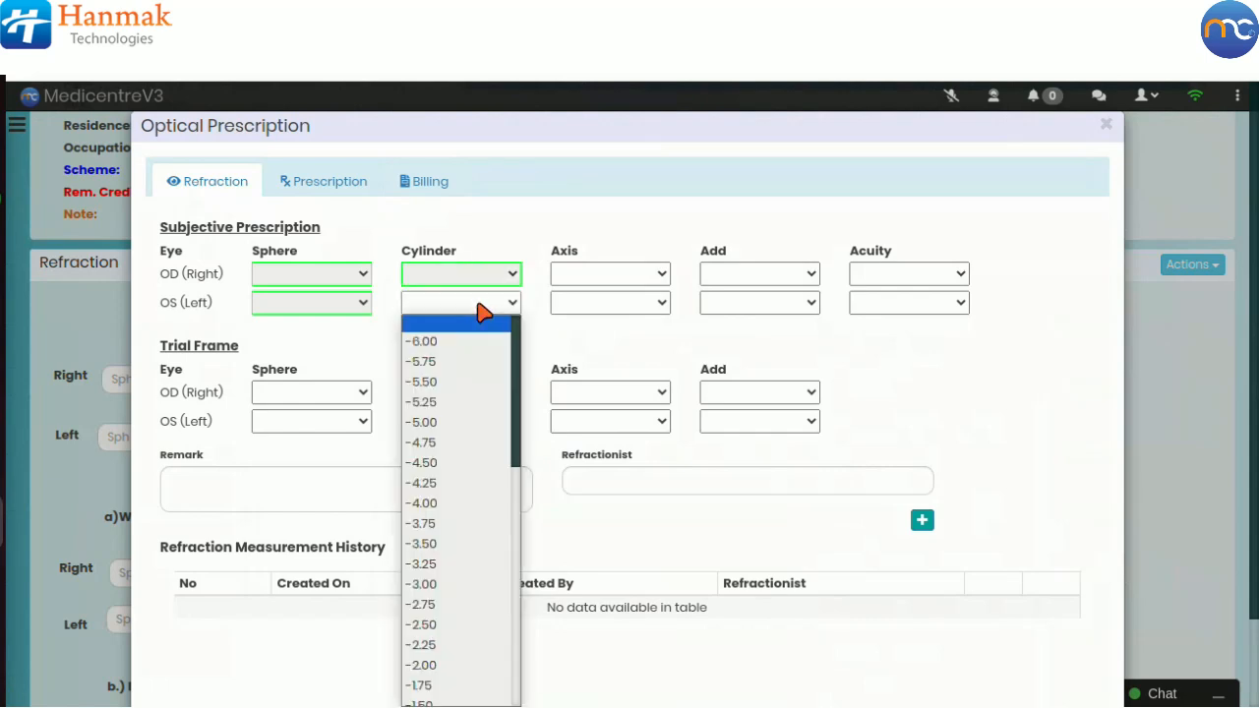
pyautogui.click(555, 341)
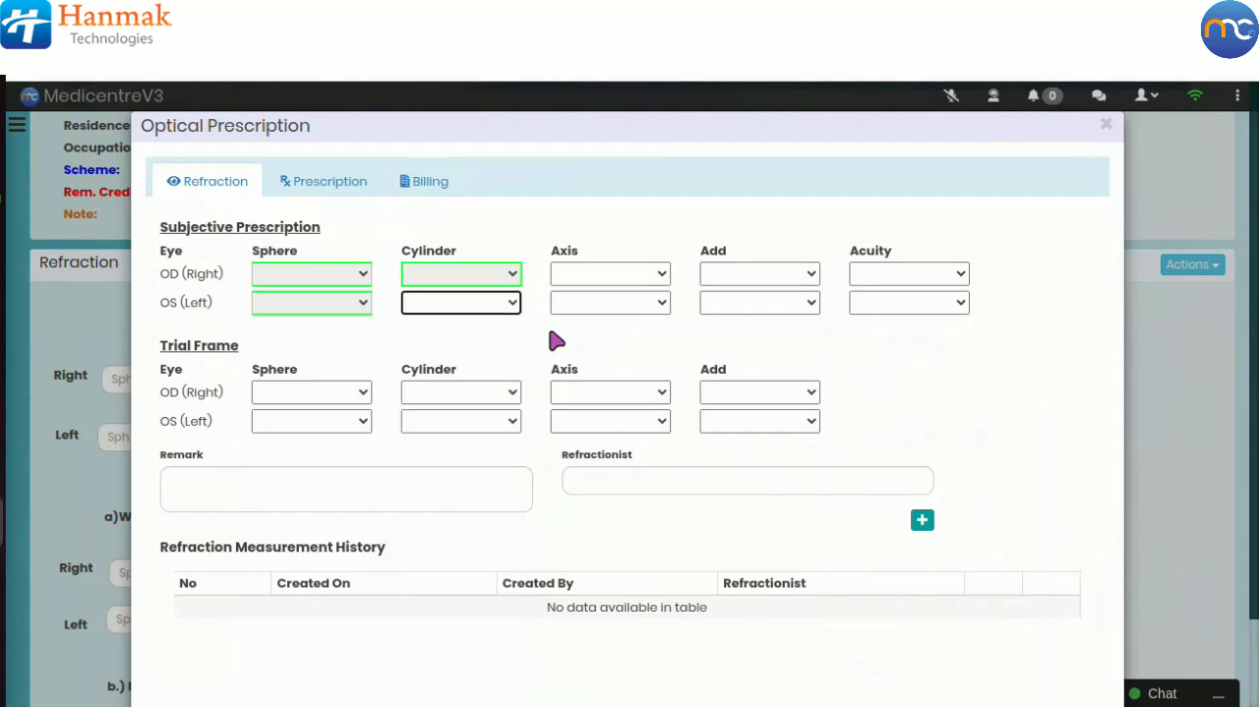
# Step: Examine the Axis value lists for both eyes in the subjective prescription
pyautogui.click(604, 278)
pyautogui.scroll(-10, 641, 360)
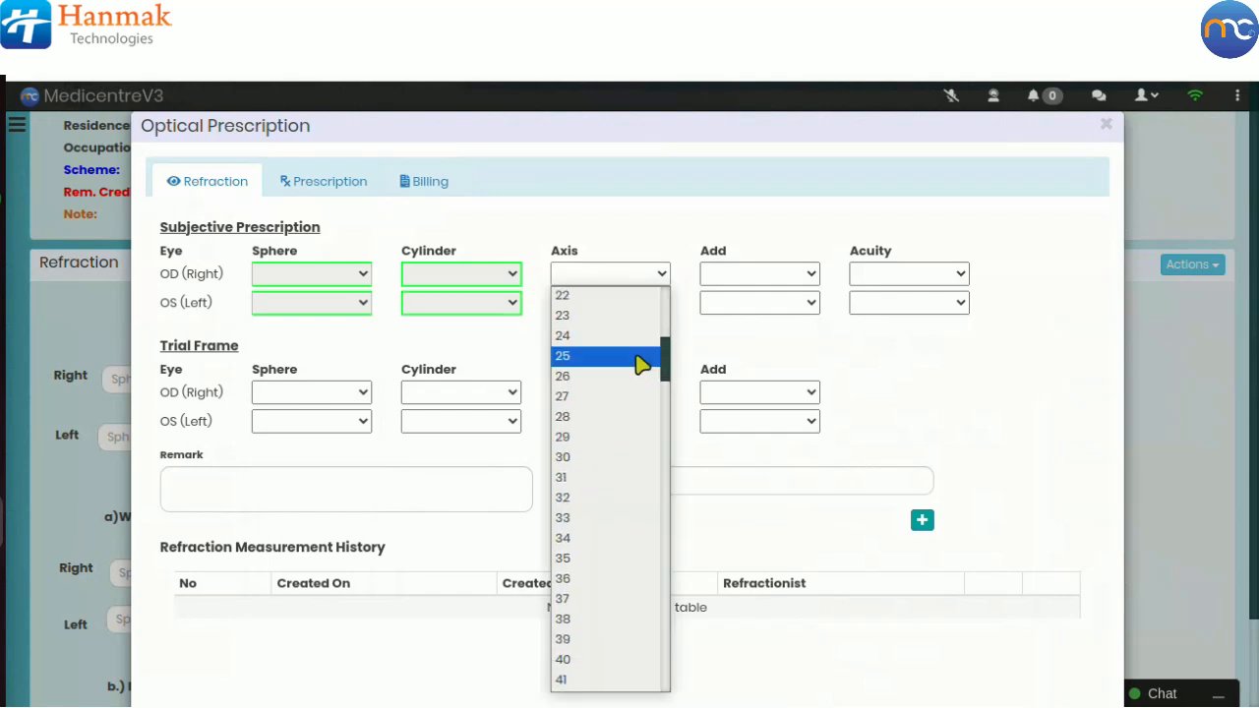
pyautogui.moveTo(667, 429); pyautogui.dragTo(681, 698)
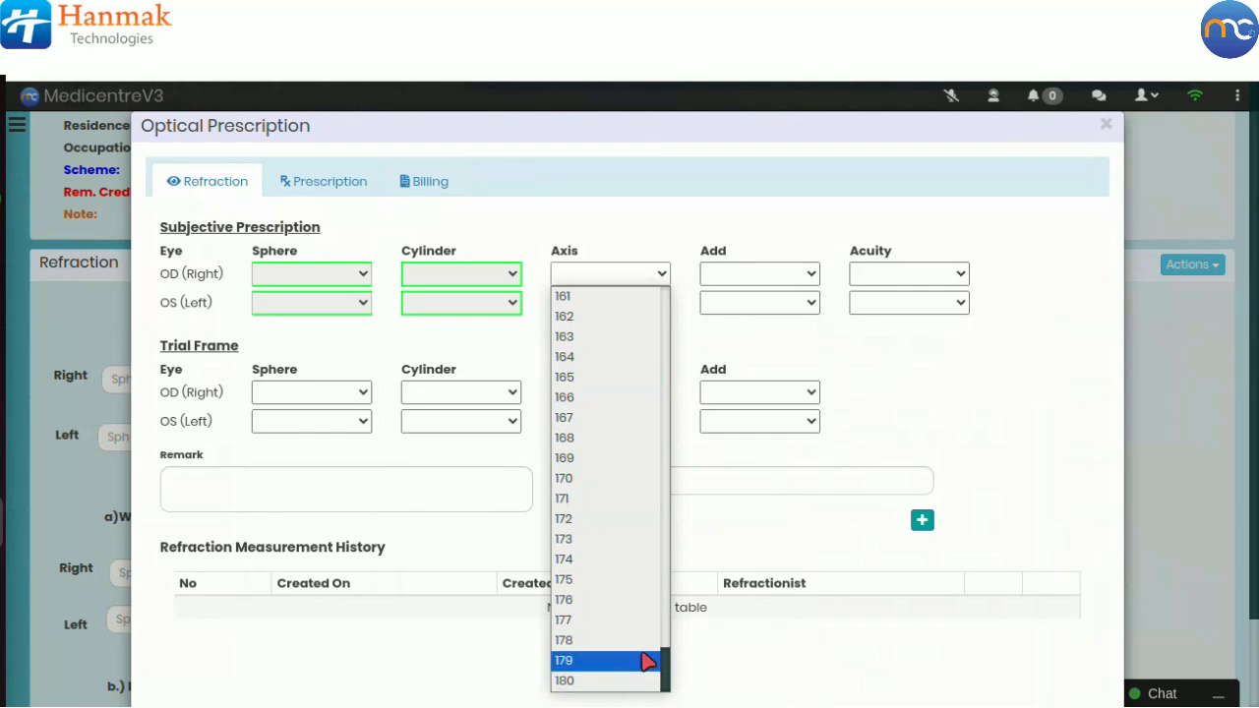
pyautogui.click(697, 466)
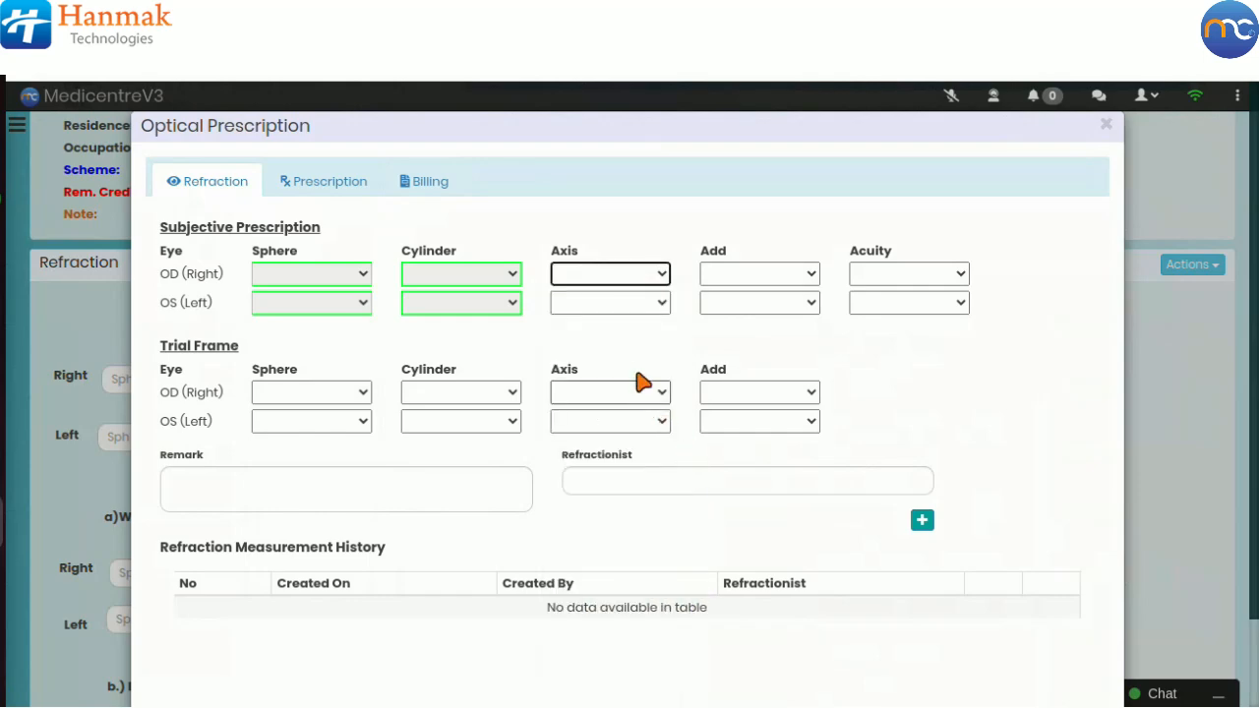
pyautogui.click(609, 303)
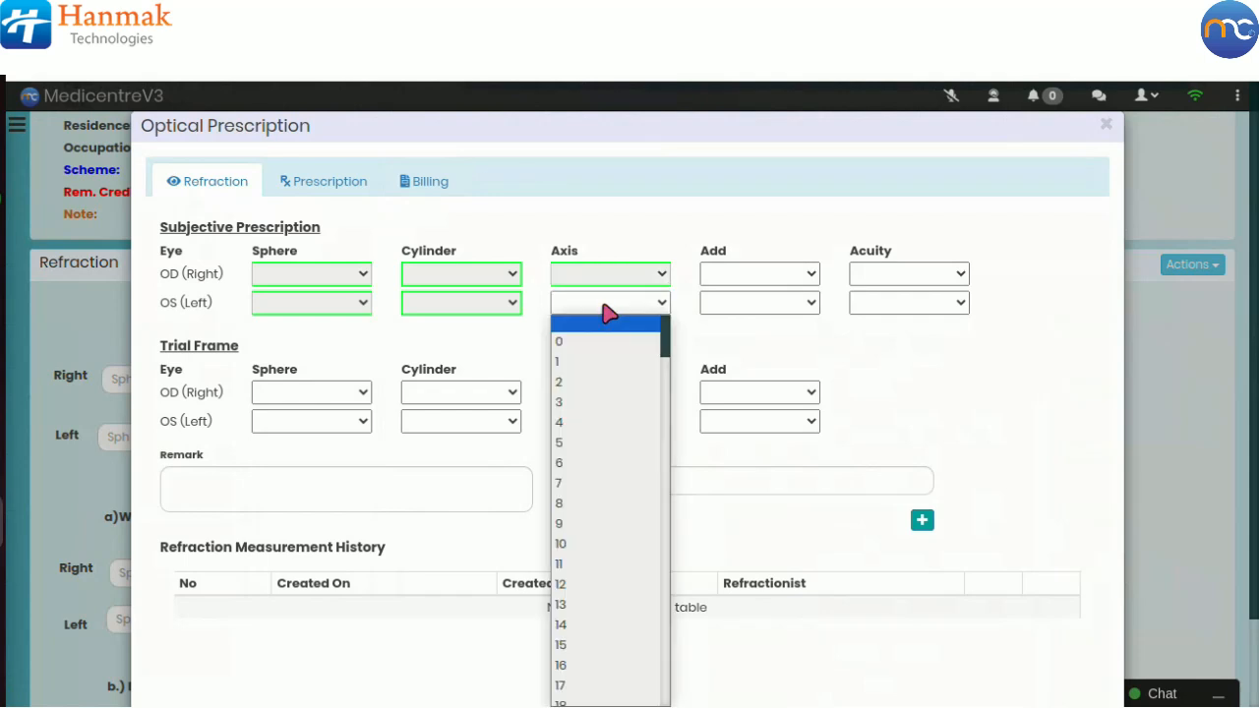
pyautogui.click(731, 342)
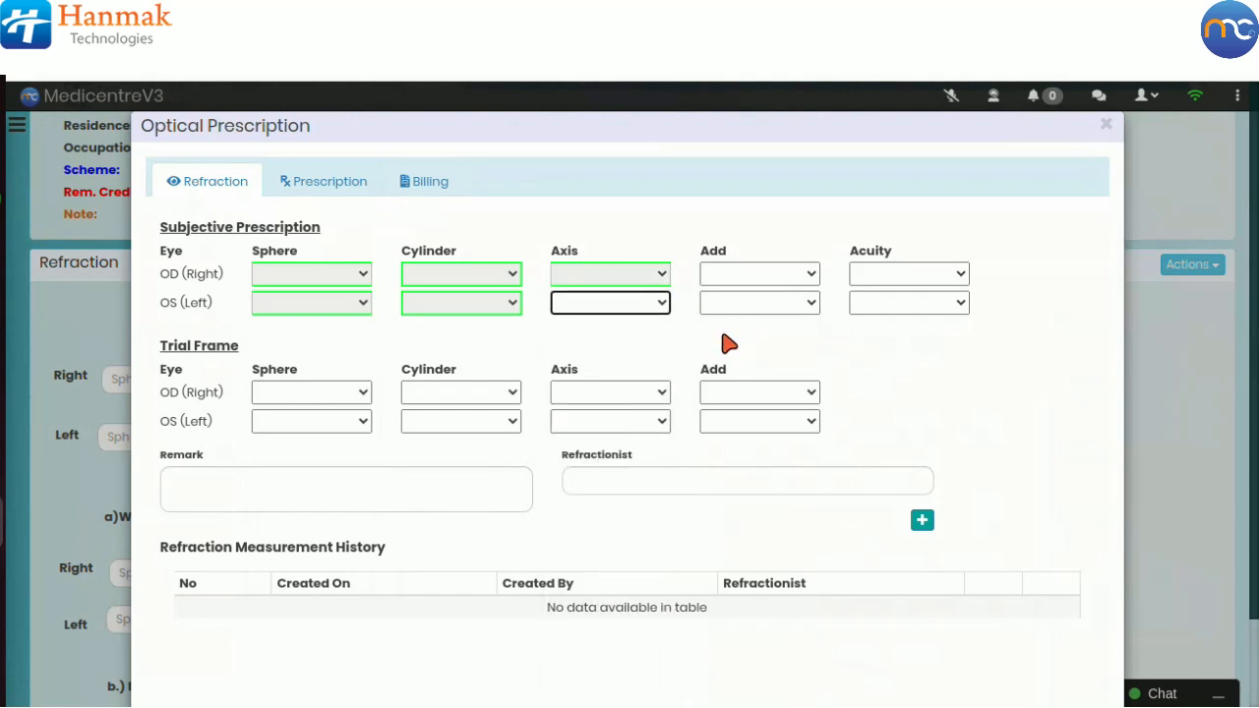
# Step: Examine the Add value lists for both eyes in the subjective prescription
pyautogui.click(740, 278)
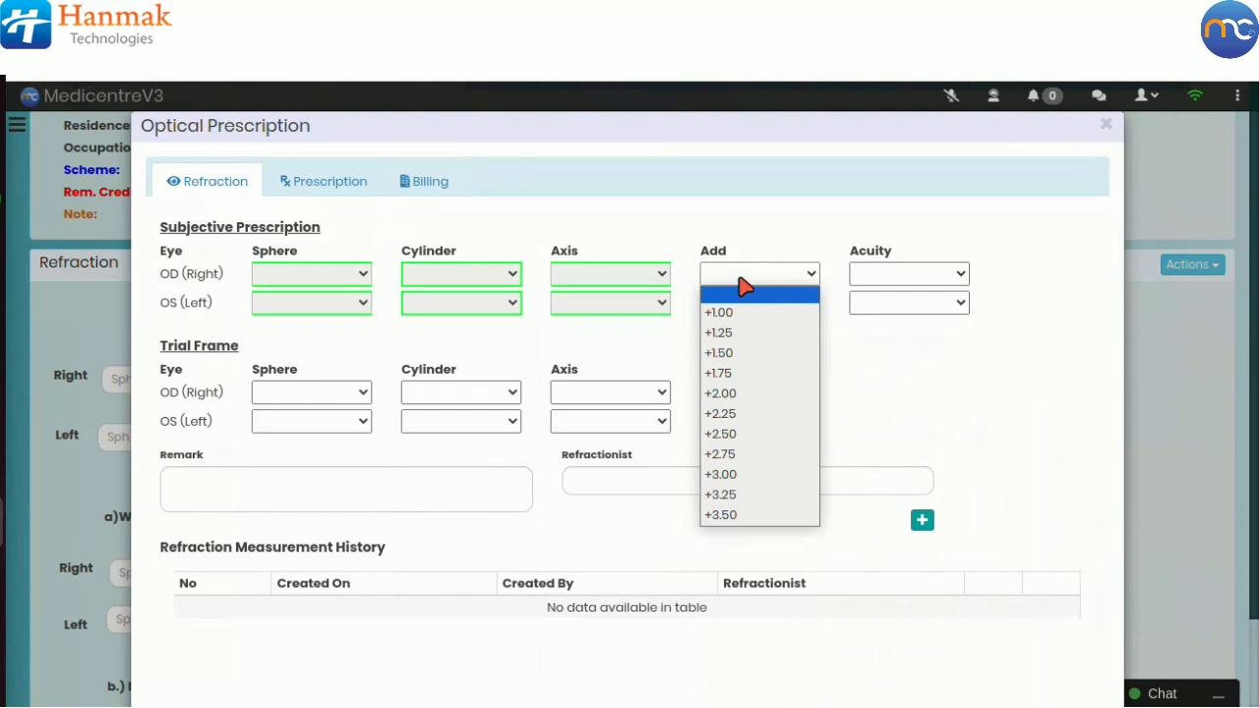
pyautogui.click(885, 357)
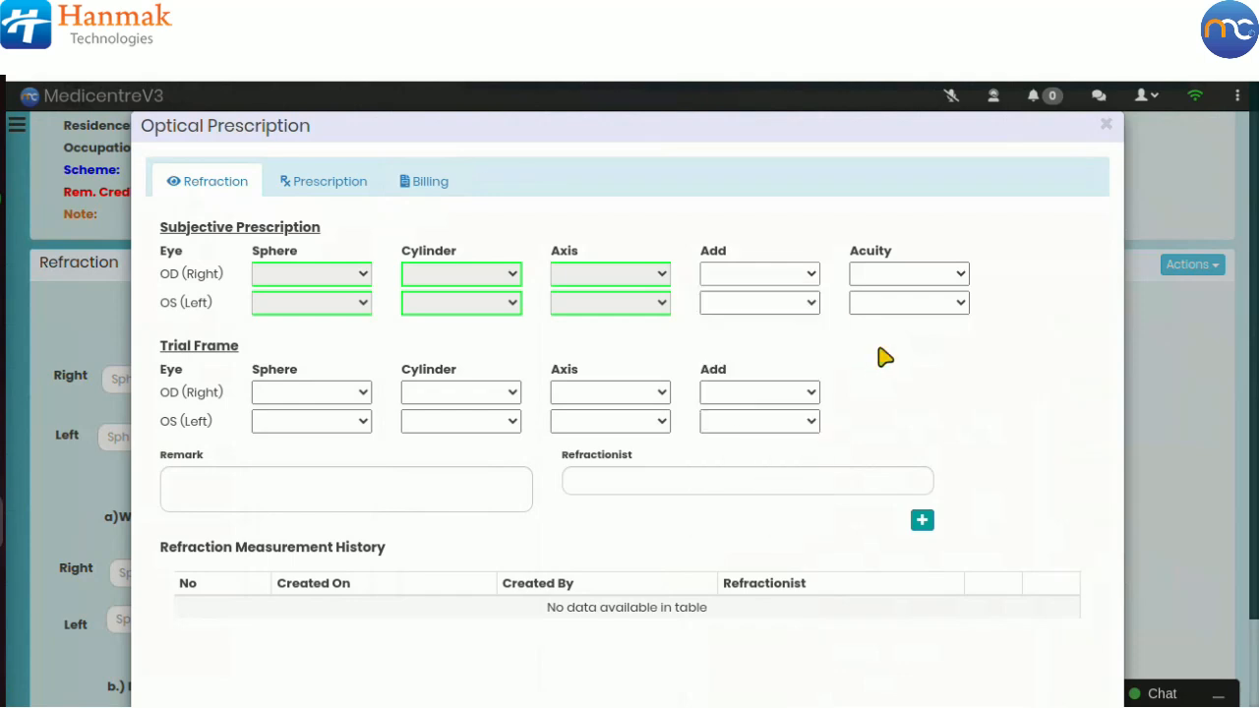
pyautogui.click(773, 306)
pyautogui.click(890, 335)
# Step: Set the subjective prescription acuity to 20/20 for both the right and left eyes
pyautogui.click(896, 277)
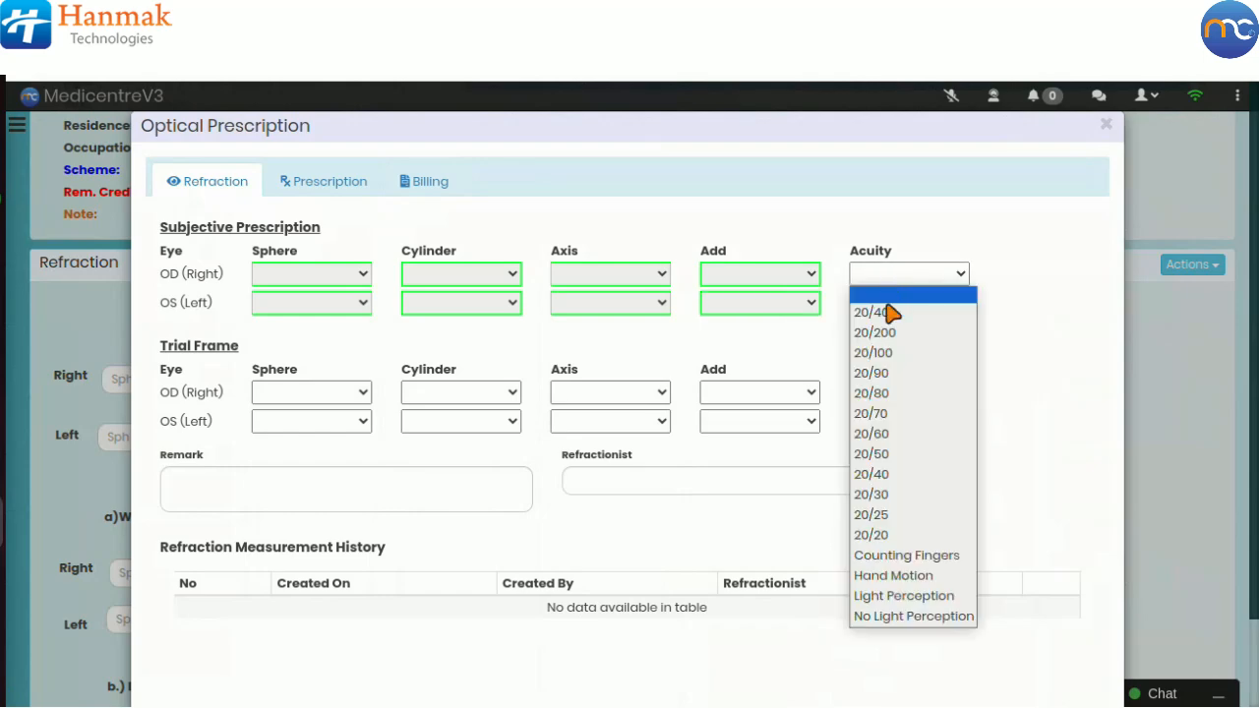
pyautogui.click(892, 537)
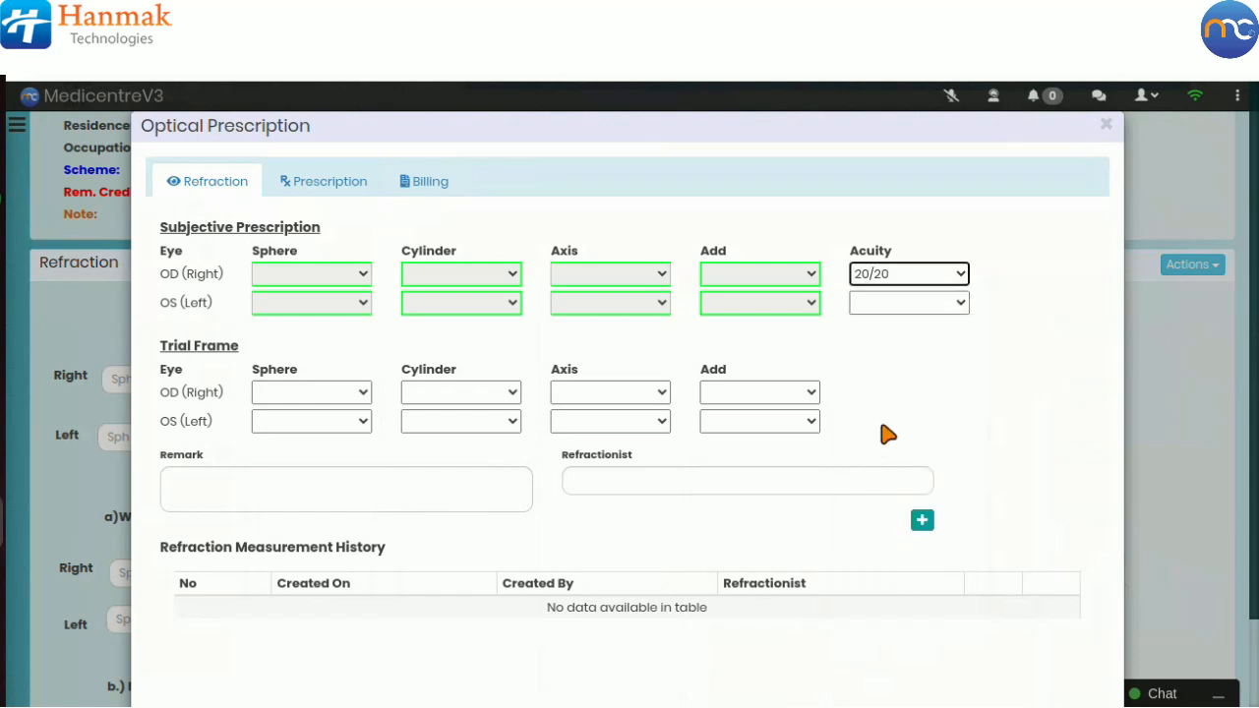
pyautogui.click(890, 305)
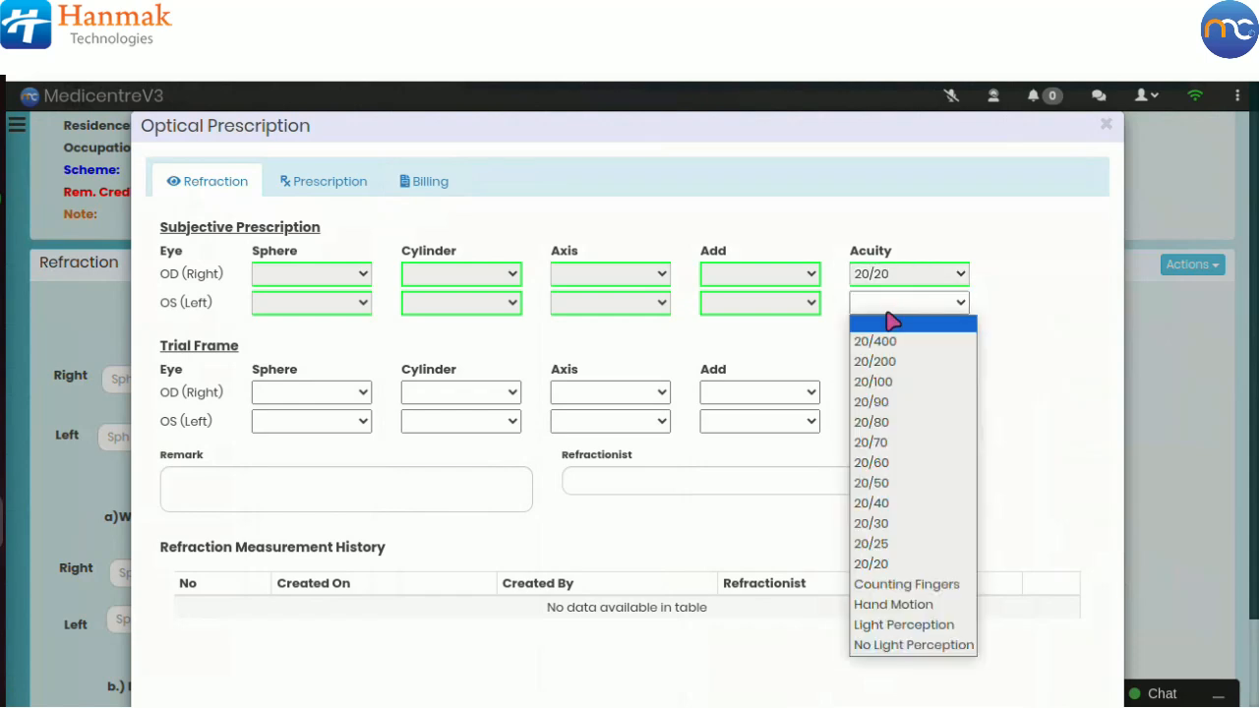
pyautogui.click(884, 563)
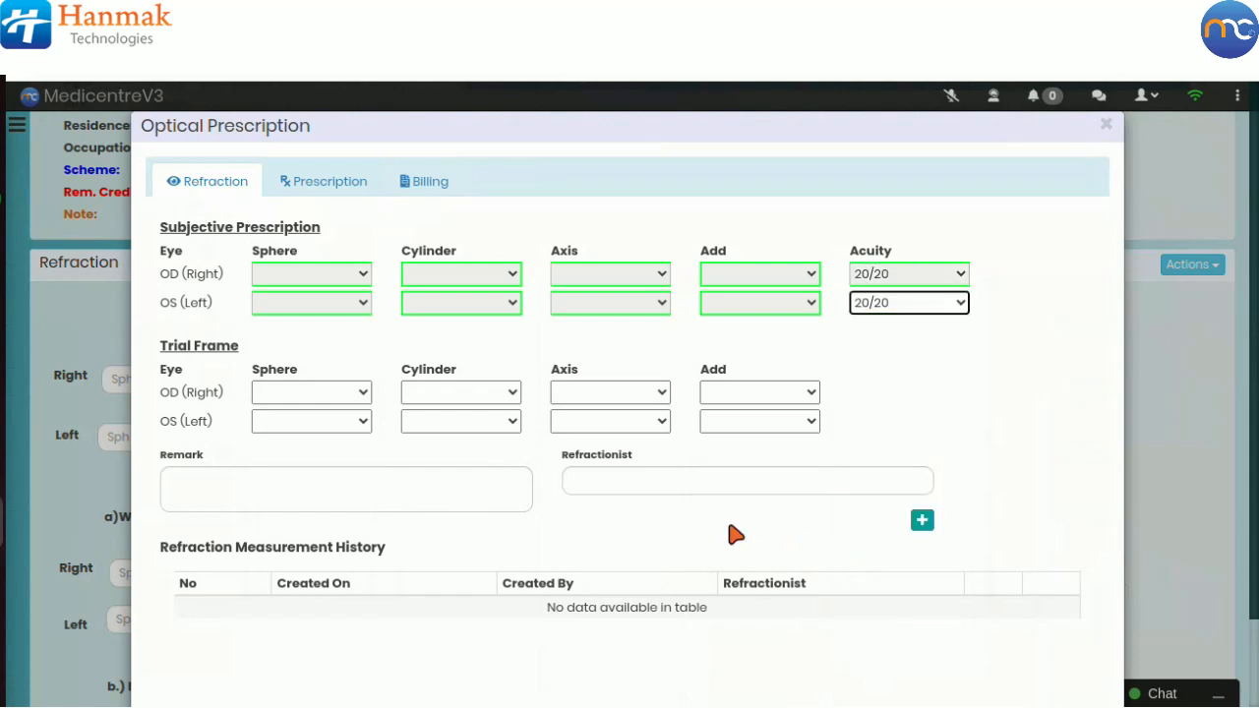
# Step: Examine the trial frame Sphere and Cylinder value lists for both eyes
pyautogui.click(292, 392)
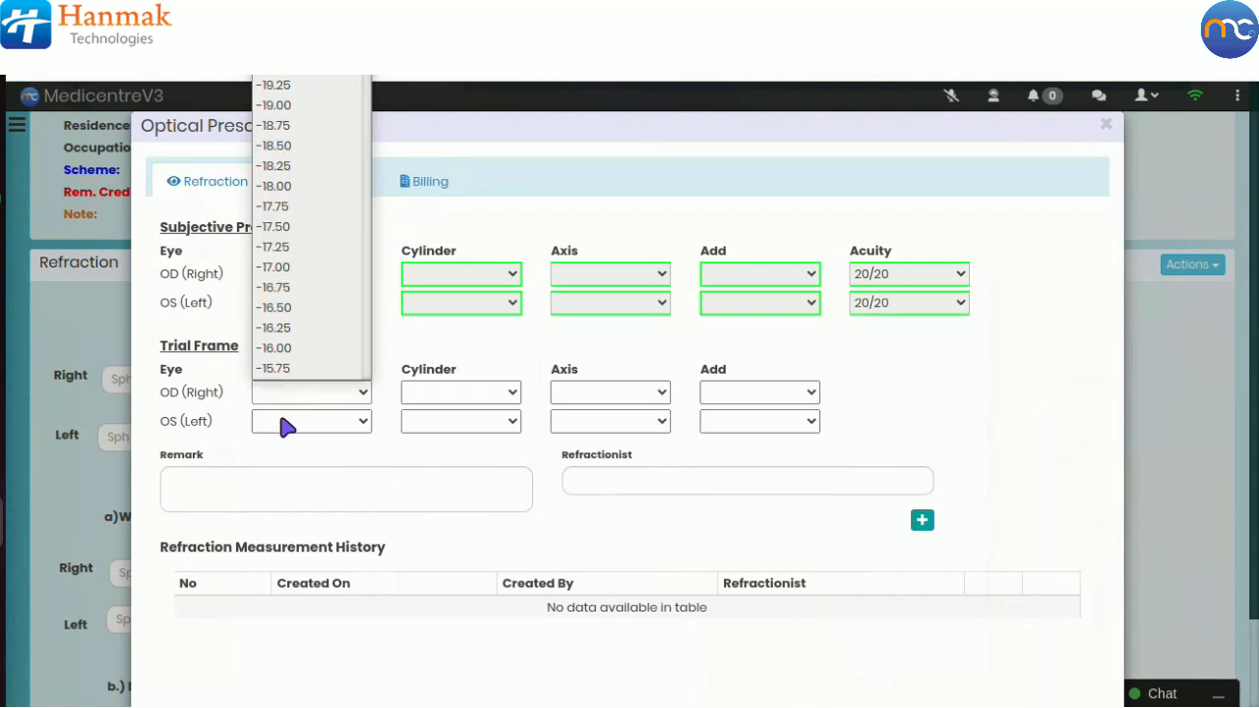
pyautogui.click(285, 426)
pyautogui.click(285, 426)
pyautogui.click(435, 396)
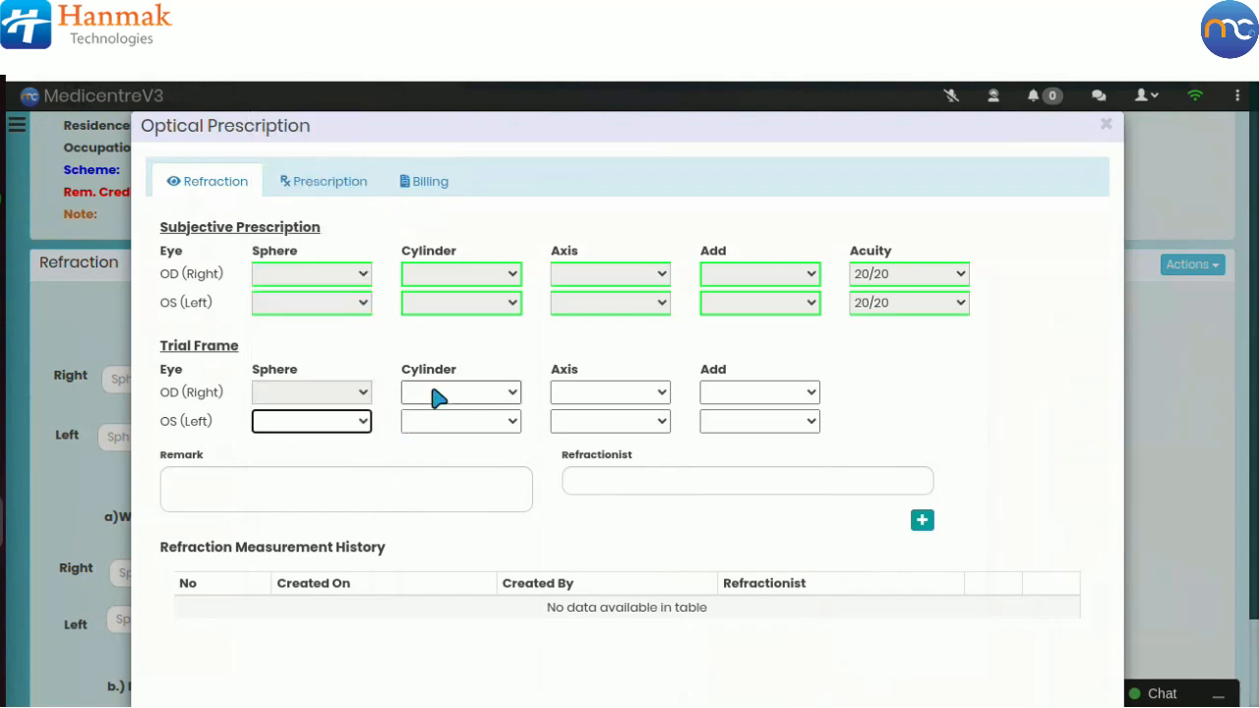
pyautogui.click(436, 398)
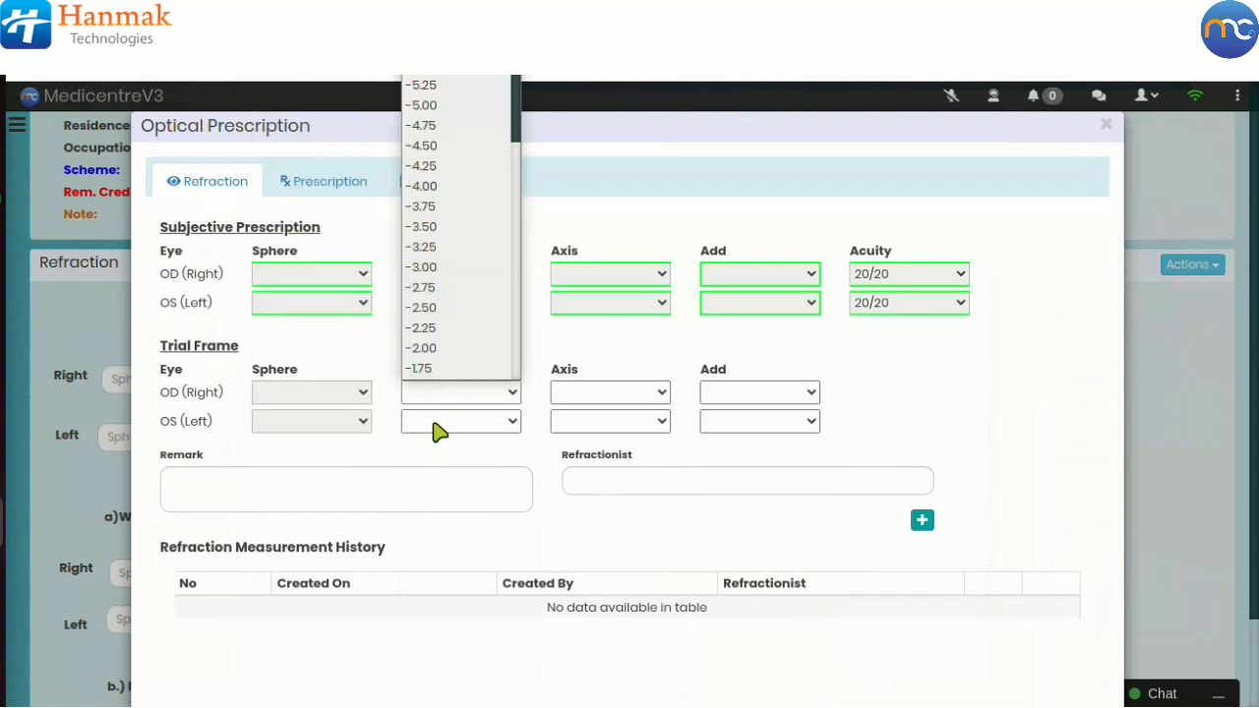
pyautogui.click(435, 425)
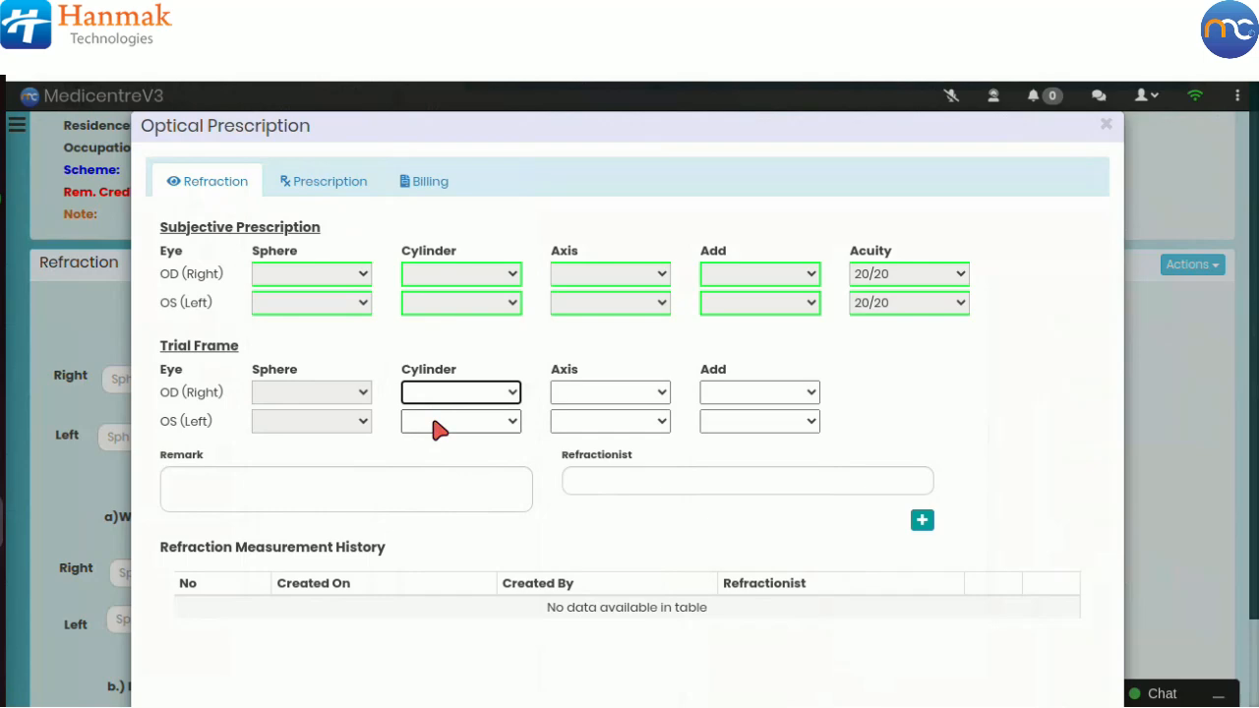
pyautogui.click(496, 428)
pyautogui.click(534, 449)
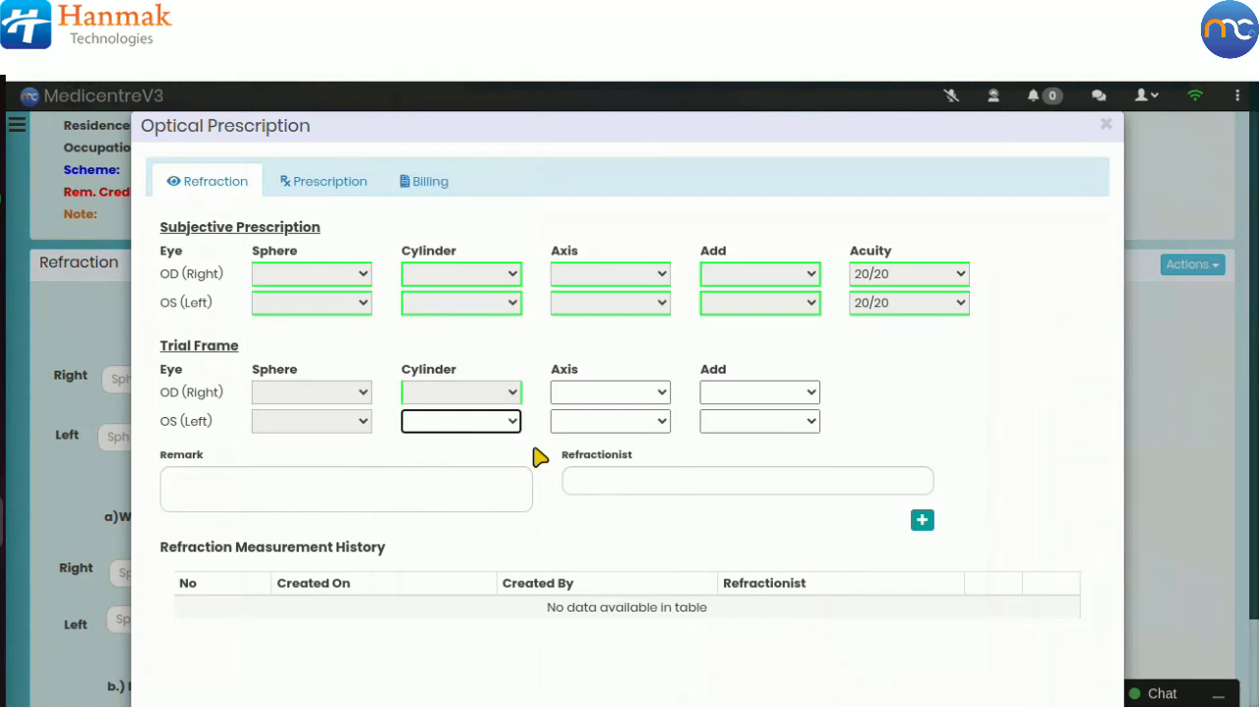
# Step: Examine the trial frame Axis and Add value lists for both eyes
pyautogui.click(583, 401)
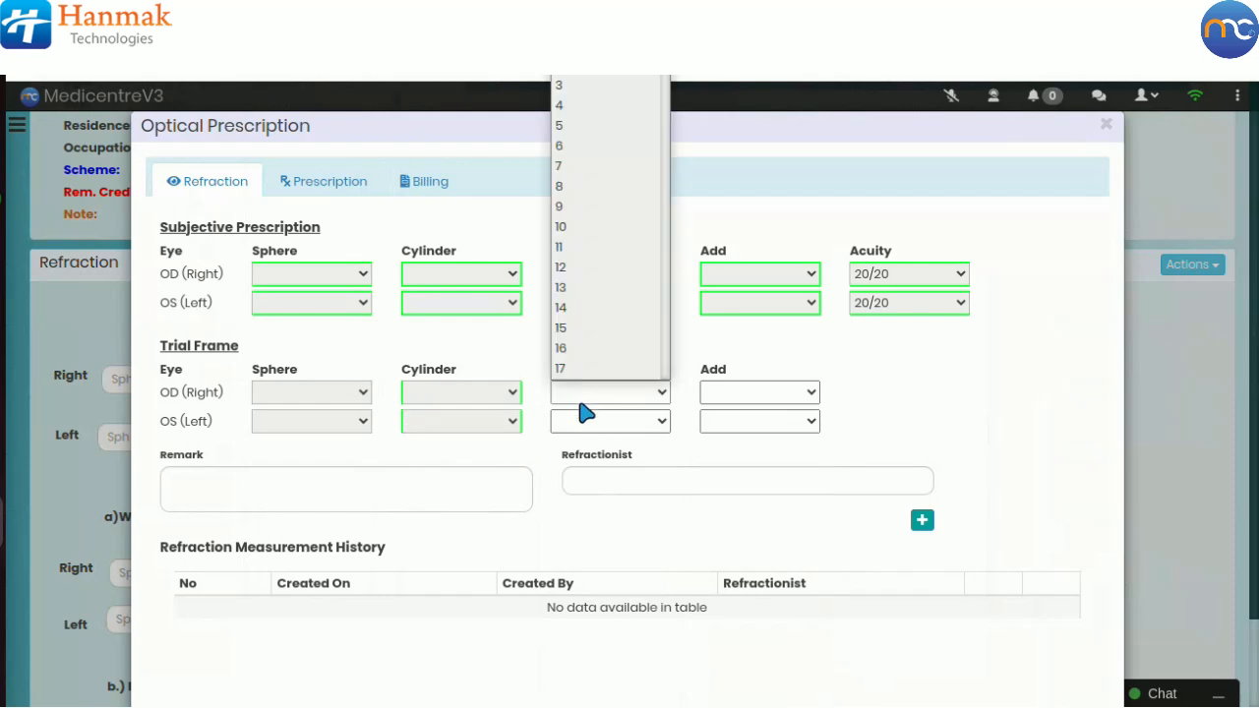
pyautogui.click(593, 428)
pyautogui.click(593, 428)
pyautogui.click(679, 448)
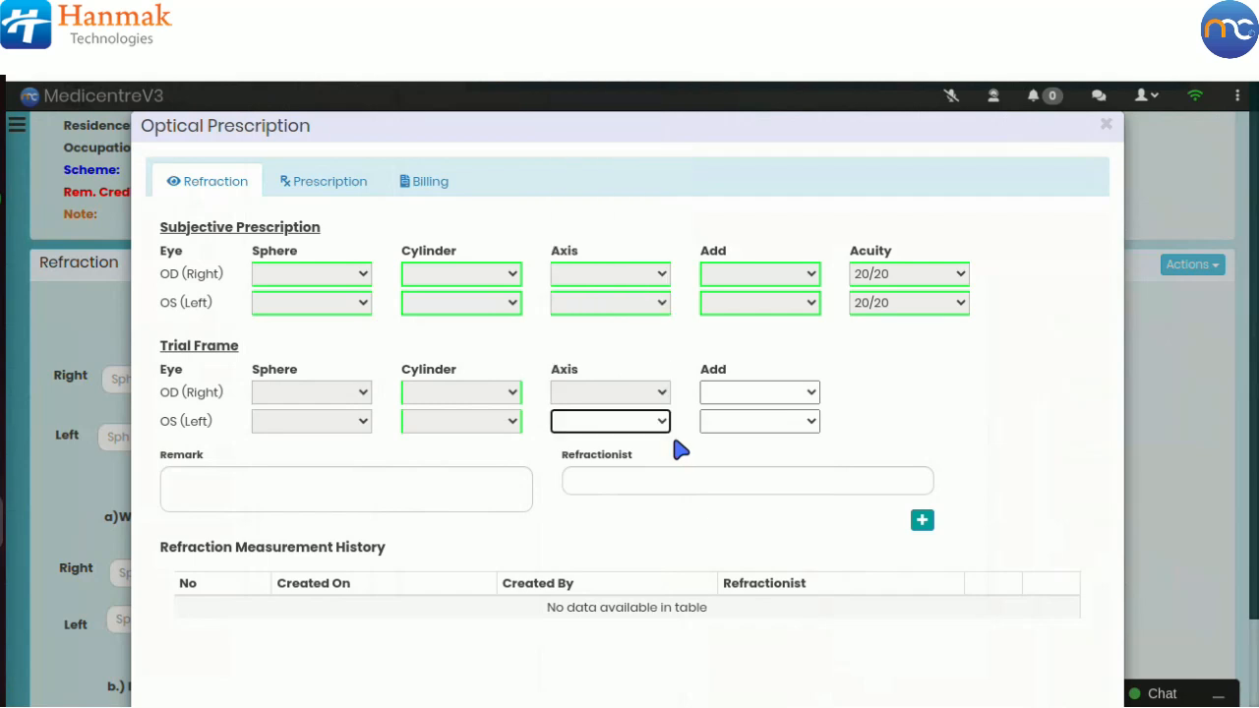
pyautogui.click(717, 396)
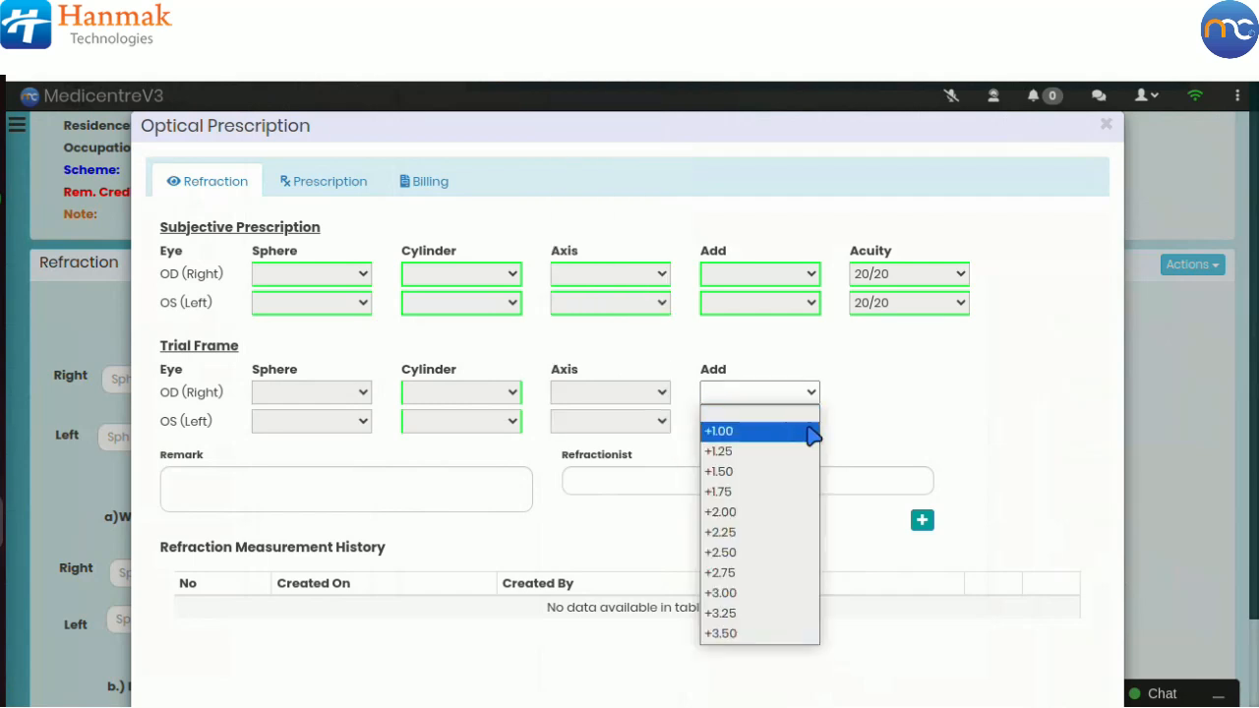
pyautogui.click(852, 426)
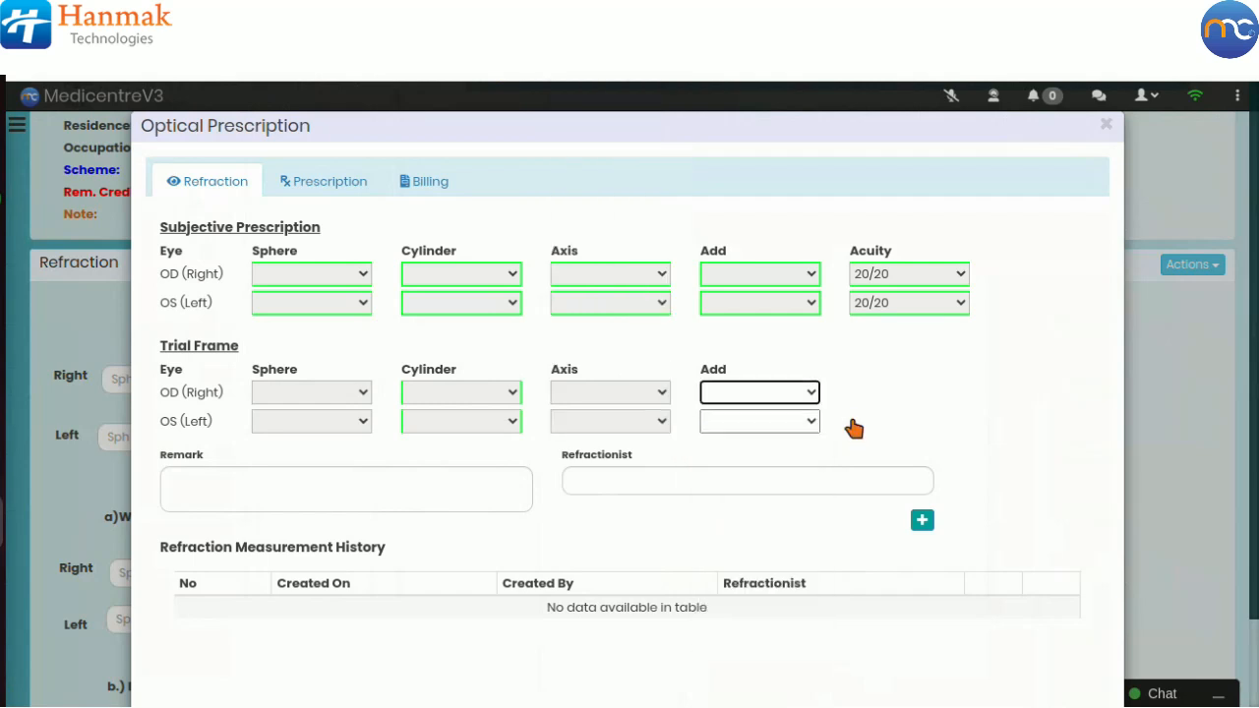
pyautogui.click(783, 421)
pyautogui.click(875, 433)
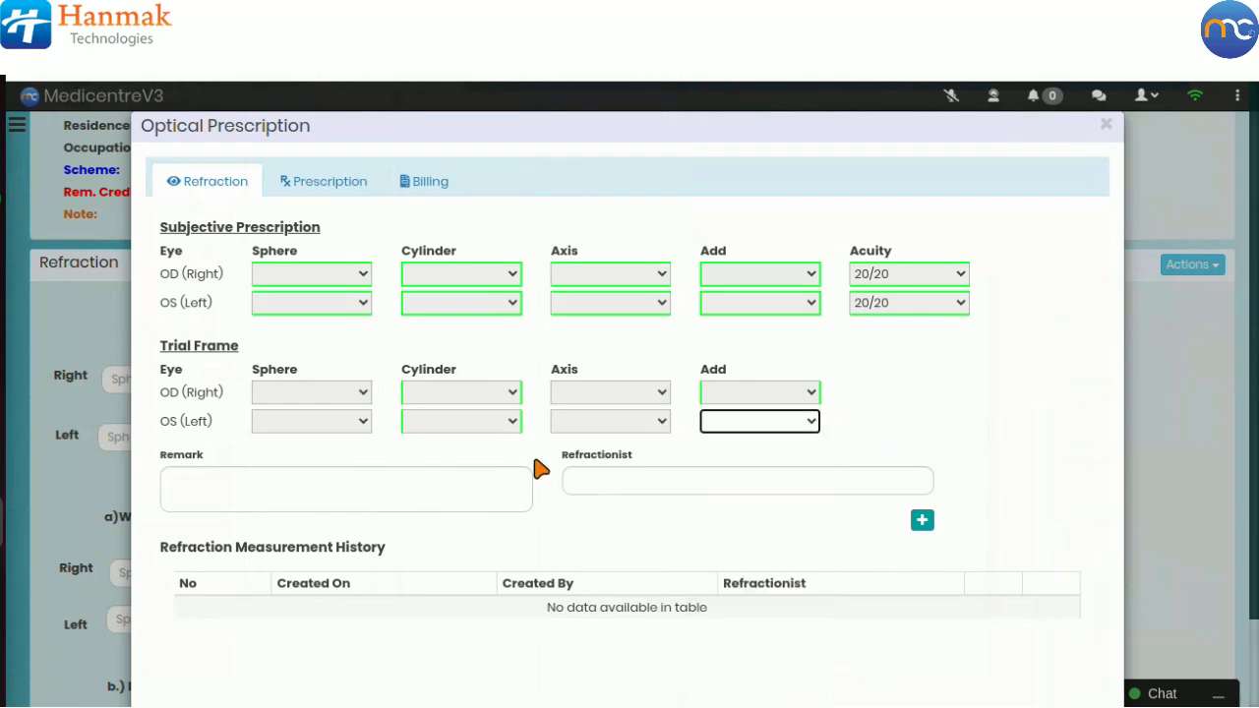
# Step: Select the refractionist from the suggestions and save the refraction measurement
pyautogui.click(427, 496)
pyautogui.click(603, 490)
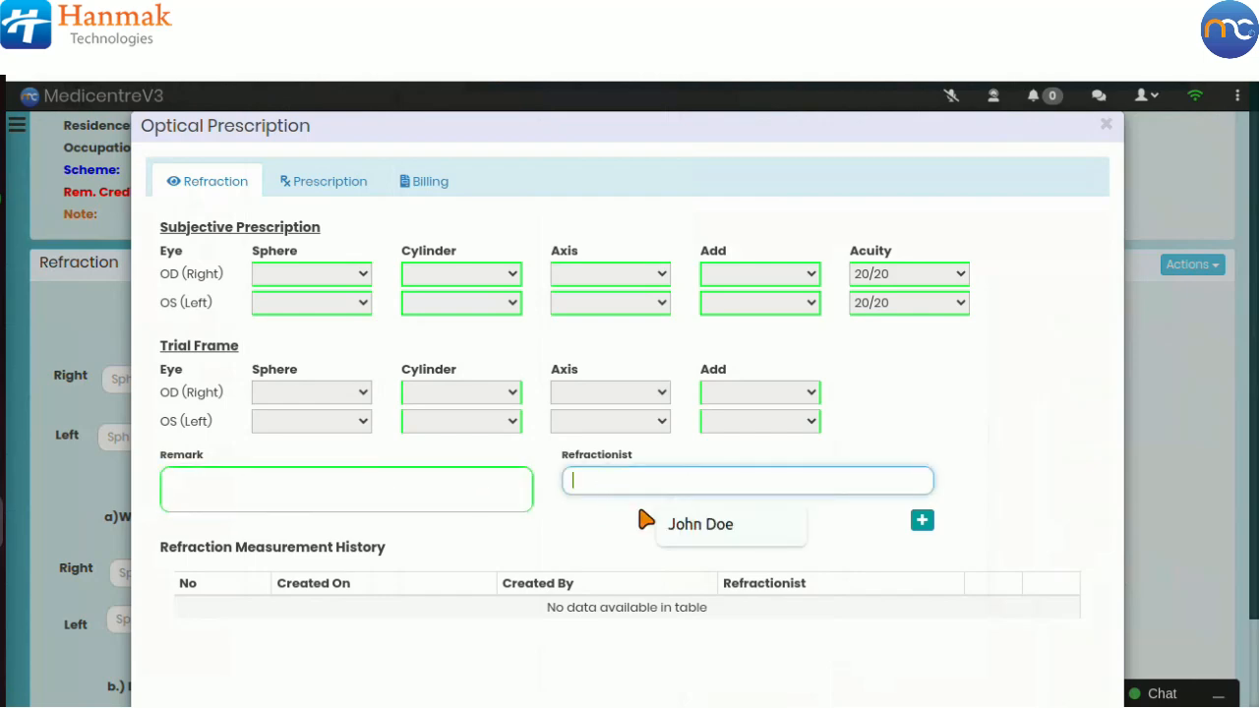
pyautogui.click(683, 523)
pyautogui.click(921, 522)
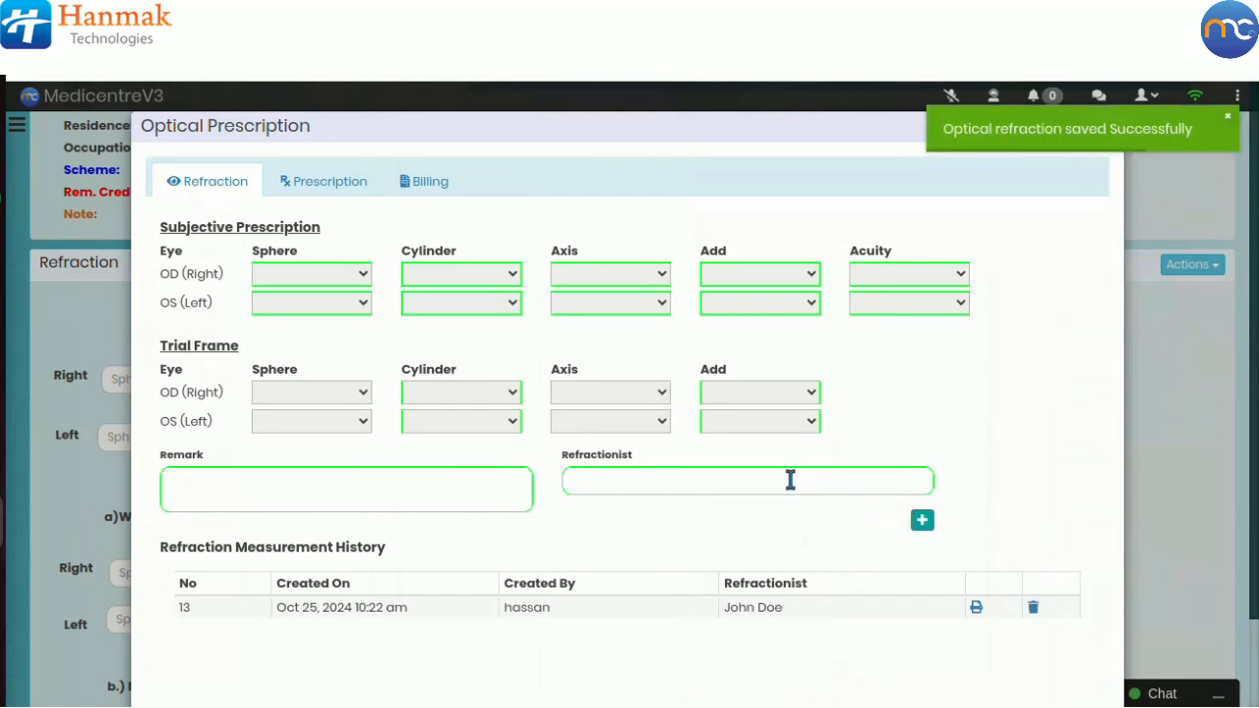
# Step: Add a Bifocal prescription with the doctor/clinician selected and save it
pyautogui.click(337, 187)
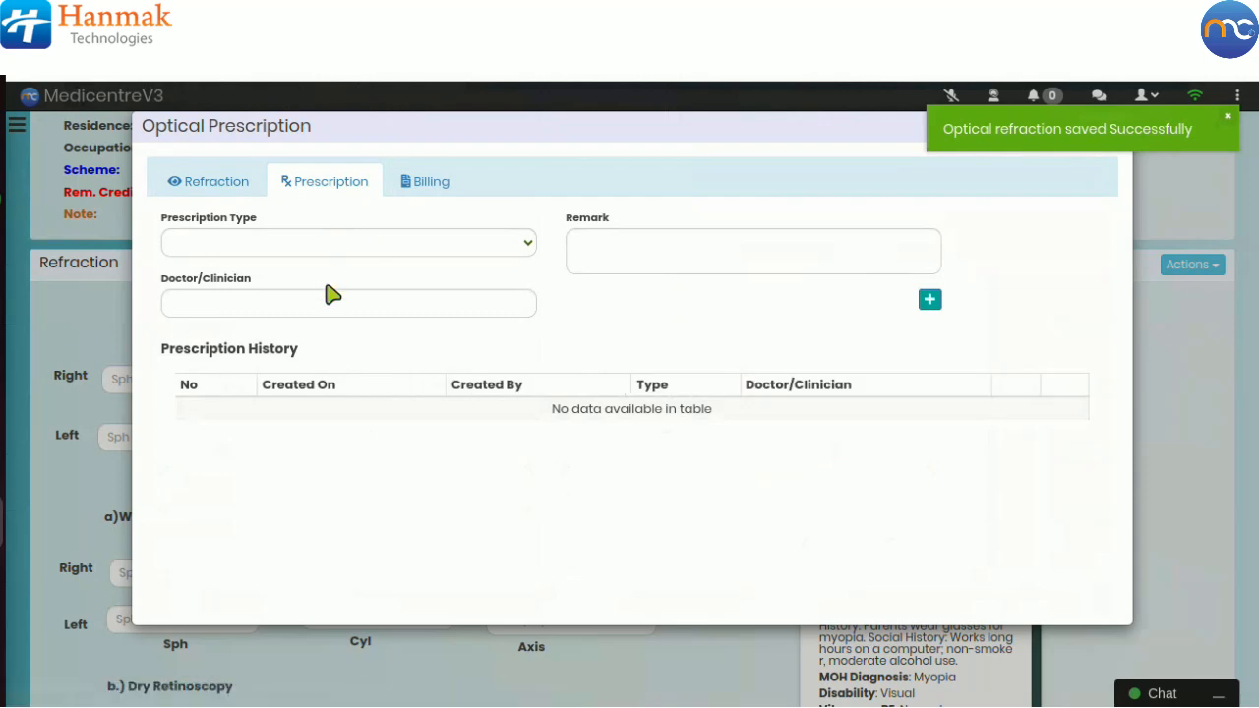
pyautogui.click(318, 252)
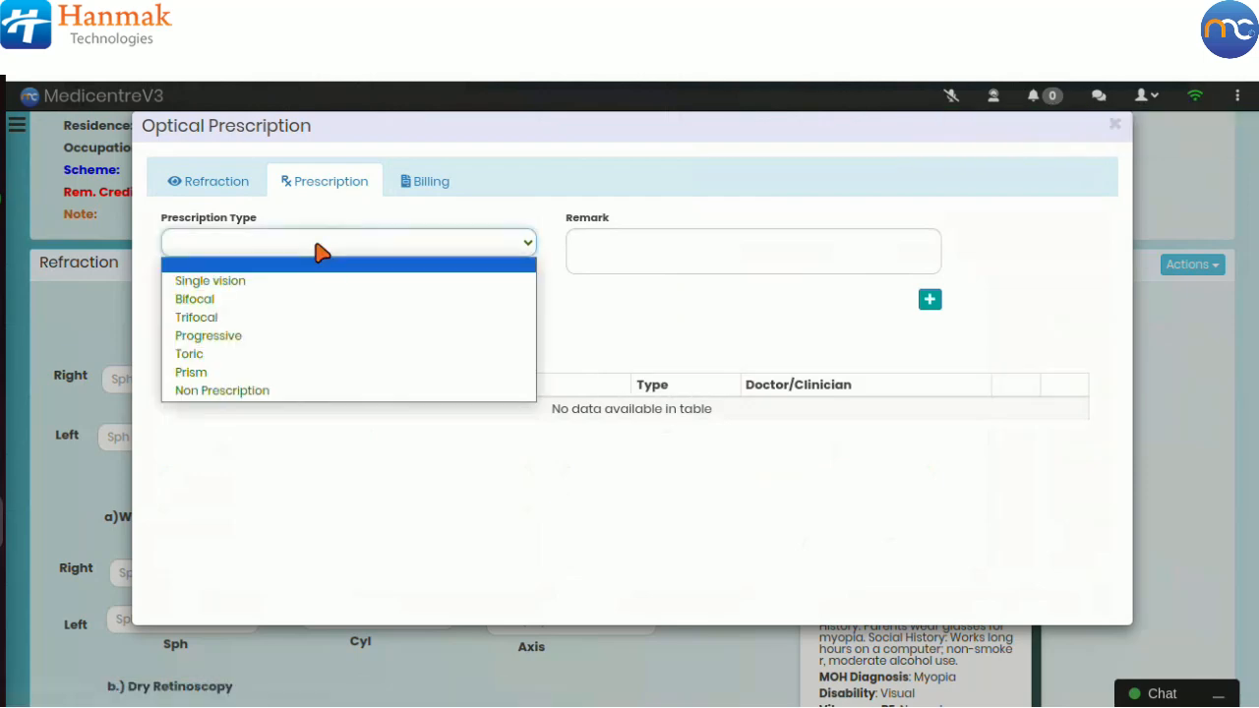
pyautogui.click(295, 300)
pyautogui.click(292, 304)
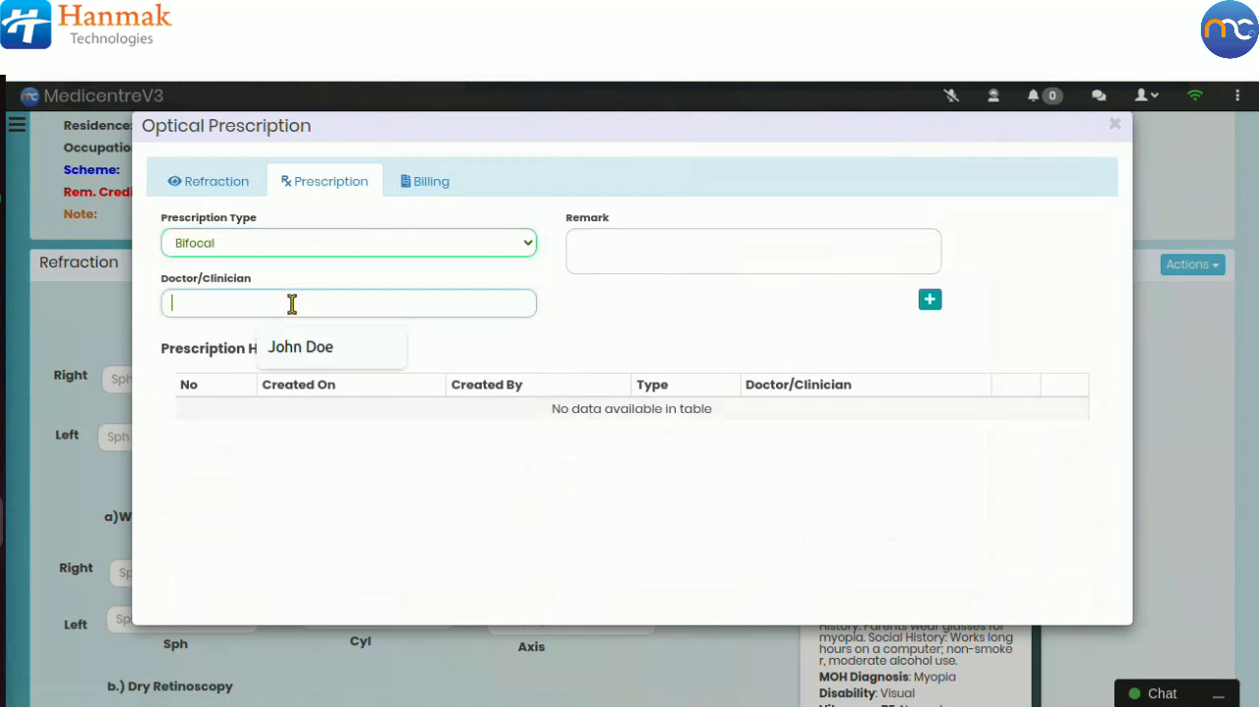
pyautogui.click(303, 349)
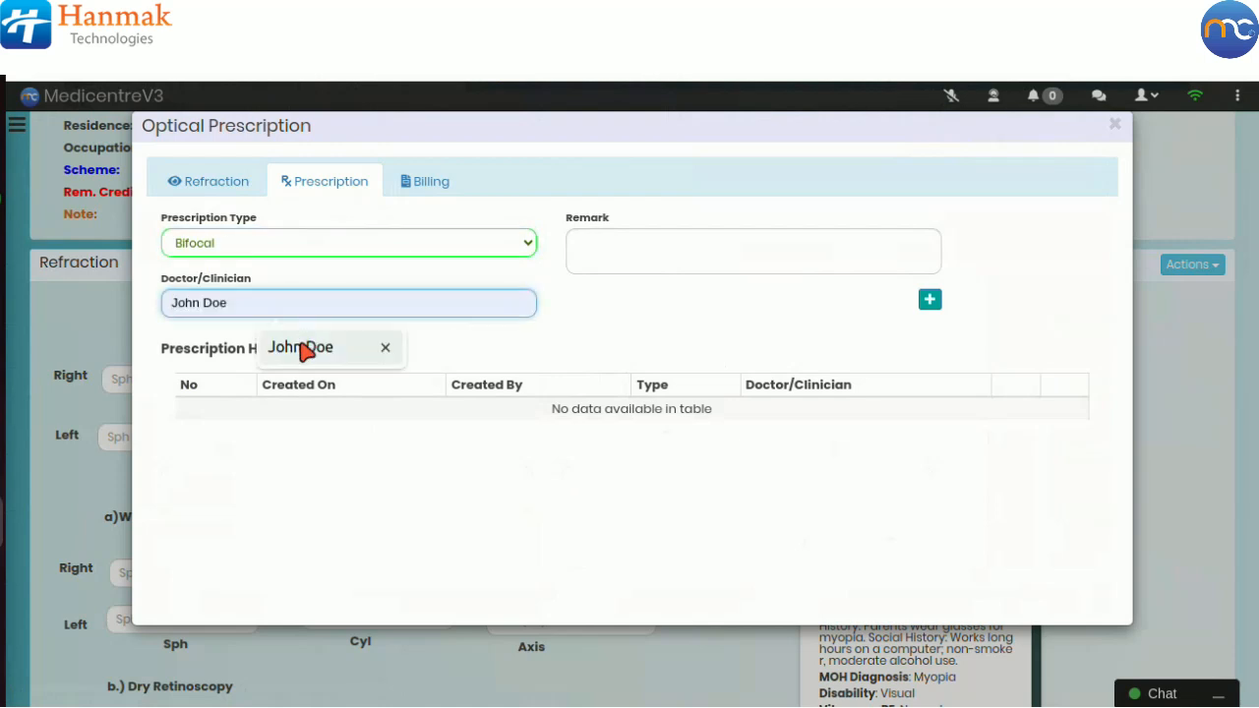
pyautogui.click(596, 258)
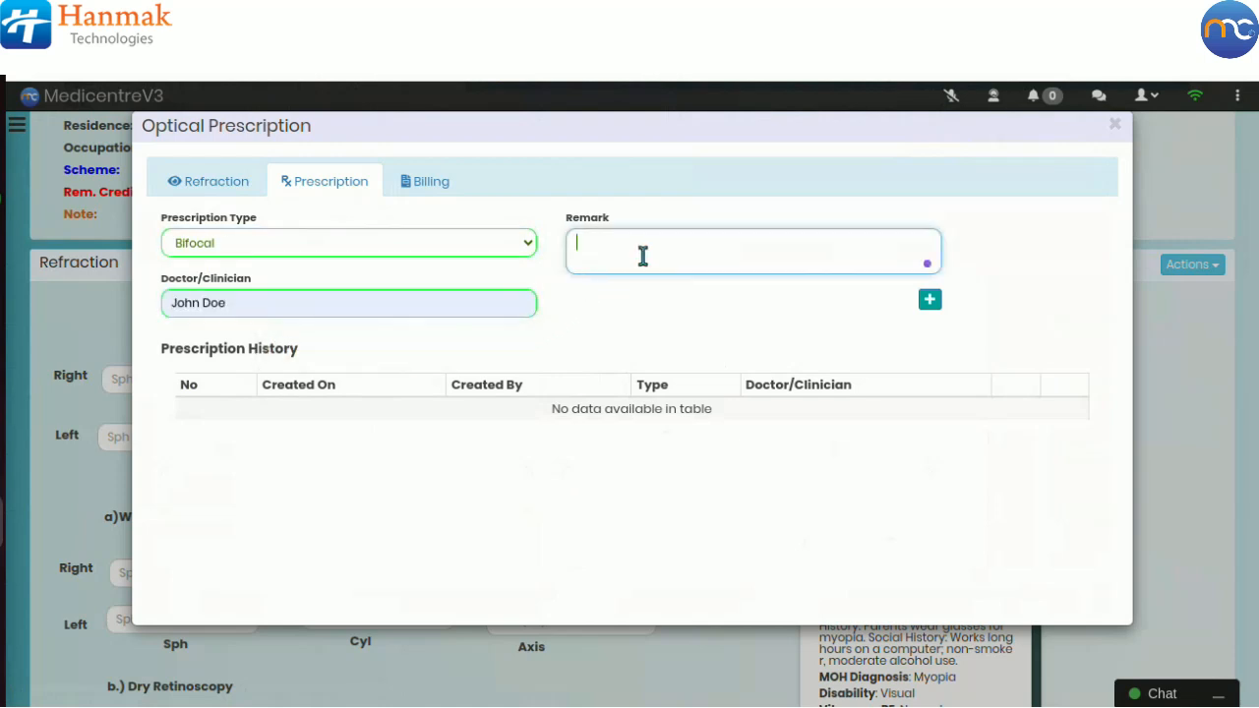
pyautogui.click(927, 300)
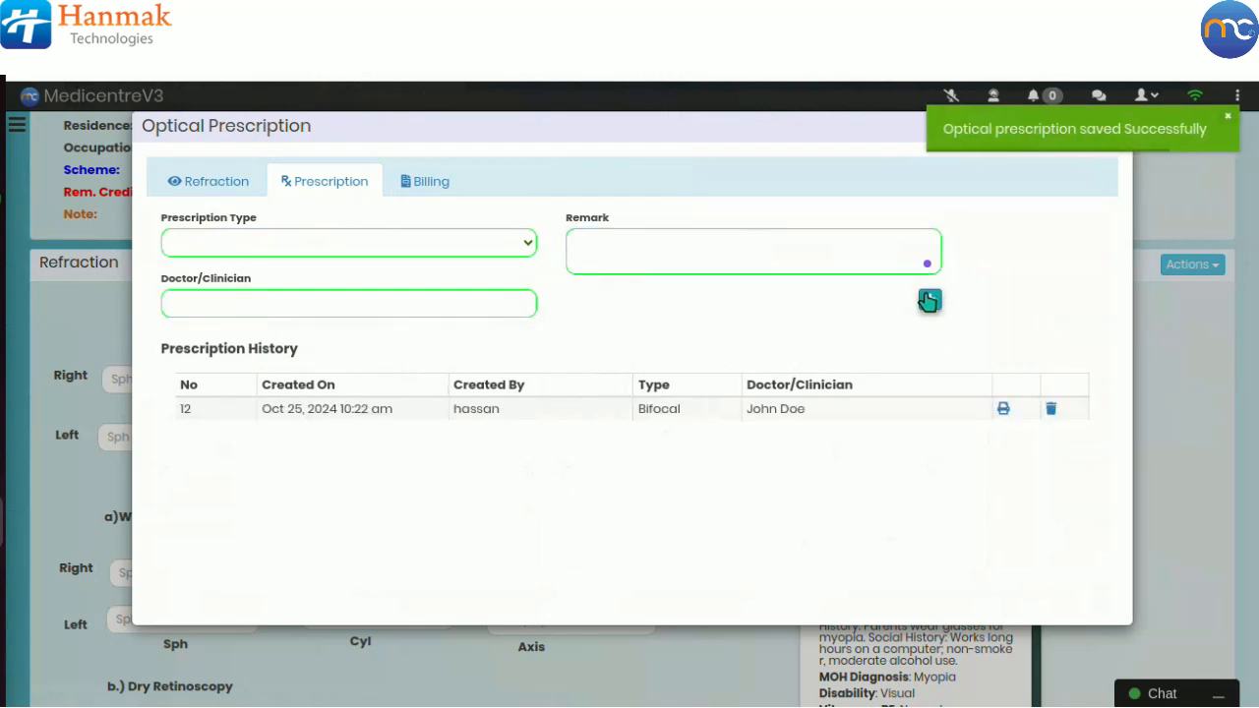
# Step: Select the BIFOCAL CR39 billing item under the Cash Payers scheme and enable Change Unit Price
pyautogui.click(434, 191)
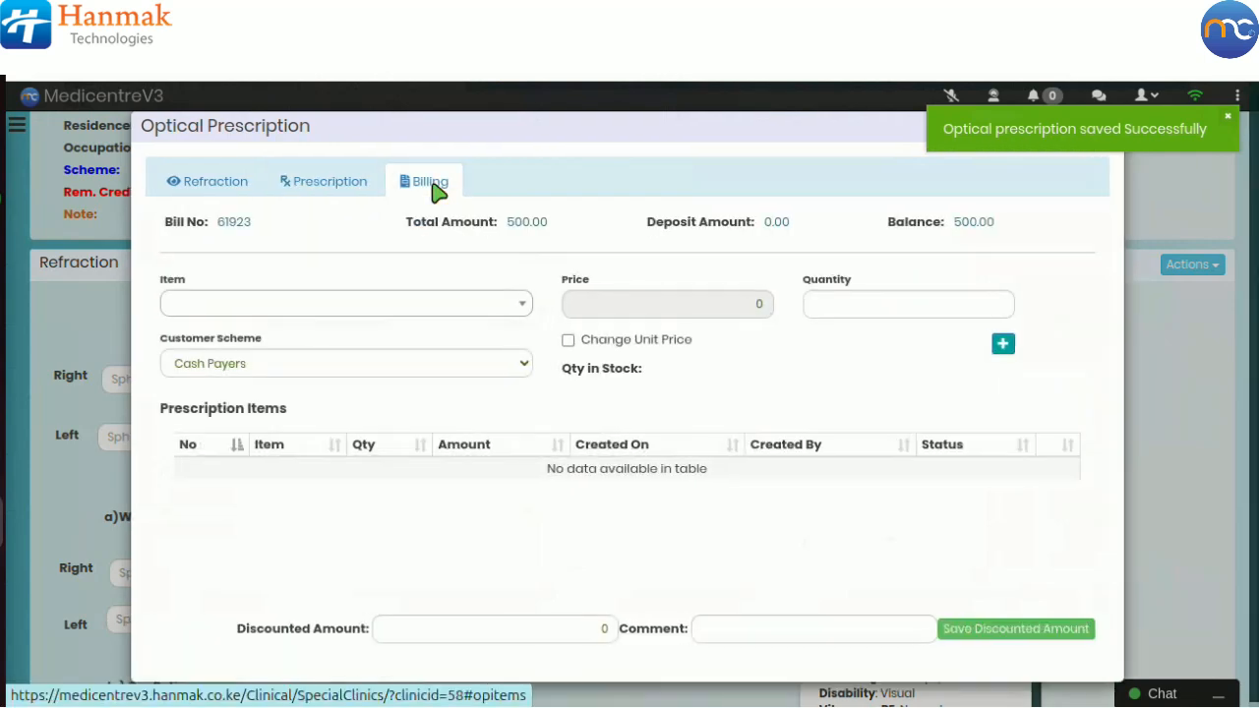
pyautogui.click(396, 309)
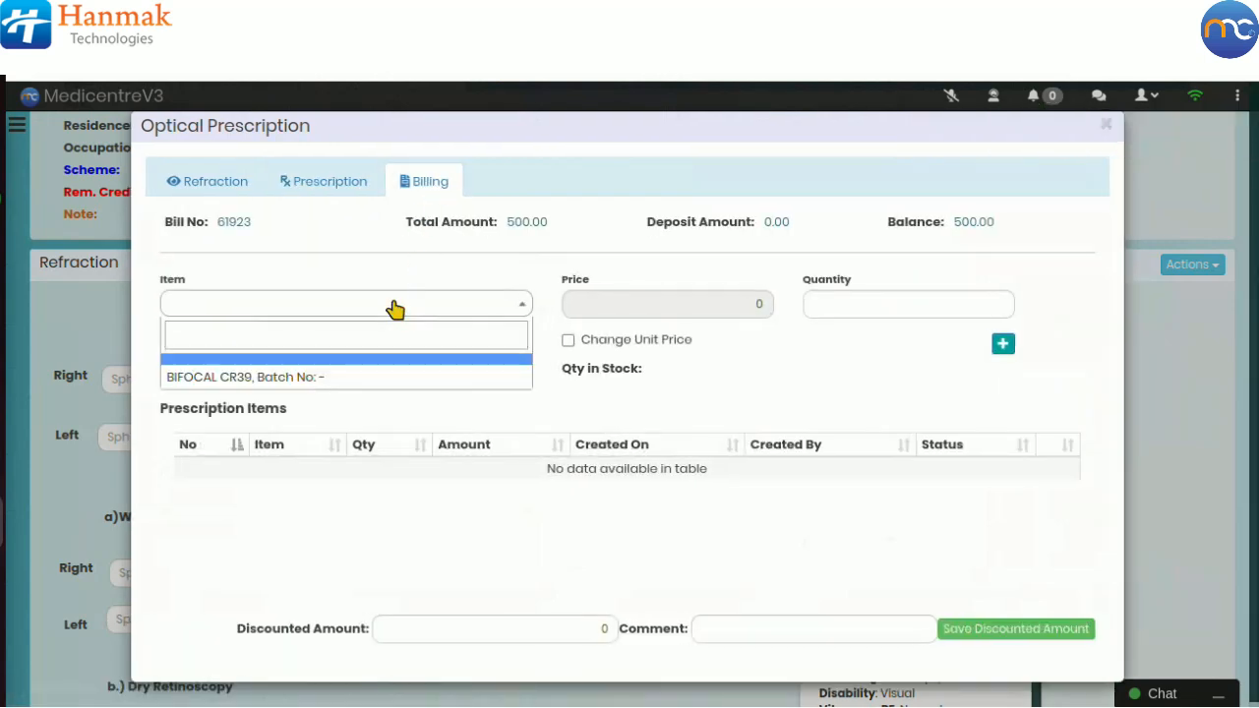
pyautogui.click(309, 383)
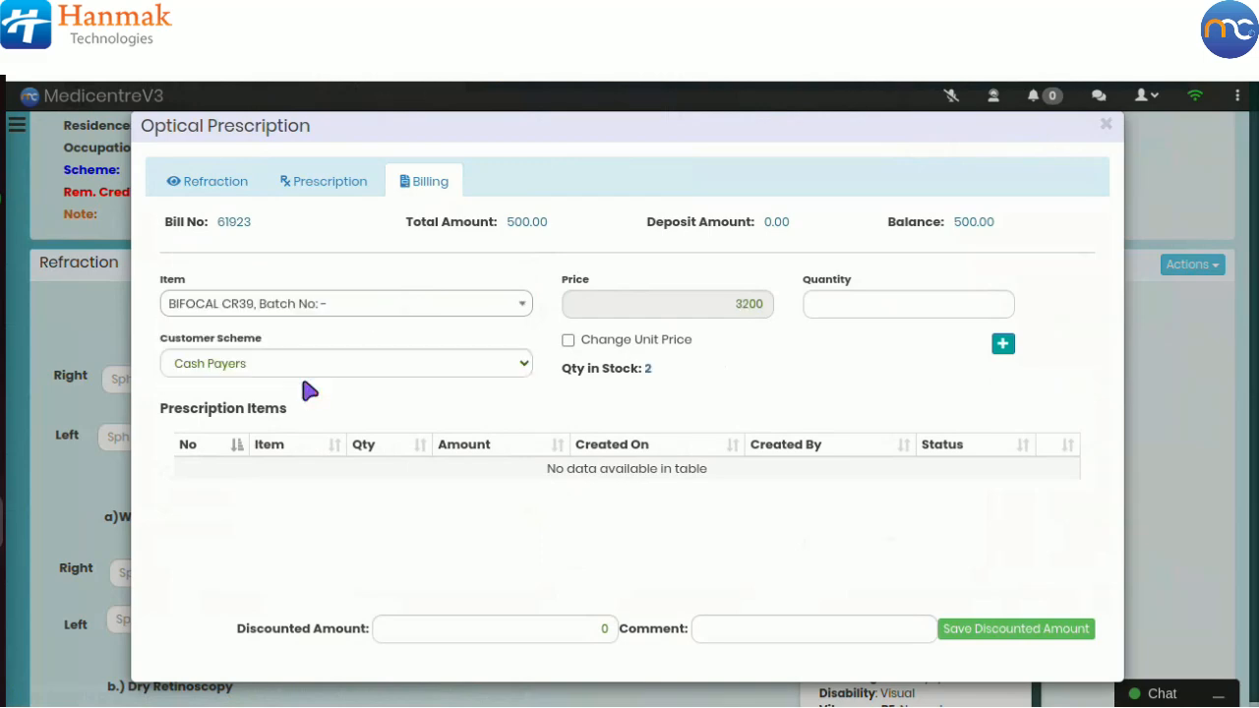
pyautogui.click(270, 366)
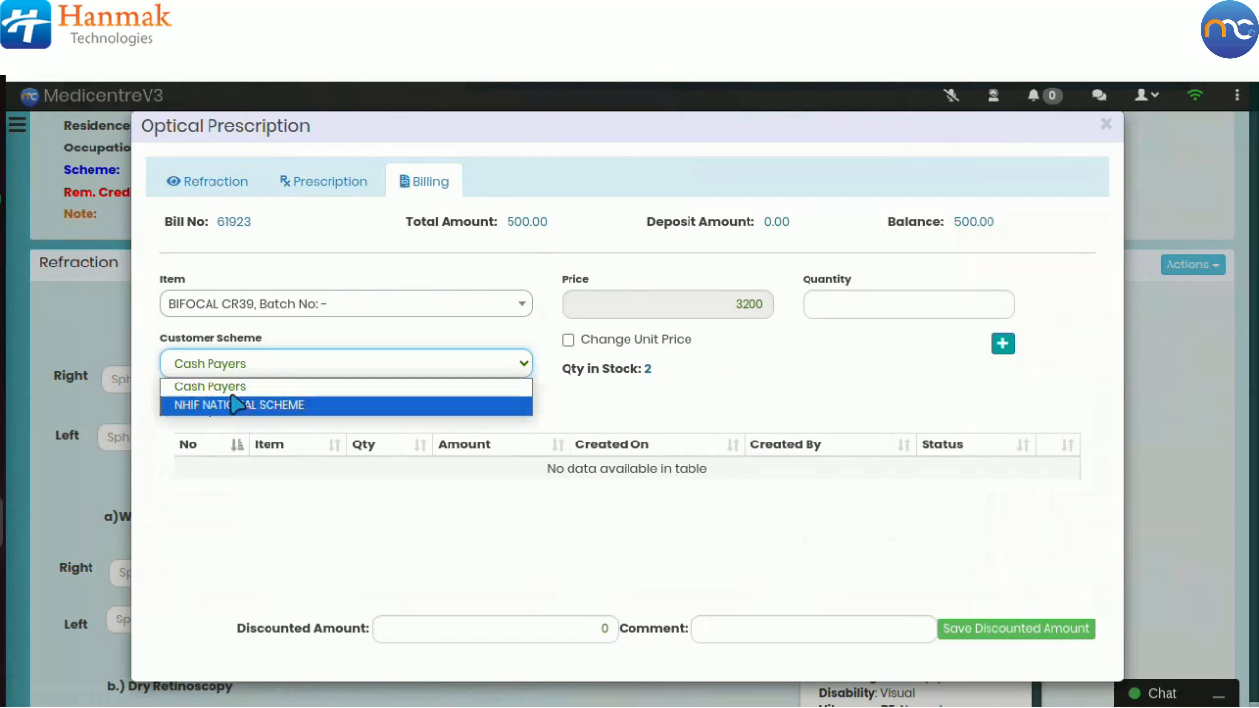
pyautogui.click(235, 387)
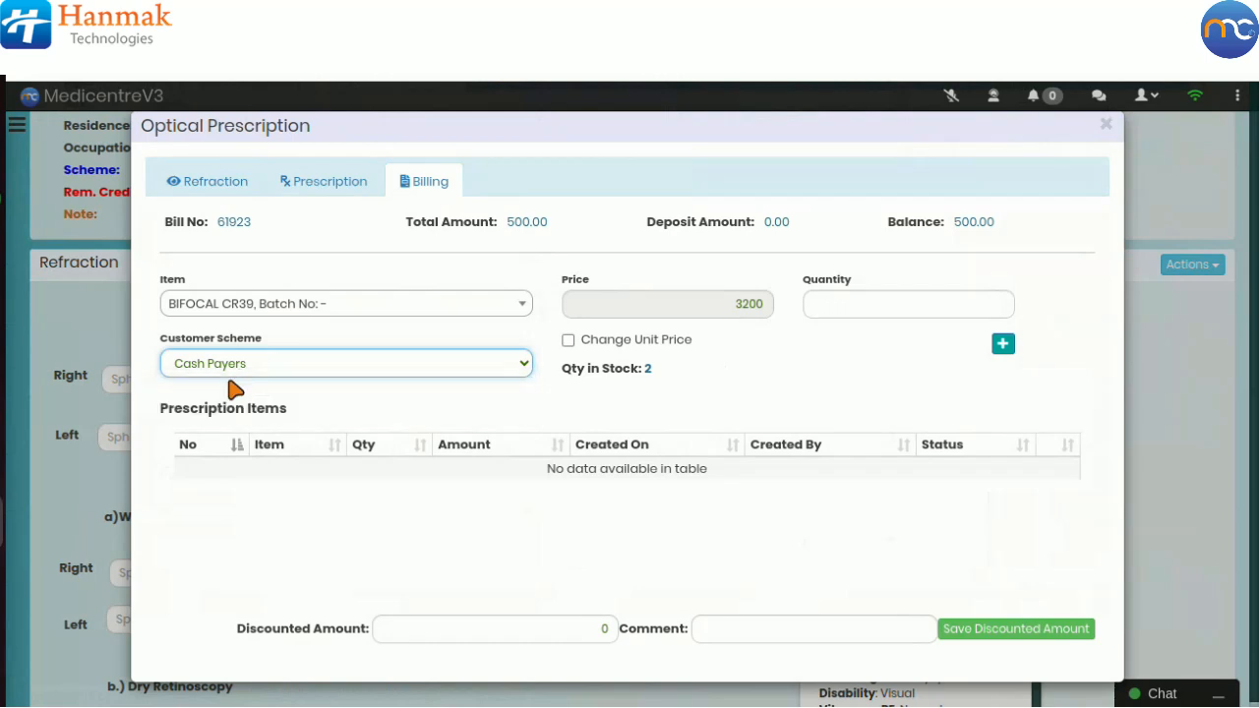
pyautogui.click(567, 341)
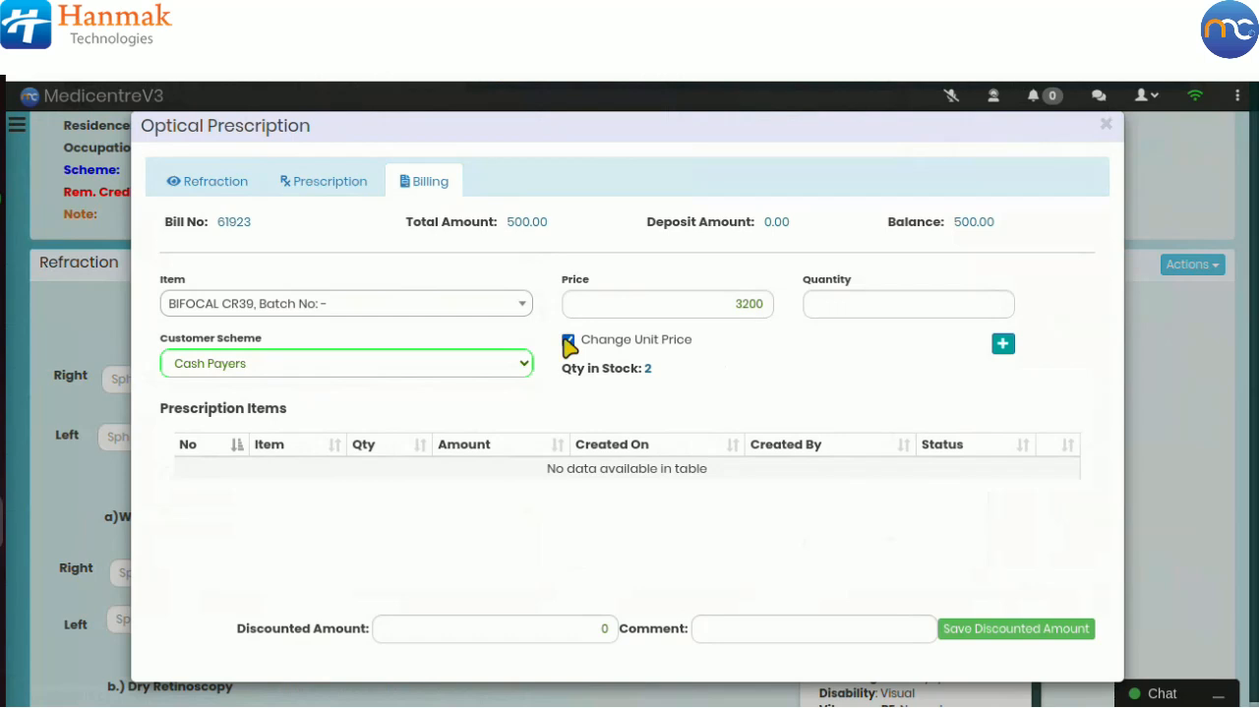
# Step: Turn off Change Unit Price, set the quantity to 1 and add the BIFOCAL CR39 item to the prescription items
pyautogui.click(709, 311)
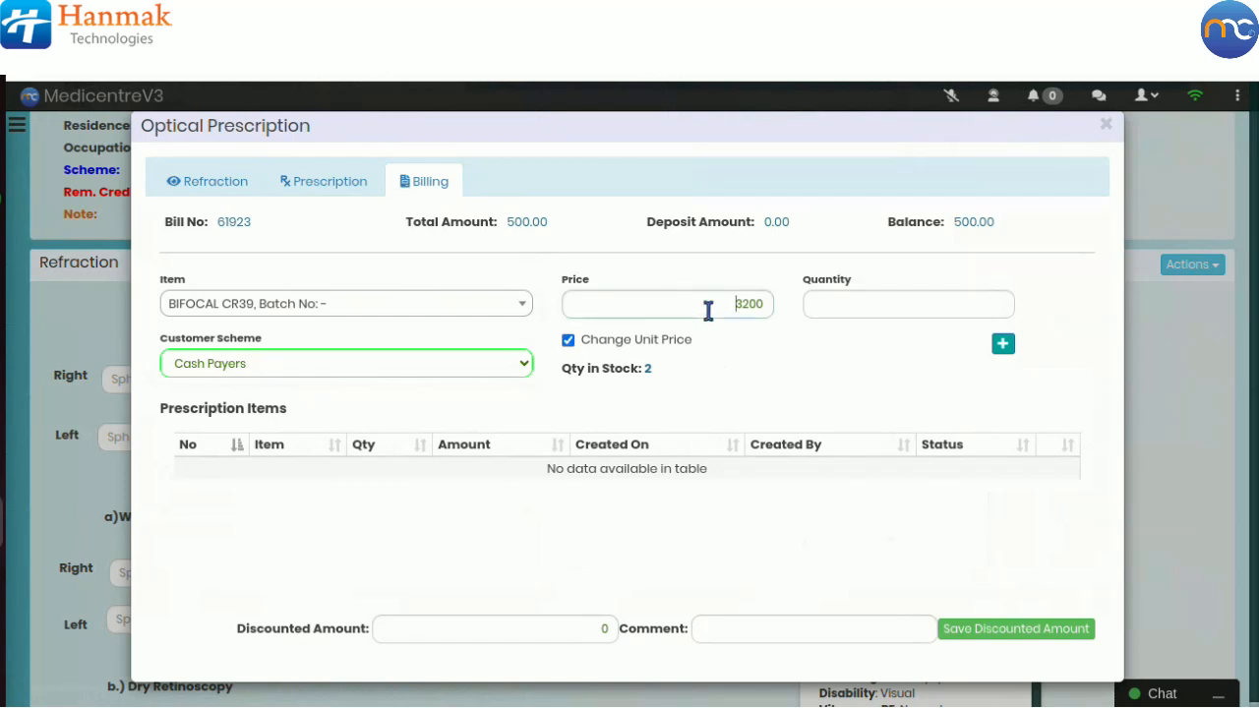
pyautogui.click(569, 341)
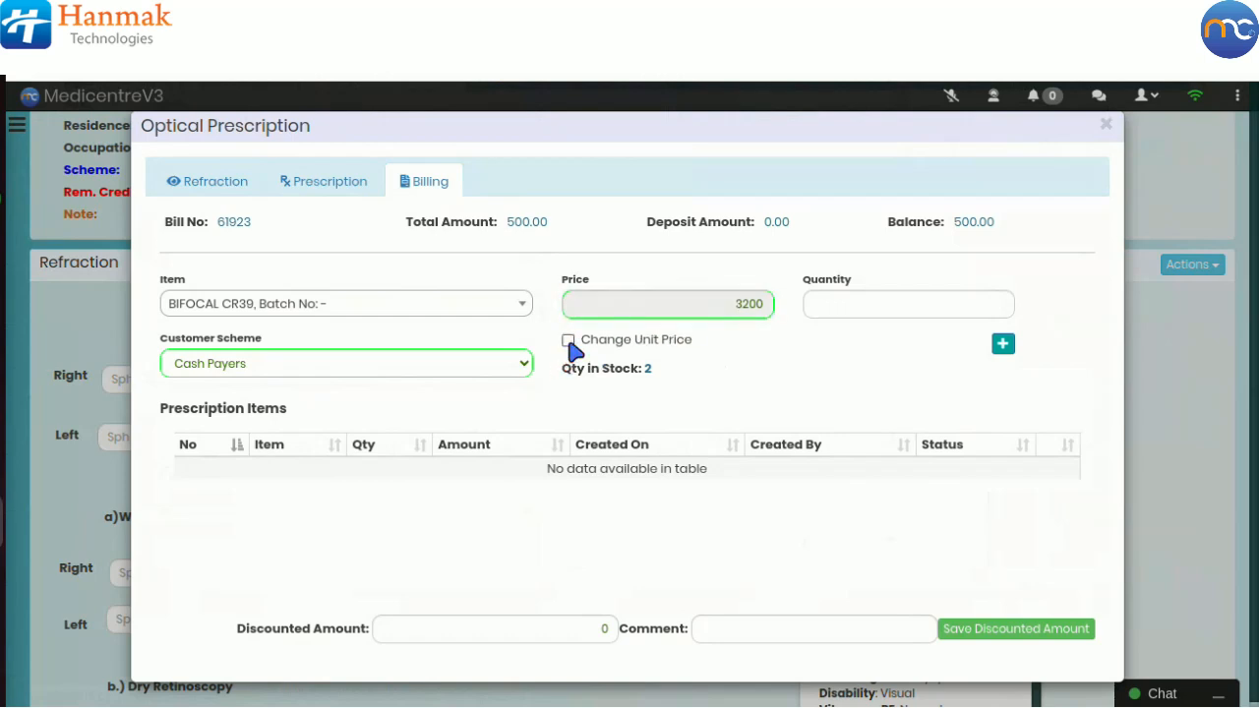
pyautogui.click(822, 310)
pyautogui.write('1')
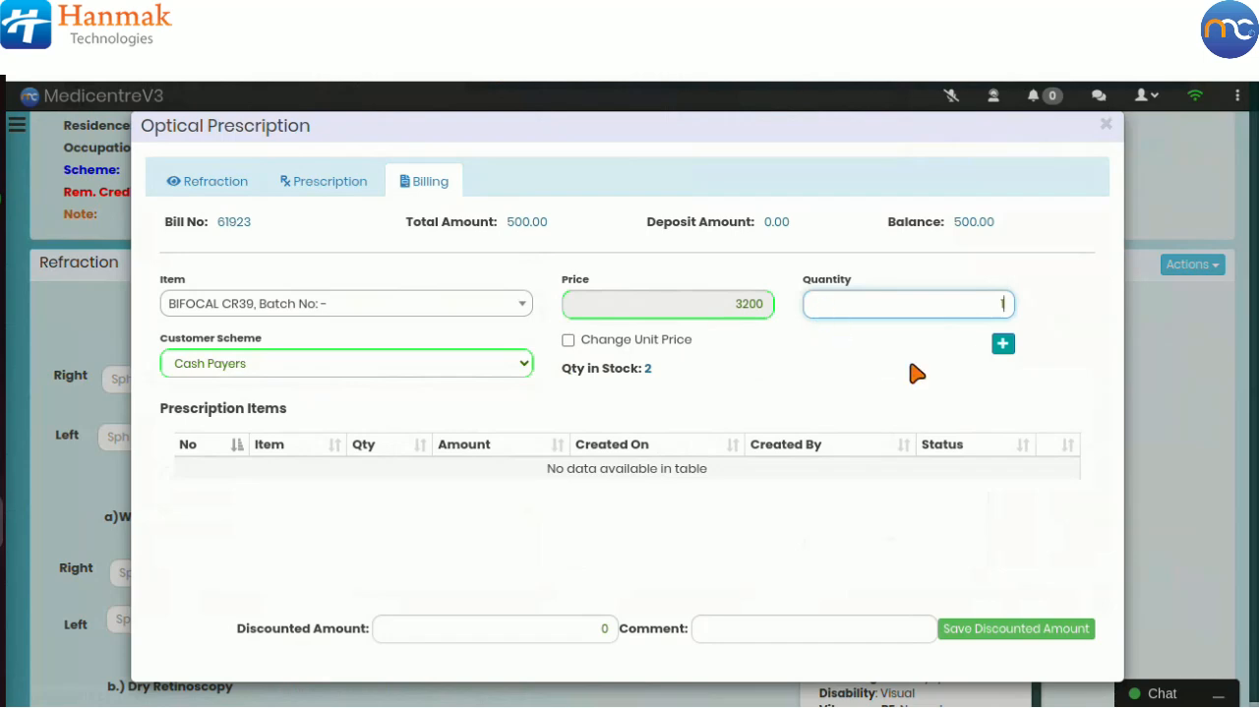
pyautogui.click(1001, 348)
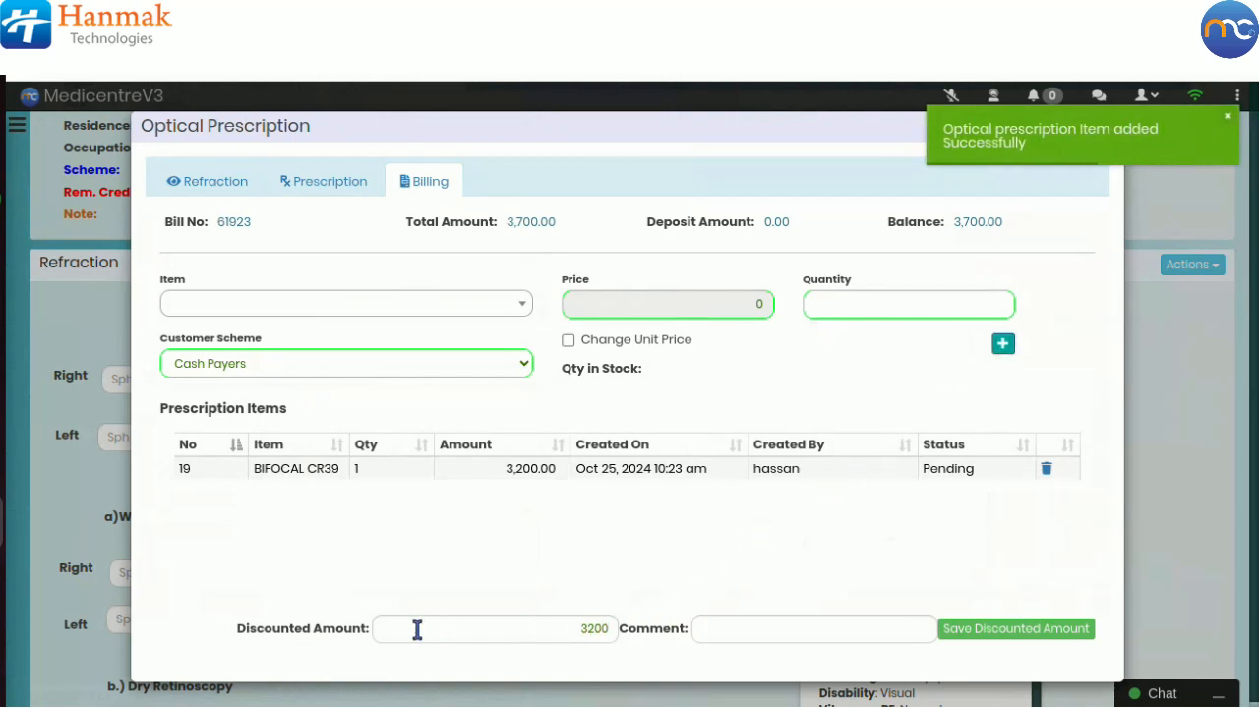
# Step: Save a discounted amount of 3200 for the optical bill, leaving the comment empty
pyautogui.click(586, 630)
pyautogui.click(751, 634)
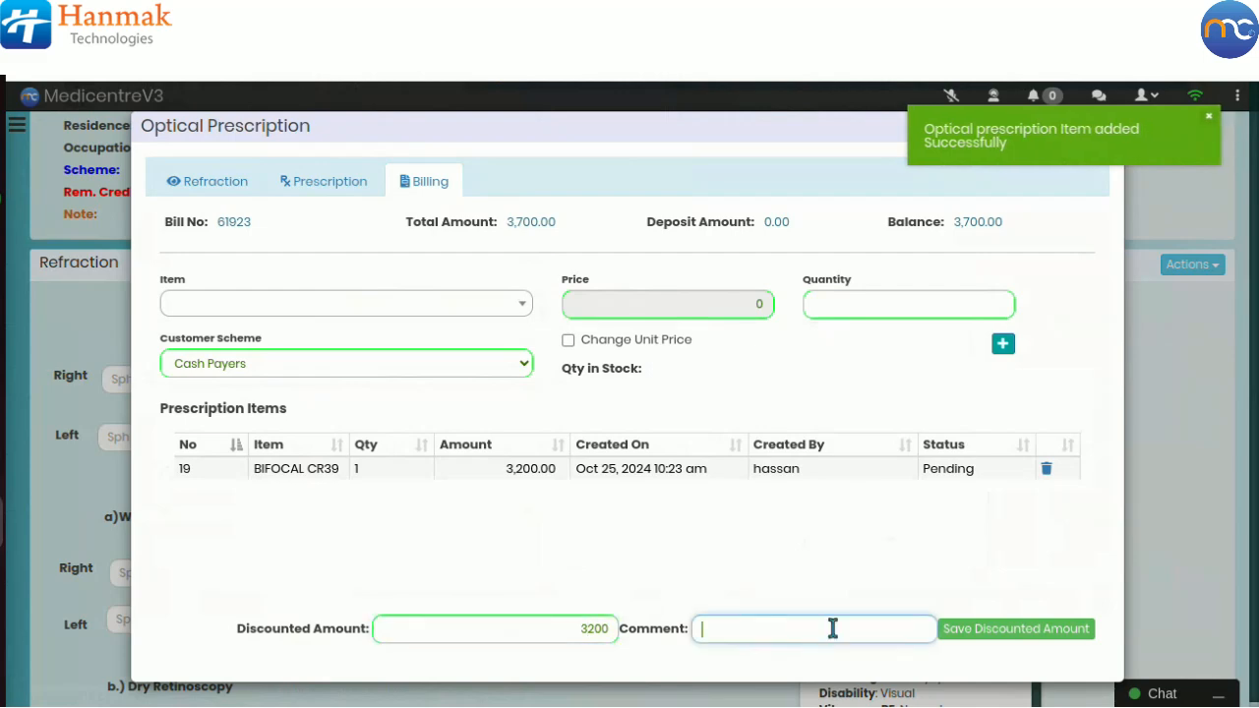
pyautogui.click(1018, 630)
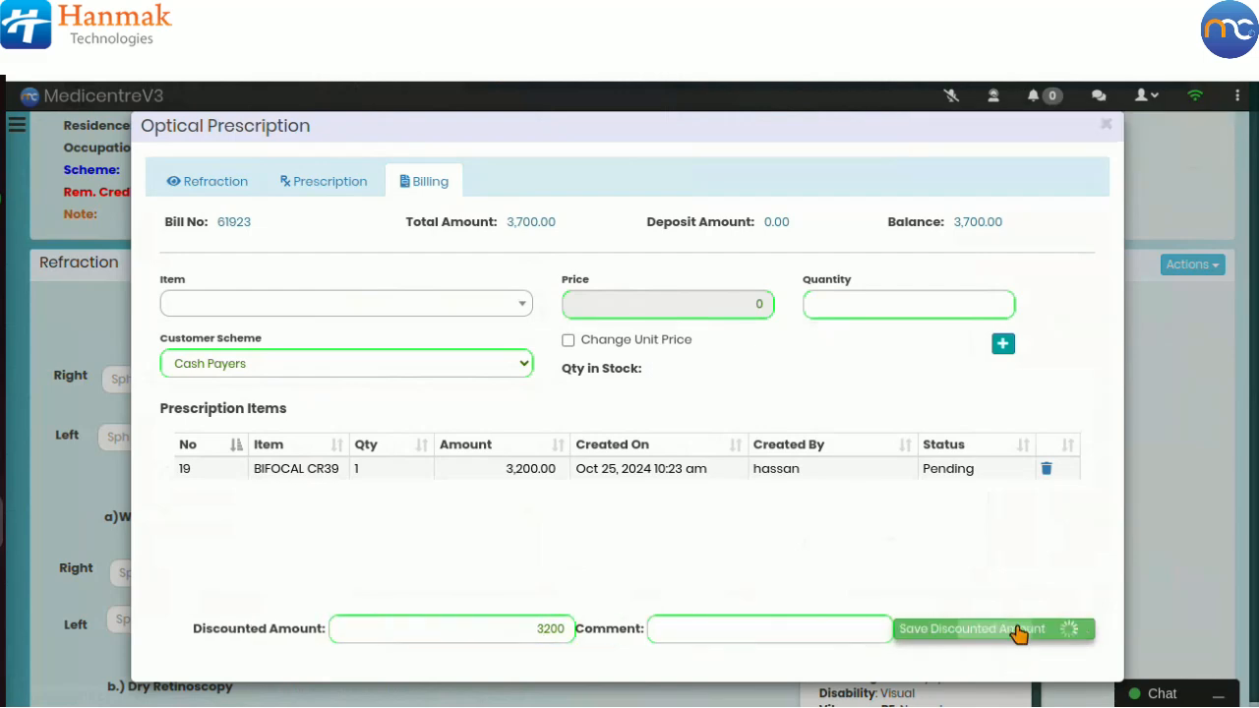